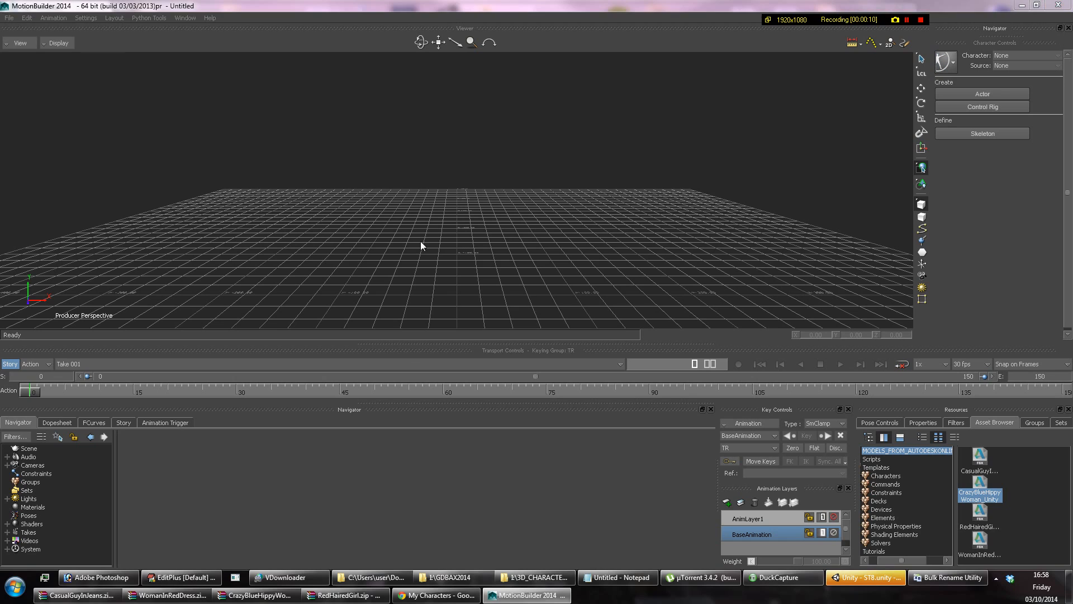
Look through the CrystalBones 113 motion folder for its TPOSE.bvh file, and return to the parent library folder.
{"action": "left_click", "coordinate": [608, 199]}
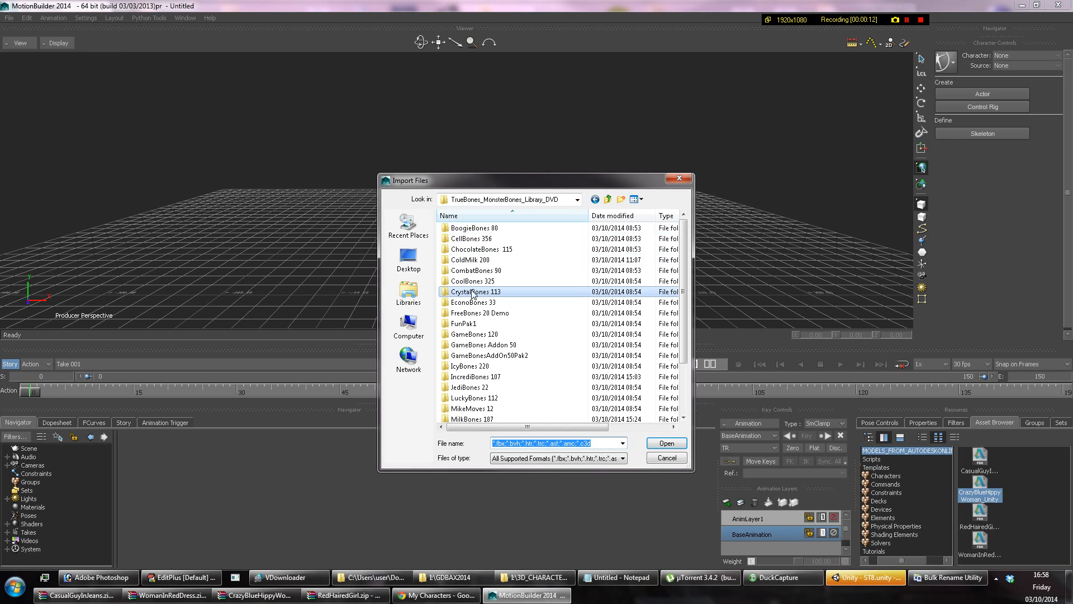
{"action": "double_click", "coordinate": [484, 292]}
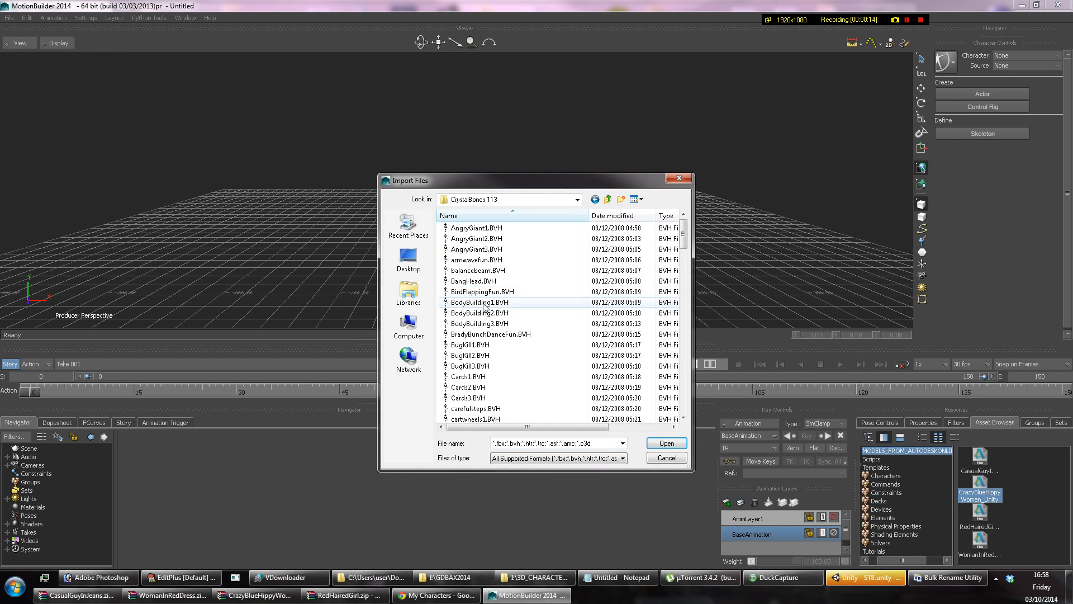
{"action": "scroll", "coordinate": [478, 358], "scroll_direction": "down", "scroll_amount": 10}
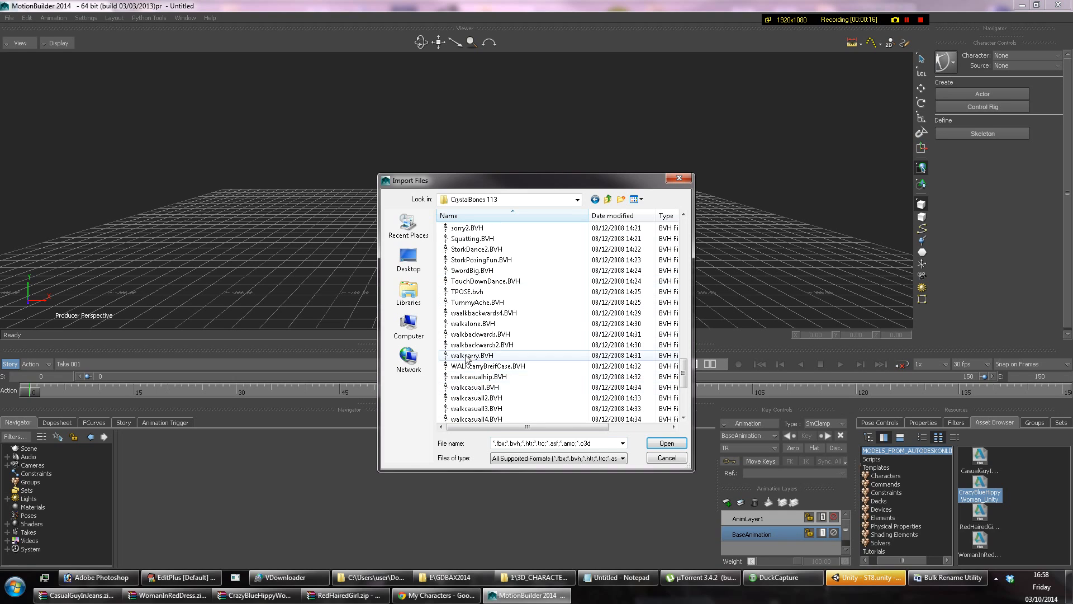
{"action": "left_click", "coordinate": [471, 291]}
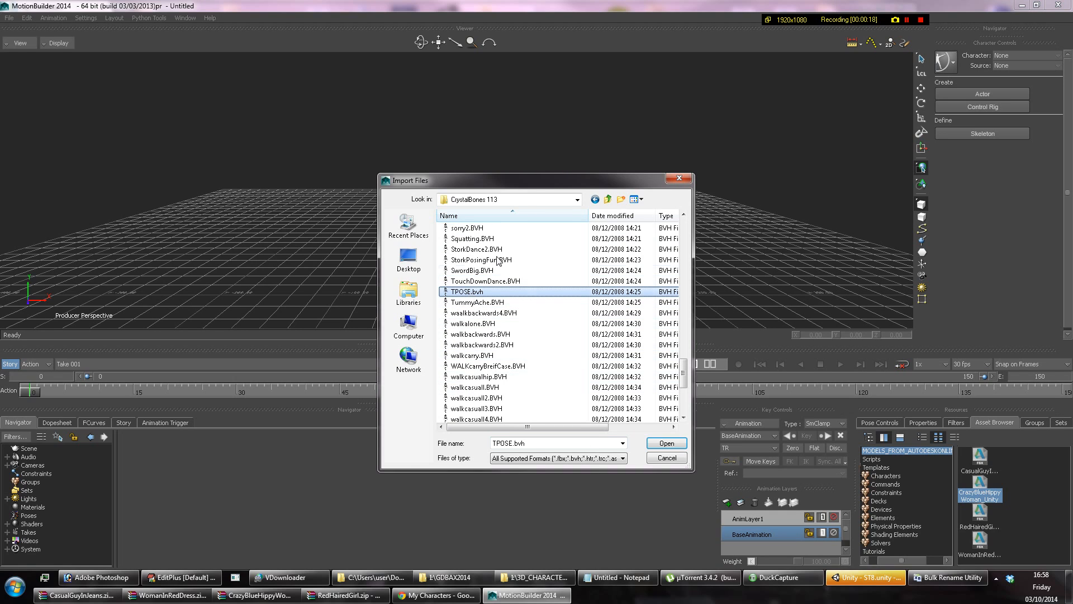
{"action": "left_click", "coordinate": [608, 199]}
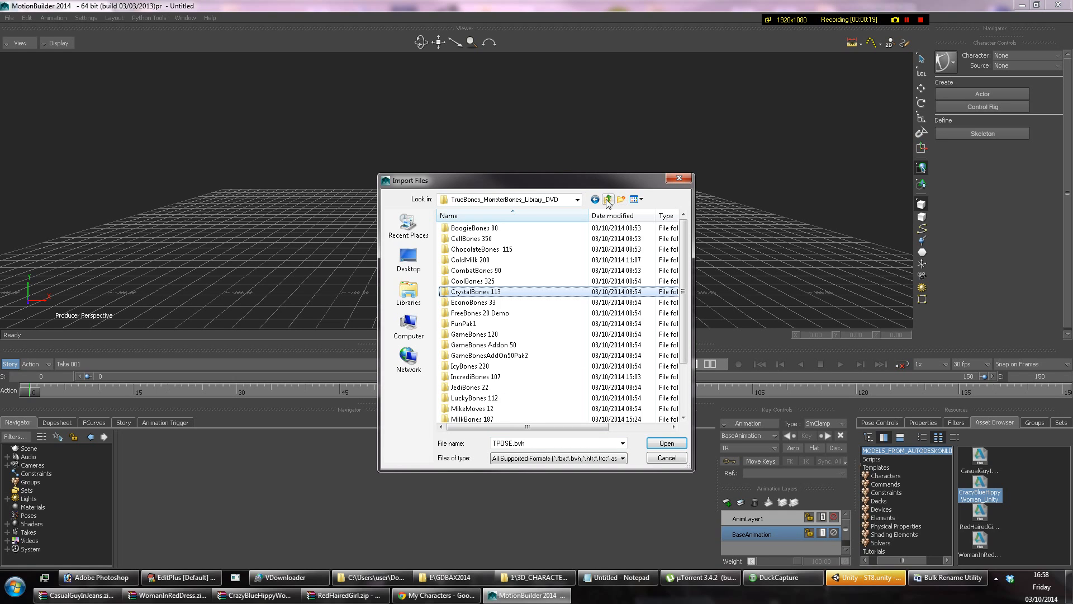
Import all the BVH motion files from the IcyBones 220 folder, including TPOSE.bvh.
{"action": "double_click", "coordinate": [472, 368]}
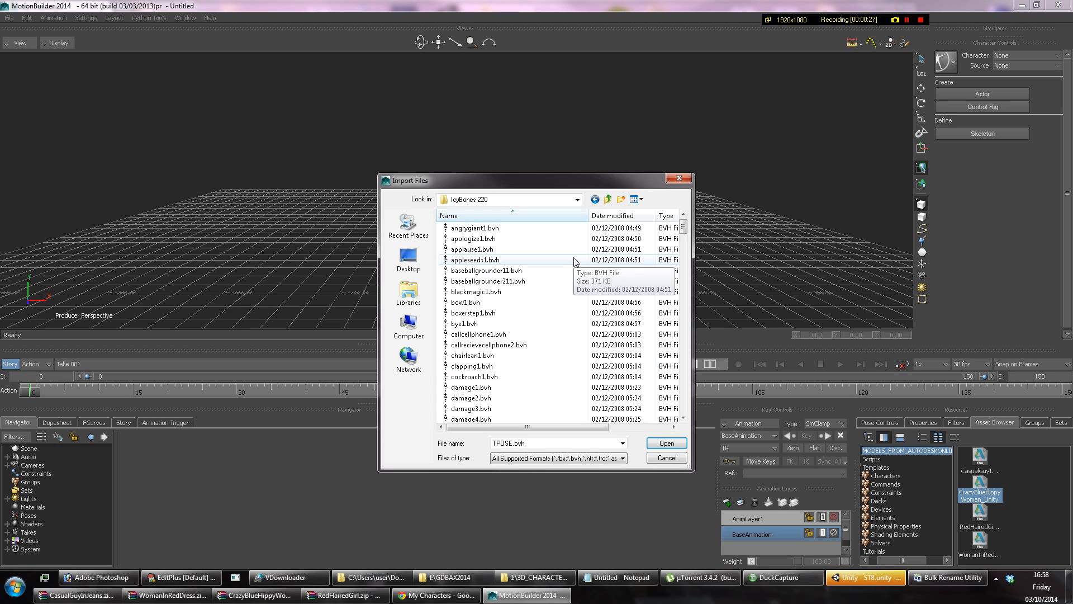
{"action": "key", "text": "End"}
{"action": "left_click", "coordinate": [505, 378]}
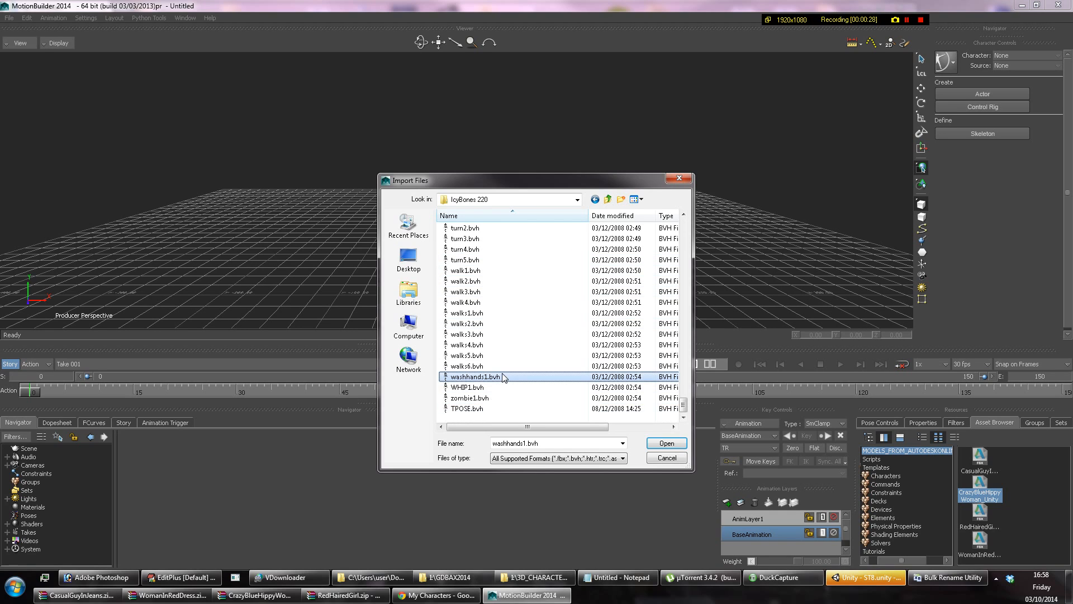
{"action": "key", "text": "ctrl+a"}
{"action": "left_click", "coordinate": [666, 443]}
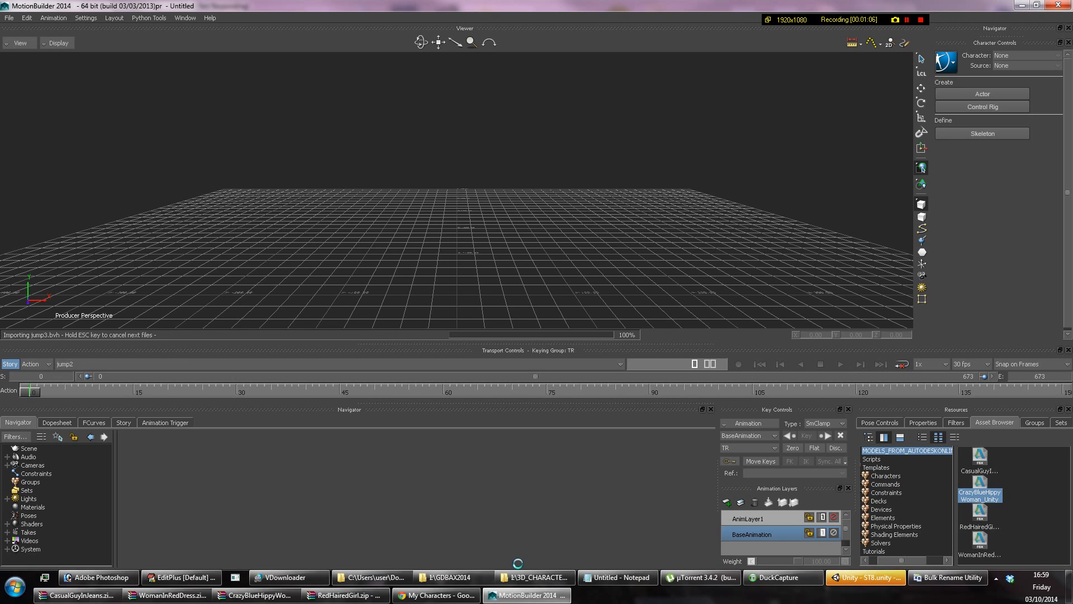
Switch to Autodesk Character Generator in the browser and view the saved character designs while the motions import.
{"action": "left_click", "coordinate": [445, 595]}
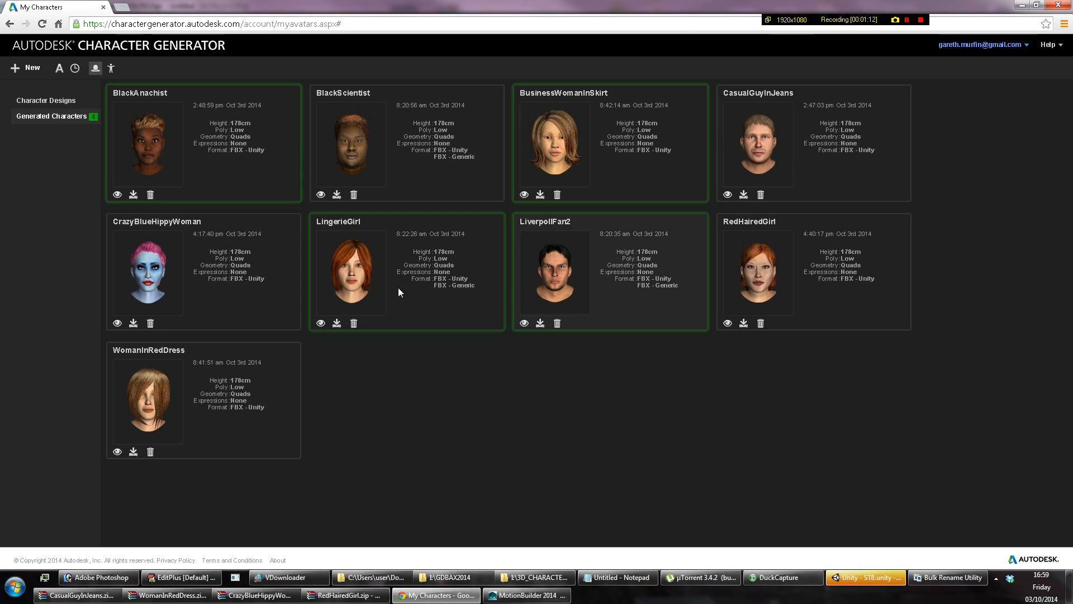
{"action": "left_click", "coordinate": [58, 101]}
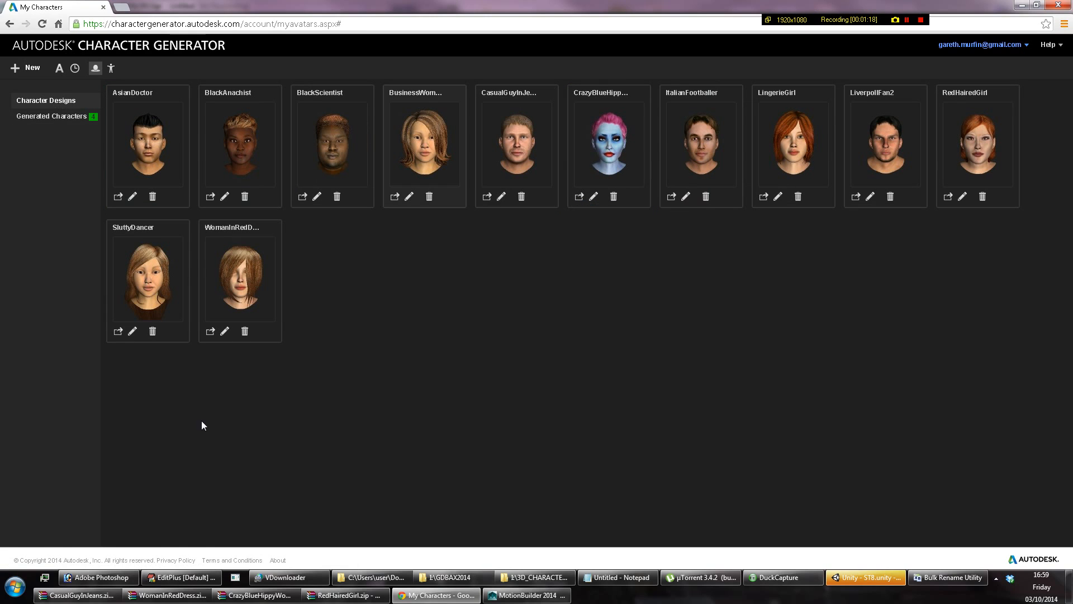
{"action": "left_click", "coordinate": [1021, 7]}
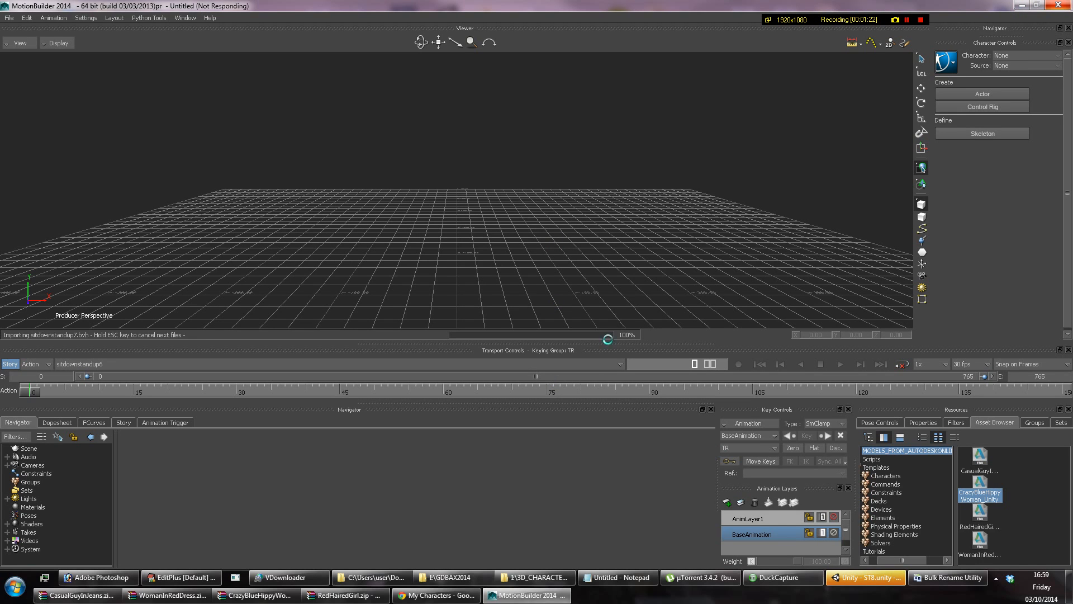
{"action": "left_click", "coordinate": [439, 595]}
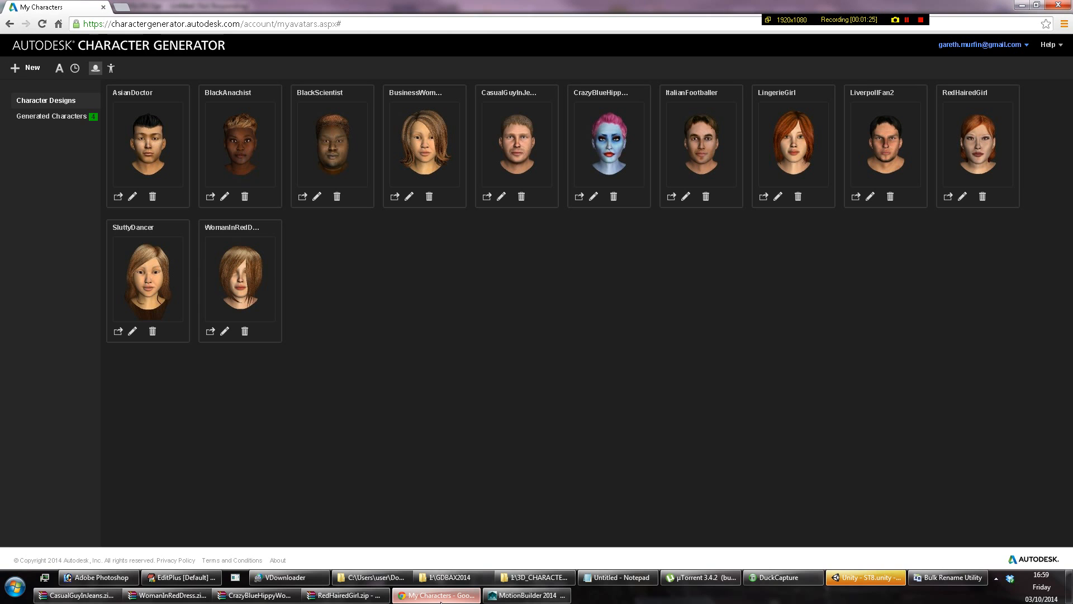
{"action": "left_click", "coordinate": [439, 596]}
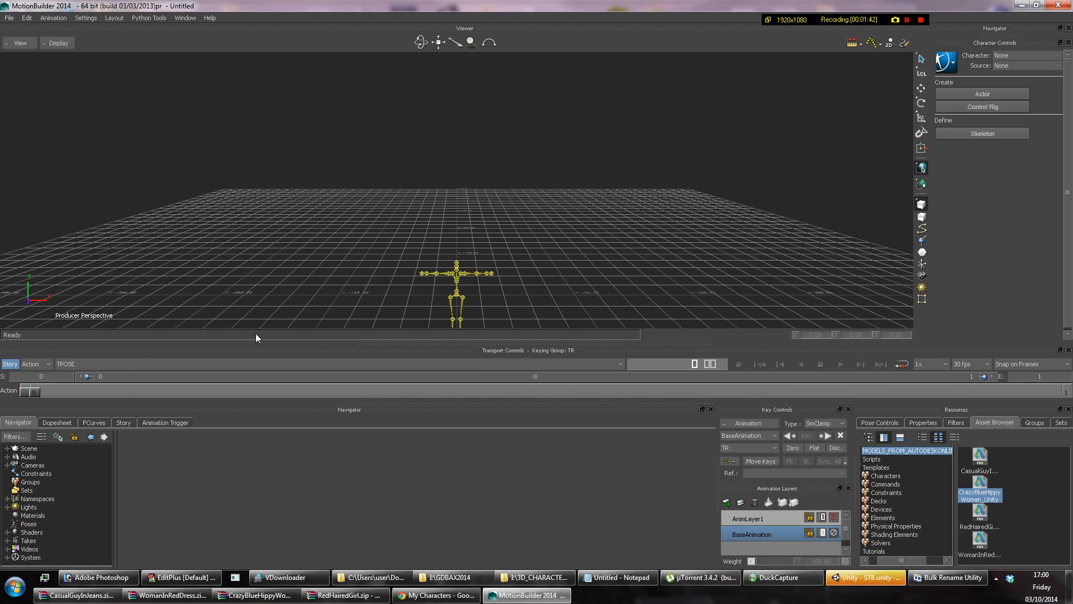
Check the list of imported takes, and add a Character asset from the Characters templates to the scene.
{"action": "left_click", "coordinate": [120, 364]}
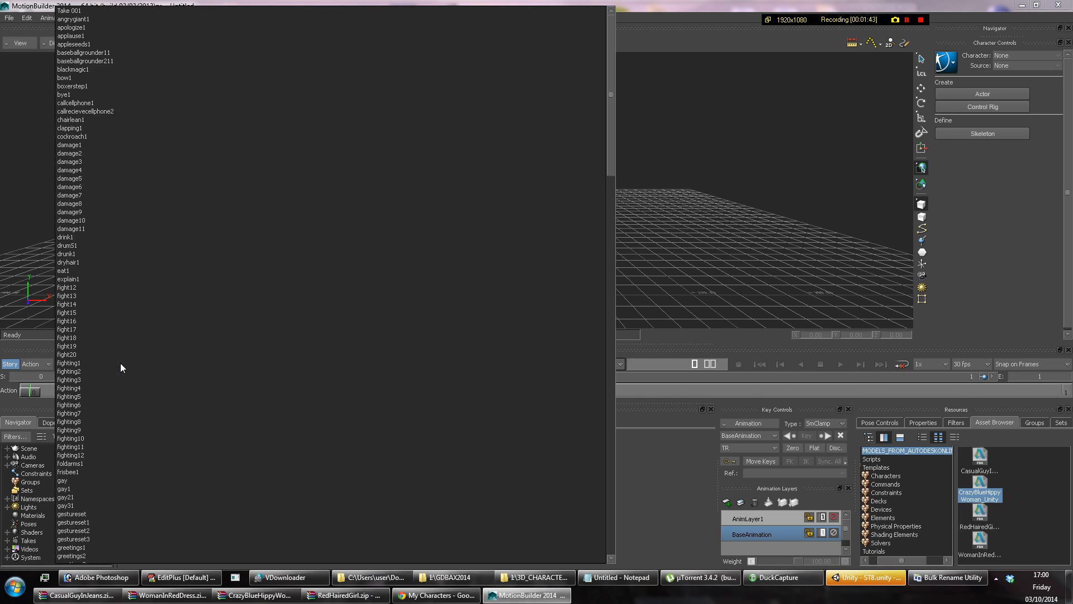
{"action": "left_click", "coordinate": [731, 25]}
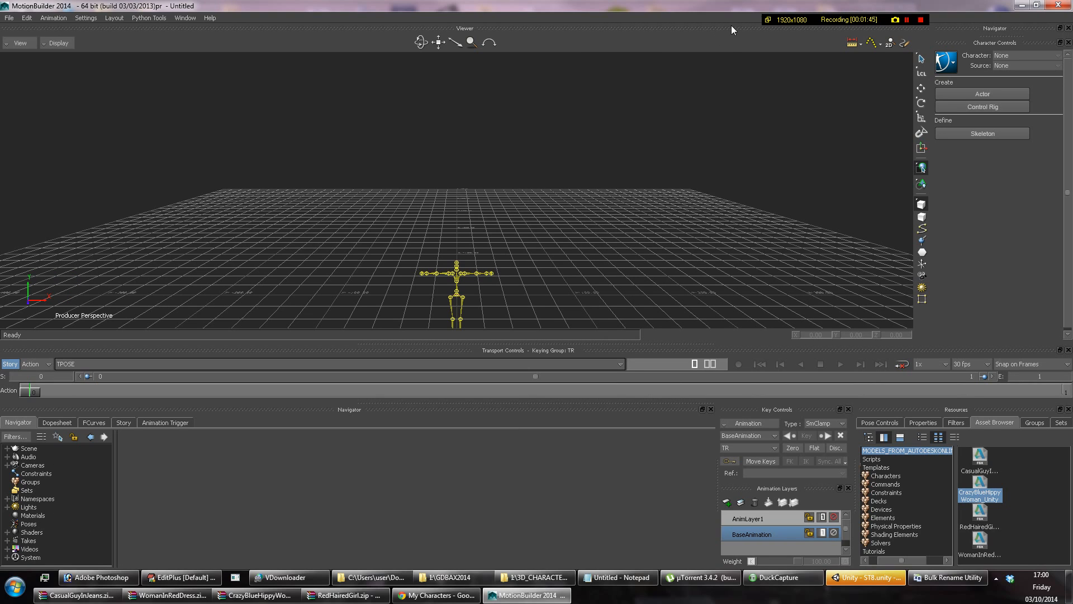
{"action": "left_click", "coordinate": [883, 476]}
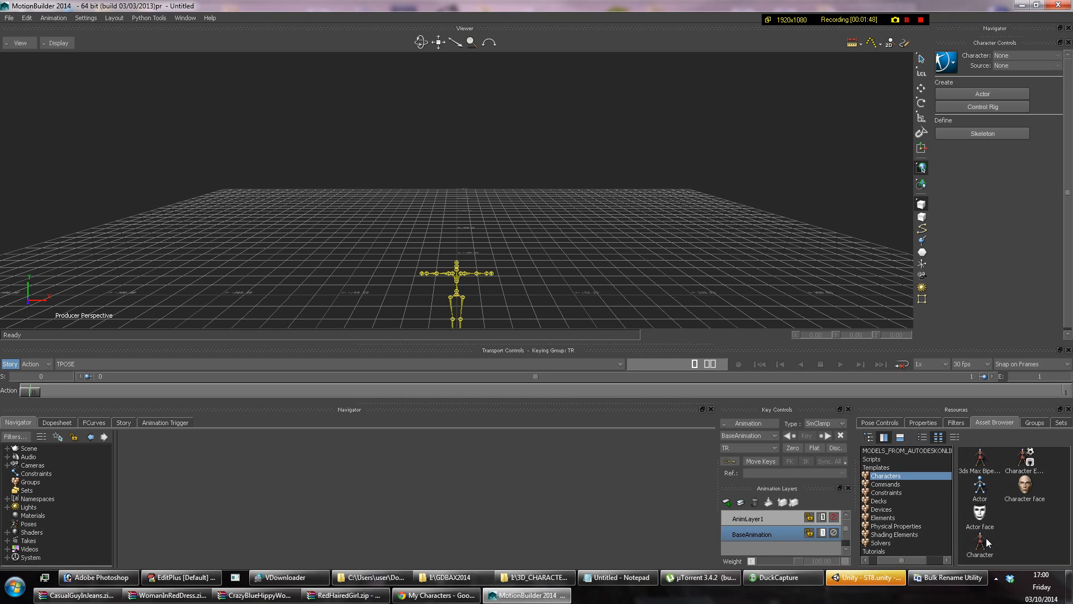
{"action": "left_click_drag", "start_coordinate": [987, 542], "coordinate": [594, 316]}
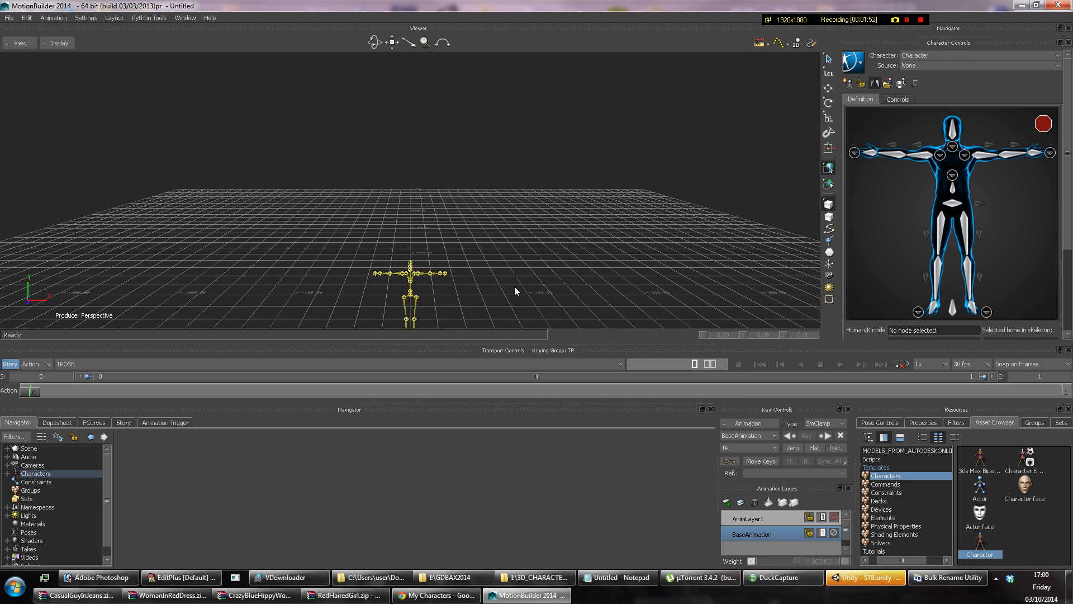
Open the new Character's definition in a floating Navigator window, widened to show the mapping list and naming template.
{"action": "left_click_drag", "start_coordinate": [949, 28], "coordinate": [270, 127]}
{"action": "double_click", "coordinate": [36, 474]}
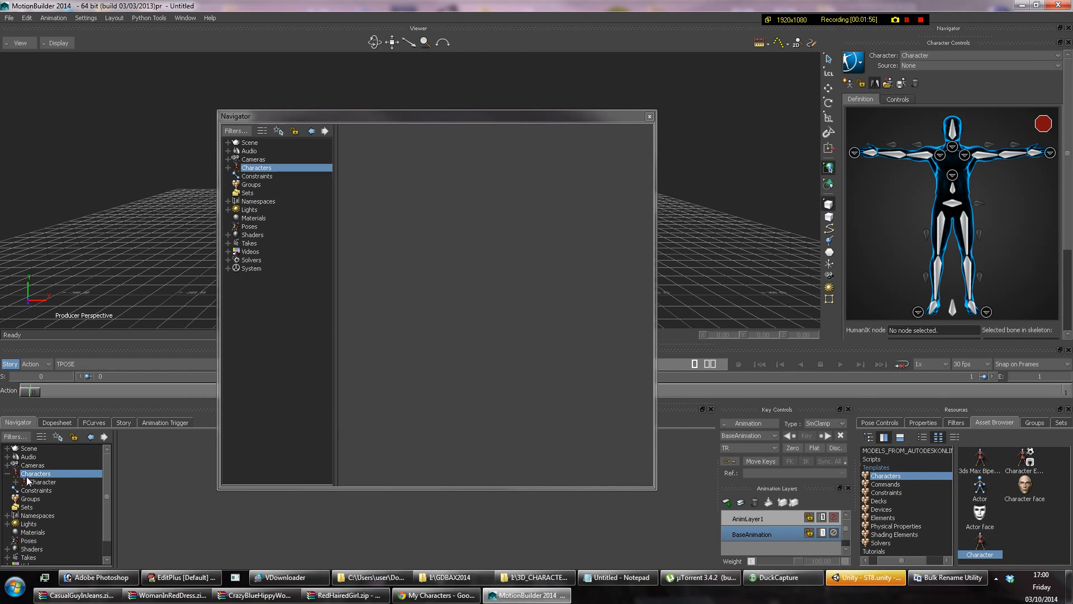
{"action": "left_click", "coordinate": [228, 168]}
{"action": "double_click", "coordinate": [251, 178]}
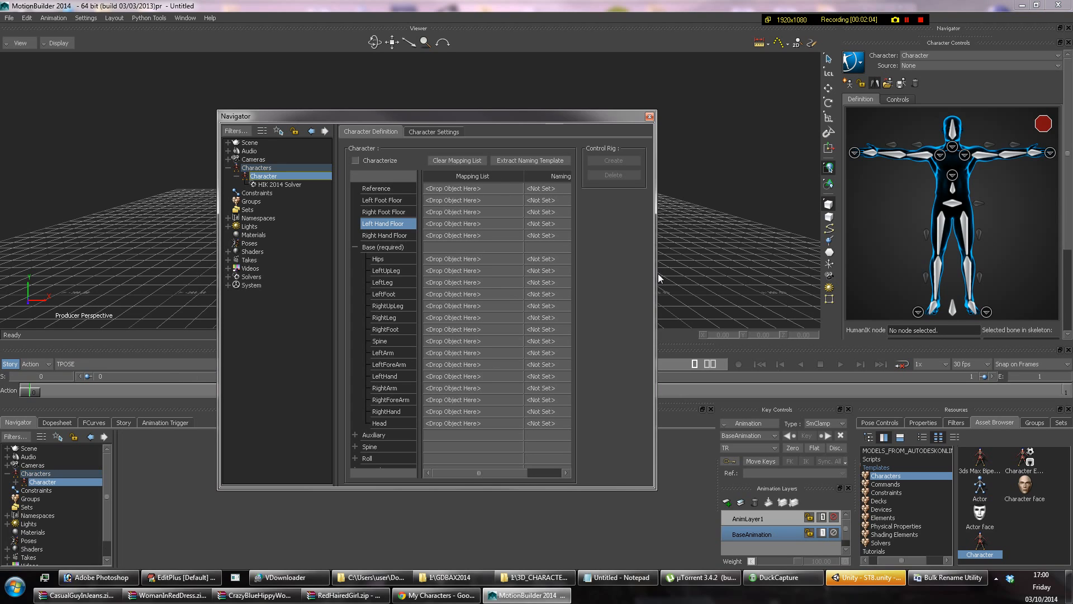
{"action": "left_click_drag", "start_coordinate": [657, 272], "coordinate": [847, 272]}
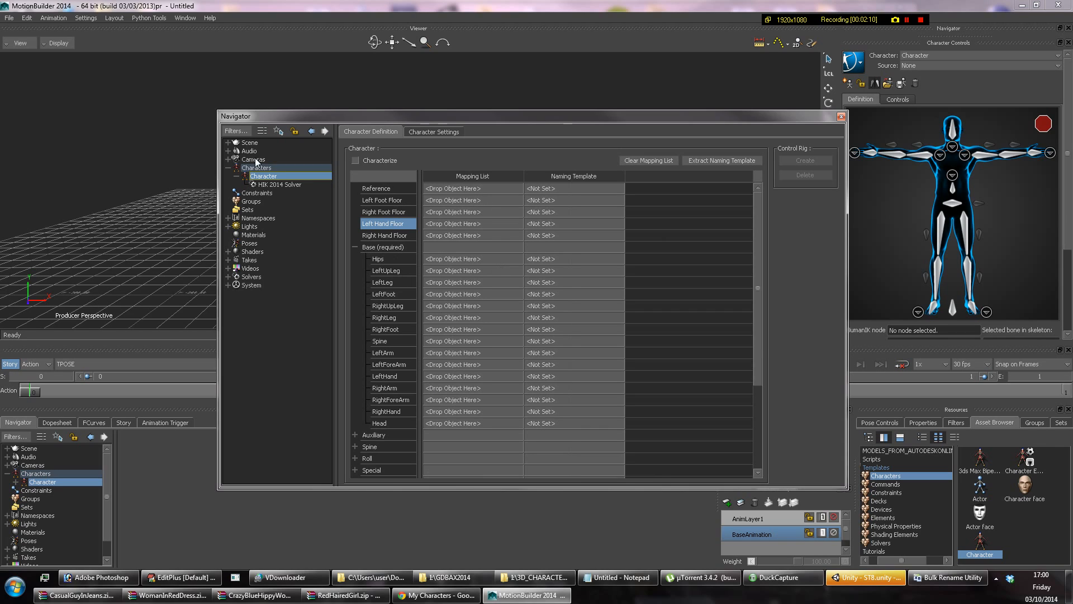
Expand all branches of the BVH:reference skeleton and map BVH:hip to Hips, BVH:head to Head and BVH:abdomen to Spine.
{"action": "left_click", "coordinate": [228, 143]}
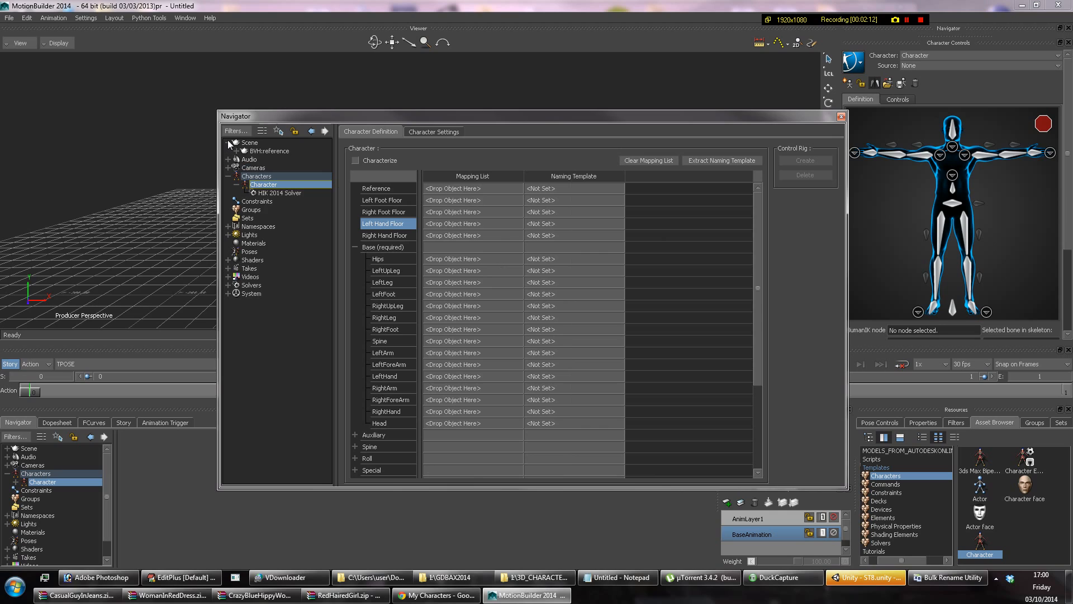
{"action": "right_click", "coordinate": [261, 152]}
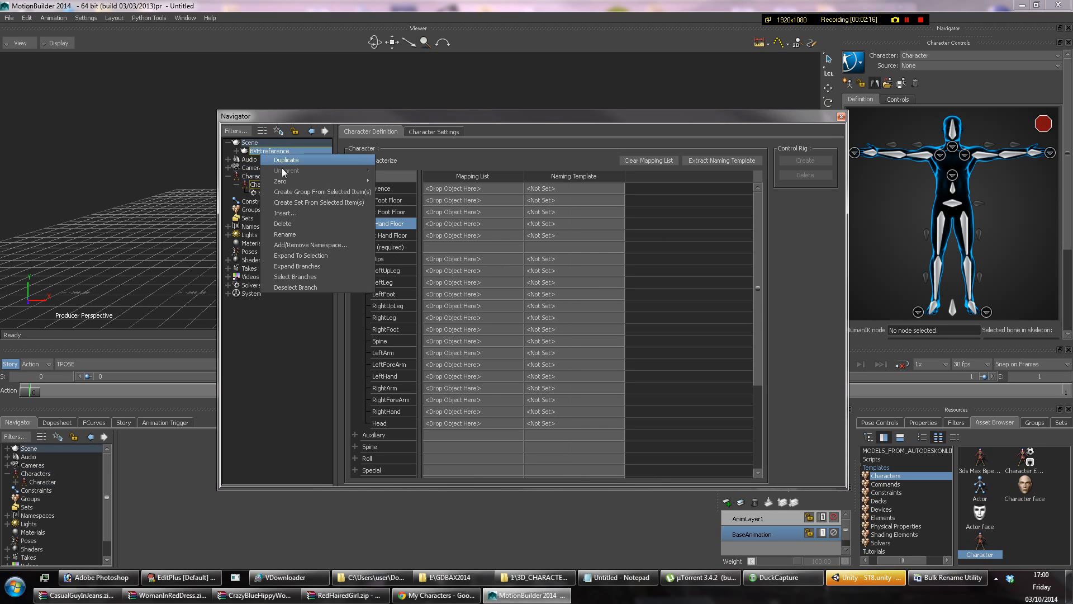
{"action": "left_click", "coordinate": [313, 267]}
{"action": "left_click_drag", "start_coordinate": [272, 165], "coordinate": [448, 263]}
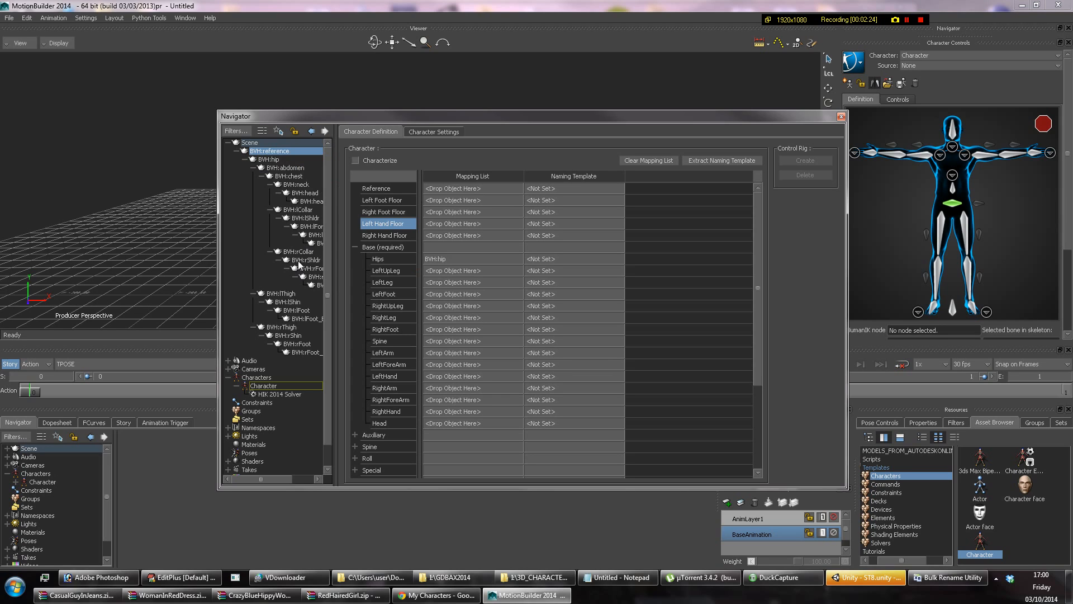
{"action": "left_click_drag", "start_coordinate": [300, 198], "coordinate": [460, 421]}
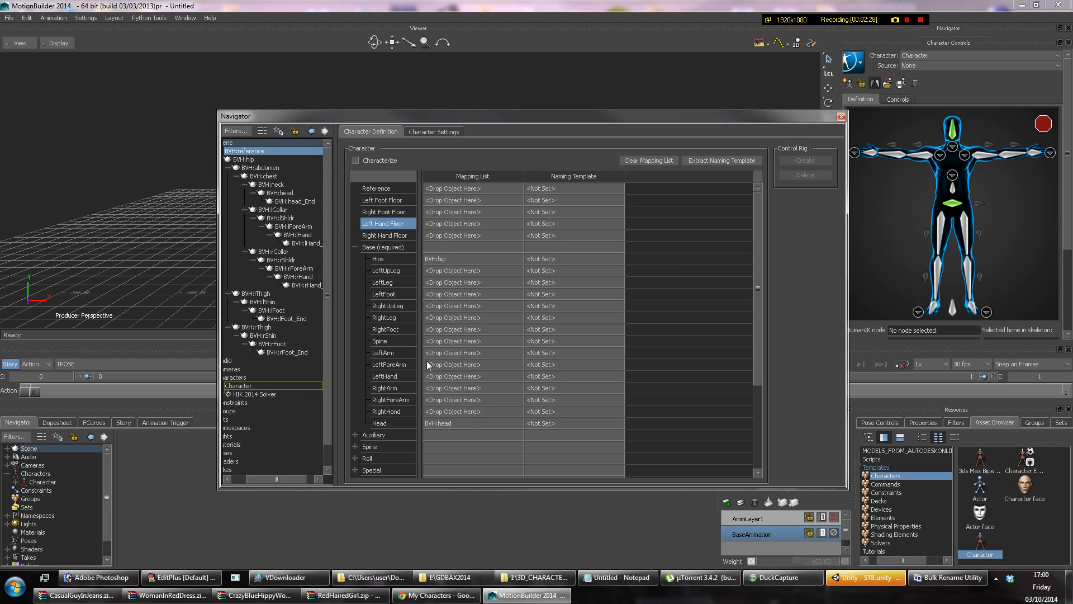
{"action": "left_click_drag", "start_coordinate": [271, 184], "coordinate": [452, 341]}
Map the left and right BVH thigh, shin and foot bones to the matching UpLeg, Leg and Foot slots.
{"action": "left_click_drag", "start_coordinate": [261, 294], "coordinate": [437, 275]}
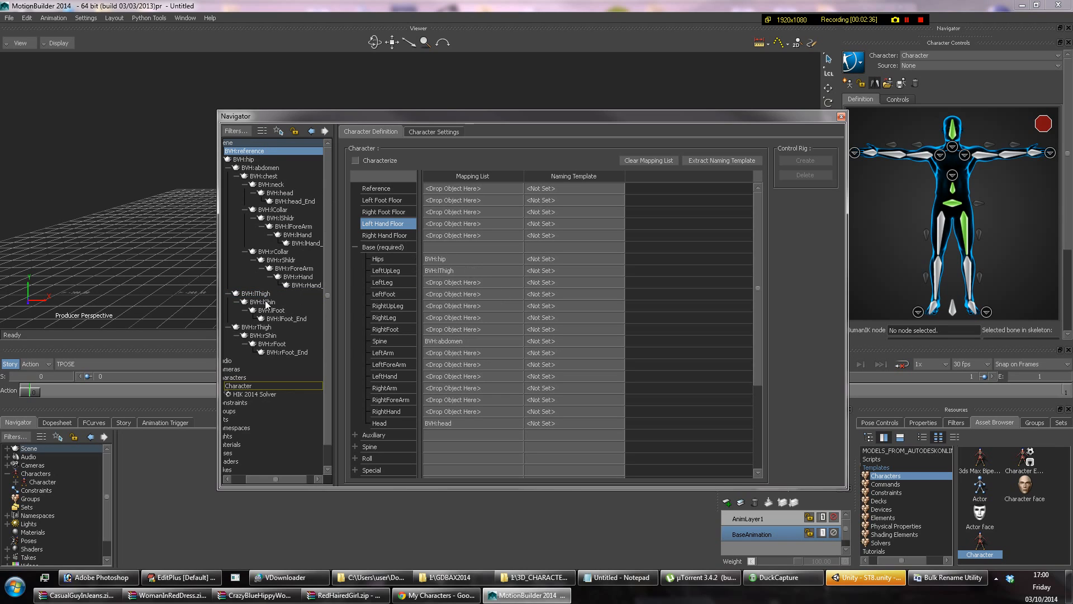
{"action": "left_click_drag", "start_coordinate": [266, 303], "coordinate": [441, 281]}
{"action": "left_click_drag", "start_coordinate": [281, 315], "coordinate": [447, 295]}
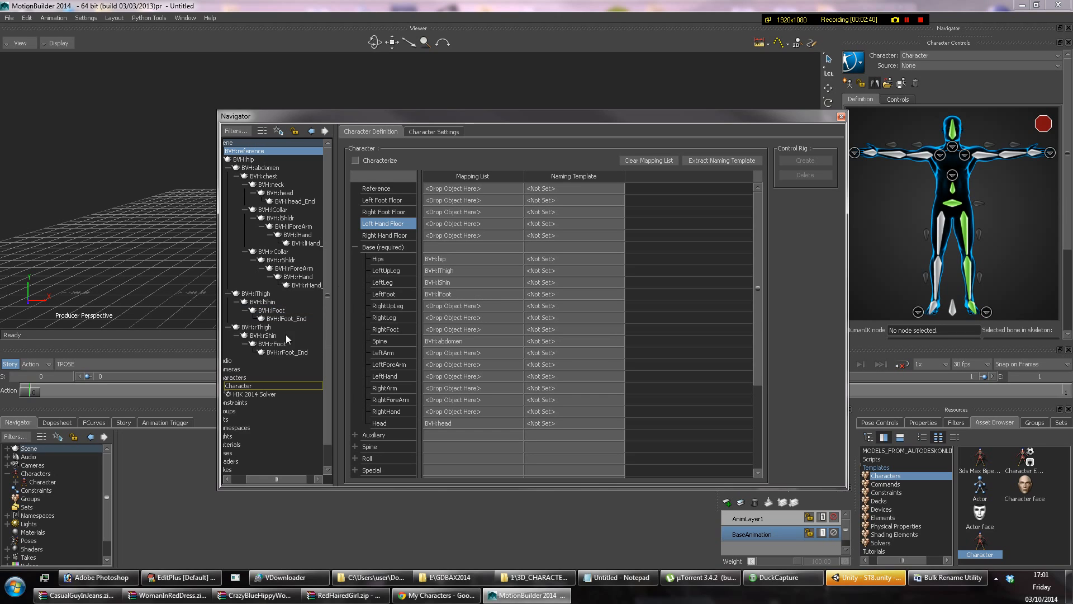
{"action": "left_click_drag", "start_coordinate": [254, 328], "coordinate": [447, 306]}
{"action": "left_click_drag", "start_coordinate": [253, 338], "coordinate": [448, 319]}
{"action": "left_click_drag", "start_coordinate": [272, 343], "coordinate": [449, 329]}
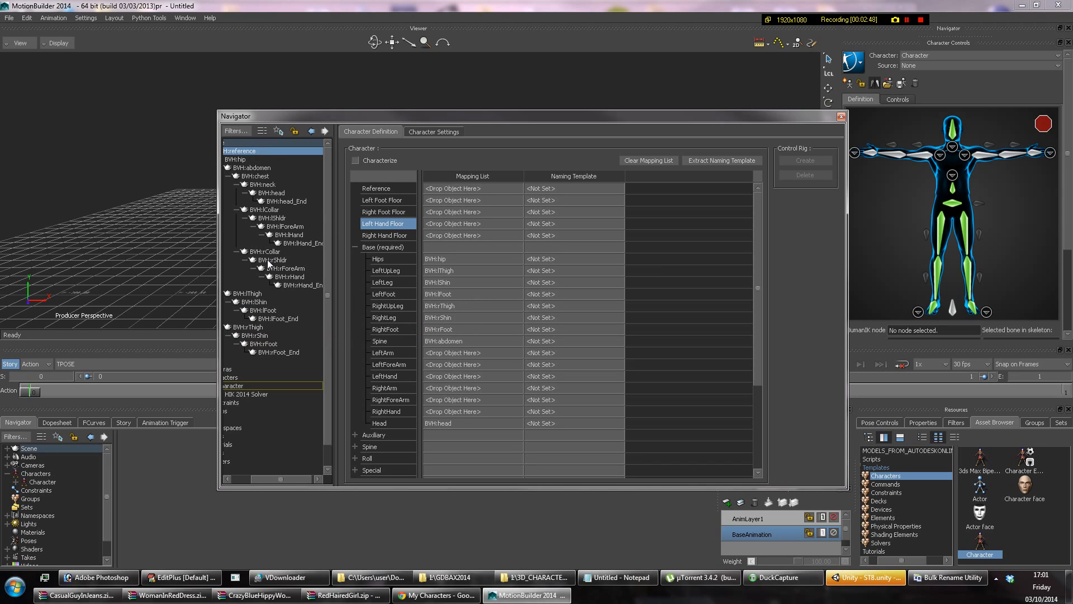
Map the left and right BVH Shldr, ForeArm and Hand bones to the matching Arm, ForeArm and Hand slots.
{"action": "left_click_drag", "start_coordinate": [285, 235], "coordinate": [446, 354]}
{"action": "left_click_drag", "start_coordinate": [295, 228], "coordinate": [452, 364]}
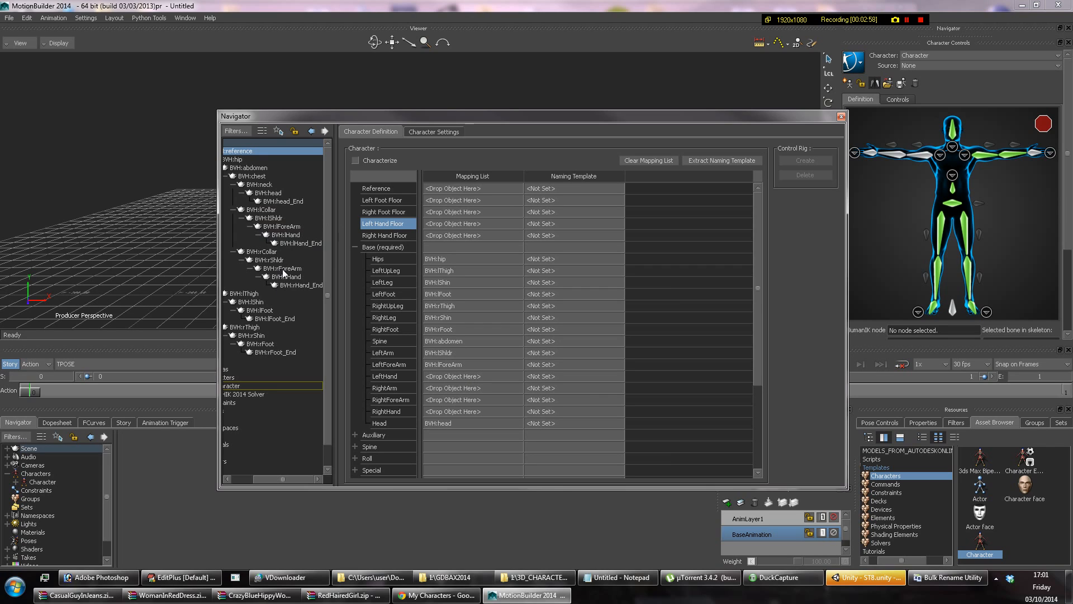
{"action": "left_click_drag", "start_coordinate": [296, 285], "coordinate": [450, 391]}
{"action": "left_click_drag", "start_coordinate": [301, 285], "coordinate": [458, 390]}
{"action": "left_click_drag", "start_coordinate": [298, 273], "coordinate": [472, 401]}
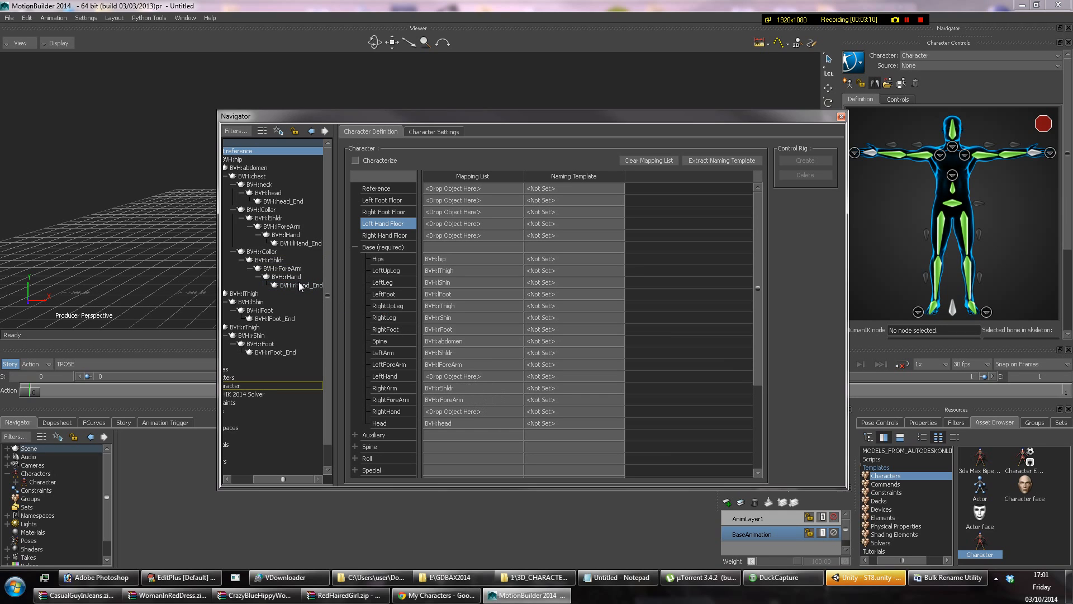
{"action": "left_click_drag", "start_coordinate": [294, 280], "coordinate": [446, 415]}
{"action": "left_click_drag", "start_coordinate": [281, 236], "coordinate": [442, 374]}
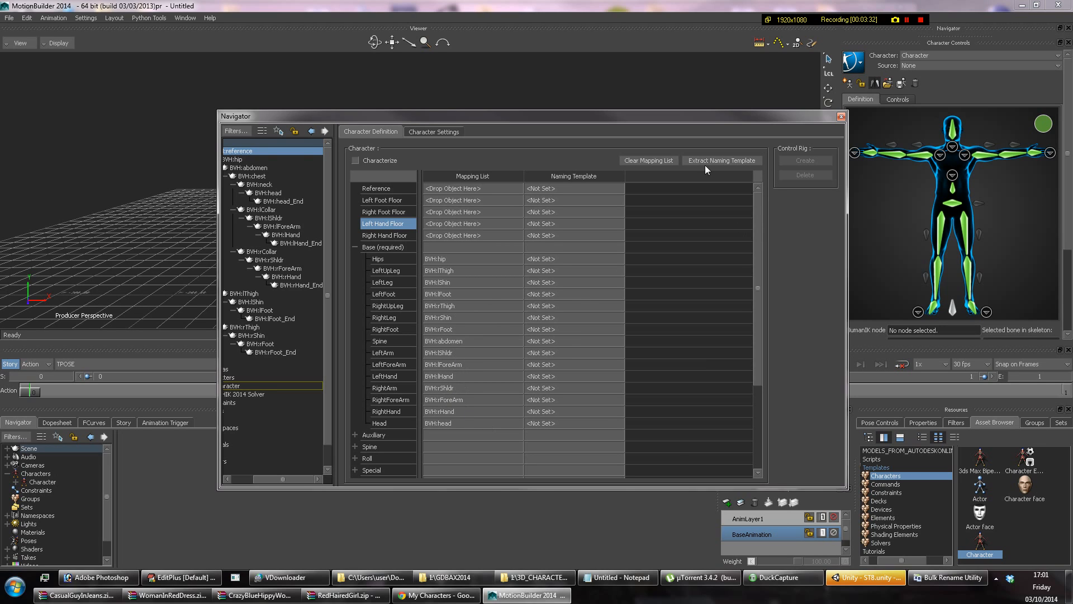
Characterize the mapped skeleton as a biped, create an FK/IK control rig for it, and close the floating Navigator window.
{"action": "left_click", "coordinate": [371, 160]}
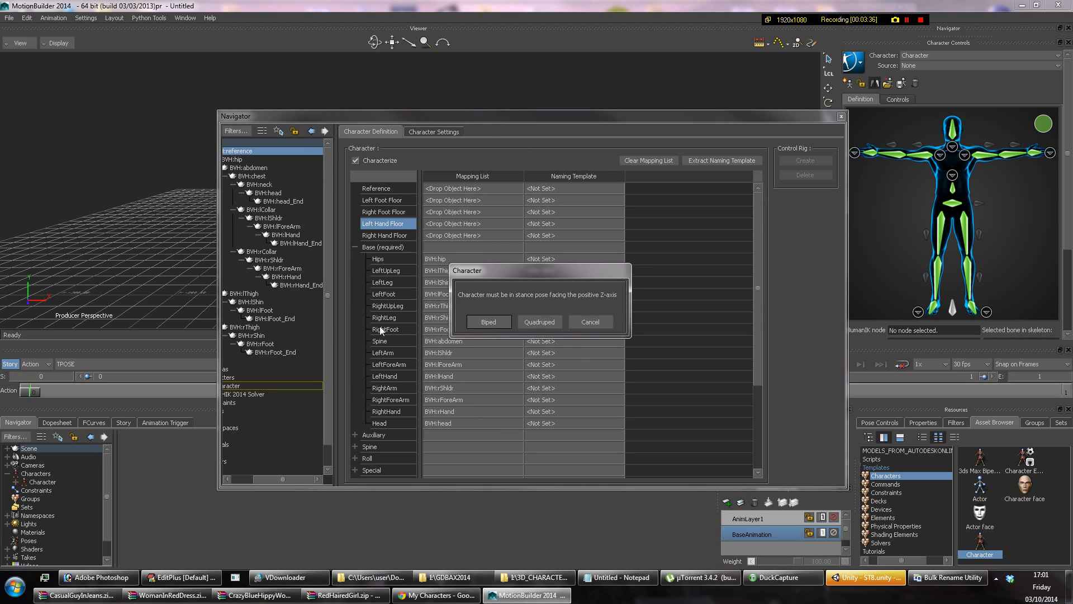
{"action": "left_click", "coordinate": [490, 322]}
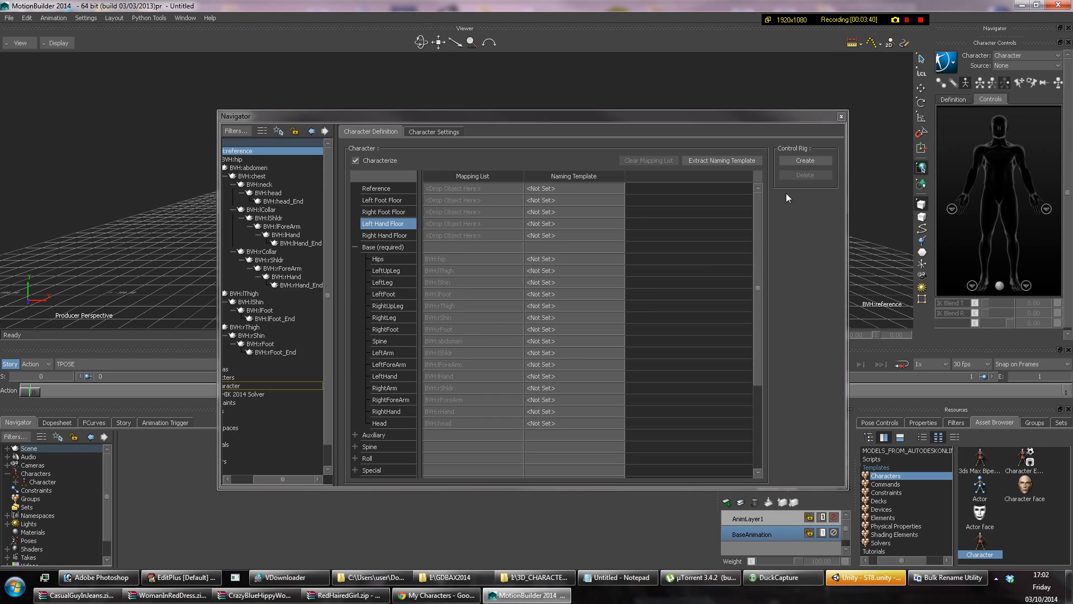
{"action": "left_click", "coordinate": [805, 160]}
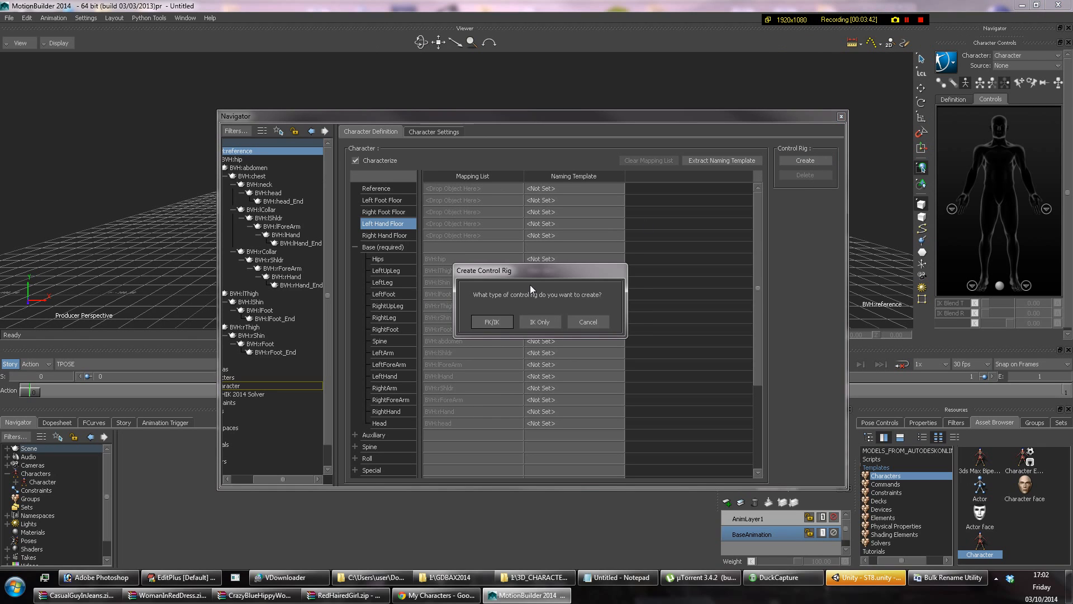
{"action": "left_click", "coordinate": [484, 325]}
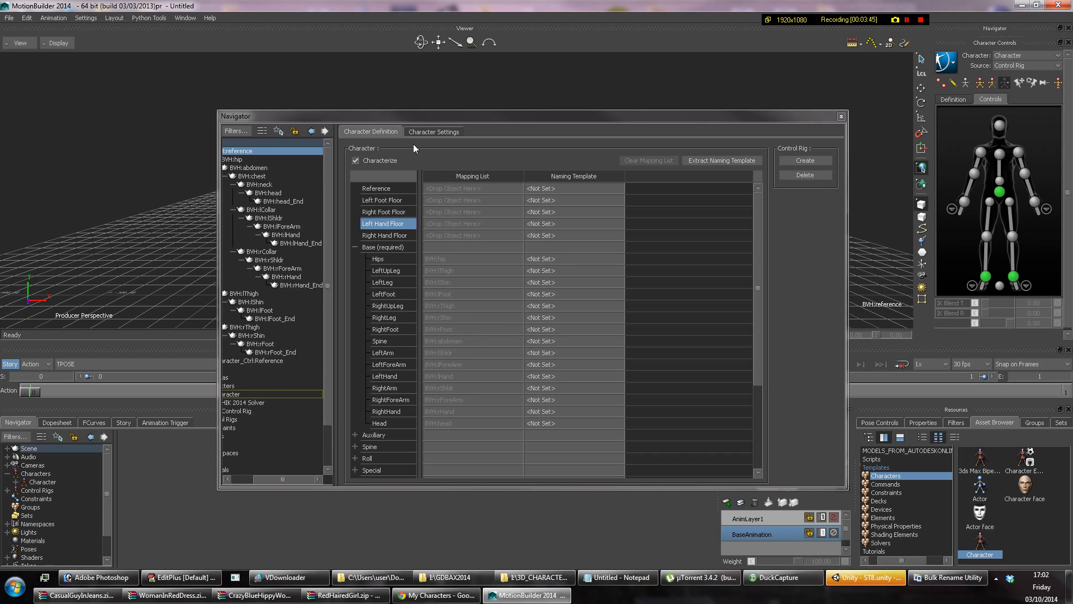
{"action": "left_click", "coordinate": [841, 116]}
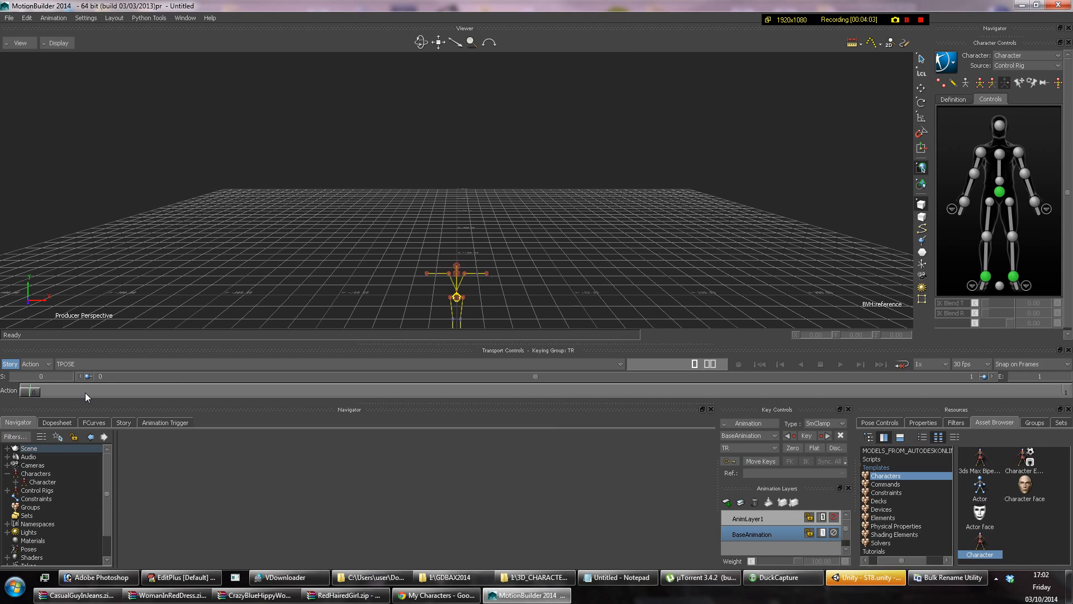
Switch to the fighting5 take, set the character's source to None, and scrub the timeline to check the skeleton's motion.
{"action": "left_click", "coordinate": [86, 393]}
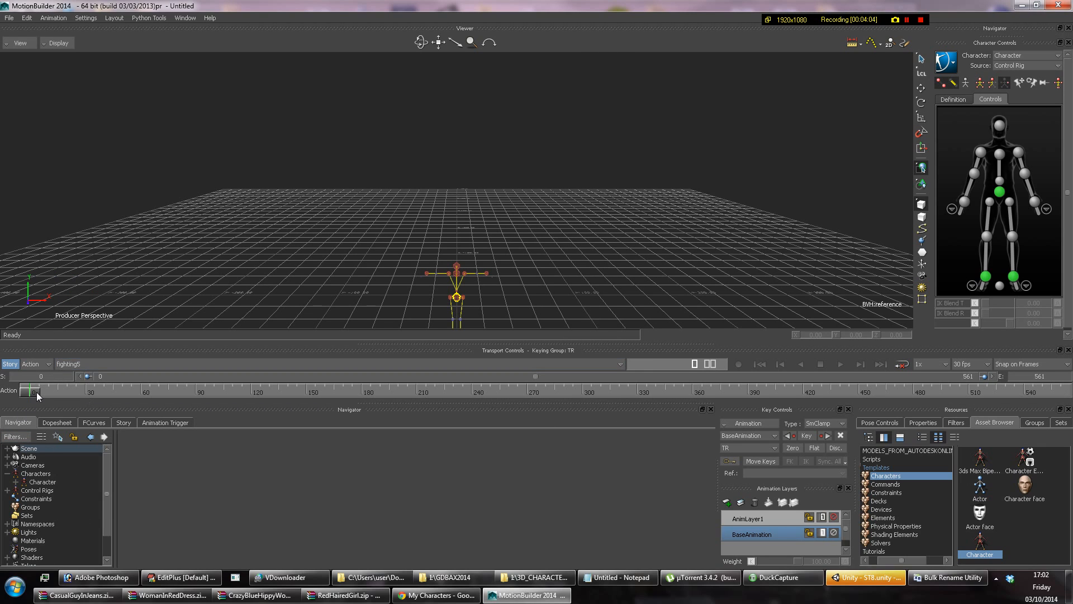
{"action": "left_click_drag", "start_coordinate": [36, 392], "coordinate": [334, 392]}
{"action": "left_click", "coordinate": [1015, 67]}
{"action": "left_click", "coordinate": [1011, 78]}
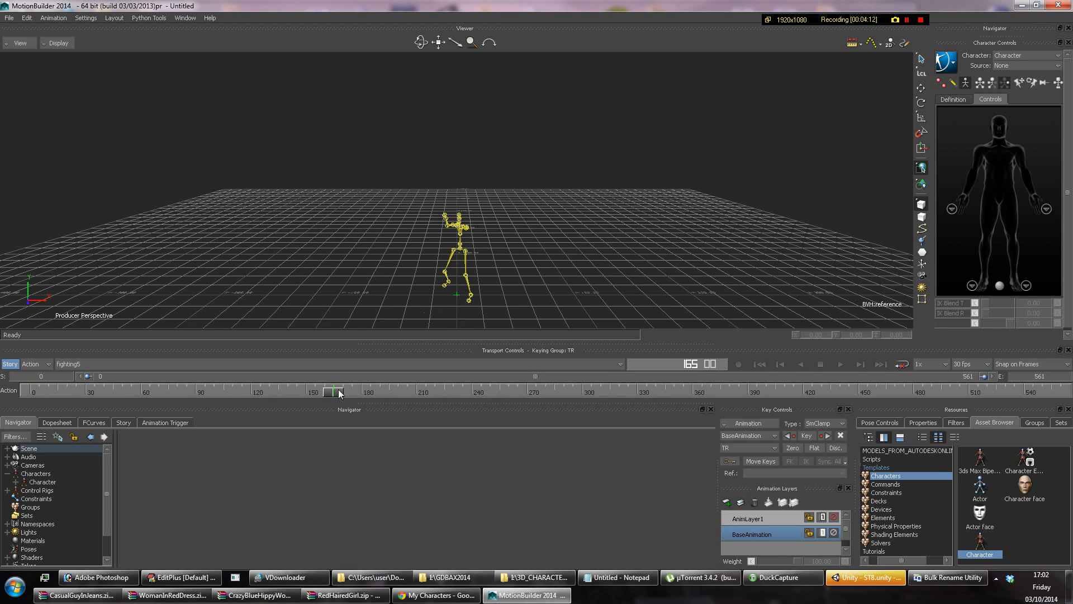
{"action": "left_click_drag", "start_coordinate": [337, 389], "coordinate": [667, 391]}
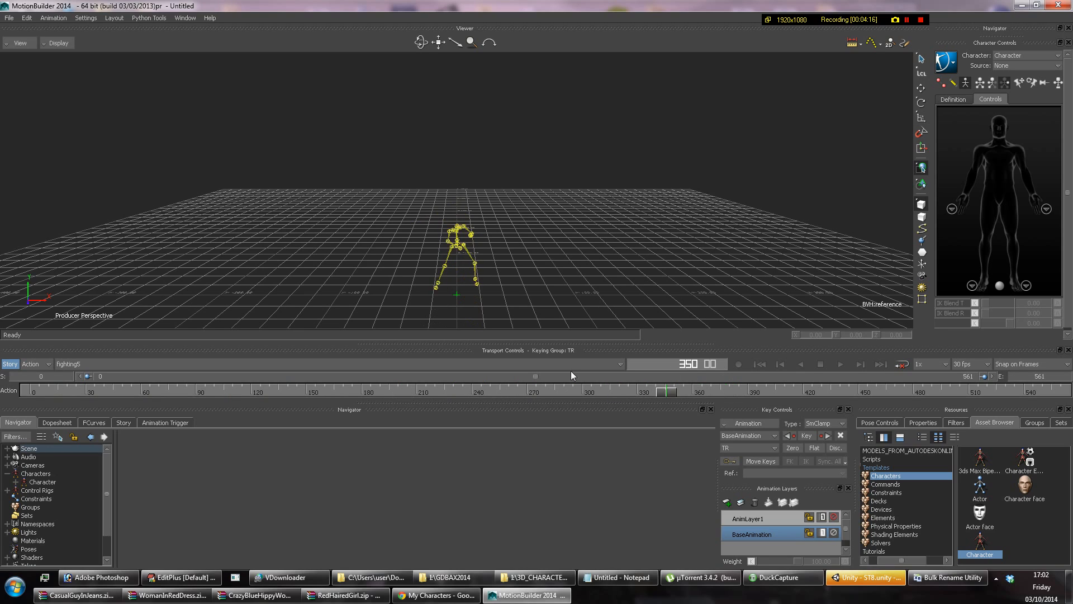
{"action": "left_click_drag", "start_coordinate": [291, 391], "coordinate": [244, 400]}
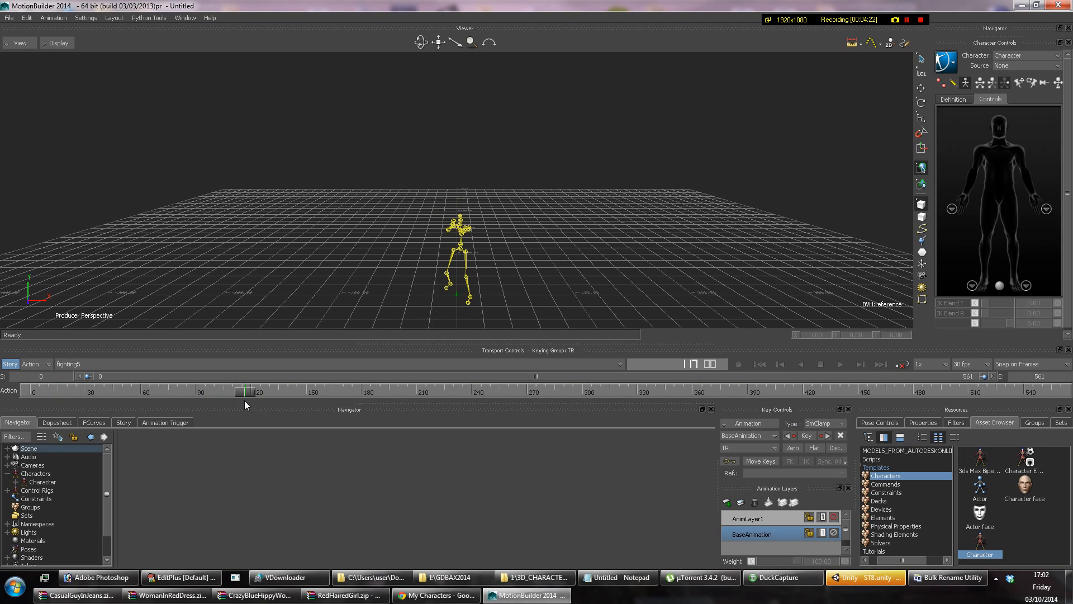
Bake the animation to the control rig with Plot All Takes enabled, at 30 FPS with the Unroll rotation filter.
{"action": "left_click", "coordinate": [944, 65]}
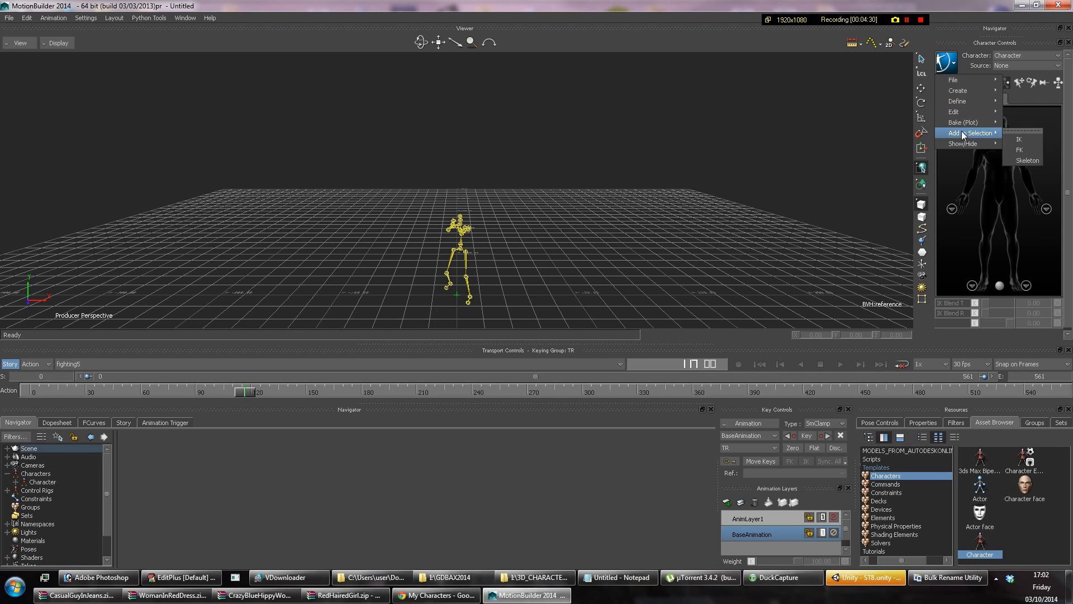
{"action": "mouse_move", "coordinate": [962, 126]}
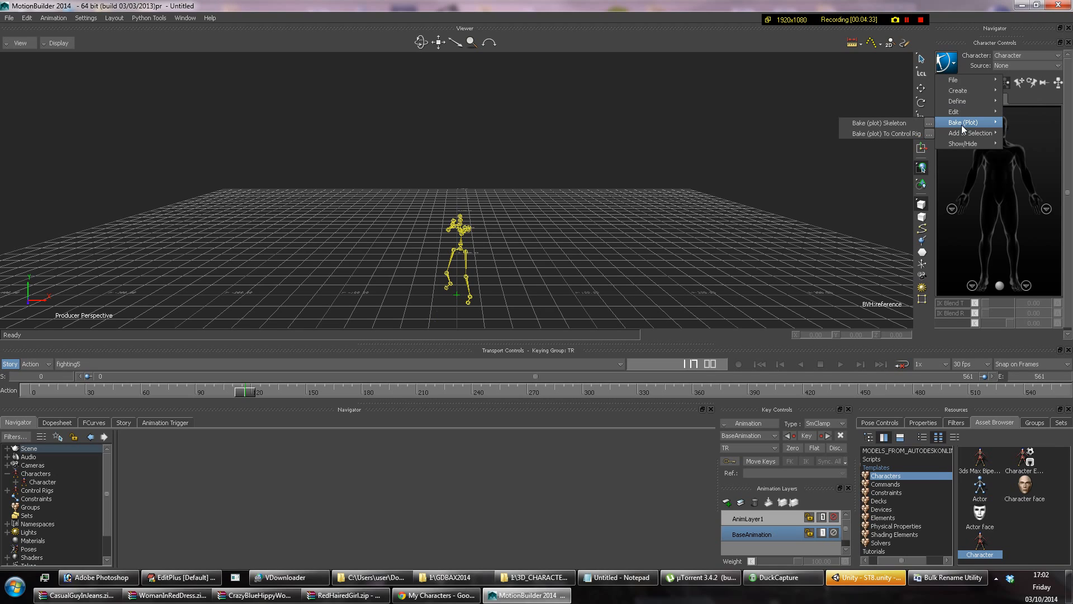
{"action": "left_click", "coordinate": [932, 135]}
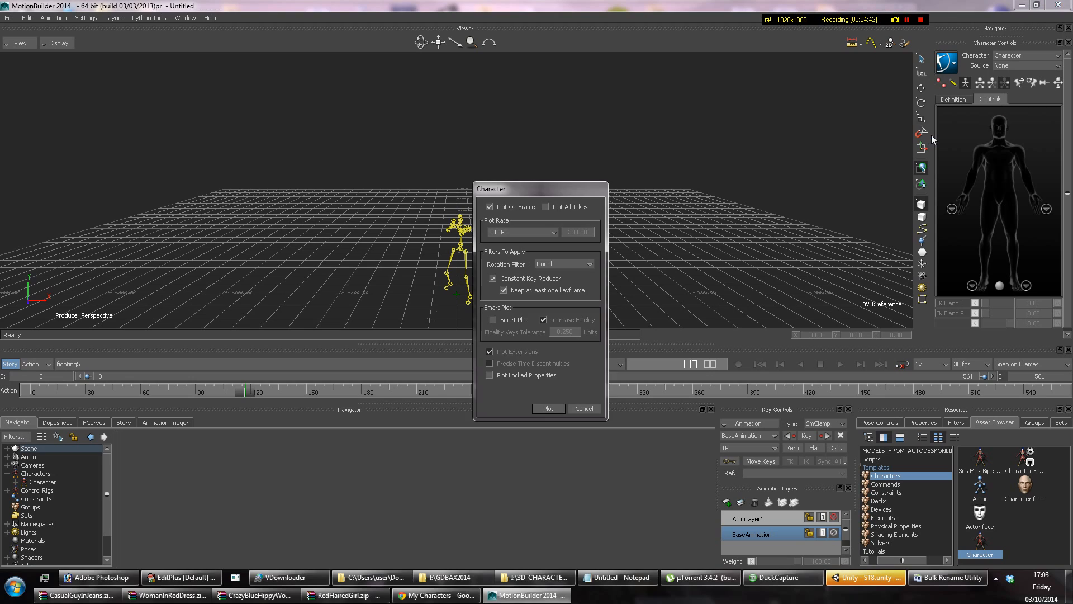
{"action": "left_click", "coordinate": [558, 210]}
{"action": "left_click", "coordinate": [548, 409]}
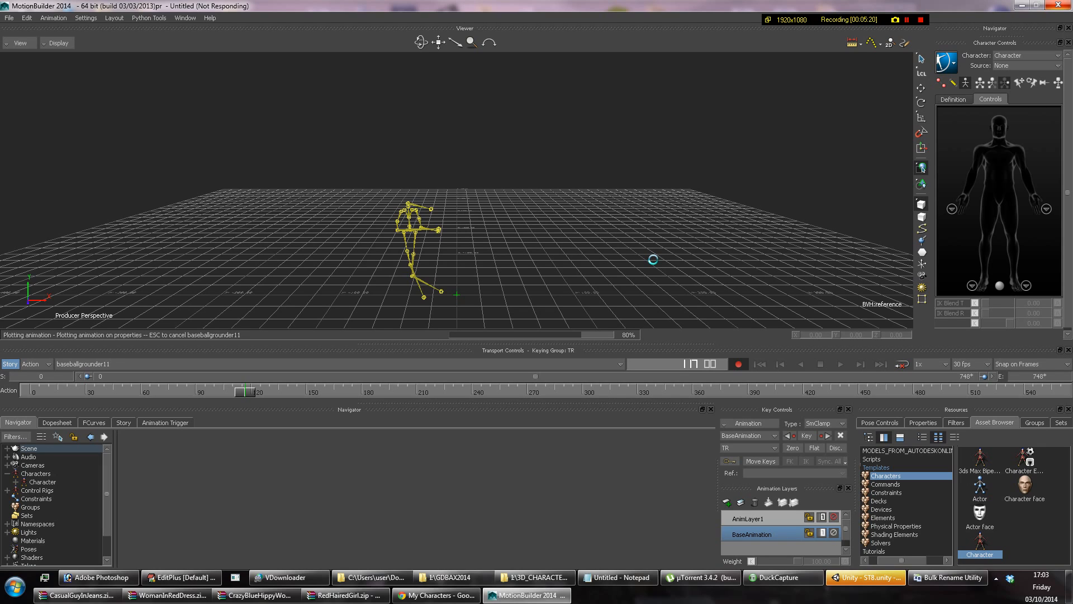
{"action": "left_click", "coordinate": [437, 596]}
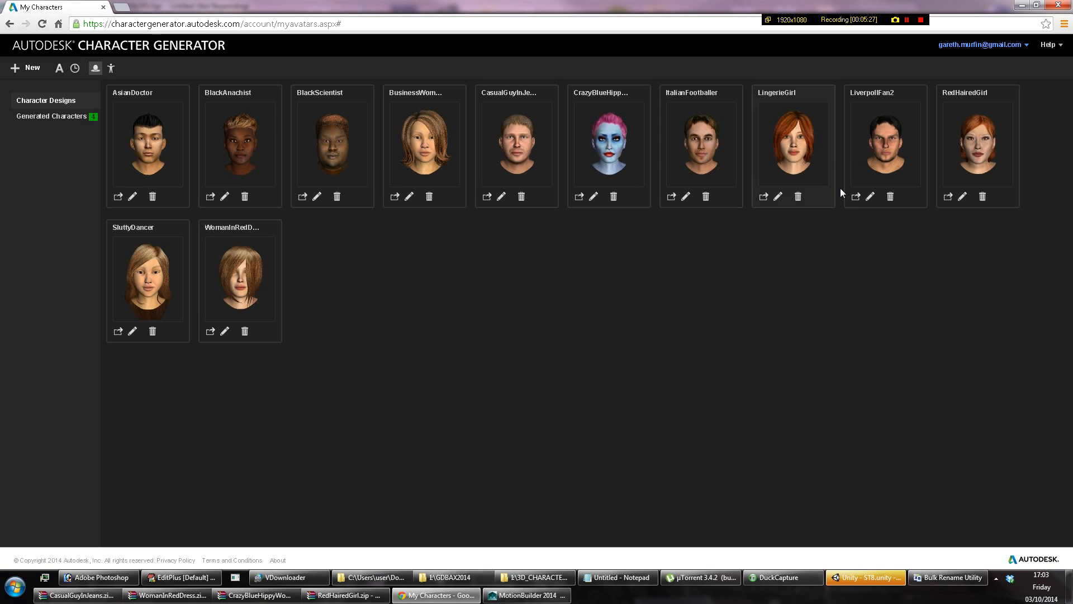
{"action": "left_click", "coordinate": [1021, 7]}
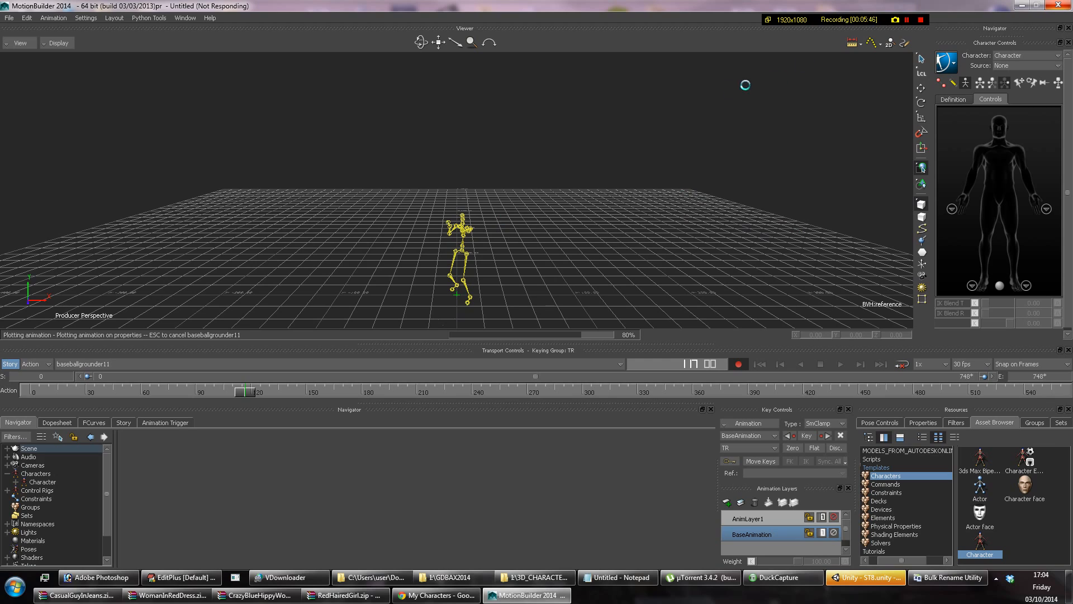
{"action": "left_click", "coordinate": [908, 21]}
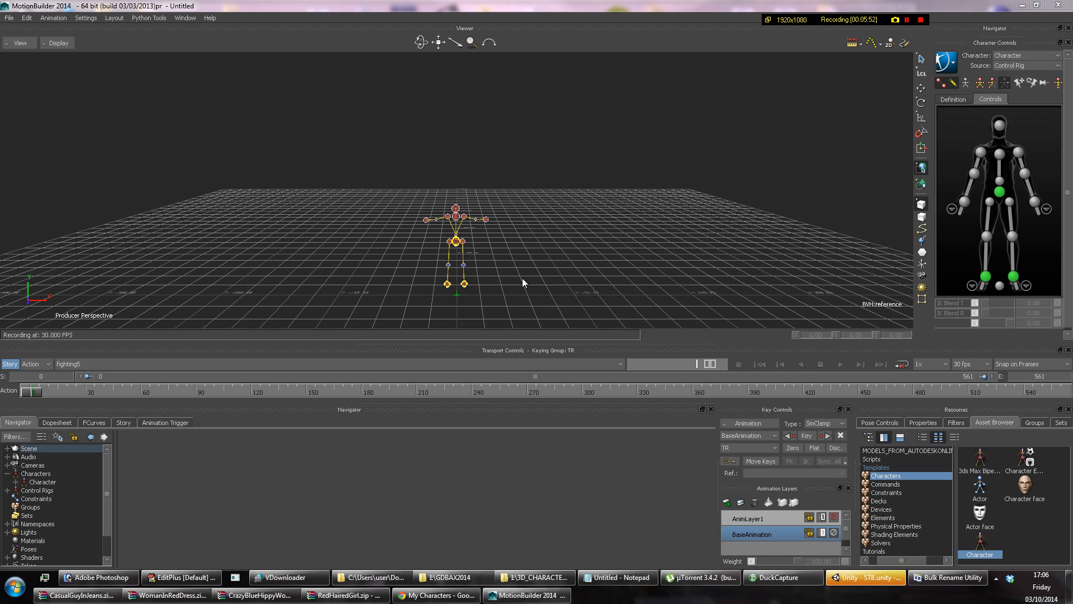
Switch to the fight16 take and scrub the timeline to frame 364 to check the baked control rig motion.
{"action": "left_click", "coordinate": [217, 366]}
{"action": "left_click", "coordinate": [138, 320]}
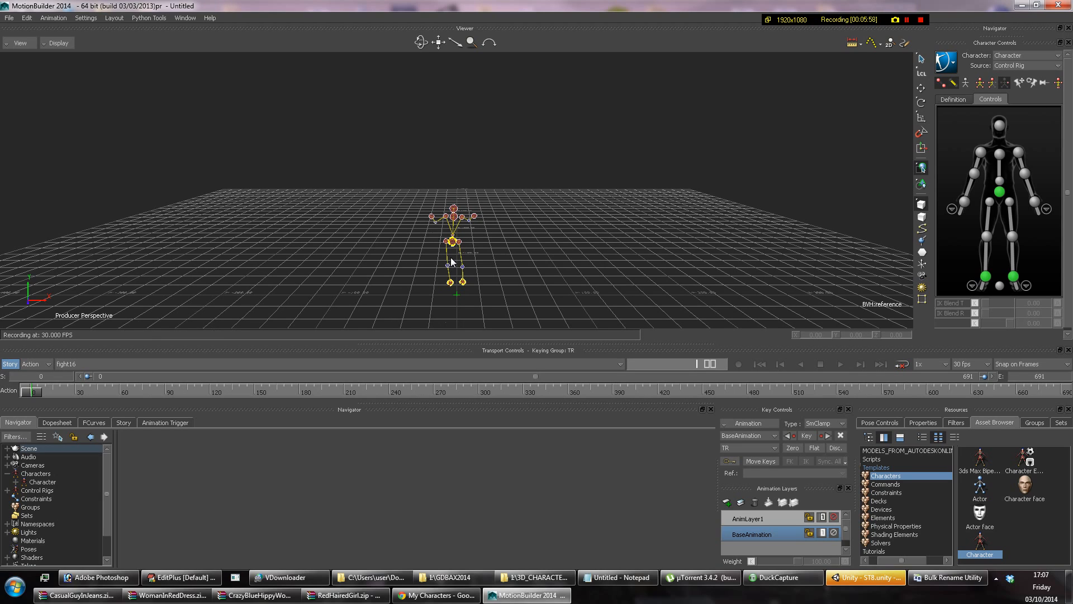
{"action": "mouse_move", "coordinate": [27, 388]}
{"action": "left_mouse_down"}
{"action": "mouse_move", "coordinate": [688, 387]}
{"action": "mouse_move", "coordinate": [236, 389]}
{"action": "mouse_move", "coordinate": [411, 385]}
{"action": "mouse_move", "coordinate": [574, 347]}
{"action": "left_mouse_up"}
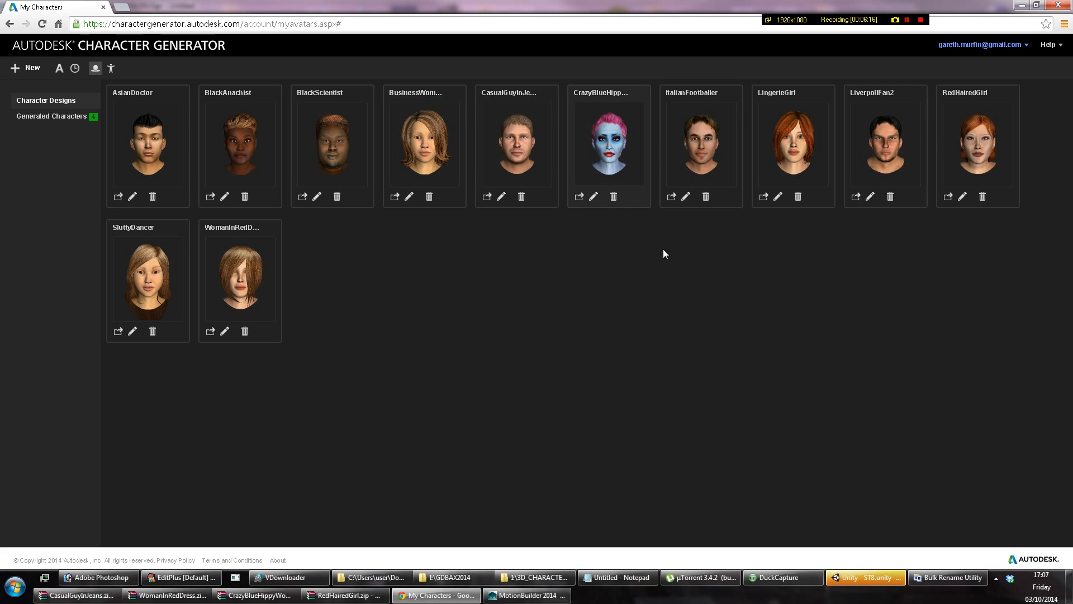
Return to MotionBuilder and make TPOSE the current take.
{"action": "left_click", "coordinate": [536, 595]}
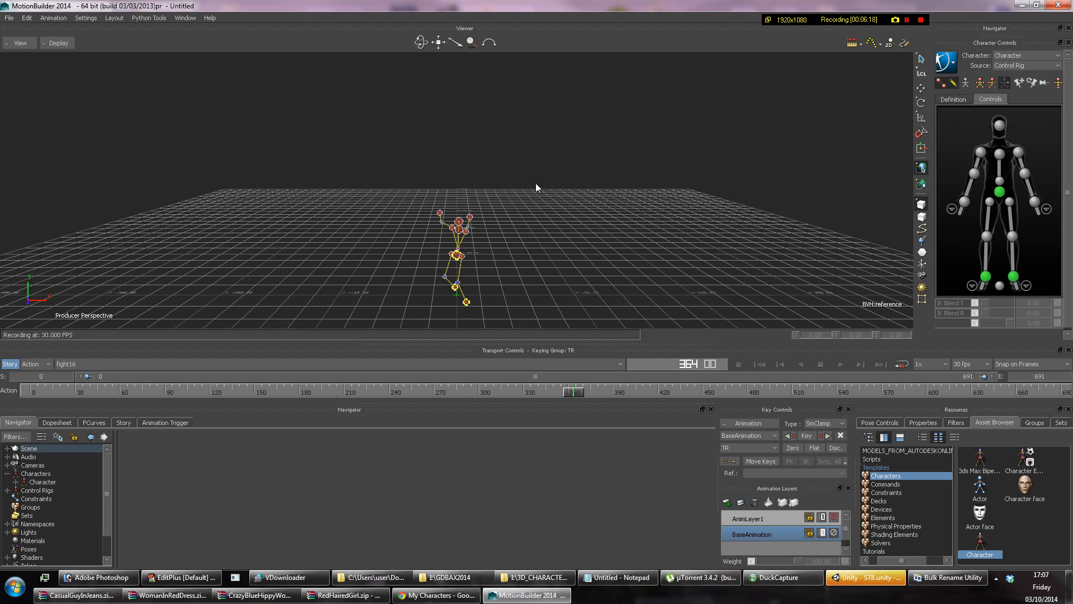
{"action": "left_click", "coordinate": [145, 366]}
{"action": "scroll", "coordinate": [335, 347], "scroll_direction": "down", "scroll_amount": 2}
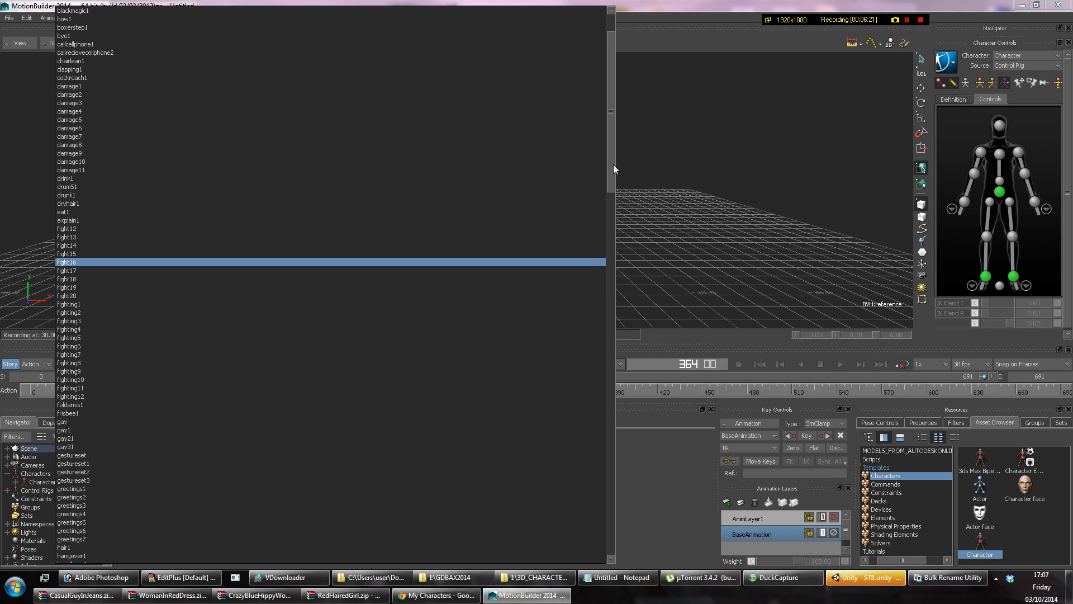
{"action": "left_click_drag", "start_coordinate": [613, 165], "coordinate": [610, 531]}
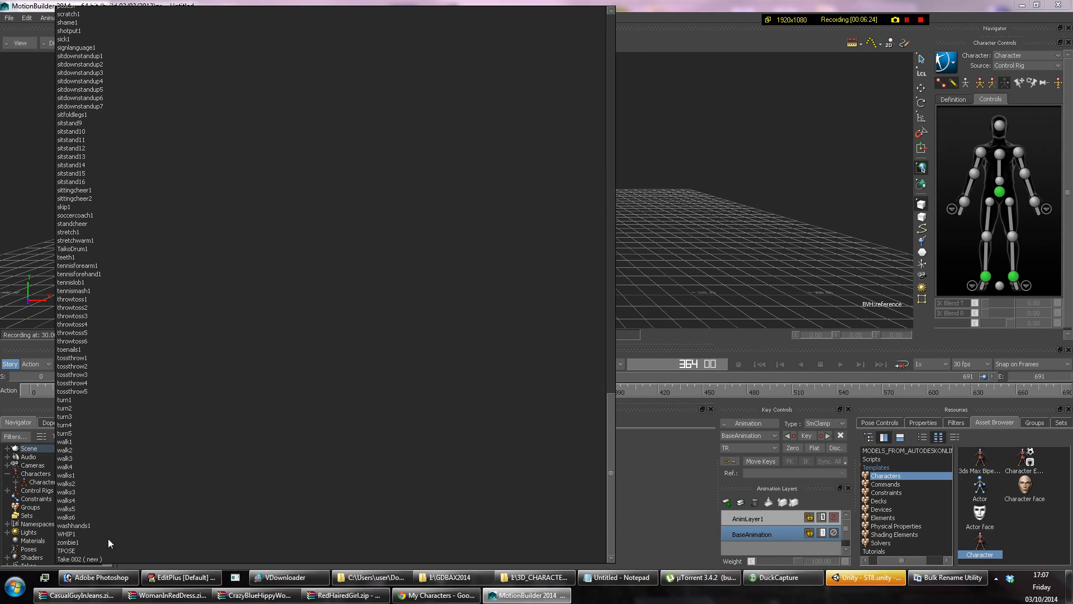
{"action": "left_click", "coordinate": [78, 550]}
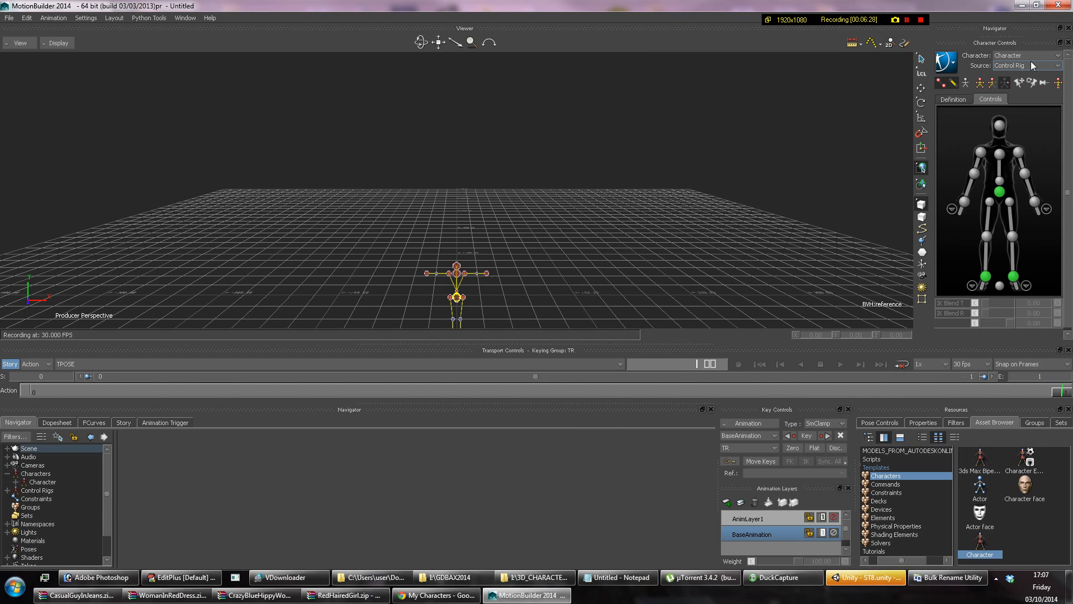
Merge the CrazyBlueHippyWoman_Unity model from the Autodesk online creator models folder into the scene with the No Animation option.
{"action": "left_click", "coordinate": [910, 450]}
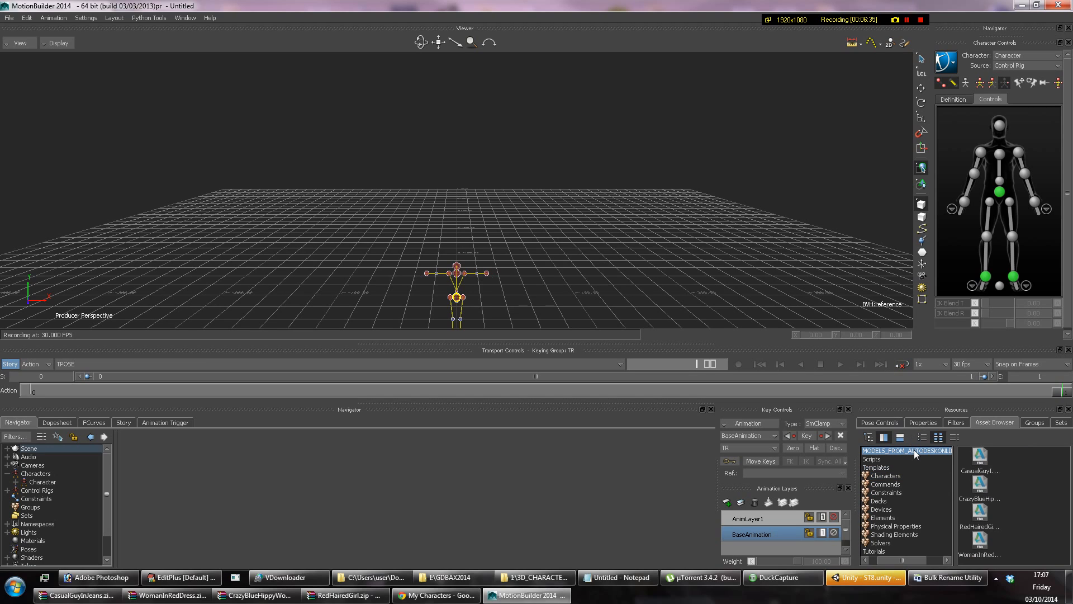
{"action": "right_click", "coordinate": [914, 449]}
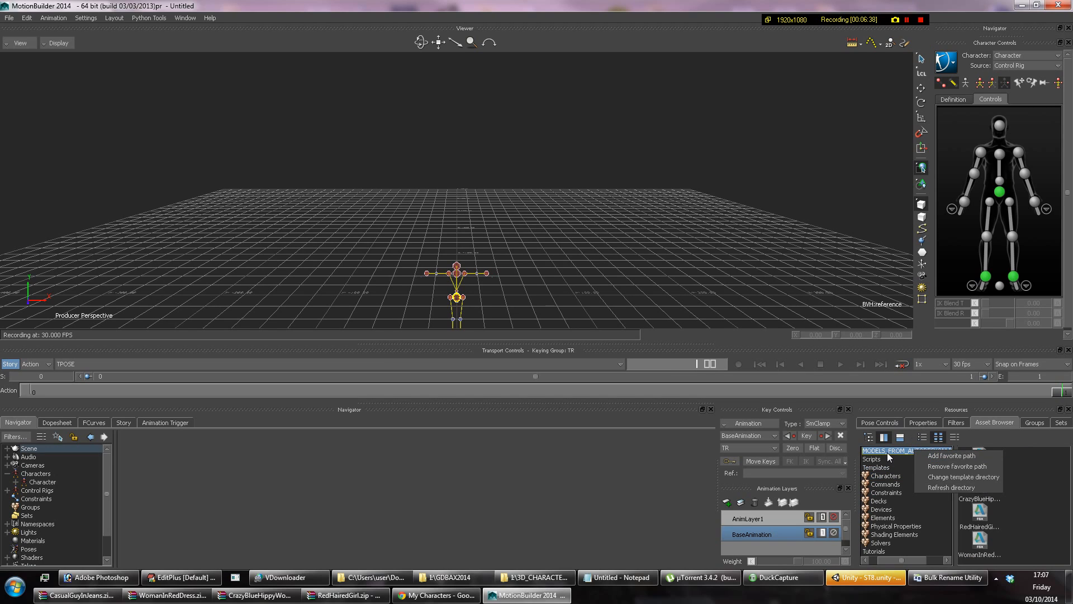
{"action": "left_click", "coordinate": [887, 452]}
{"action": "left_click_drag", "start_coordinate": [899, 558], "coordinate": [936, 552]}
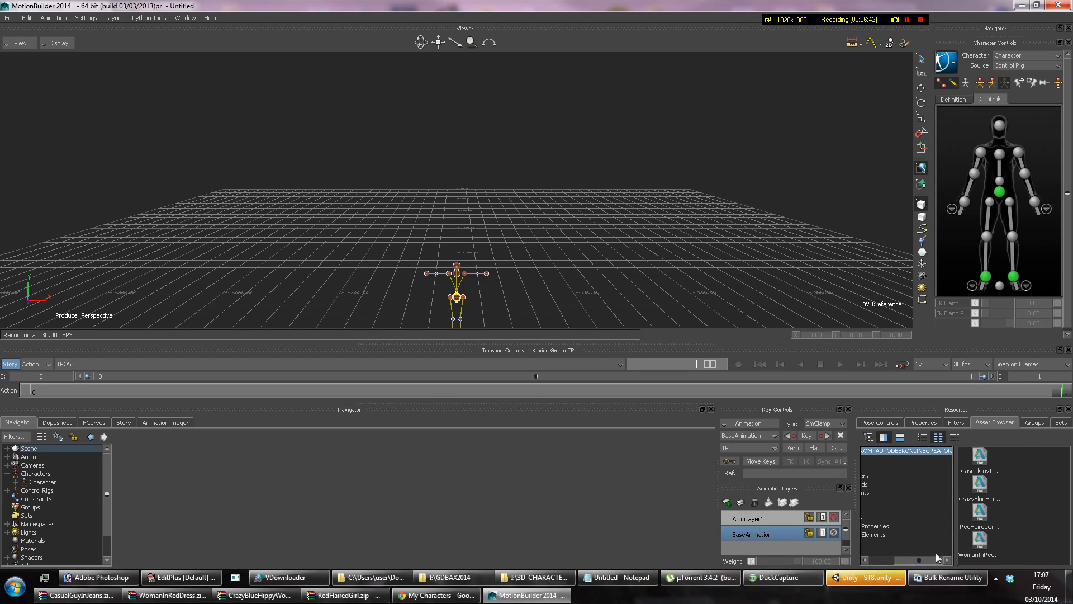
{"action": "left_click", "coordinate": [982, 493]}
{"action": "left_click_drag", "start_coordinate": [983, 495], "coordinate": [565, 310]}
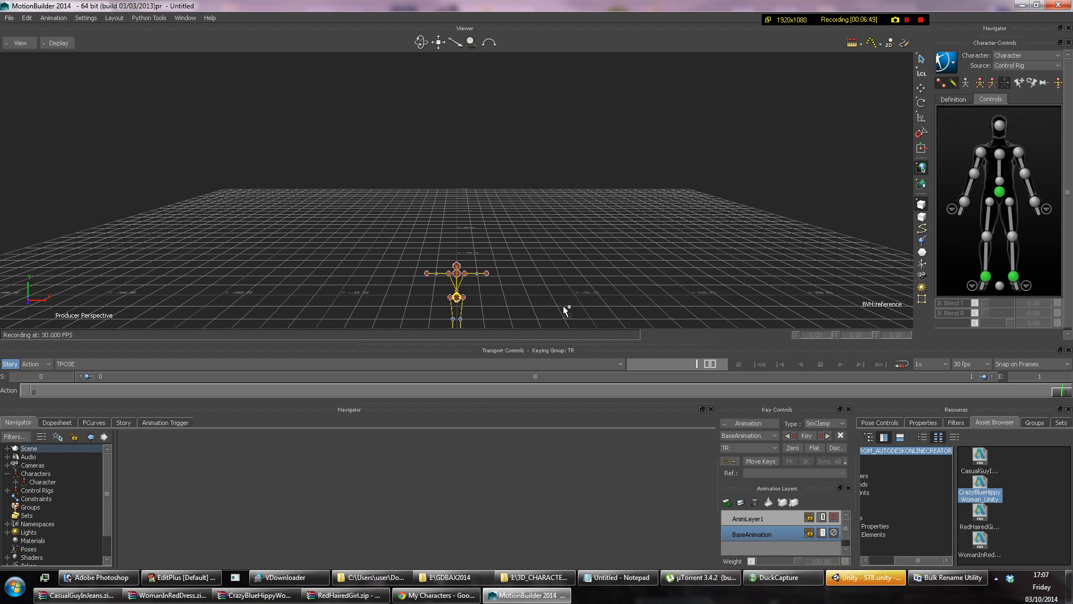
{"action": "left_click_drag", "start_coordinate": [558, 304], "coordinate": [558, 304]}
{"action": "mouse_move", "coordinate": [581, 300]}
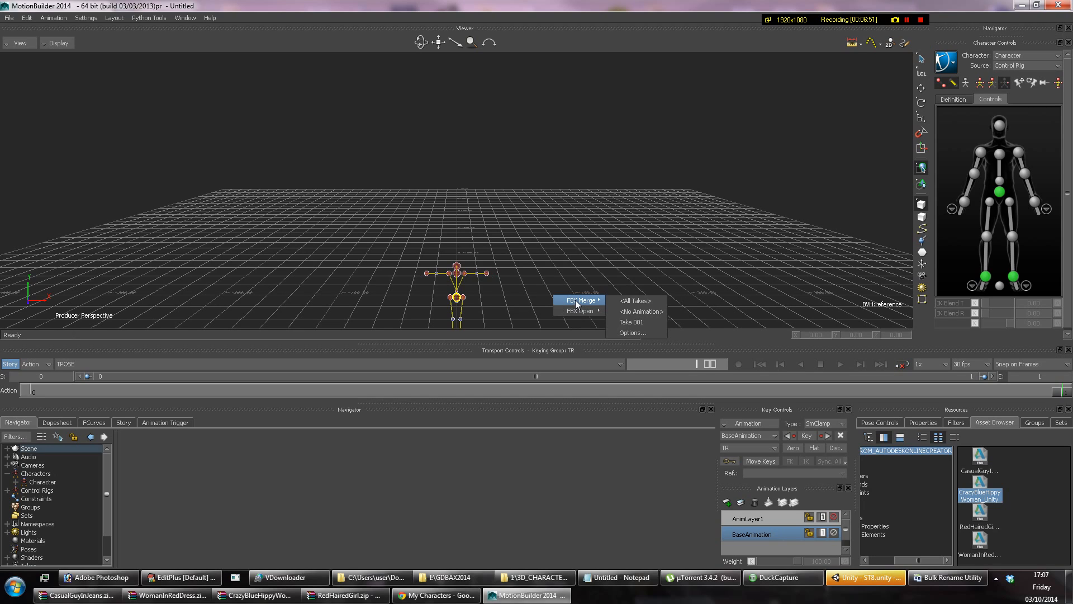
{"action": "left_click", "coordinate": [635, 311]}
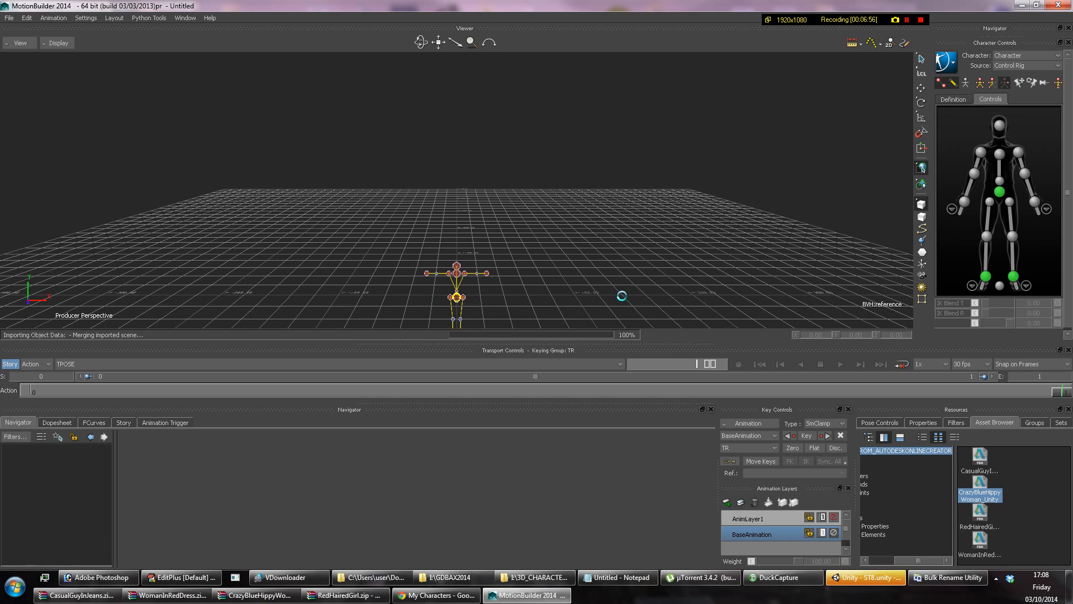
{"action": "left_click", "coordinate": [600, 328]}
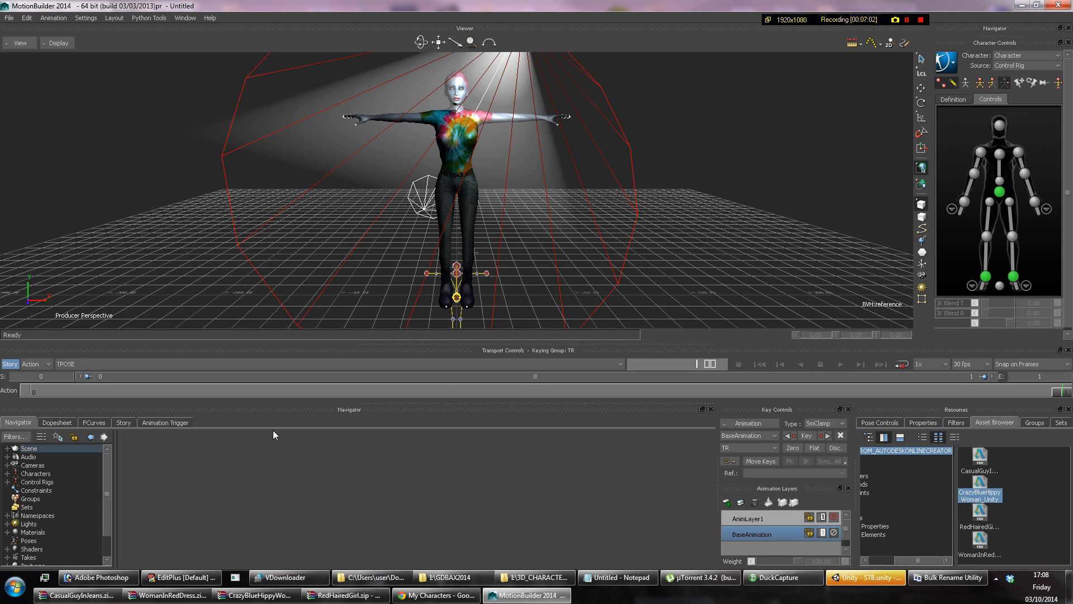
Expand the Characters branch of the scene tree and rename the original Character to bvh.
{"action": "left_click", "coordinate": [11, 473]}
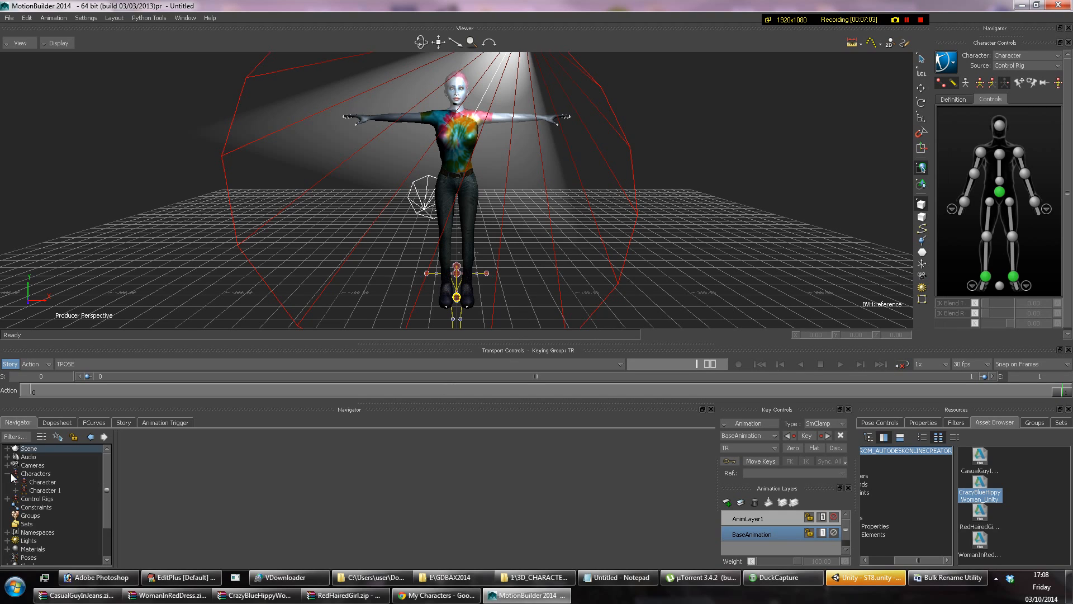
{"action": "right_click", "coordinate": [33, 482]}
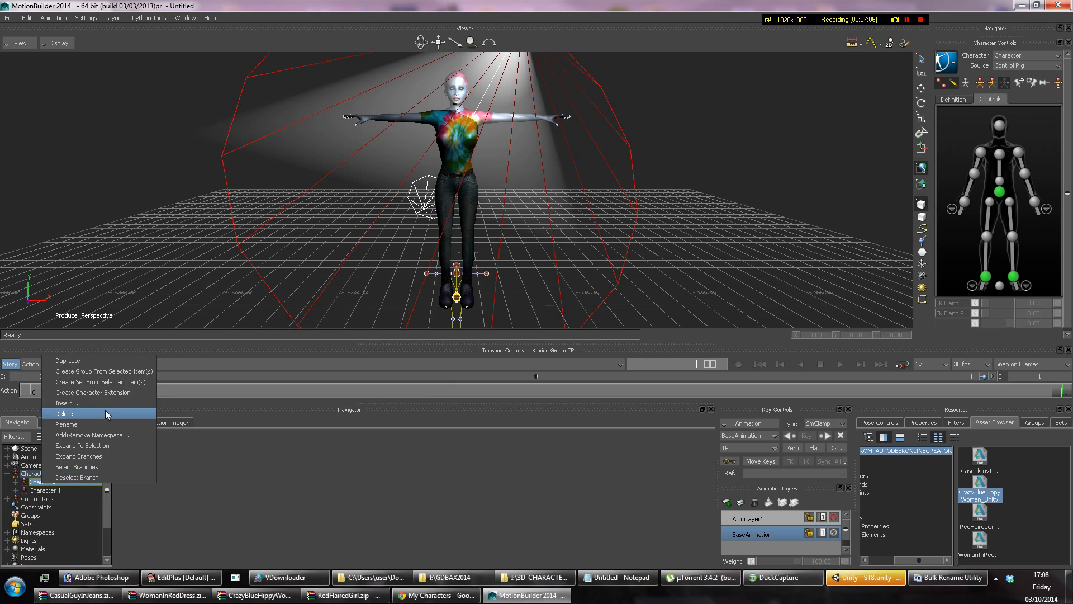
{"action": "left_click", "coordinate": [104, 425]}
{"action": "type", "text": "bvh"}
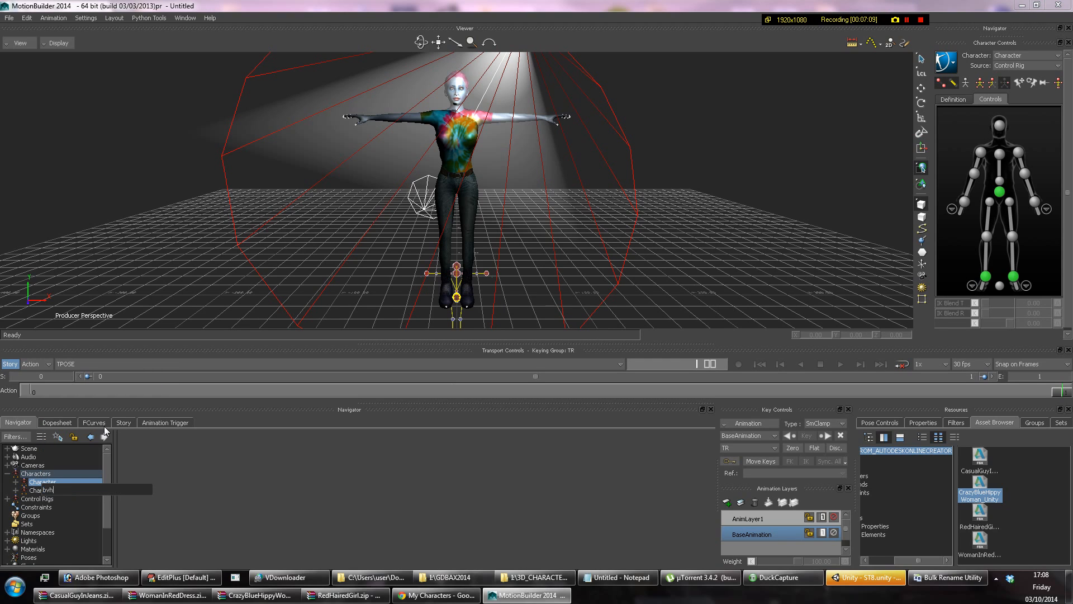
{"action": "key", "text": "Return"}
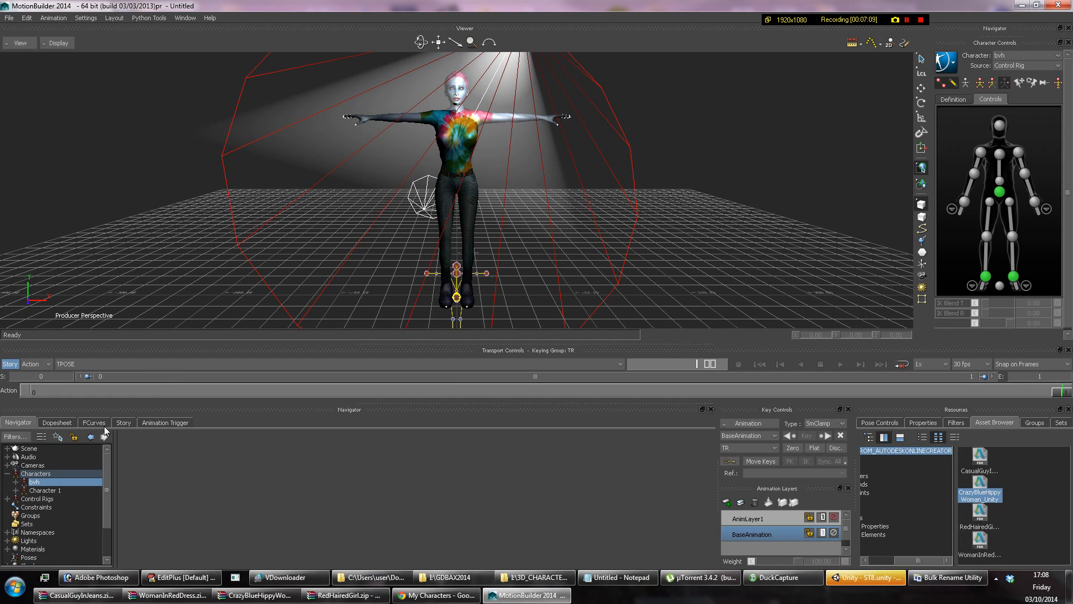
Rename the imported Character 1 to bluewoman.
{"action": "left_click", "coordinate": [69, 490]}
{"action": "right_click", "coordinate": [69, 489]}
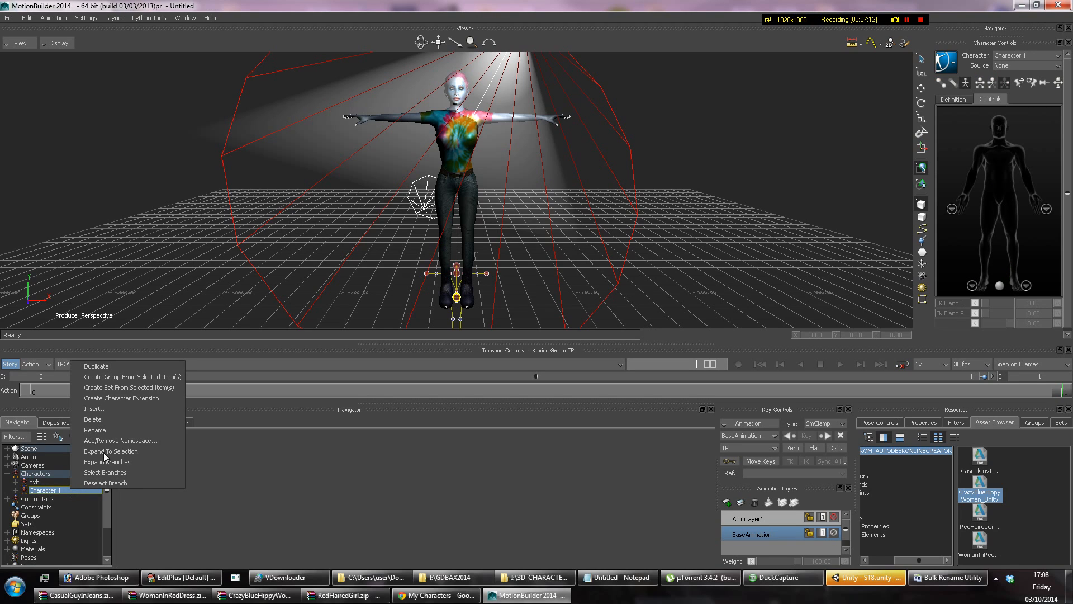
{"action": "left_click", "coordinate": [111, 431]}
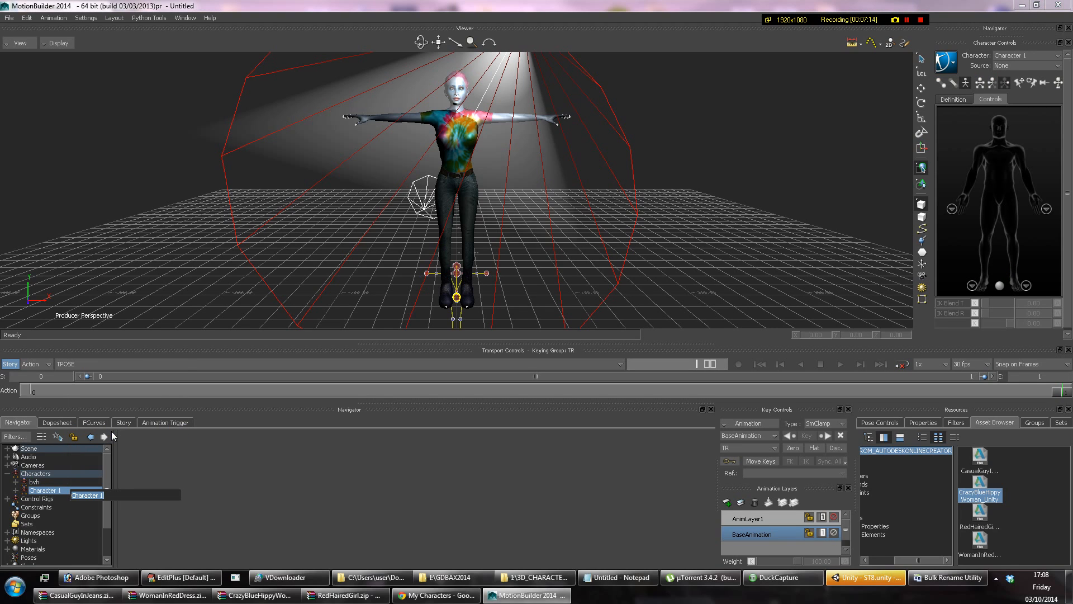
{"action": "type", "text": "bluewoman"}
{"action": "key", "text": "Return"}
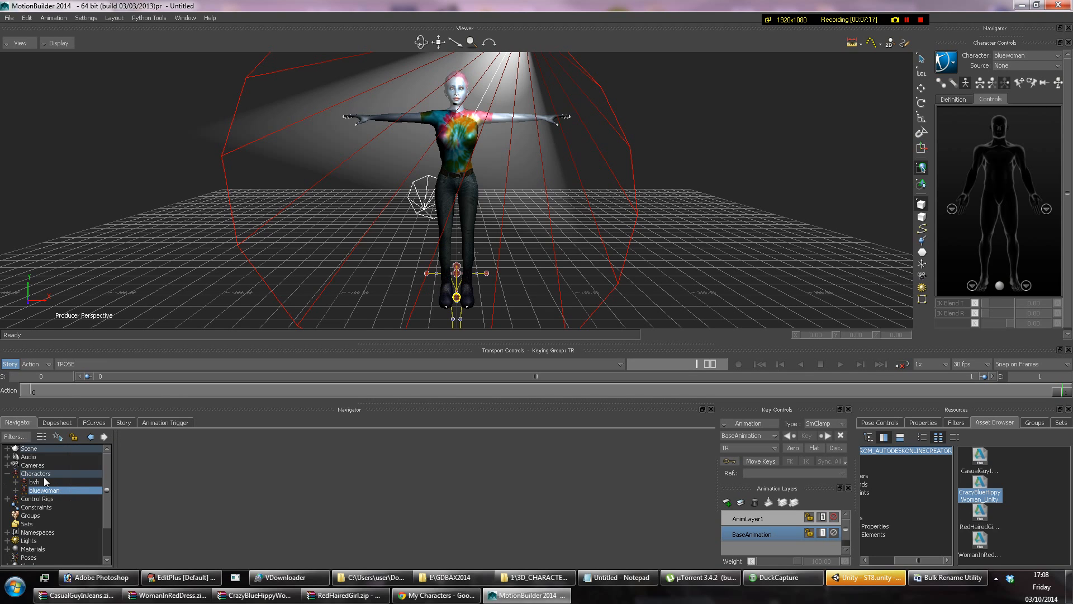
Set the bluewoman character's source to bvh.
{"action": "left_click", "coordinate": [1013, 66]}
{"action": "left_click", "coordinate": [1015, 101]}
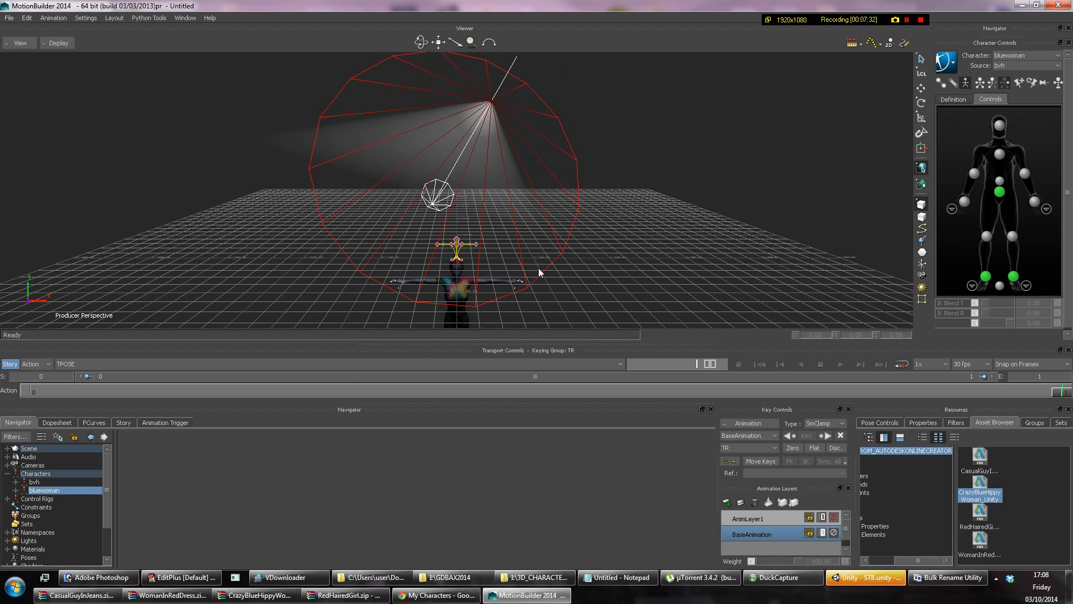
Switch to the fighting4 take and scrub the timeline to frame 79 to check bluewoman's retargeted motion.
{"action": "left_click_drag", "start_coordinate": [438, 43], "coordinate": [441, 5]}
{"action": "left_click", "coordinate": [183, 363]}
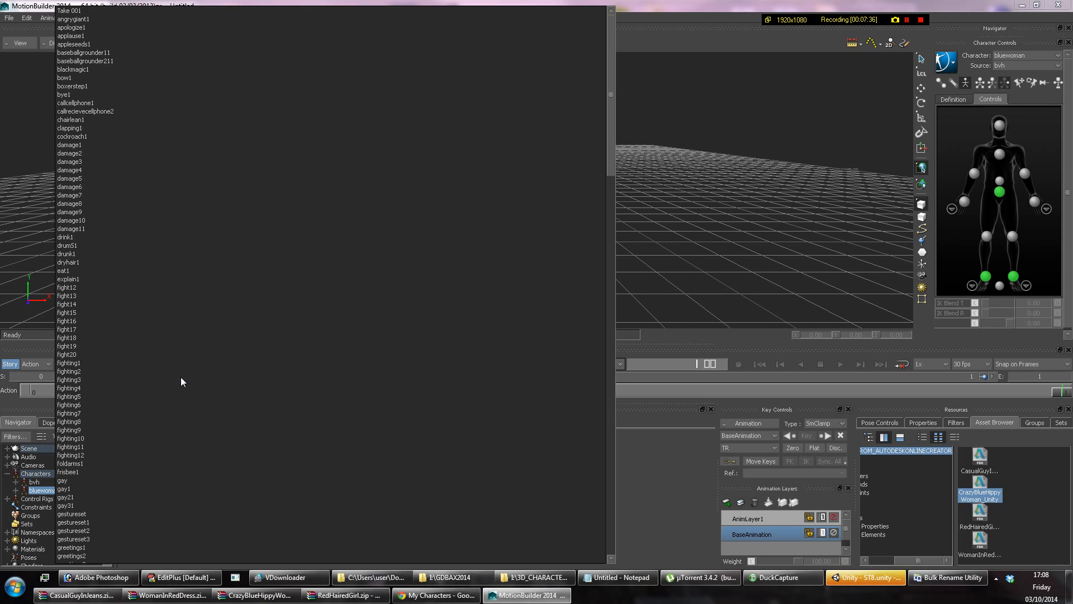
{"action": "left_click", "coordinate": [149, 384]}
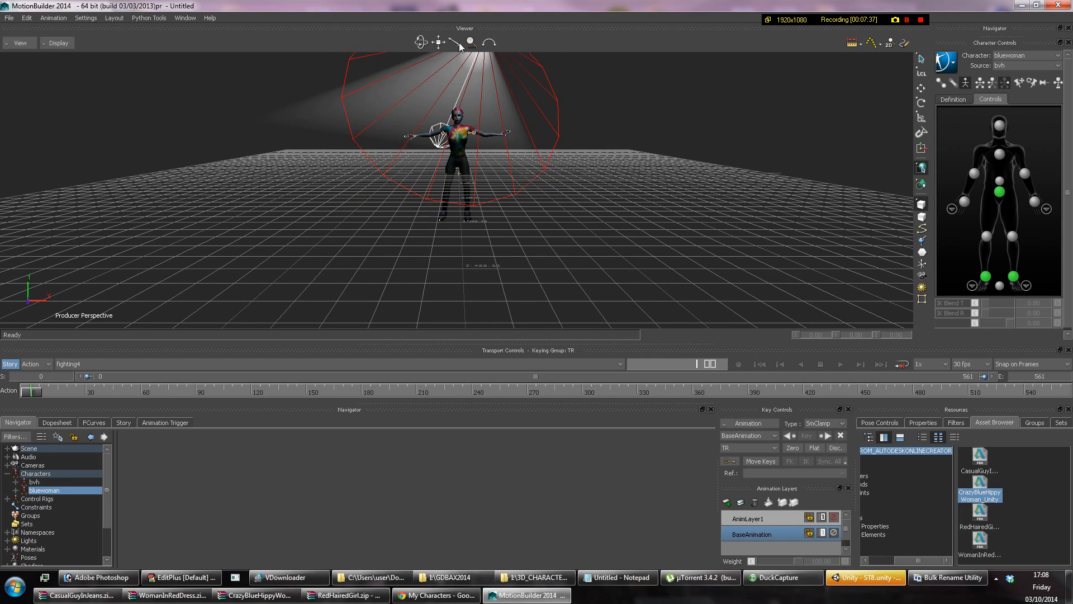
{"action": "left_click_drag", "start_coordinate": [39, 393], "coordinate": [174, 393]}
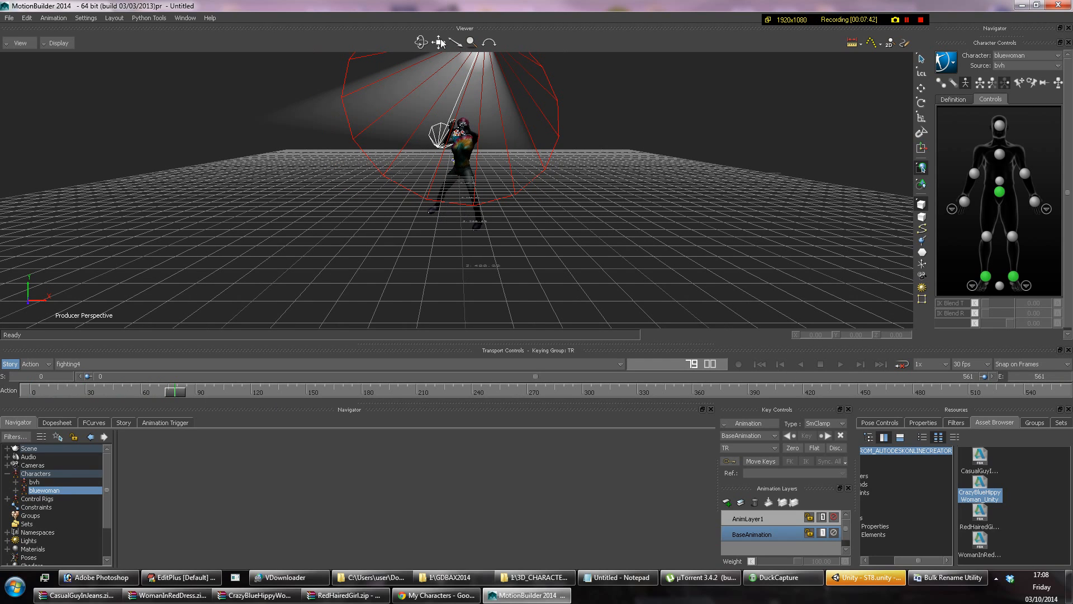
Play the fighting4 take up close and examine bluewoman's retargeted fighting motion from the front and side.
{"action": "left_click_drag", "start_coordinate": [439, 42], "coordinate": [445, 112]}
{"action": "scroll", "coordinate": [444, 113], "scroll_direction": "up", "scroll_amount": 2}
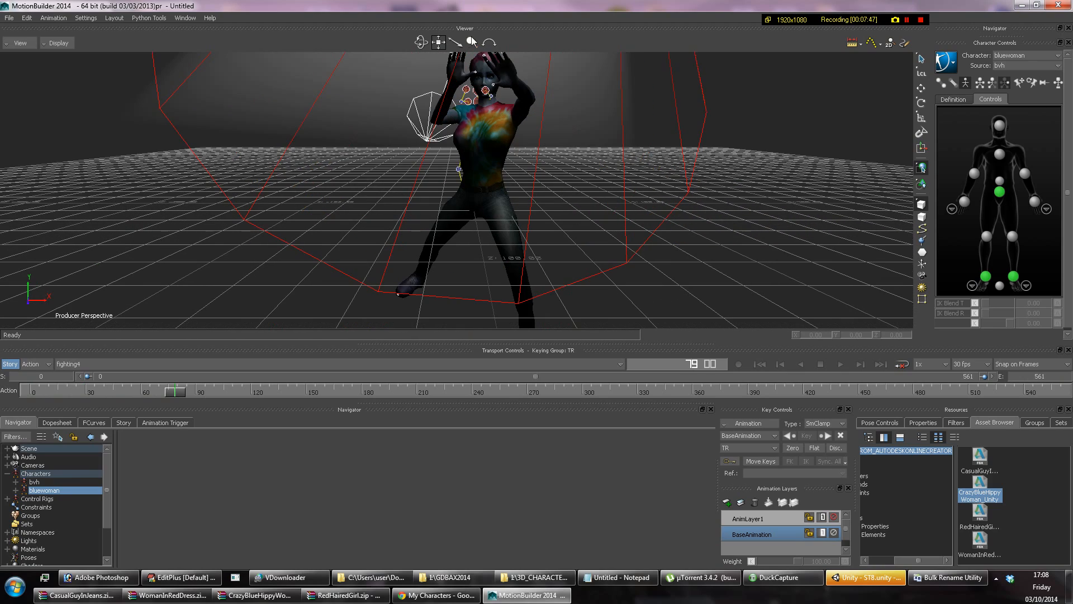
{"action": "left_click_drag", "start_coordinate": [439, 42], "coordinate": [439, 45]}
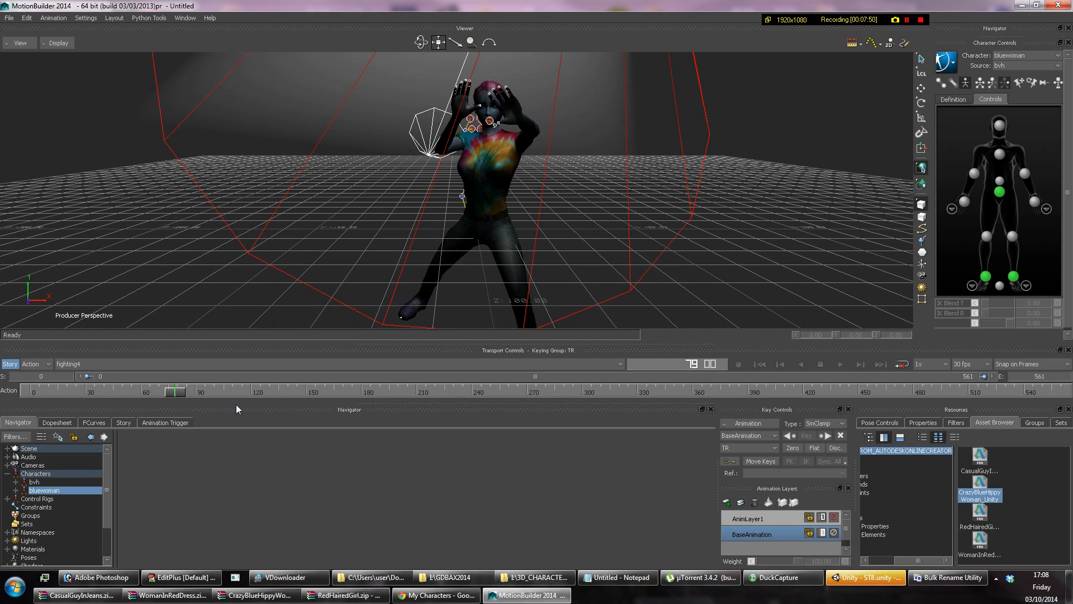
{"action": "left_click", "coordinate": [840, 364]}
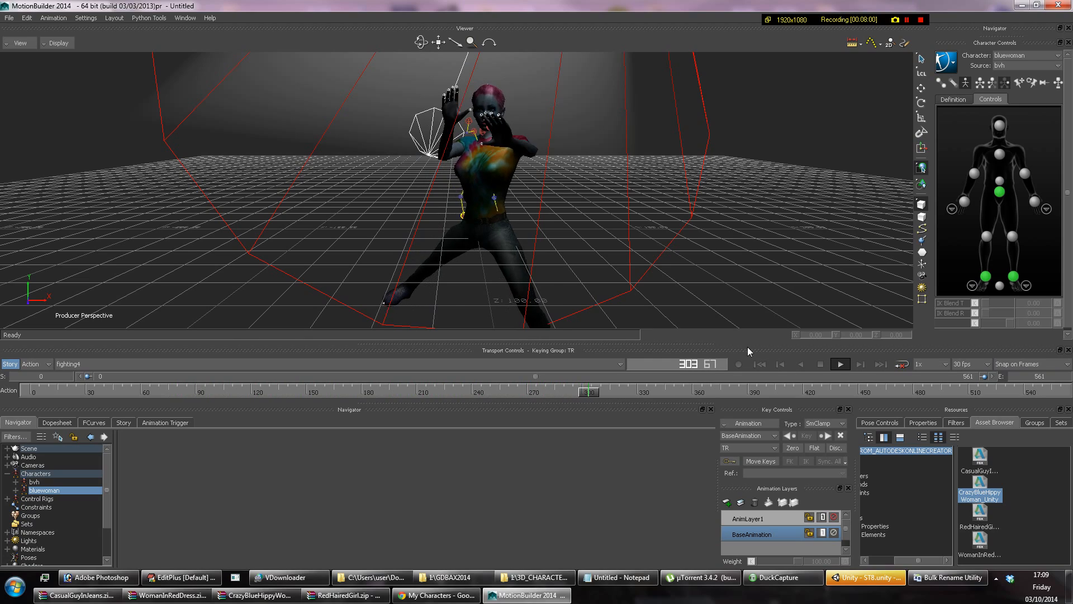
{"action": "left_click", "coordinate": [816, 360]}
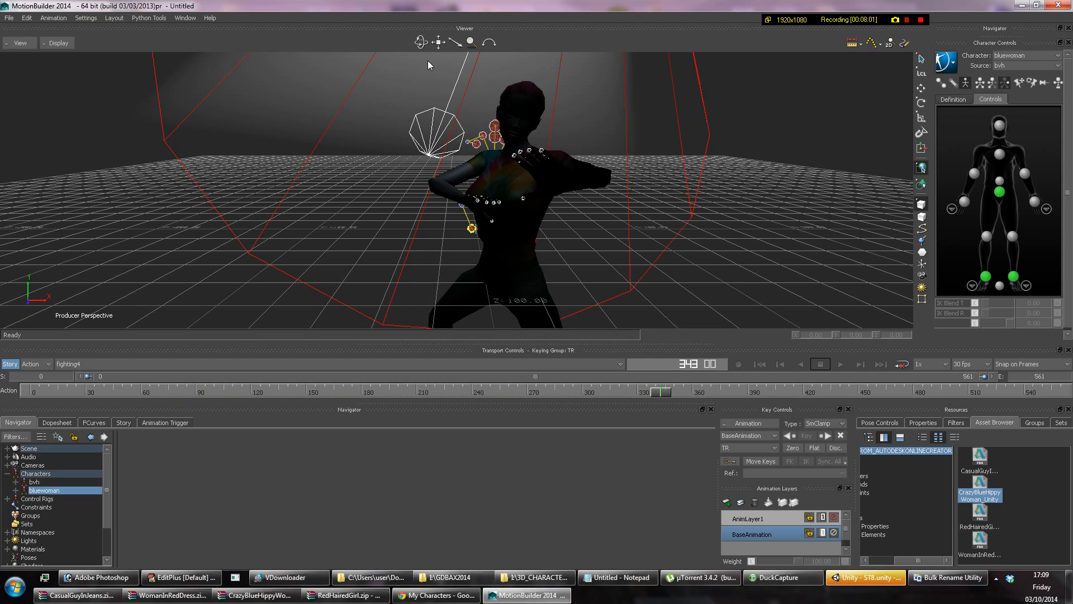
{"action": "left_click_drag", "start_coordinate": [421, 42], "coordinate": [422, 42]}
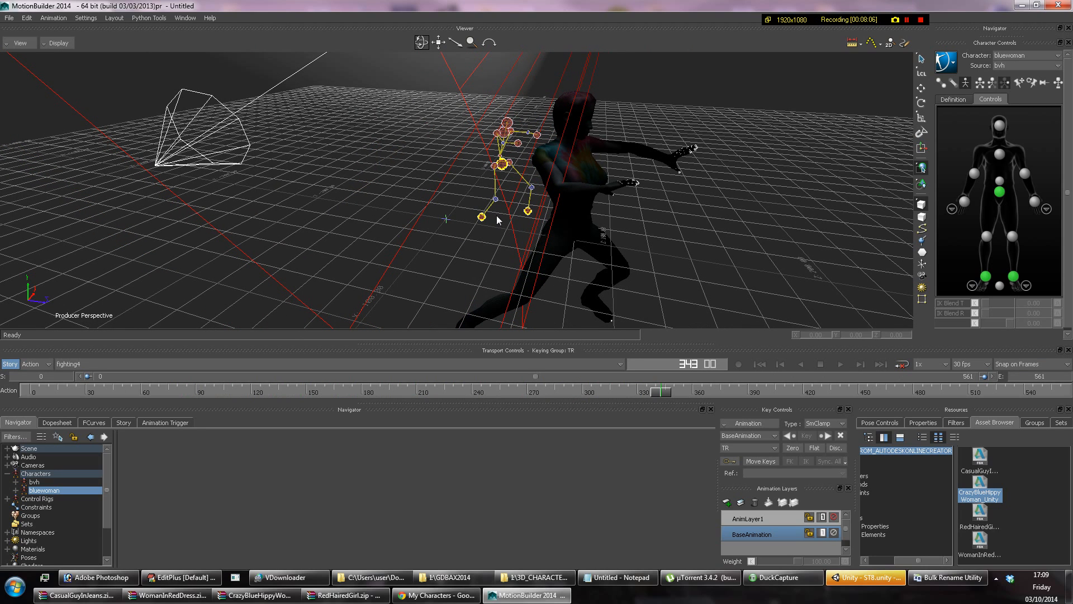
Switch to the applause1 take and play it to check bluewoman's clapping motion.
{"action": "left_click", "coordinate": [129, 366]}
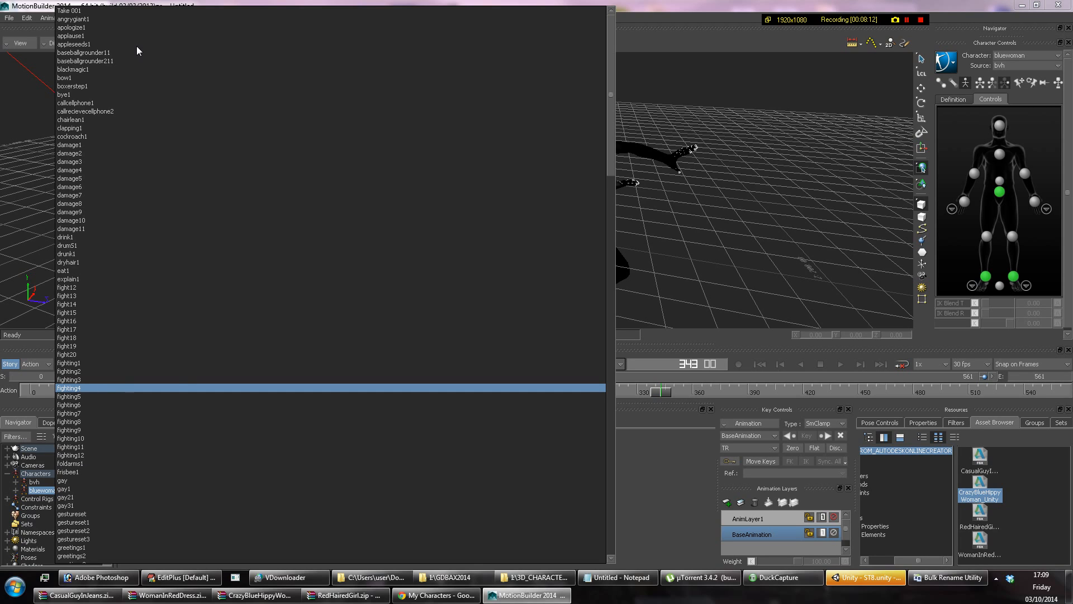
{"action": "left_click", "coordinate": [88, 36]}
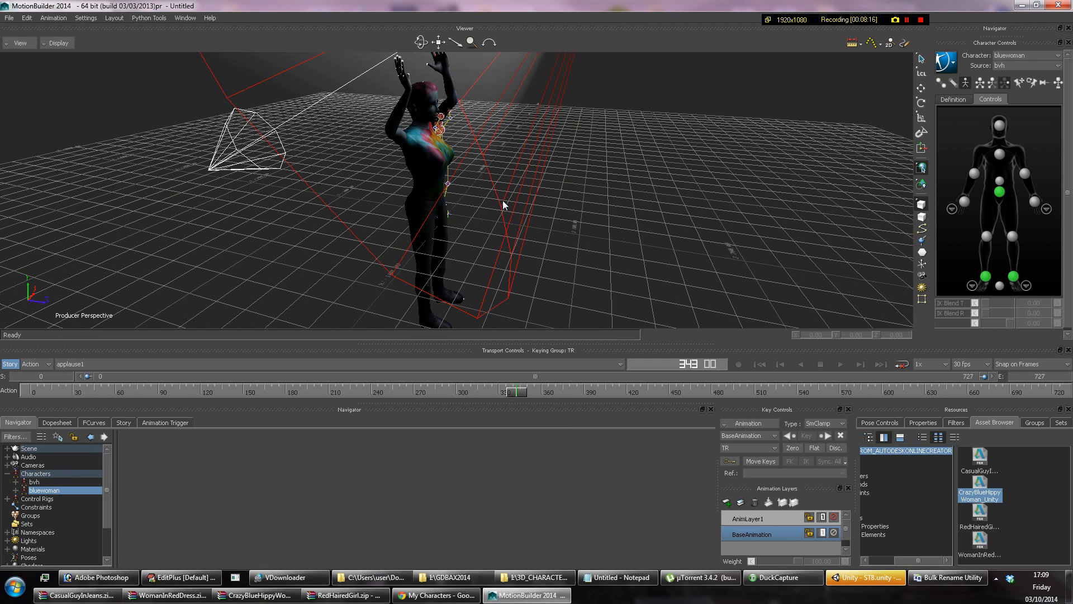
{"action": "left_click", "coordinate": [842, 364]}
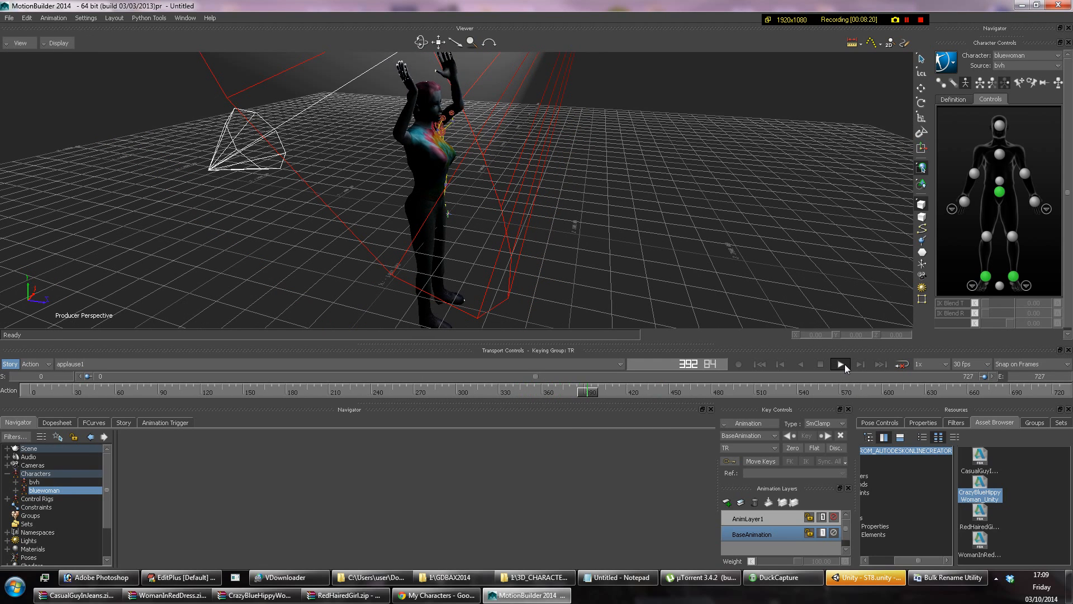
{"action": "left_click", "coordinate": [842, 364]}
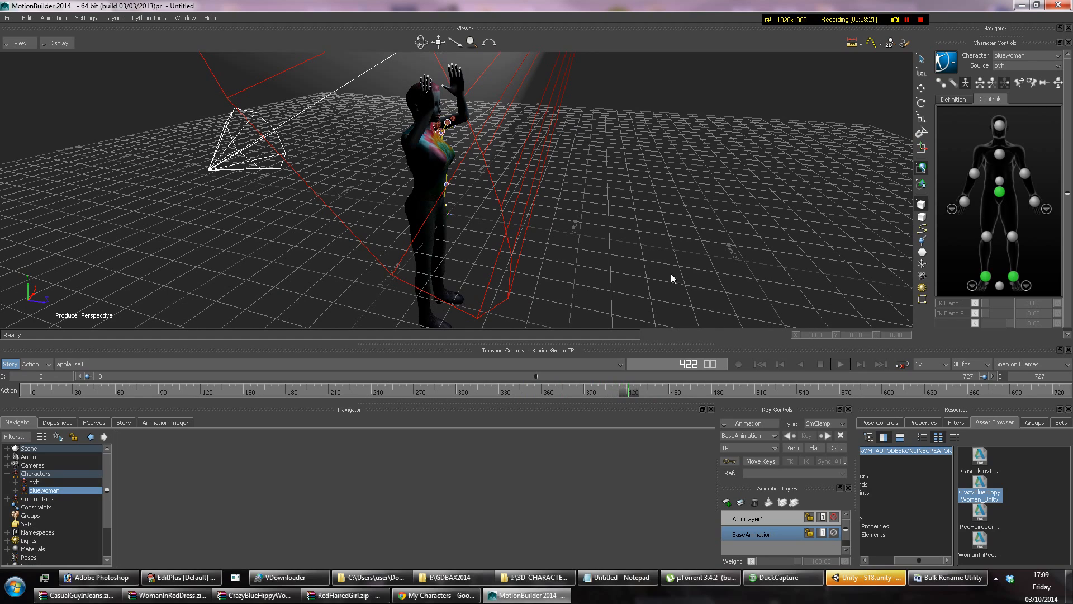
Switch to the karate1 take and play it to its end to check bluewoman's motion from a lower angle.
{"action": "left_click", "coordinate": [163, 364]}
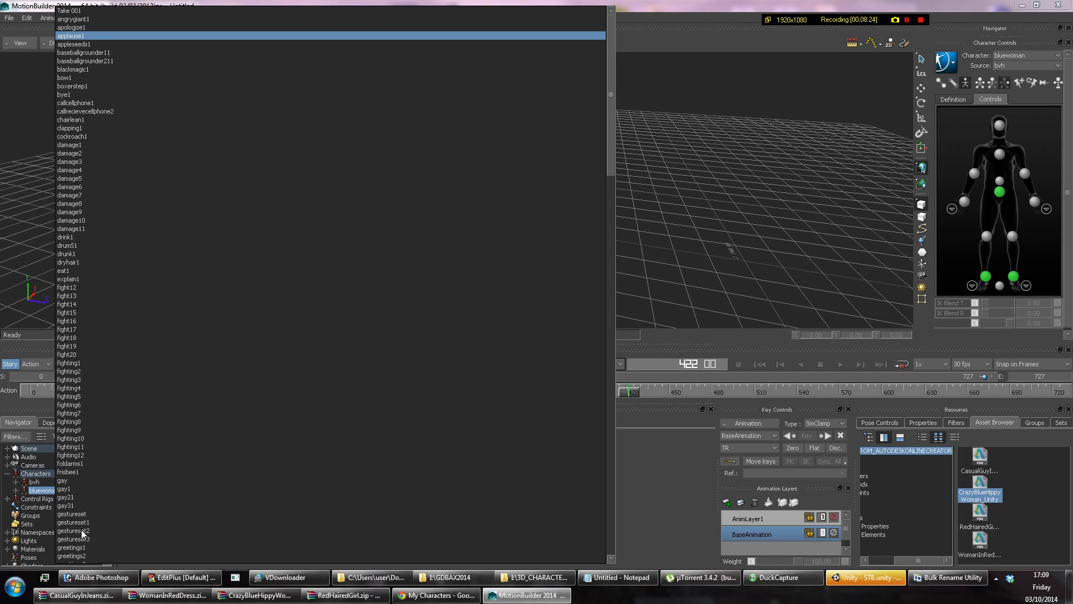
{"action": "scroll", "coordinate": [87, 515], "scroll_direction": "down", "scroll_amount": 7}
{"action": "scroll", "coordinate": [103, 505], "scroll_direction": "down", "scroll_amount": 8}
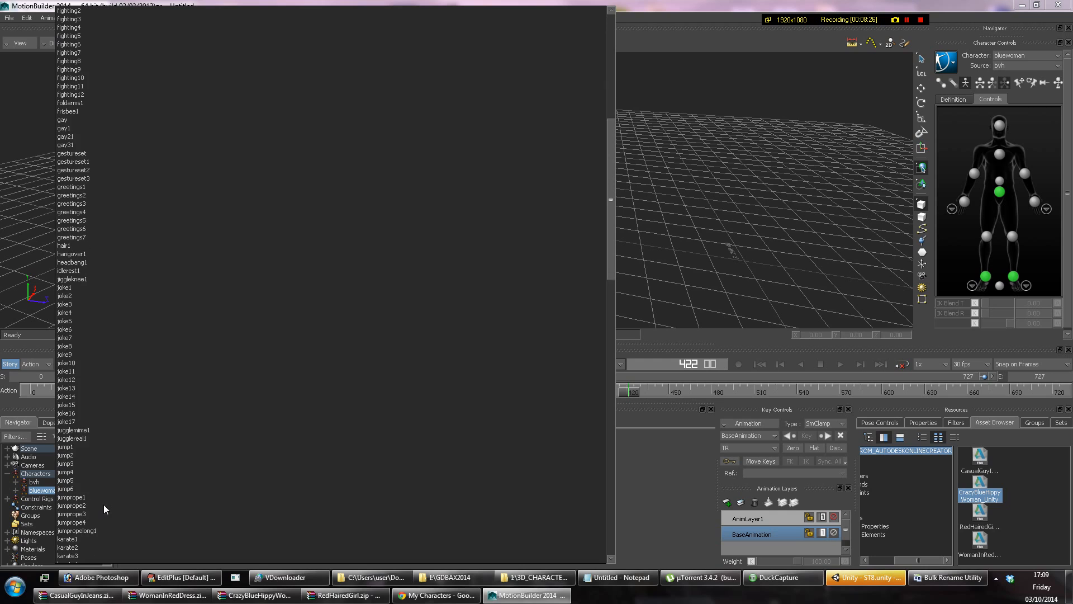
{"action": "left_click", "coordinate": [75, 513]}
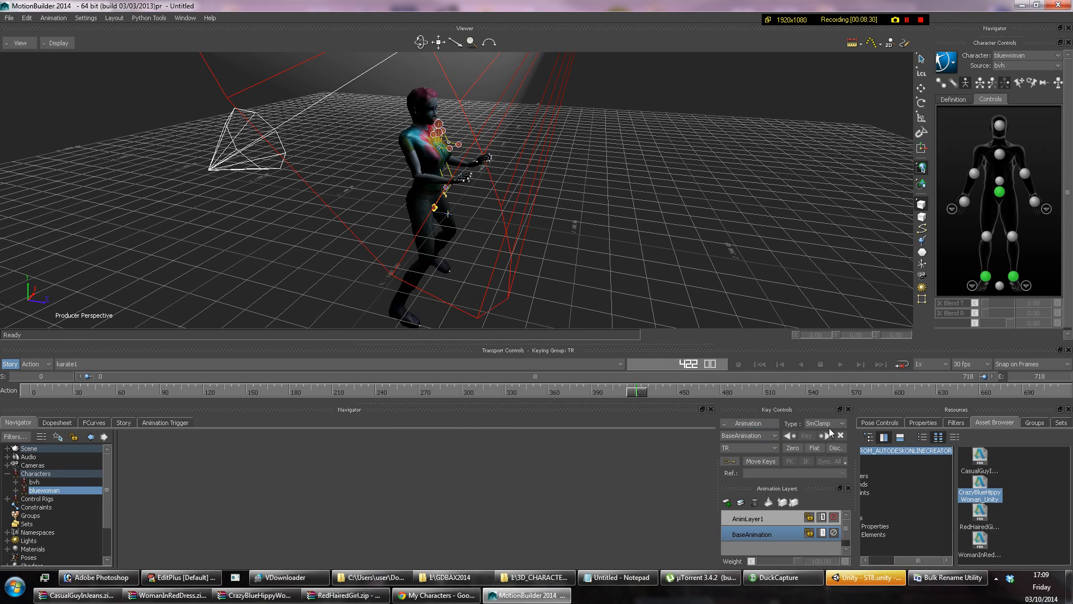
{"action": "left_click", "coordinate": [838, 364]}
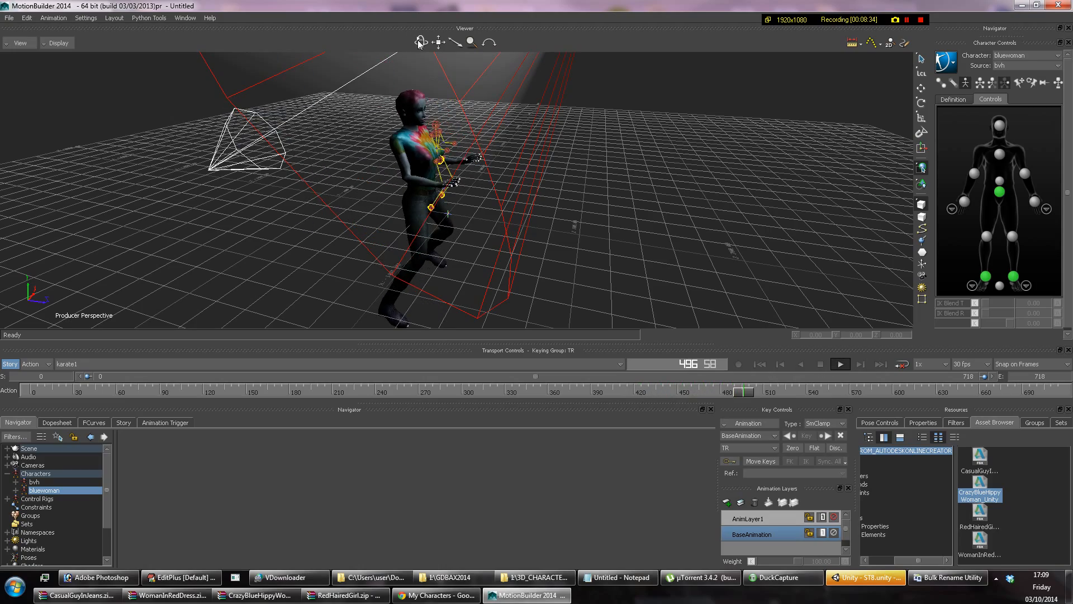
{"action": "left_click_drag", "start_coordinate": [421, 43], "coordinate": [325, 44]}
{"action": "left_click_drag", "start_coordinate": [475, 218], "coordinate": [369, 223]}
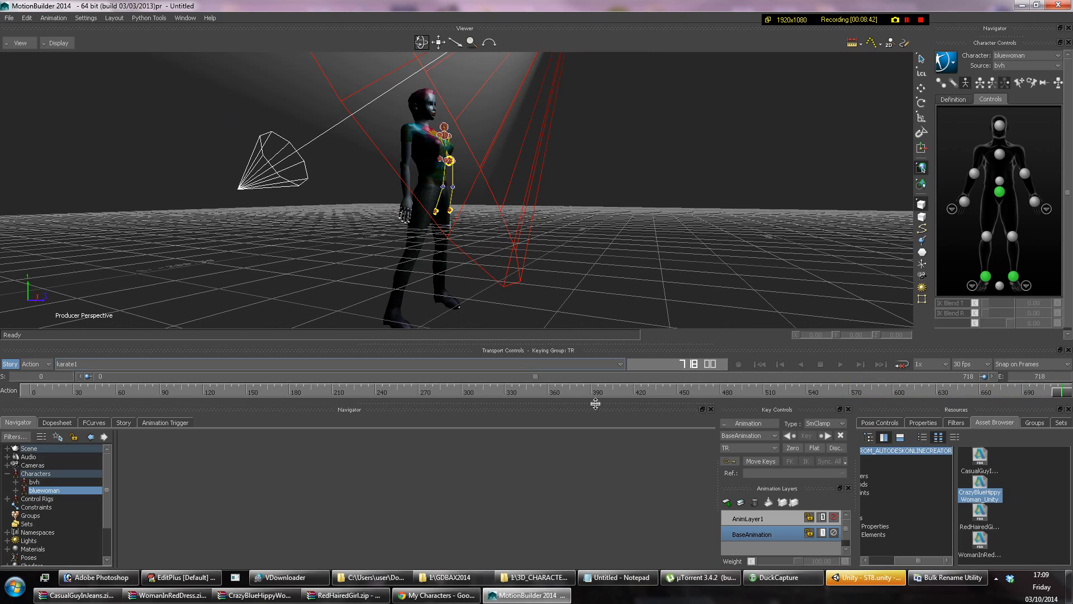
{"action": "left_click", "coordinate": [821, 364]}
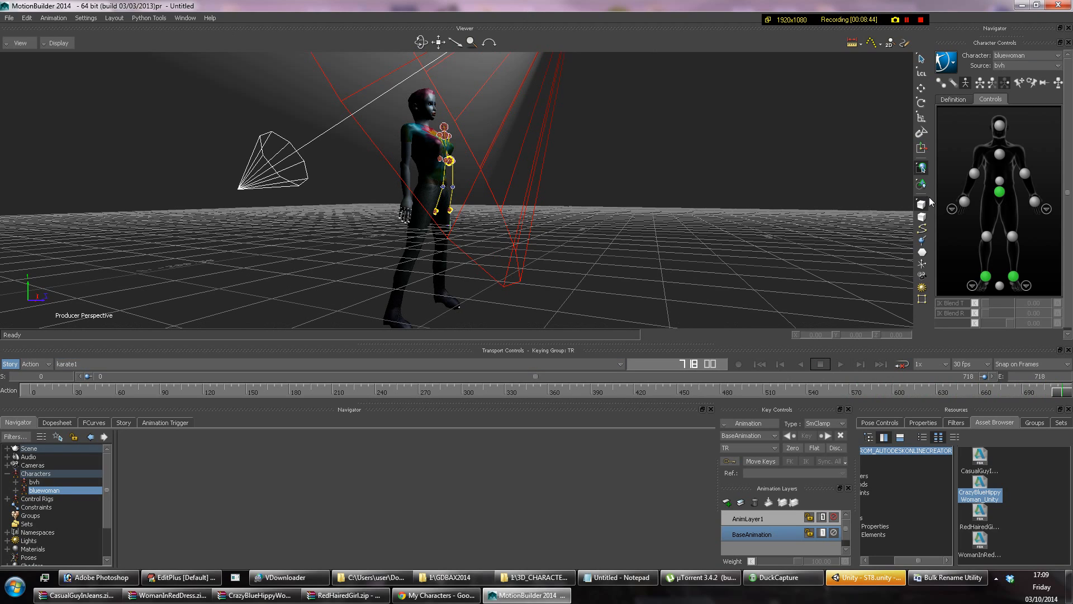
Bake the bluewoman character's retargeted motion to its skeleton with Plot All Takes enabled.
{"action": "left_click", "coordinate": [950, 63]}
{"action": "mouse_move", "coordinate": [973, 125]}
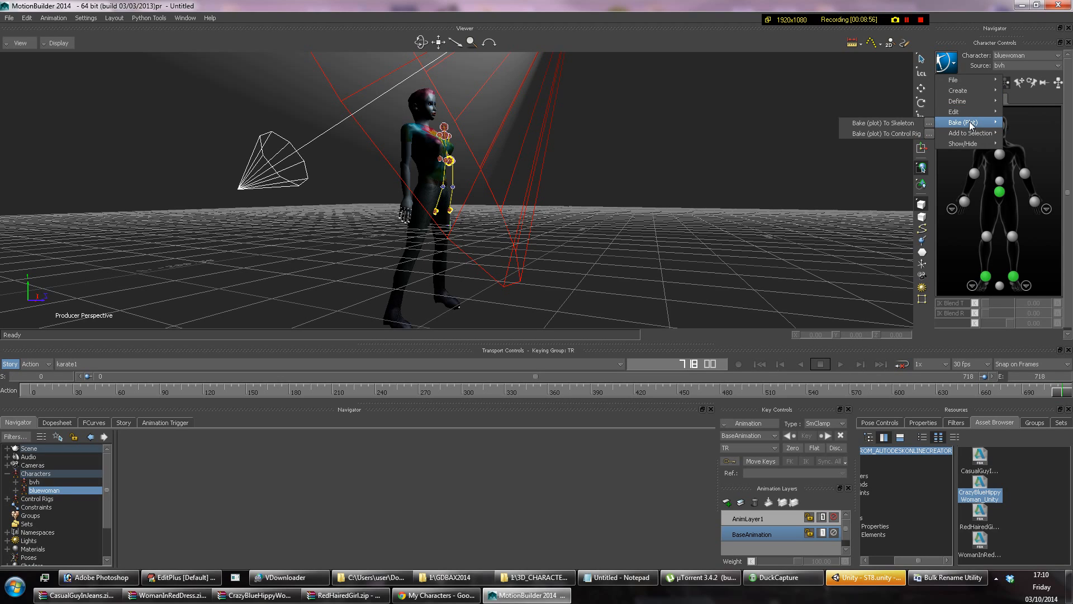
{"action": "left_click", "coordinate": [929, 123]}
{"action": "left_click", "coordinate": [554, 197]}
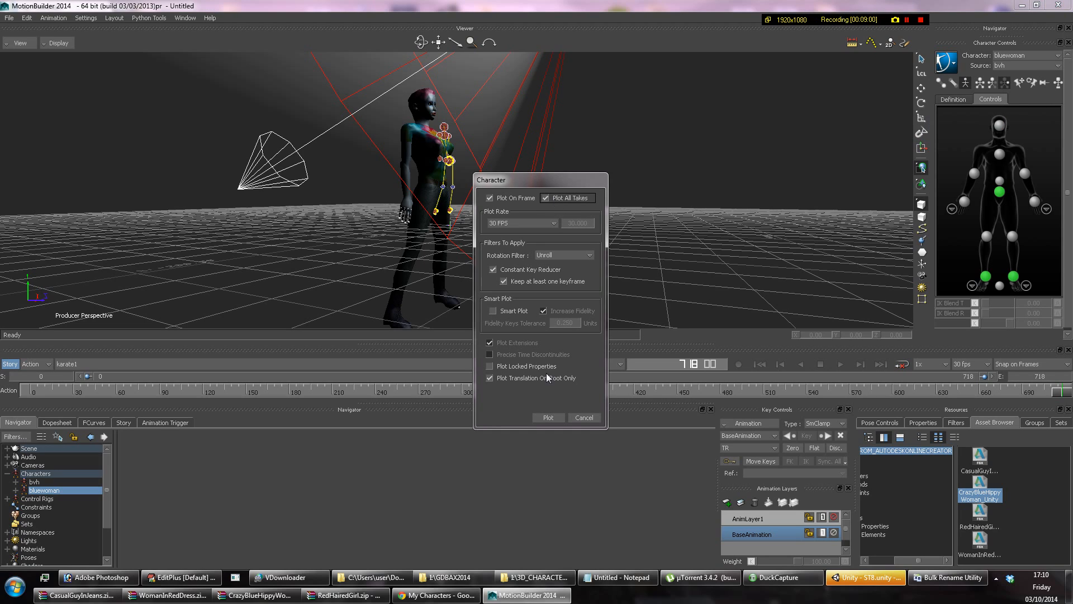
{"action": "left_click", "coordinate": [547, 418]}
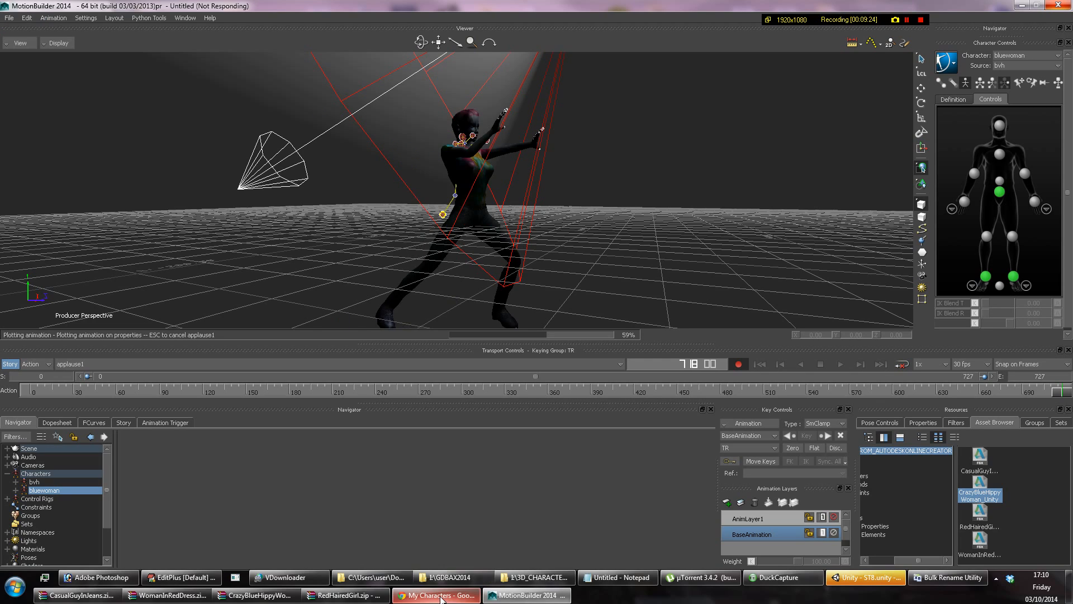
{"action": "left_click", "coordinate": [439, 595]}
{"action": "left_click", "coordinate": [438, 596]}
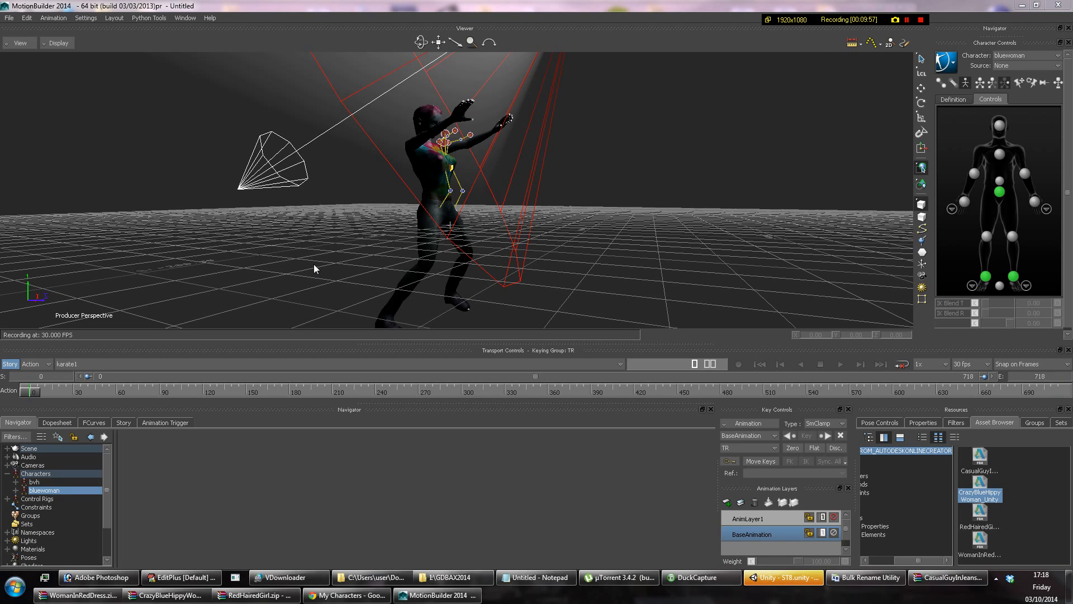
Scrub the baked karate1 take to frame 164 and look through the list of takes.
{"action": "left_click_drag", "start_coordinate": [38, 390], "coordinate": [434, 305]}
{"action": "left_click_drag", "start_coordinate": [333, 280], "coordinate": [266, 388]}
{"action": "left_click", "coordinate": [190, 364]}
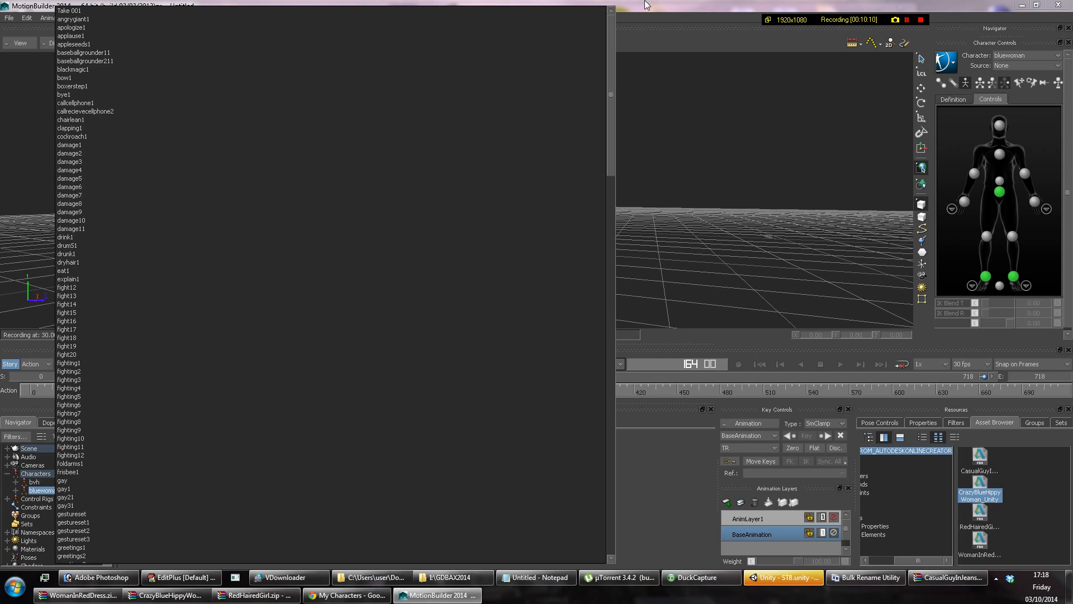
{"action": "left_click", "coordinate": [729, 7]}
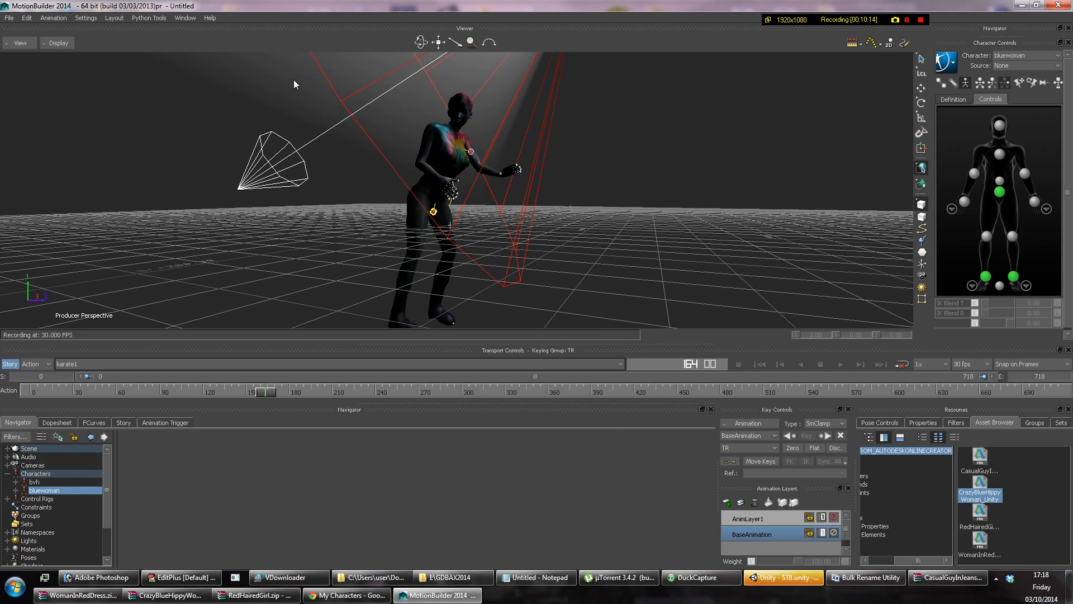
Start saving the scene under a new name and set the hippywoman folder as the destination by pasting its path.
{"action": "left_click", "coordinate": [9, 18]}
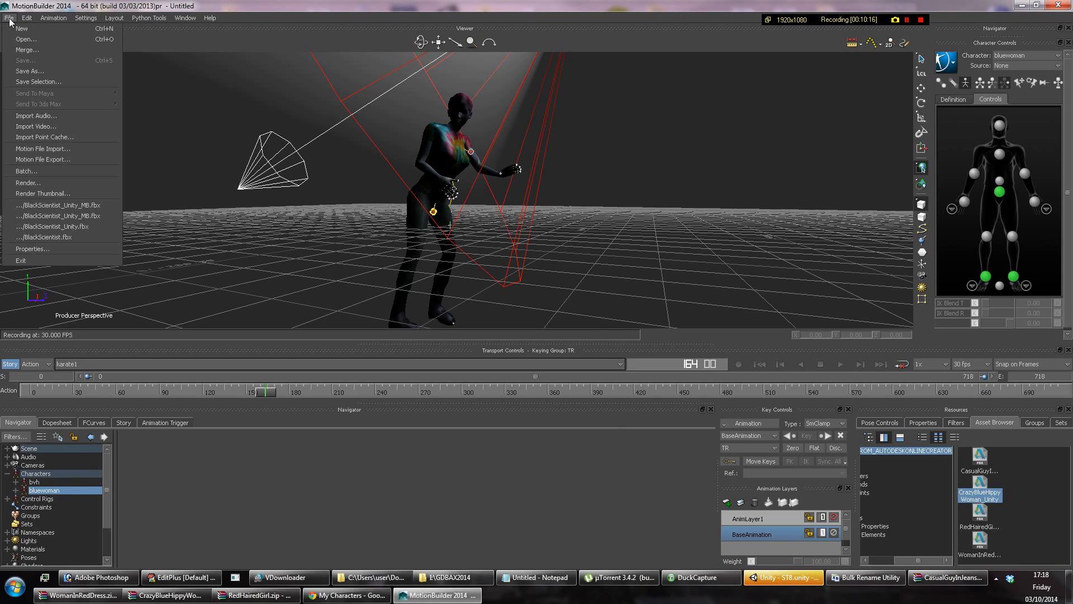
{"action": "left_click", "coordinate": [56, 71]}
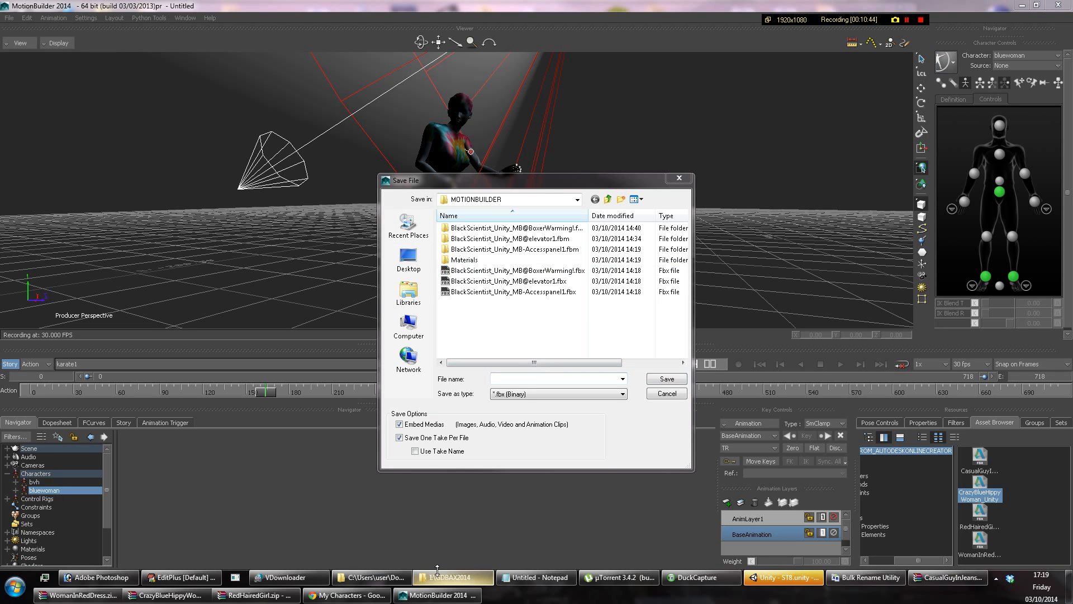
{"action": "left_click", "coordinate": [536, 378]}
{"action": "key", "text": "ctrl+v"}
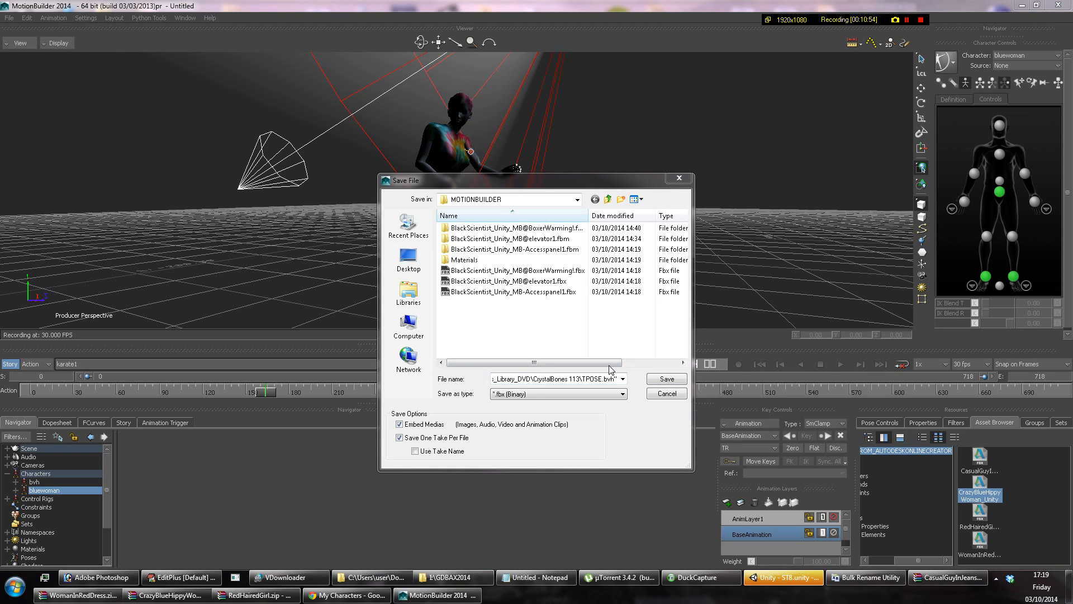
{"action": "left_click", "coordinate": [541, 379]}
{"action": "key", "text": "ctrl+a"}
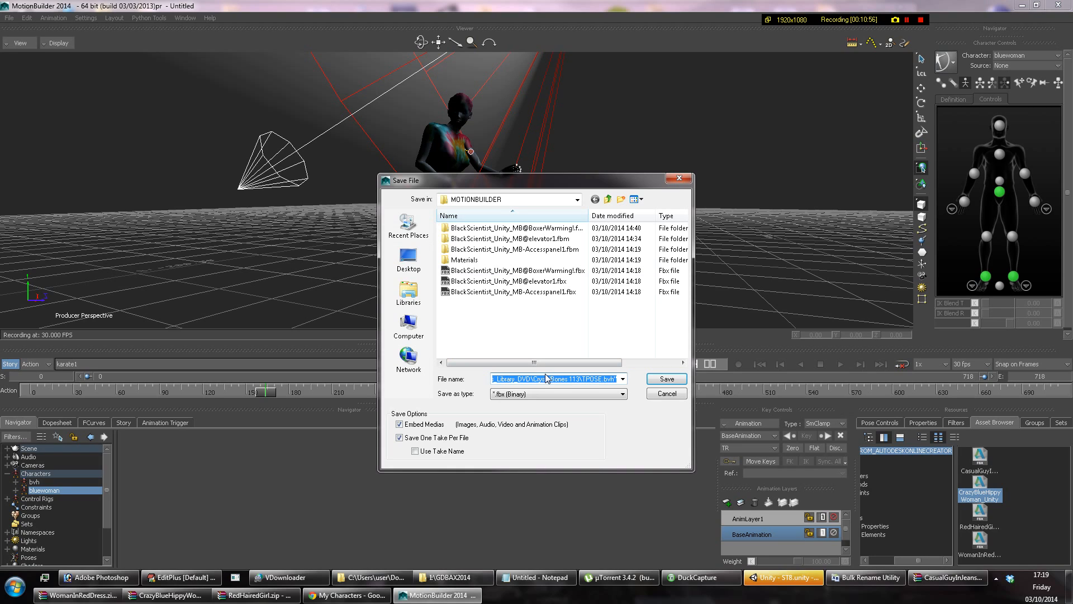
{"action": "key", "text": "ctrl+v"}
{"action": "key", "text": "Return"}
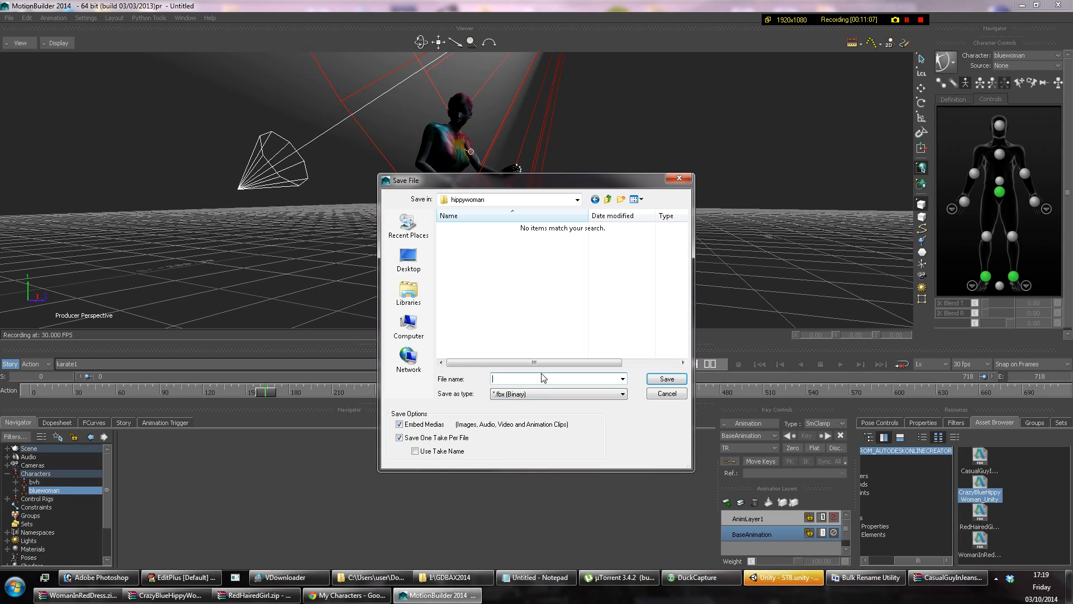
Save all takes as separate binary FBX files with the base name hippyWoman@, keeping every take marked for export.
{"action": "type", "text": "hippyWoman@"}
{"action": "left_click", "coordinate": [659, 382]}
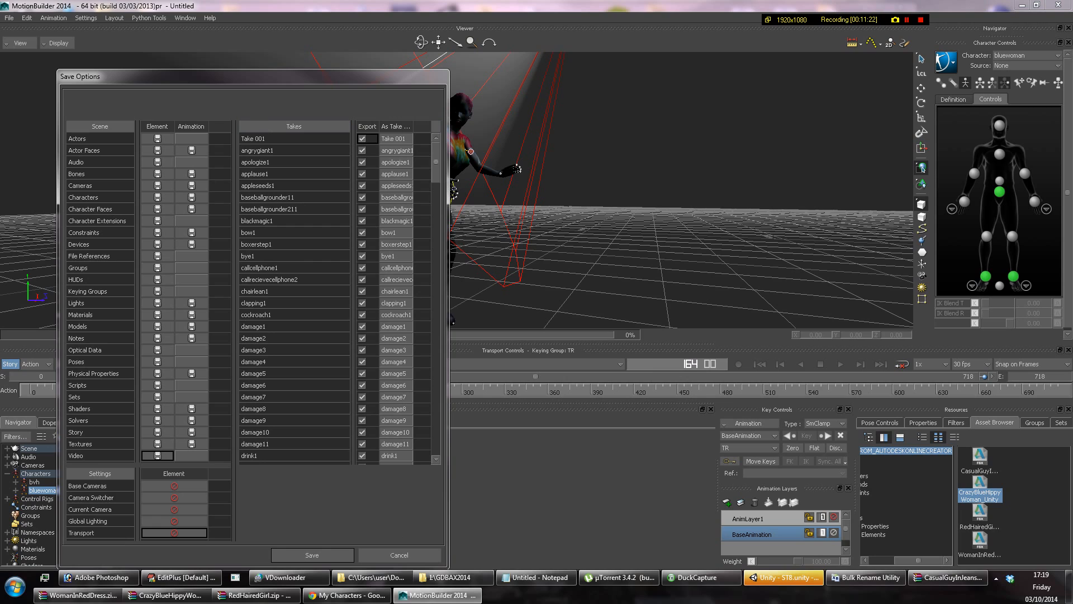
{"action": "left_click", "coordinate": [320, 553]}
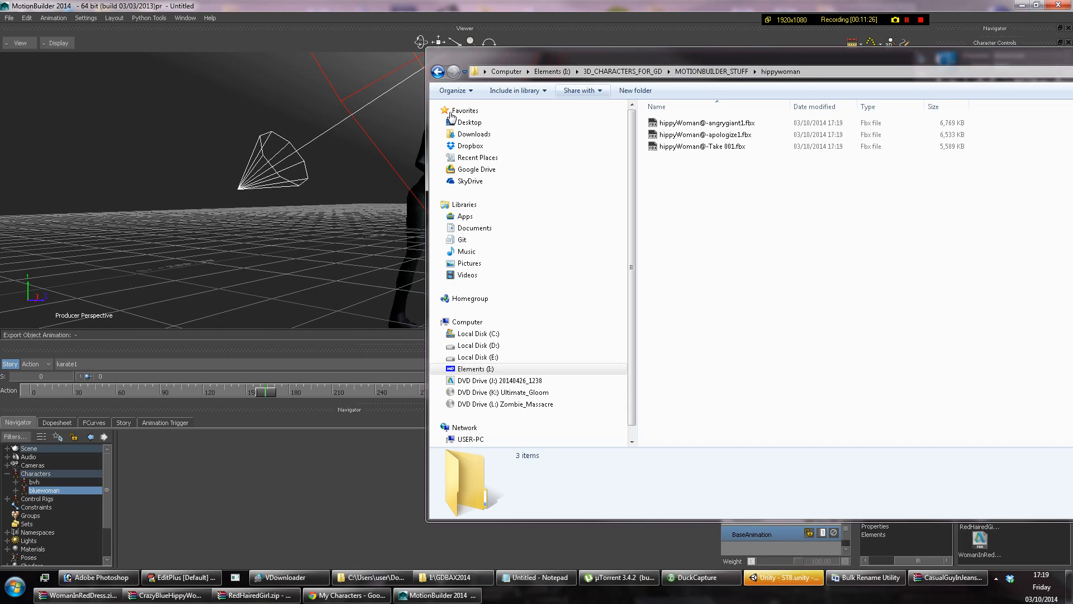
Arrange and resize the hippywoman folder window over the scene to monitor the FBX files being exported.
{"action": "left_click_drag", "start_coordinate": [453, 56], "coordinate": [635, 55]}
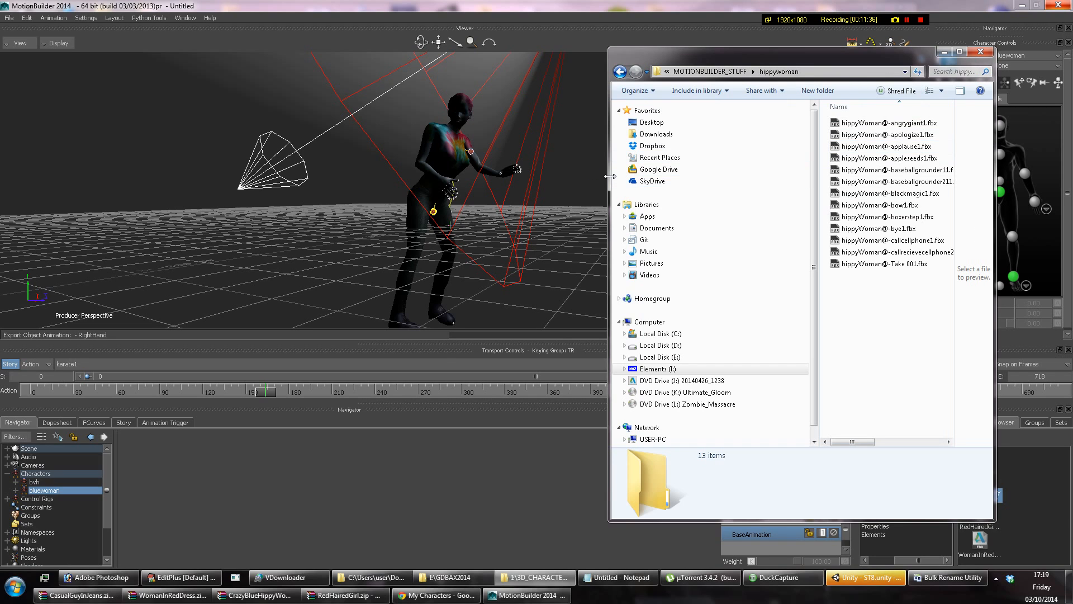
{"action": "left_click_drag", "start_coordinate": [610, 176], "coordinate": [448, 176]}
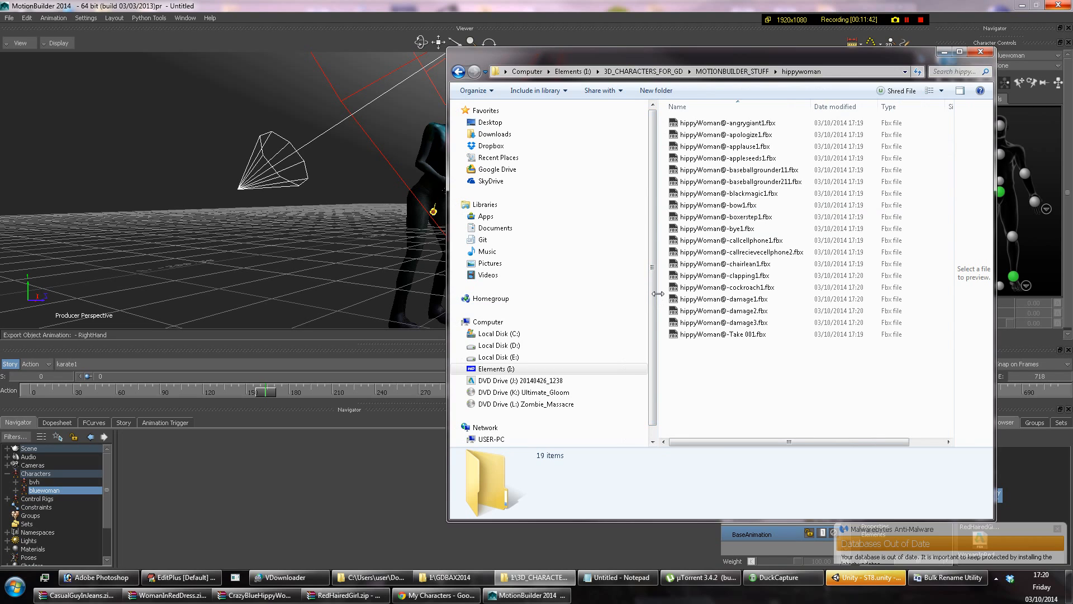
{"action": "left_click_drag", "start_coordinate": [658, 294], "coordinate": [573, 293]}
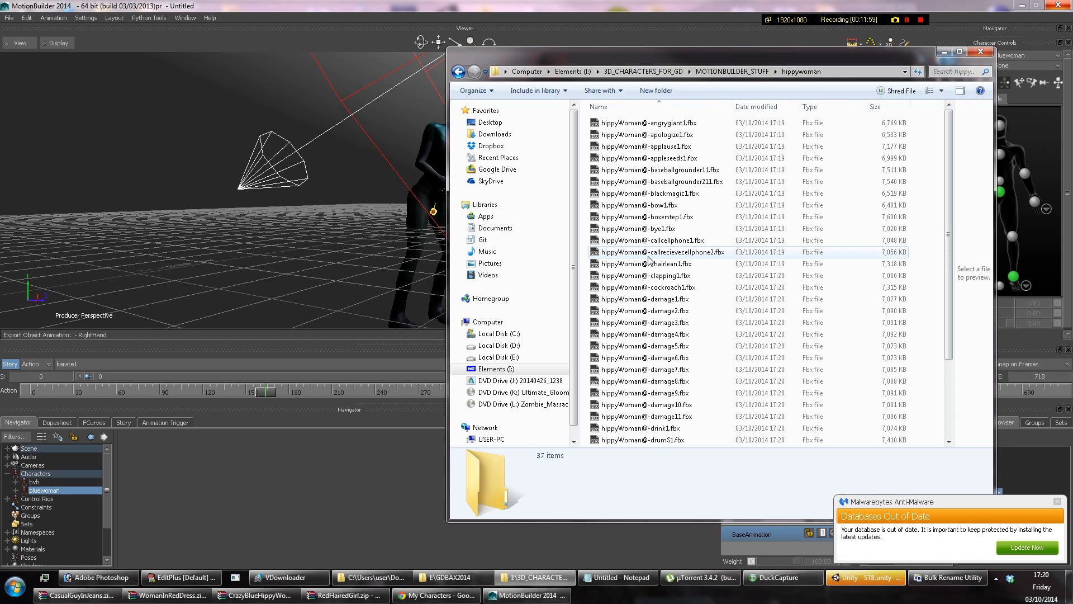
{"action": "left_click_drag", "start_coordinate": [672, 62], "coordinate": [307, 117]}
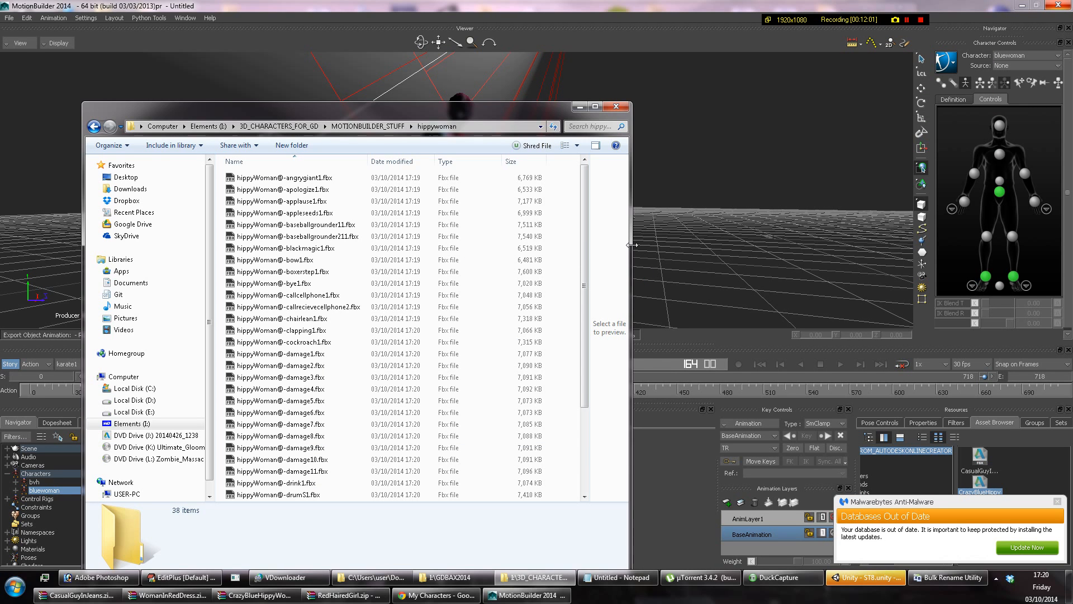
{"action": "left_click_drag", "start_coordinate": [632, 245], "coordinate": [485, 246]}
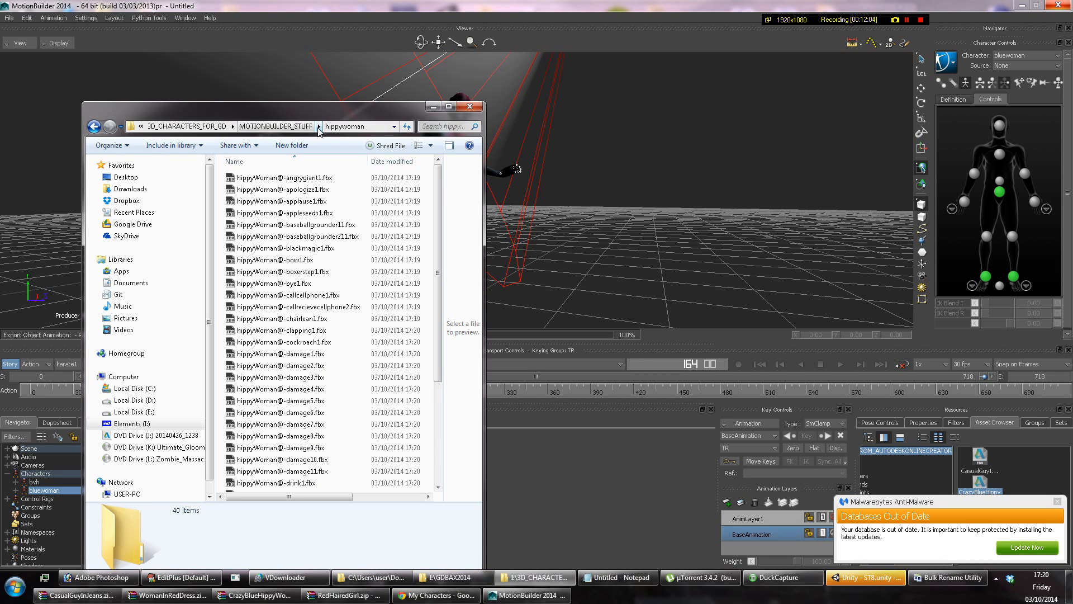
{"action": "left_click_drag", "start_coordinate": [324, 112], "coordinate": [268, 17]}
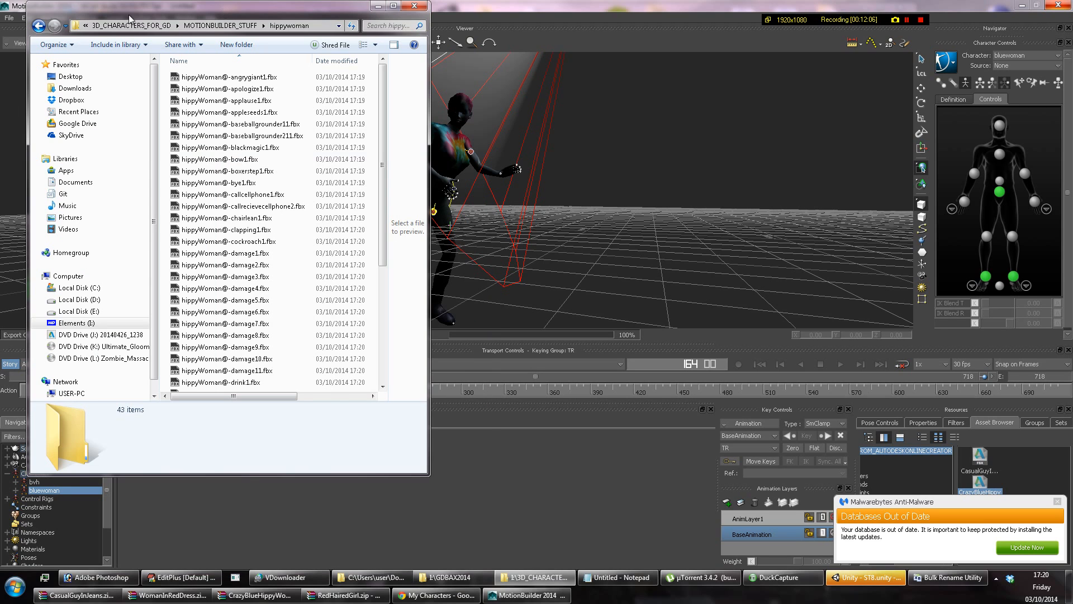
{"action": "left_click_drag", "start_coordinate": [27, 6], "coordinate": [114, 77]}
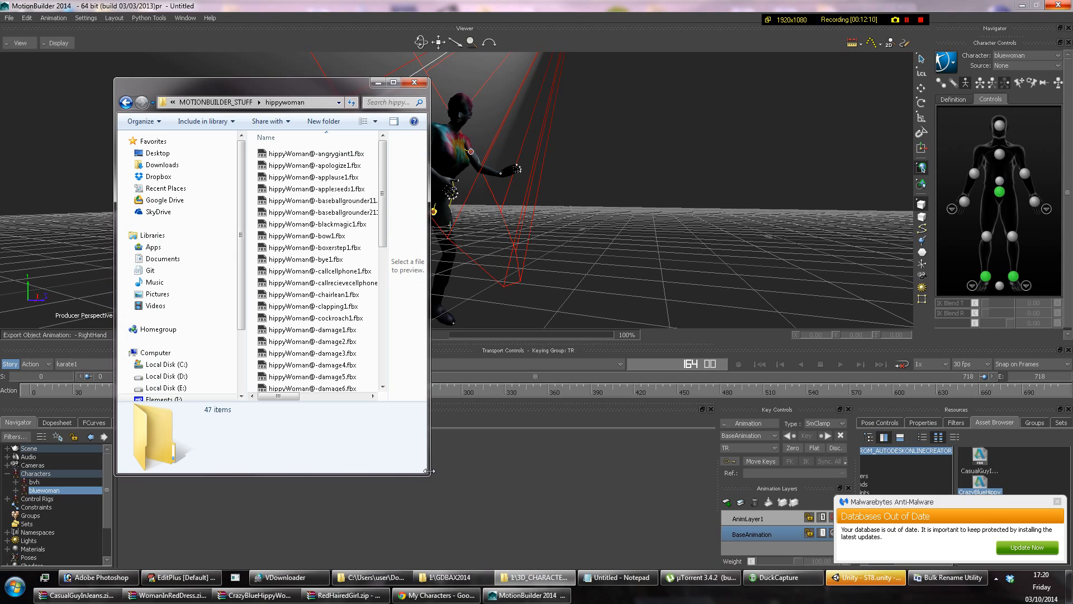
Widen the hippywoman folder window and look through the exported hippyWoman@ FBX files from end to beginning.
{"action": "left_click_drag", "start_coordinate": [428, 475], "coordinate": [583, 465]}
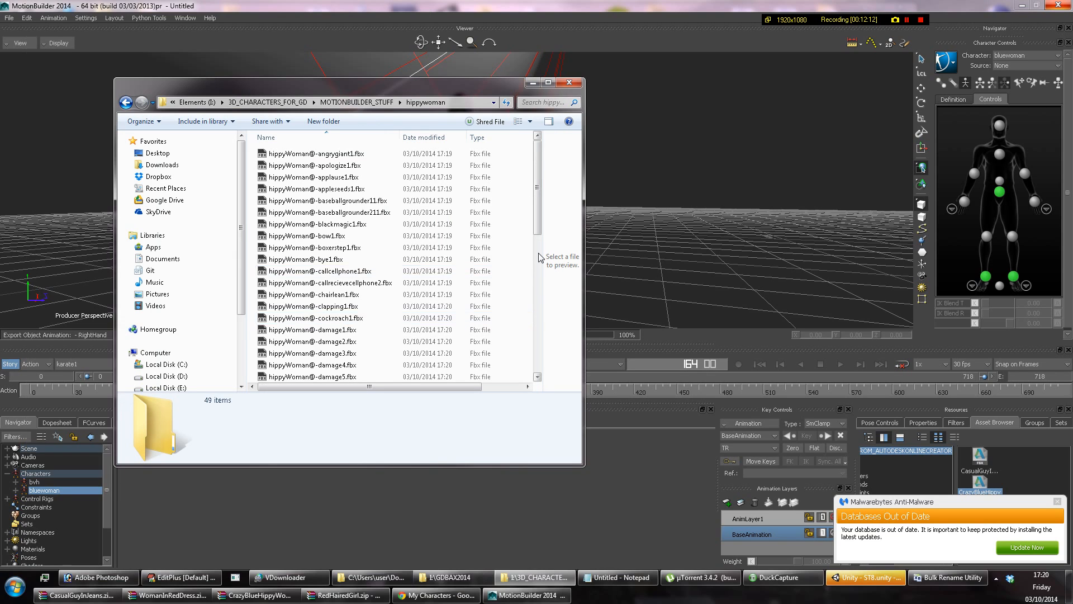
{"action": "scroll", "coordinate": [503, 302], "scroll_direction": "down", "scroll_amount": 6}
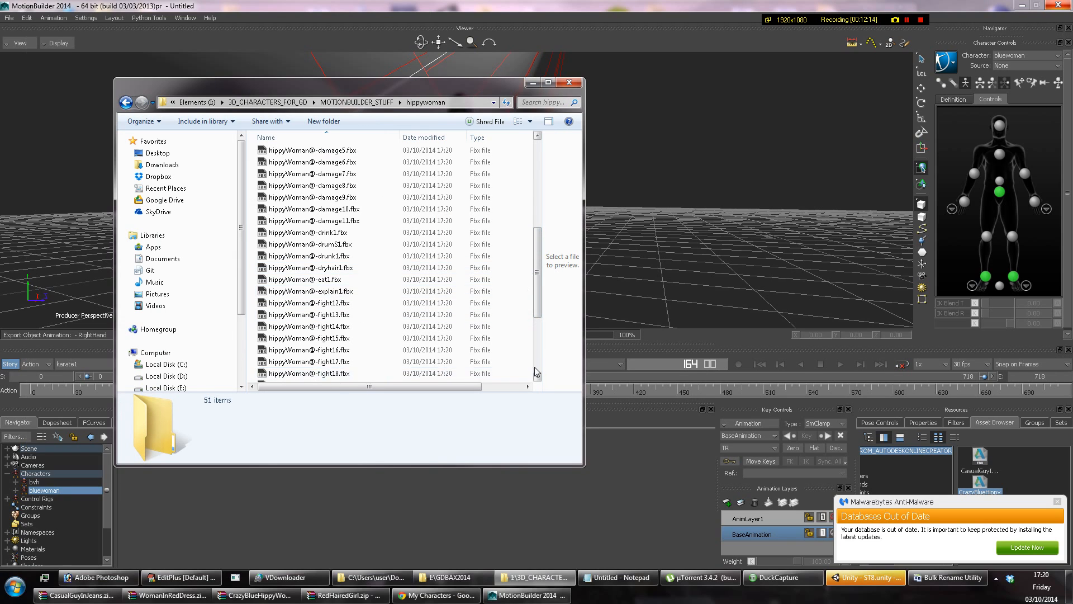
{"action": "scroll", "coordinate": [524, 290], "scroll_direction": "down", "scroll_amount": 5}
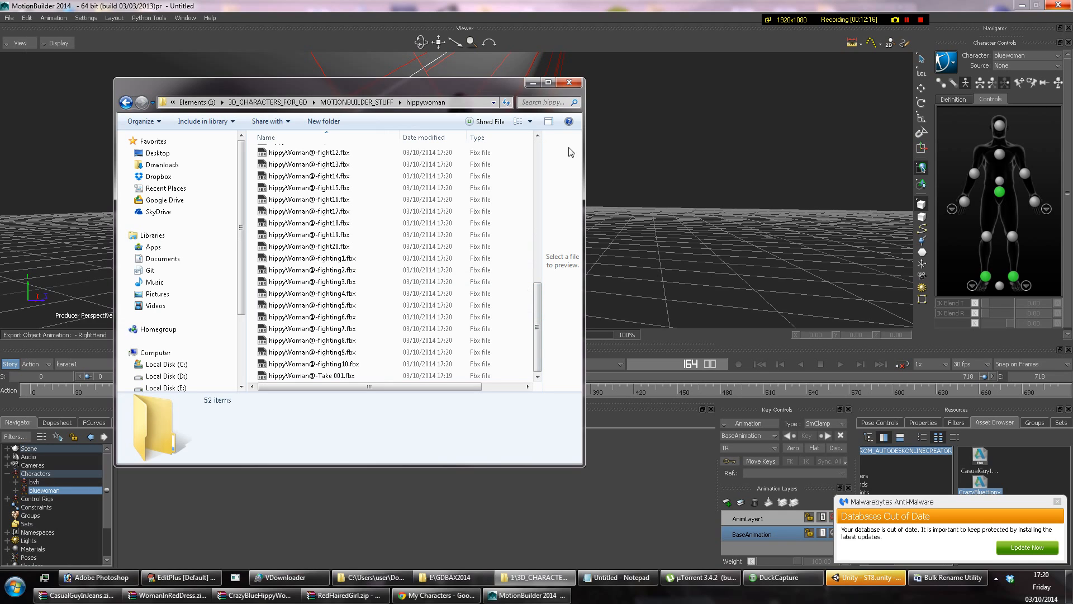
{"action": "left_click", "coordinate": [906, 21]}
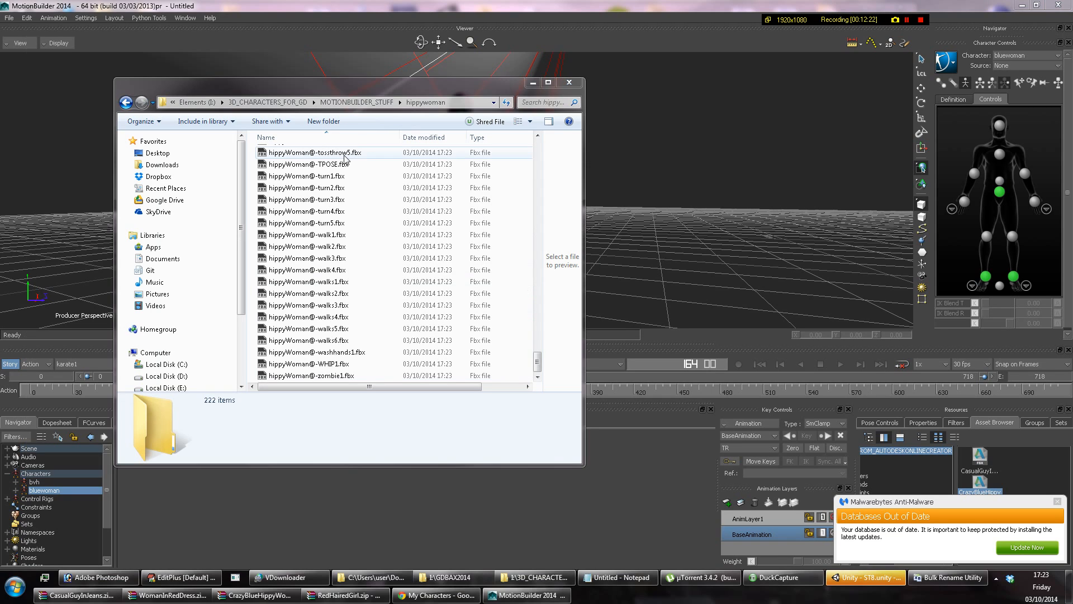
{"action": "left_click", "coordinate": [345, 157]}
{"action": "scroll", "coordinate": [358, 223], "scroll_direction": "up", "scroll_amount": 7}
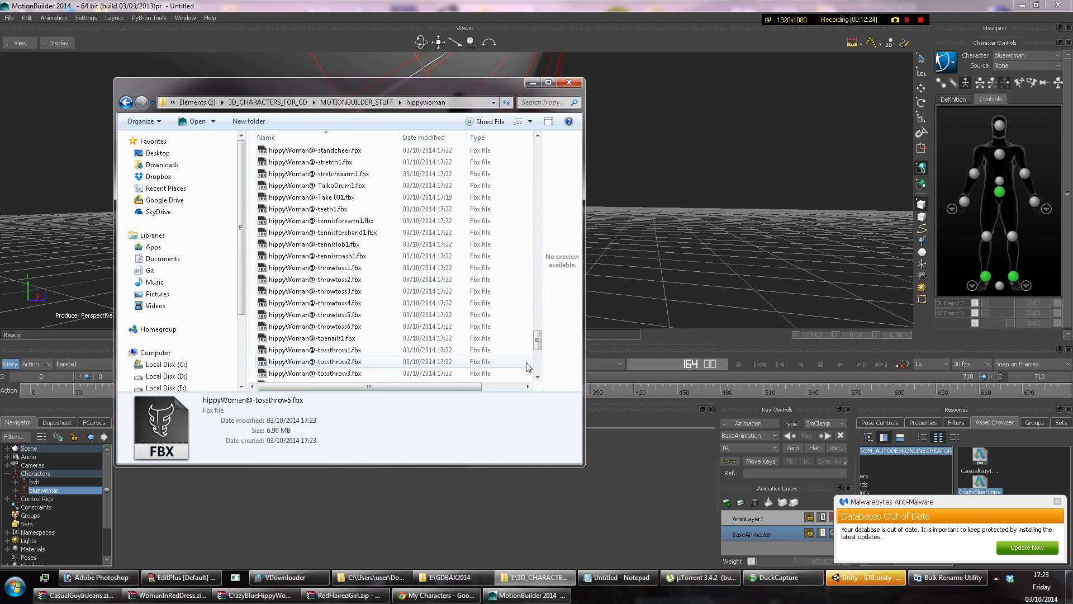
{"action": "left_click_drag", "start_coordinate": [538, 339], "coordinate": [541, 152]}
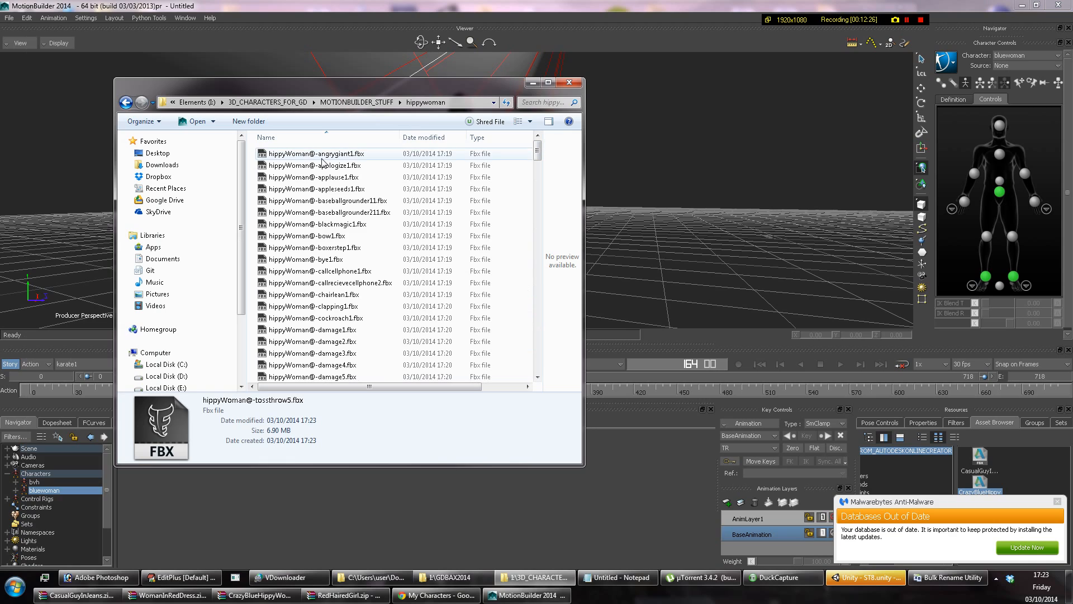
Copy the hippyWoman@ FBX files from angrygiant1 through blackmagic1 into the GenocideDolphinsV8 project's Assets > 2014CUSTOM > MOTIONBUILDER folder.
{"action": "left_click", "coordinate": [322, 156]}
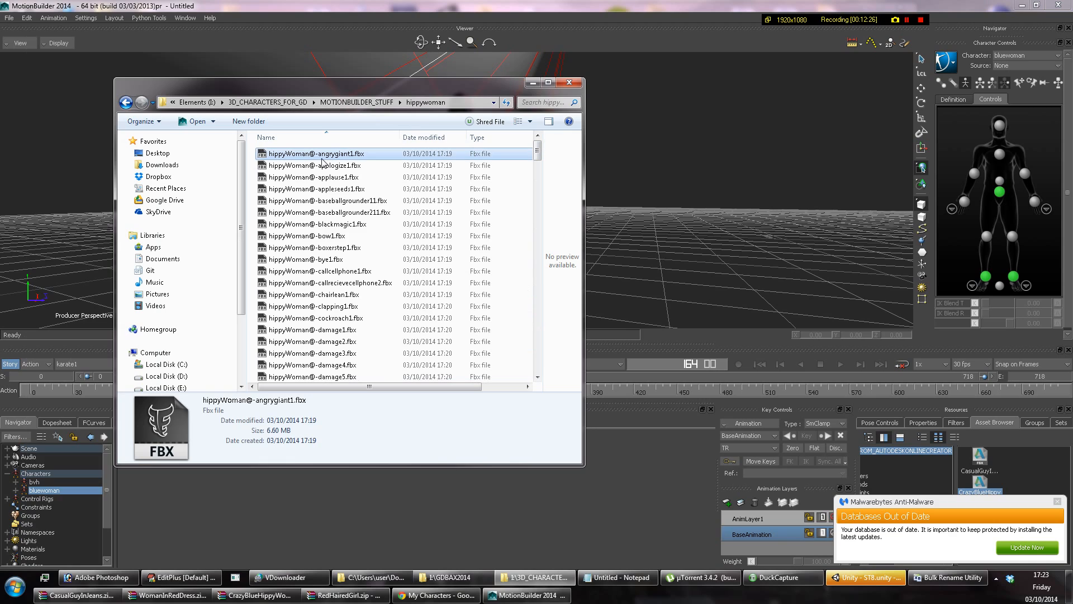
{"action": "left_click", "coordinate": [344, 224], "text": "shift"}
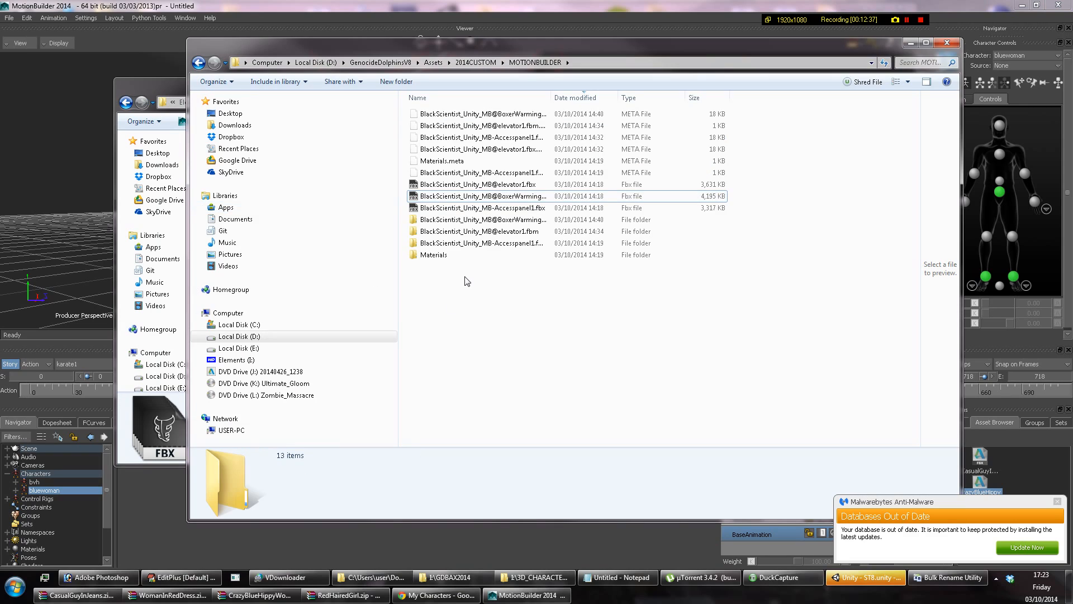
{"action": "right_click", "coordinate": [483, 298]}
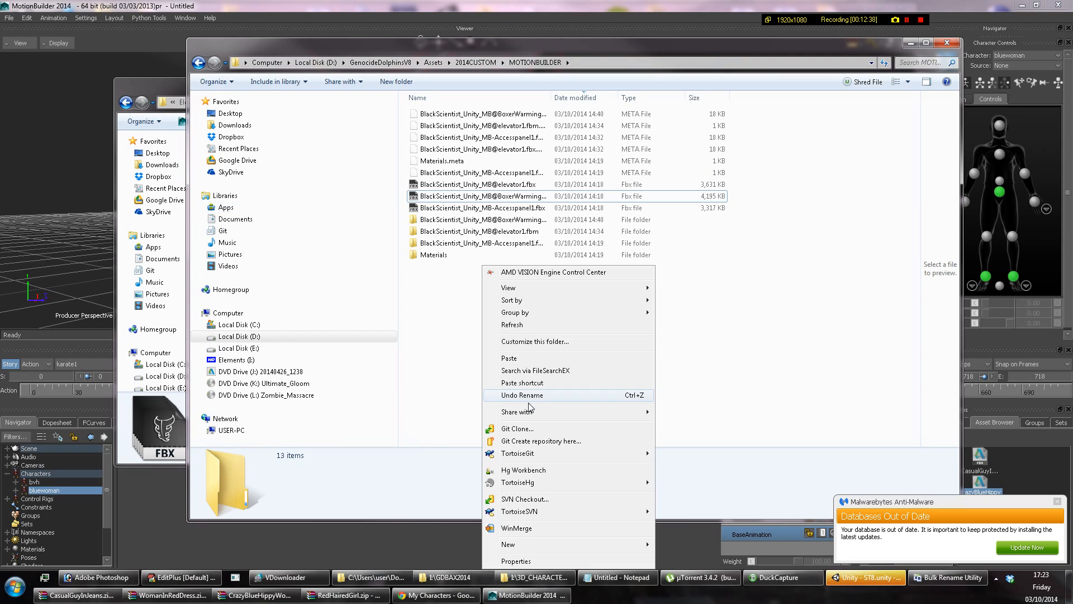
{"action": "left_click", "coordinate": [457, 317]}
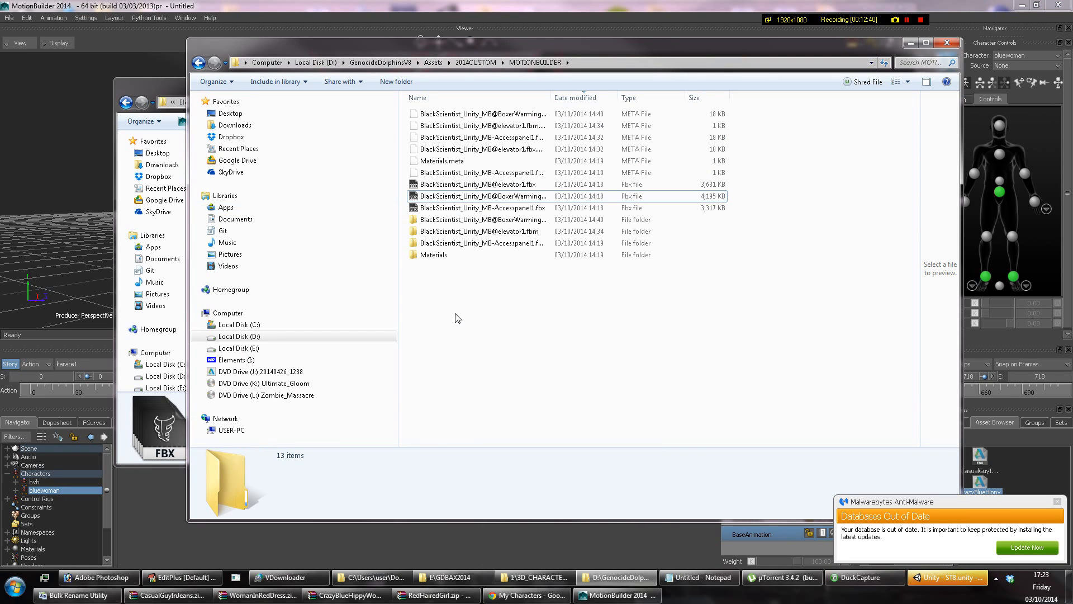
{"action": "key", "text": "ctrl+v"}
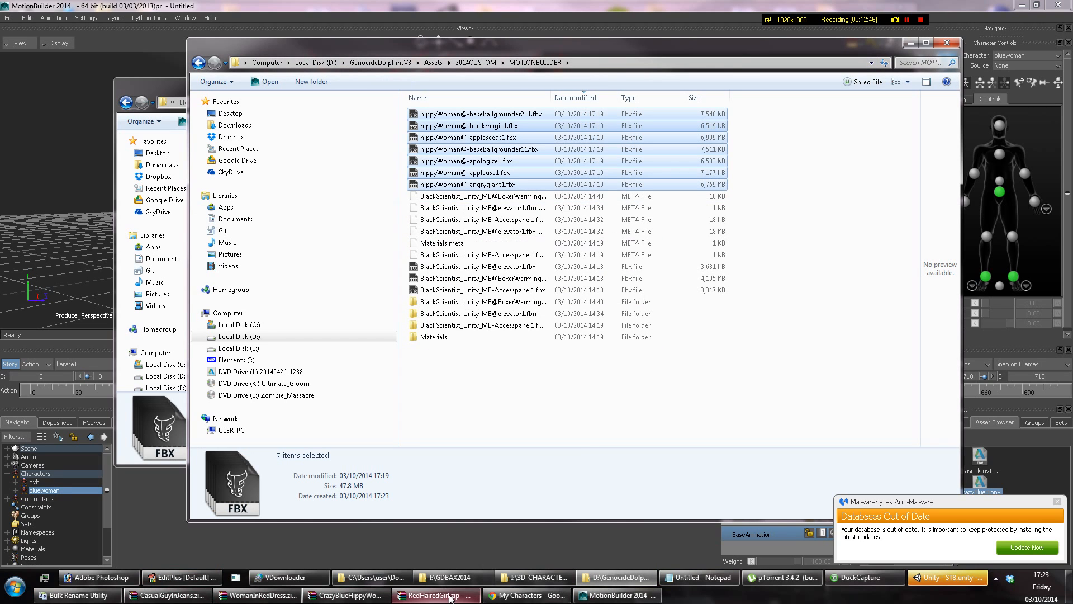
Switch to Unity to import the copied files and fix the normal map setting of the hippyWoman@-angrygiant1 texture.
{"action": "left_click", "coordinate": [950, 587]}
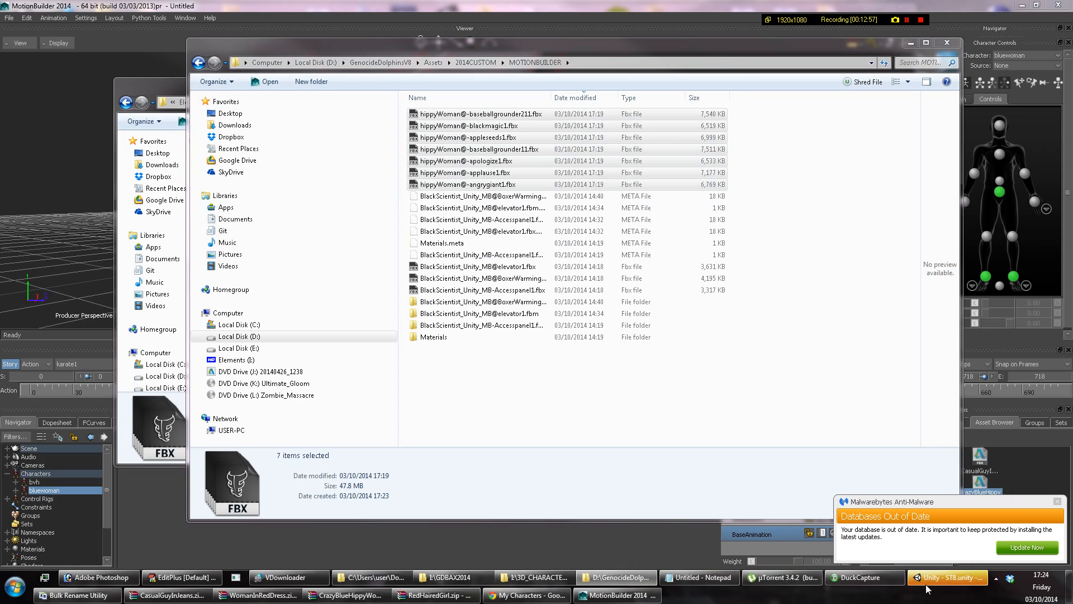
{"action": "mouse_move", "coordinate": [925, 585]}
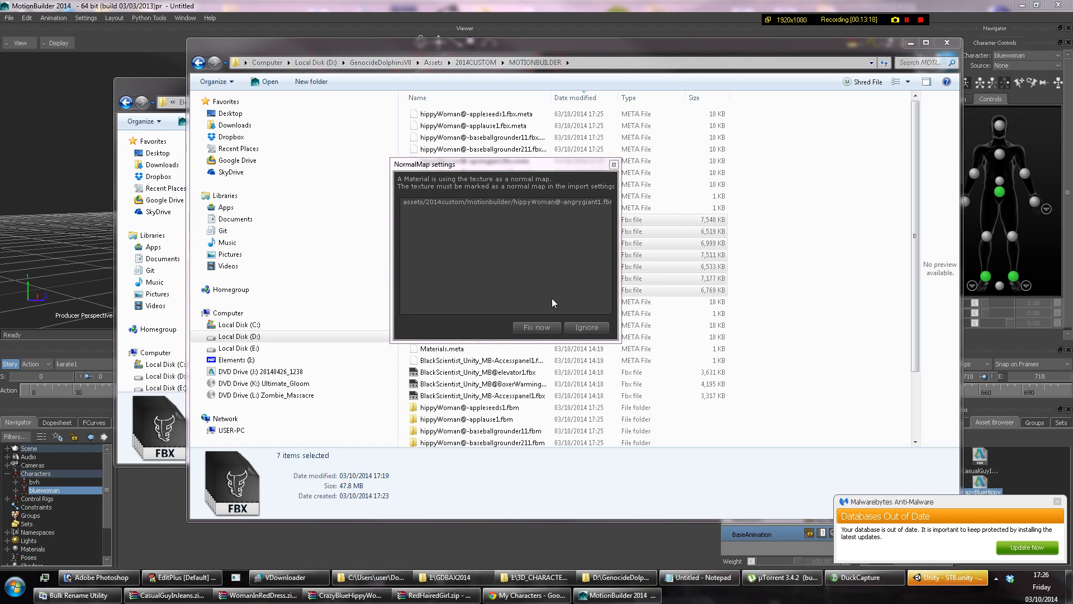
{"action": "left_click", "coordinate": [539, 325]}
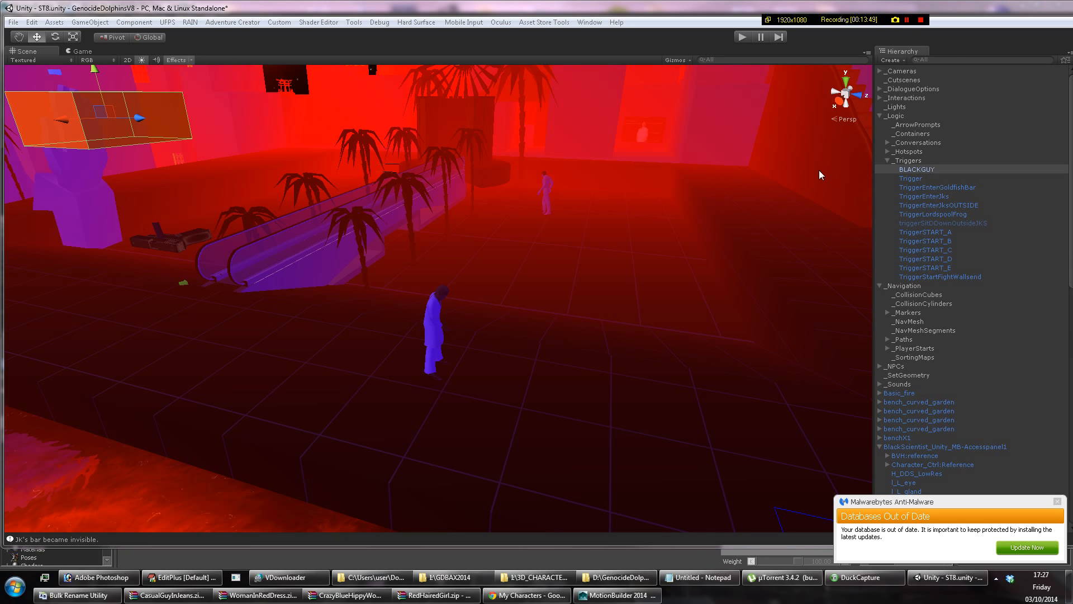
Select the black scientist character and the Wall object in the Unity scene.
{"action": "left_click", "coordinate": [440, 319]}
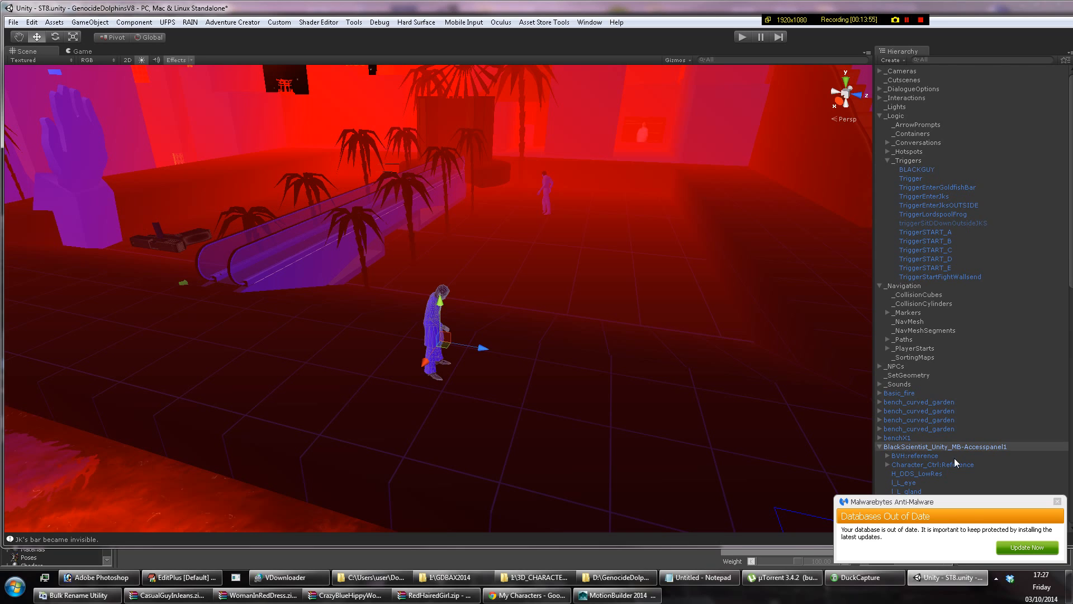
{"action": "scroll", "coordinate": [956, 463], "scroll_direction": "down", "scroll_amount": 10}
{"action": "left_click", "coordinate": [615, 381]}
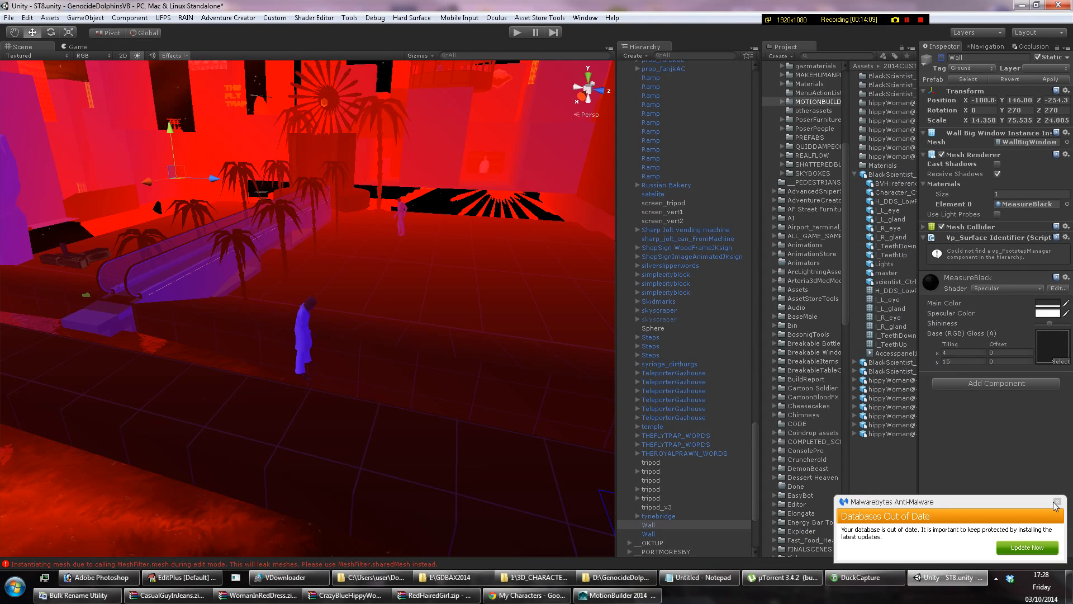
Dismiss the Malwarebytes notification, check the running processes' CPU load in Task Manager, and minimize MotionBuilder to free resources.
{"action": "left_click", "coordinate": [1056, 502]}
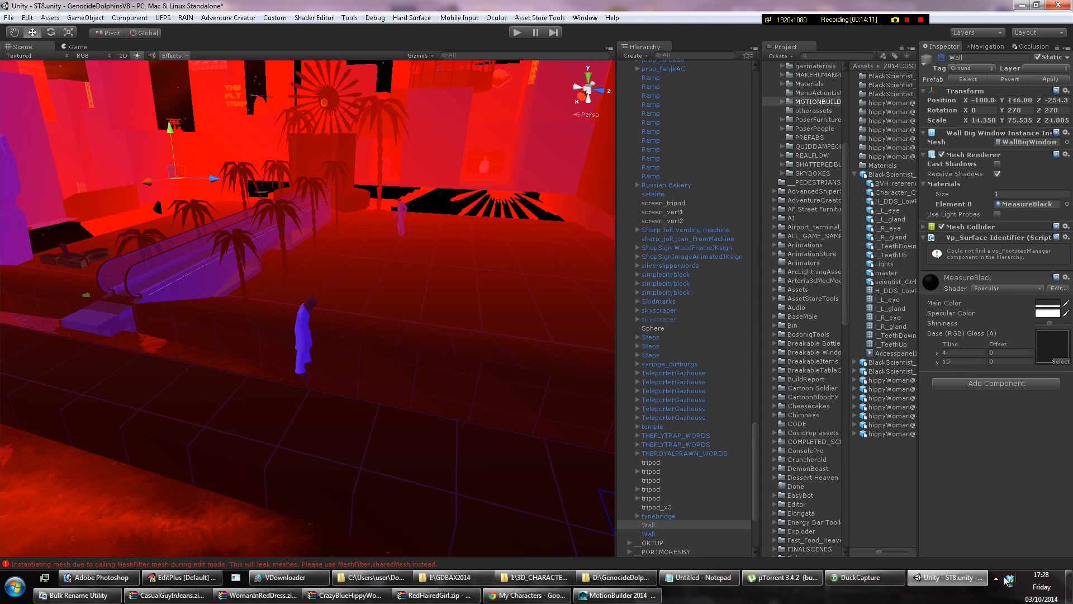
{"action": "left_click", "coordinate": [996, 579]}
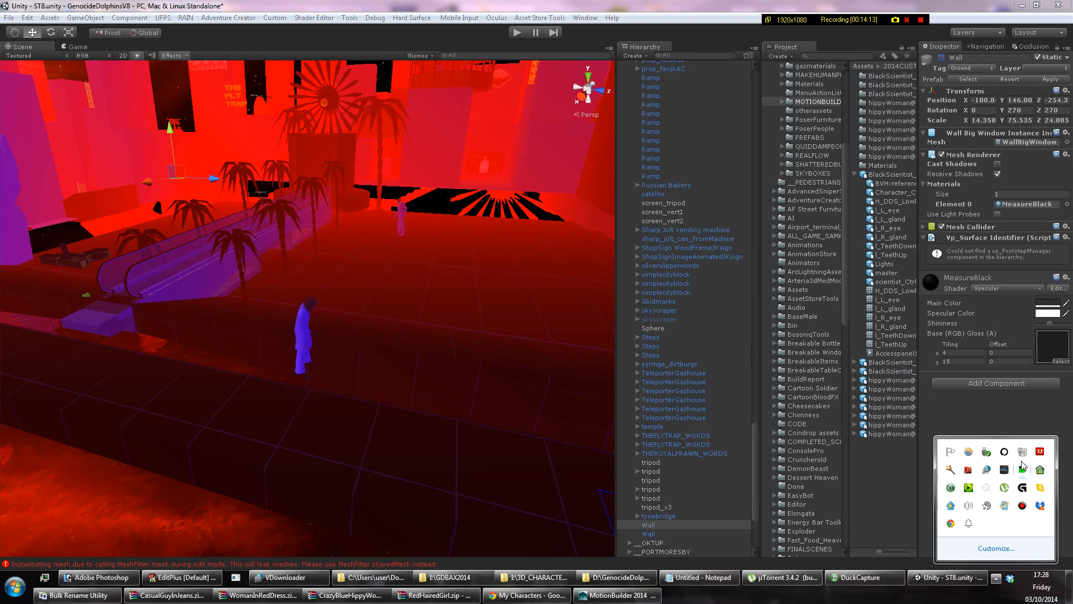
{"action": "double_click", "coordinate": [1023, 467]}
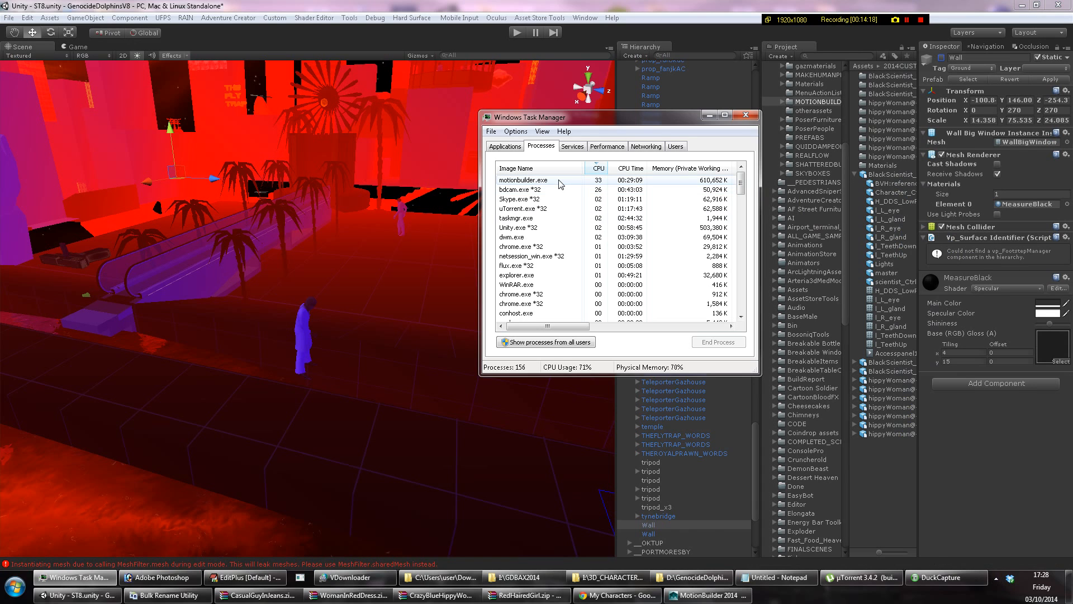
{"action": "key", "text": "alt+Tab"}
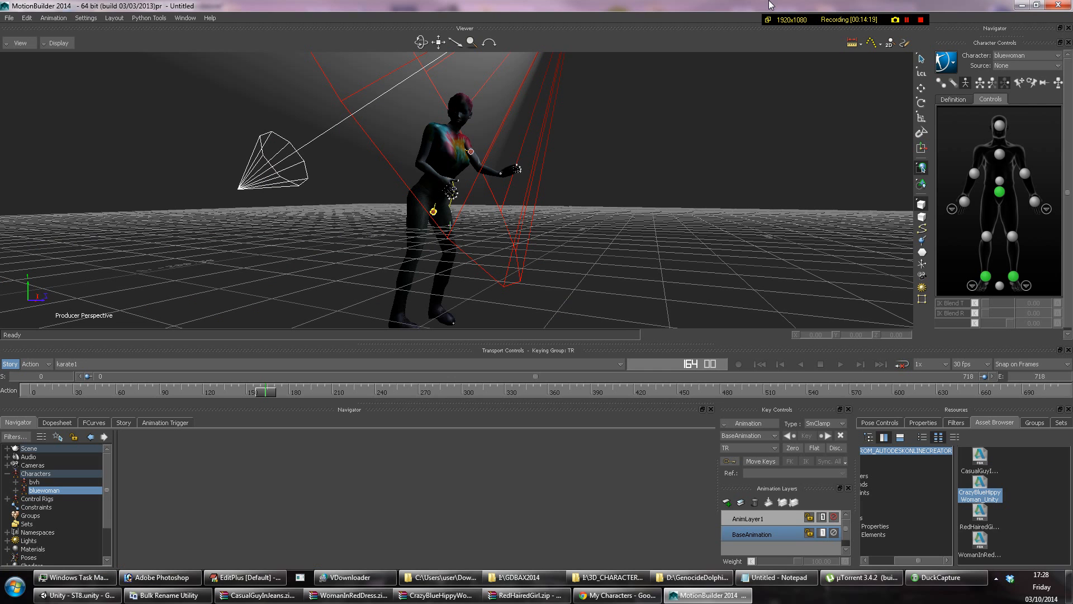
{"action": "left_click", "coordinate": [1028, 7]}
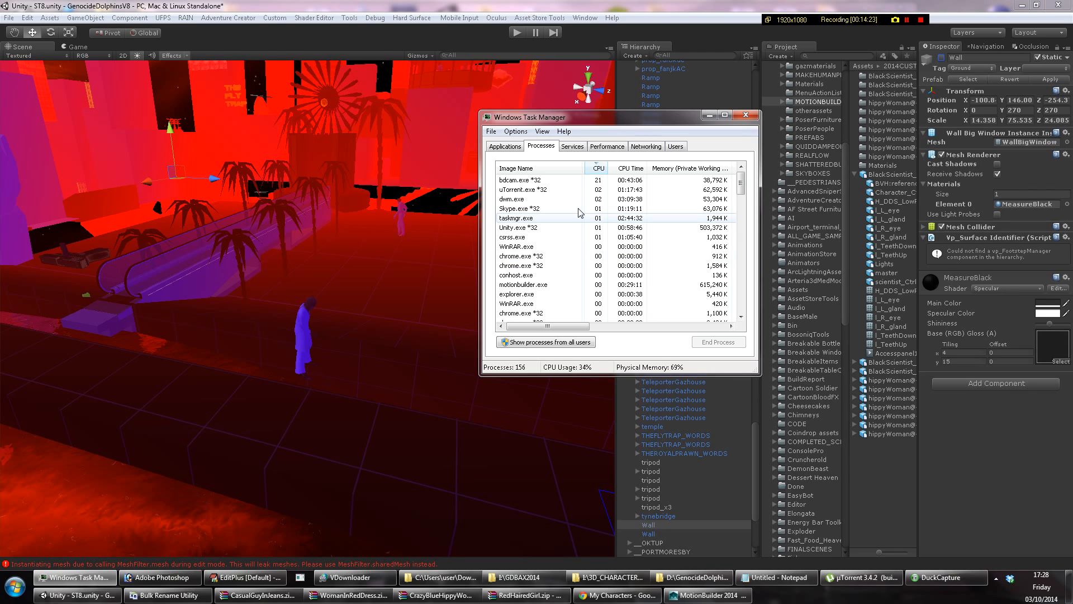
{"action": "left_click", "coordinate": [710, 115]}
Reactivate the hidden Wall object and deactivate the BlackScientist_Unity_MB-Accesspanel1 character in the scene.
{"action": "left_click", "coordinate": [311, 334]}
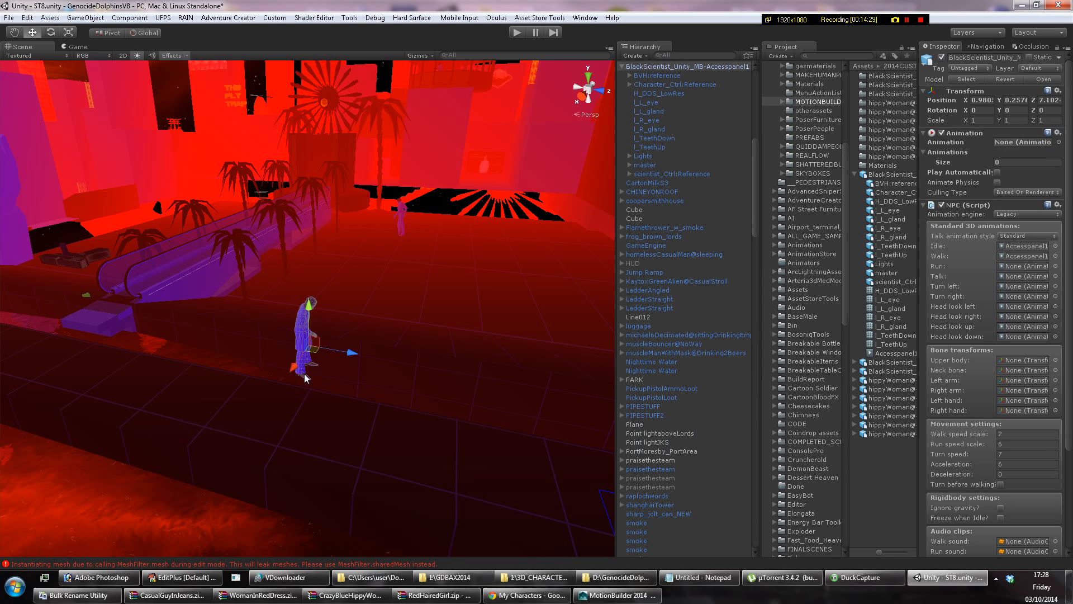
{"action": "left_click_drag", "start_coordinate": [306, 378], "coordinate": [398, 376], "text": "alt"}
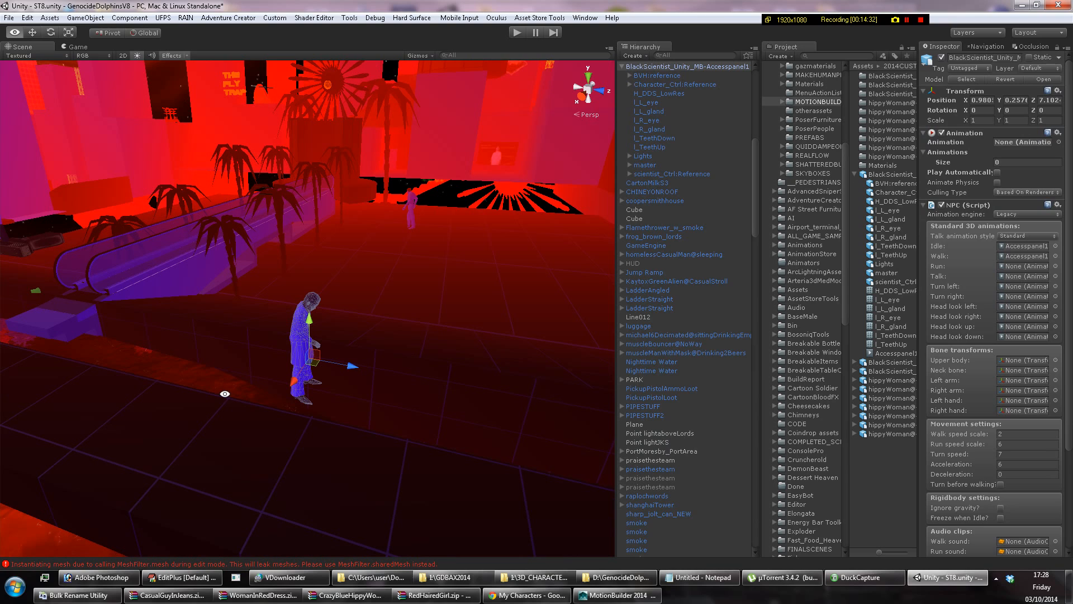
{"action": "left_click_drag", "start_coordinate": [225, 393], "coordinate": [250, 374], "text": "alt"}
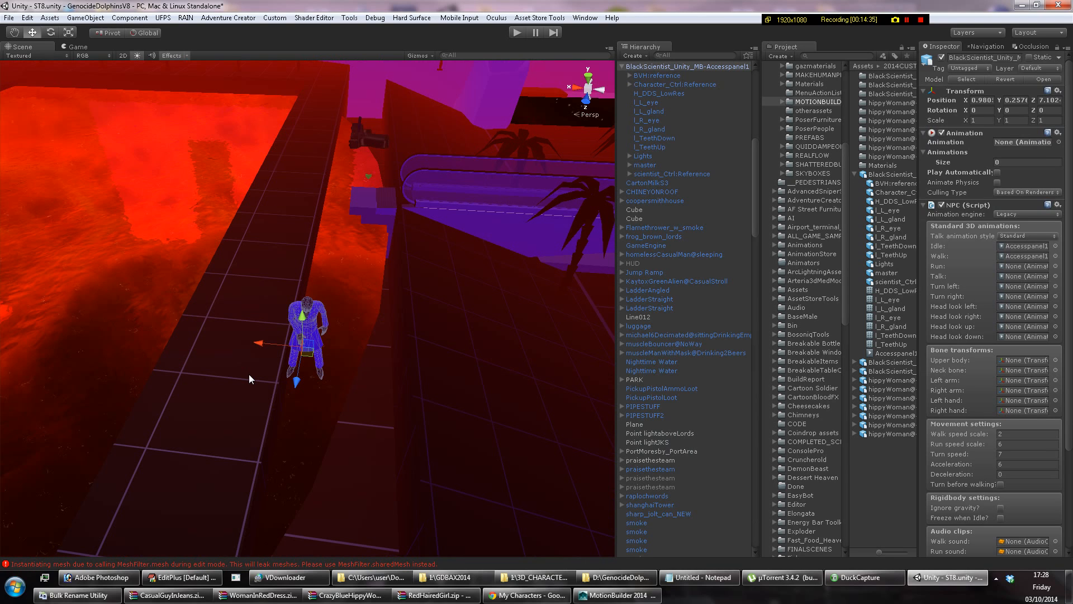
{"action": "left_click", "coordinate": [249, 374]}
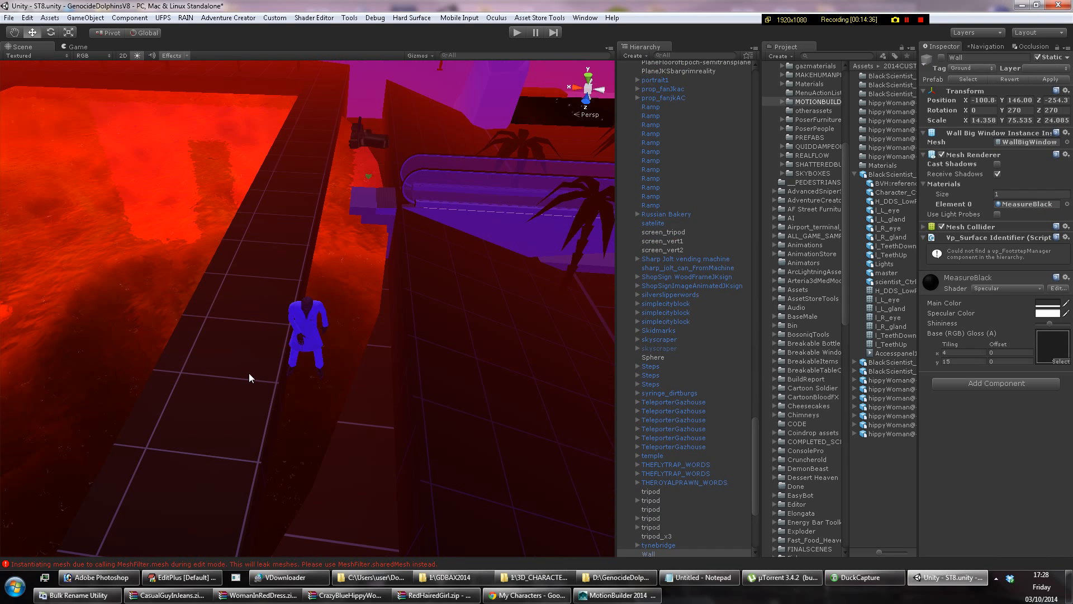
{"action": "key", "text": "alt+shift+a"}
{"action": "left_click", "coordinate": [309, 327]}
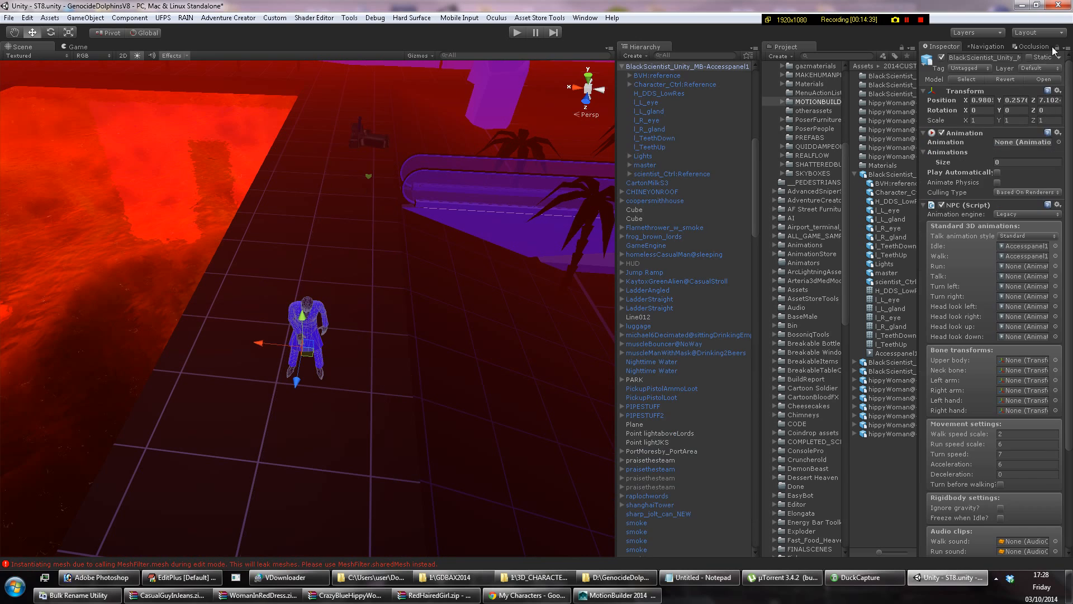
{"action": "left_click", "coordinate": [942, 58]}
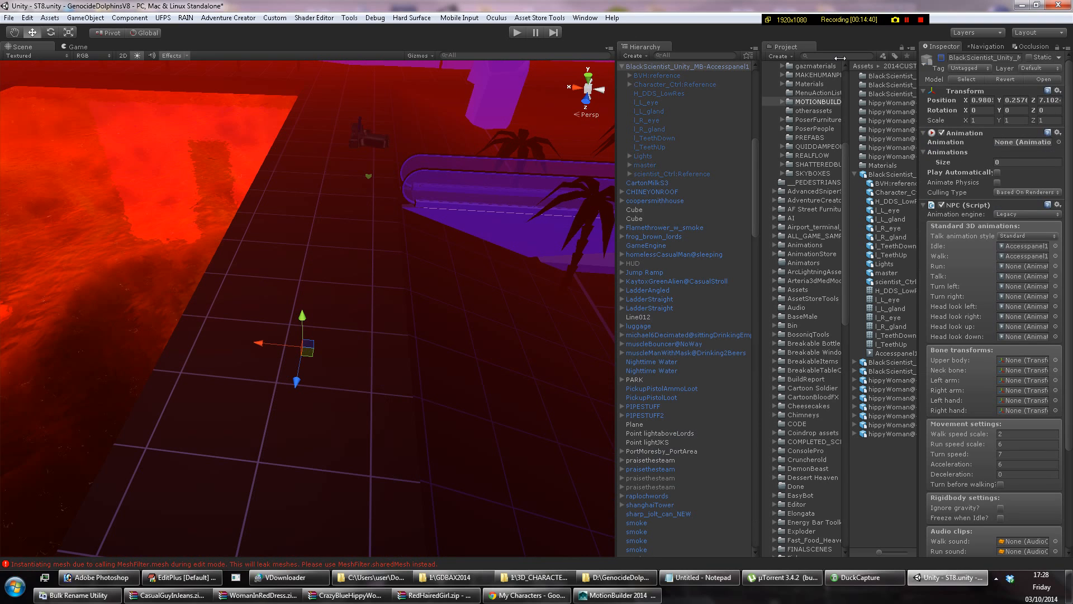
Search the project assets for "hippy" and widen the Hierarchy area.
{"action": "left_click", "coordinate": [840, 58]}
{"action": "type", "text": "hippy"}
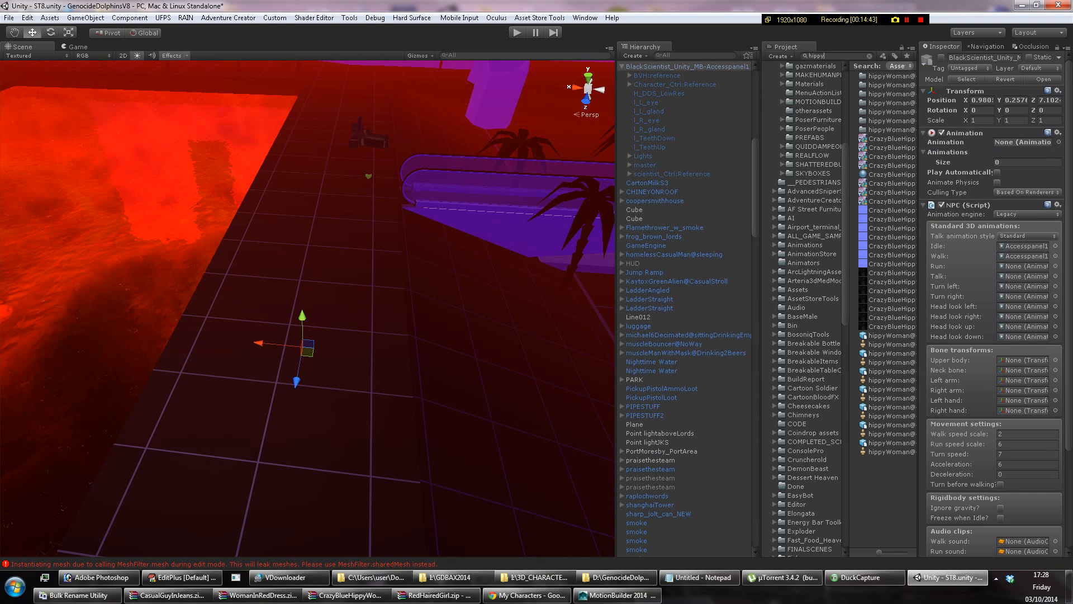
{"action": "left_click", "coordinate": [593, 583]}
{"action": "left_click", "coordinate": [645, 578]}
{"action": "left_click_drag", "start_coordinate": [610, 370], "coordinate": [674, 371]}
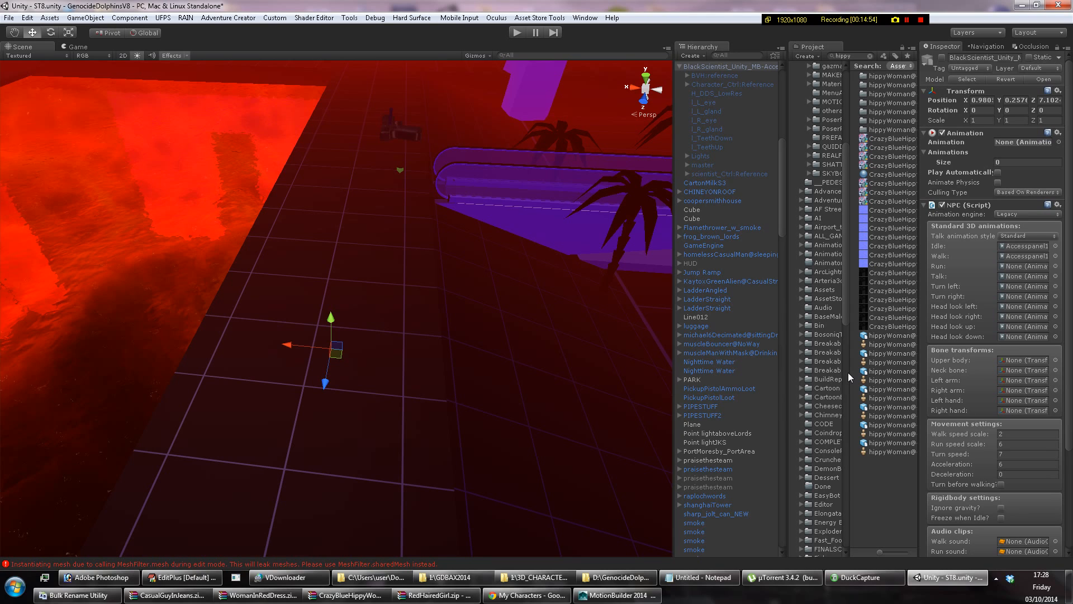
{"action": "left_click_drag", "start_coordinate": [674, 382], "coordinate": [505, 386]}
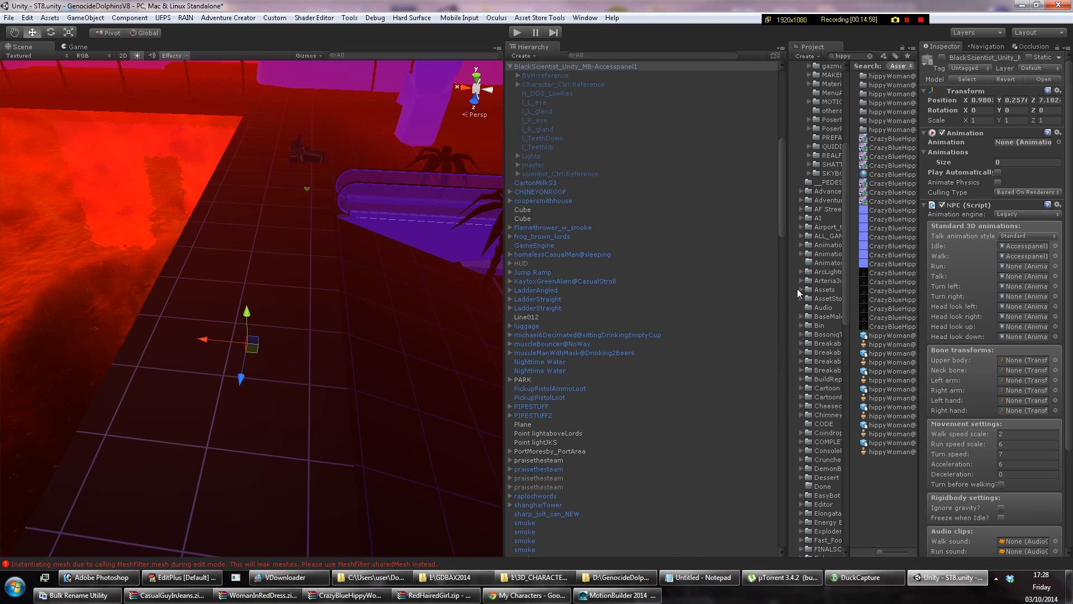
Look through the scene hierarchy and collapse the __EPOCH group under ST8.
{"action": "scroll", "coordinate": [780, 419], "scroll_direction": "down", "scroll_amount": 15}
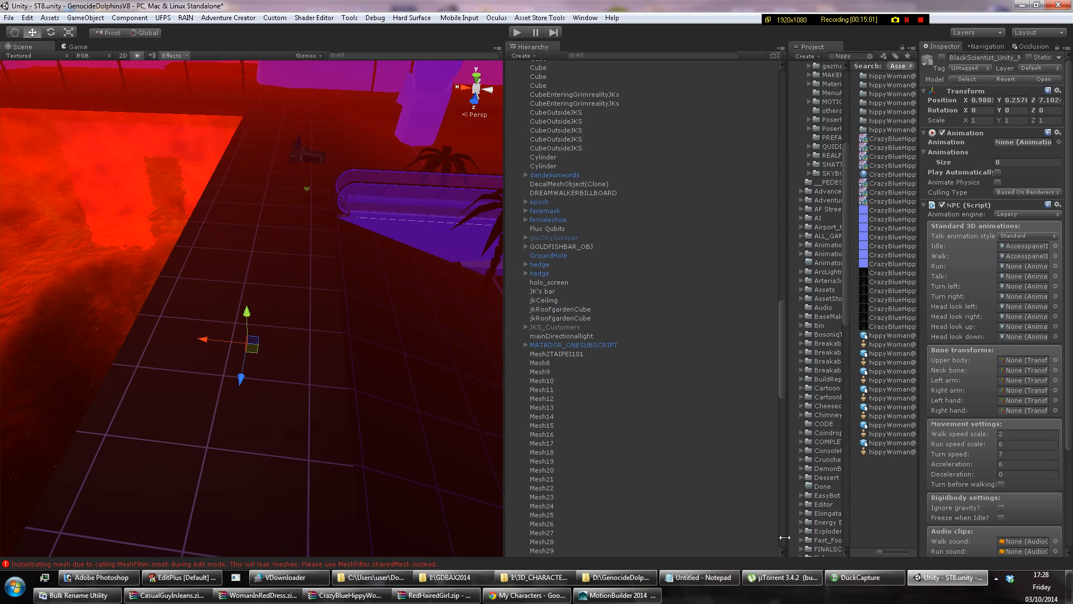
{"action": "scroll", "coordinate": [569, 316], "scroll_direction": "down", "scroll_amount": 15}
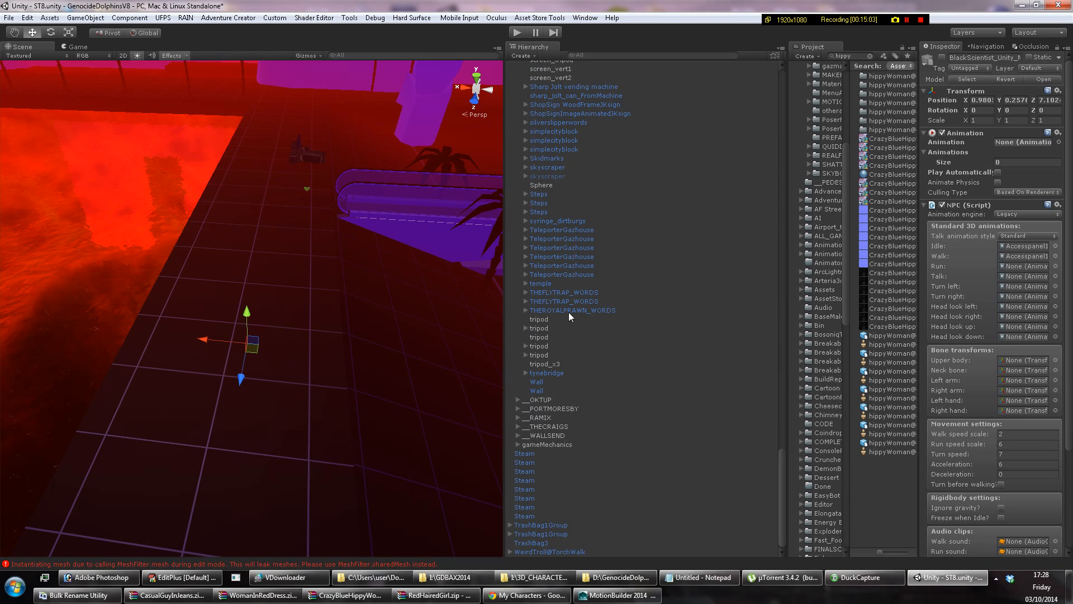
{"action": "left_click", "coordinate": [781, 168]}
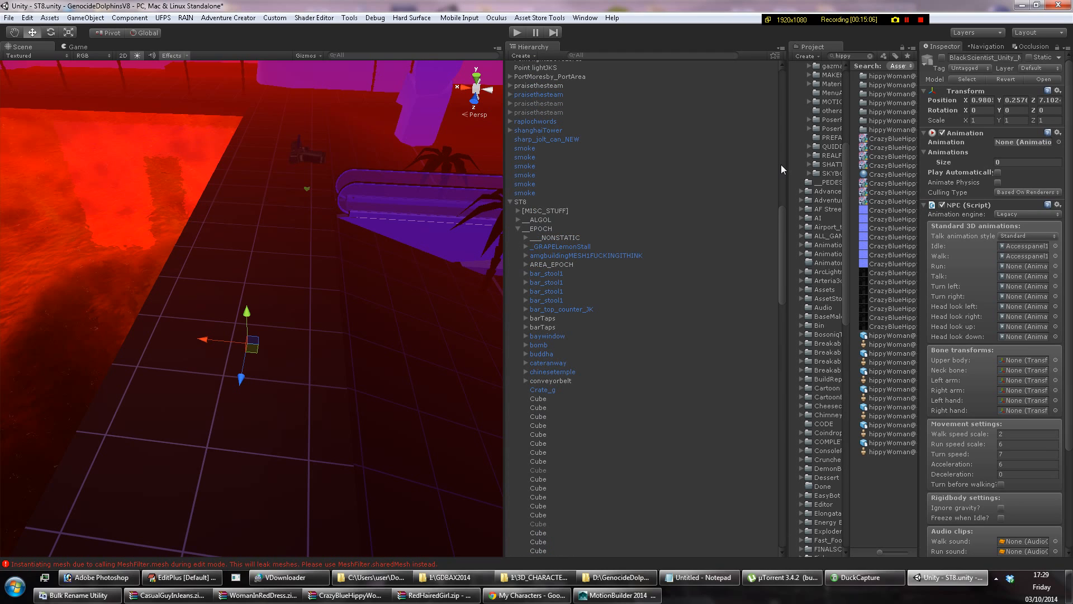
{"action": "left_click", "coordinate": [518, 229]}
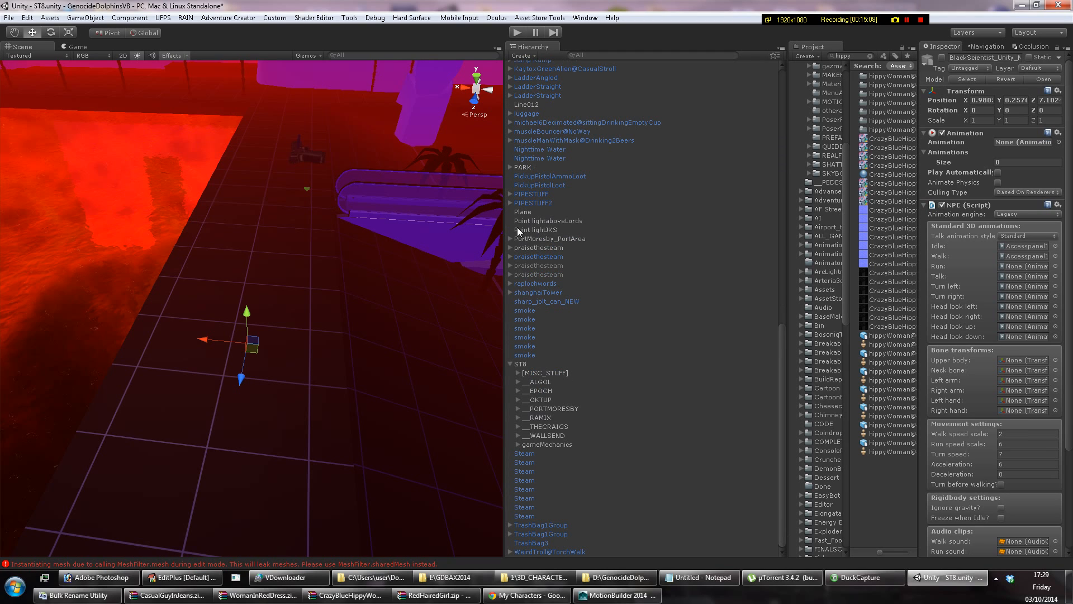
Deactivate the __ALGOL, __OKTUP, __PORTMORESBY, __RAMIX, __THECRAIGS and __WALLSEND groups under ST8.
{"action": "left_click", "coordinate": [542, 383]}
{"action": "left_click", "coordinate": [543, 400], "text": "ctrl"}
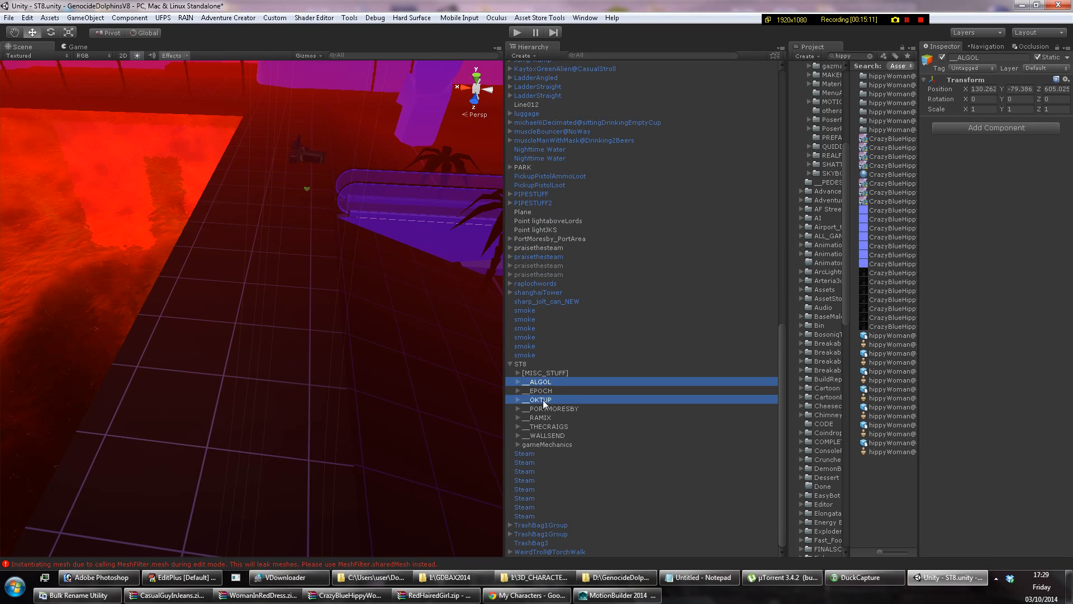
{"action": "left_click", "coordinate": [544, 409], "text": "ctrl"}
{"action": "left_click", "coordinate": [543, 400], "text": "ctrl"}
{"action": "left_click", "coordinate": [551, 427], "text": "shift"}
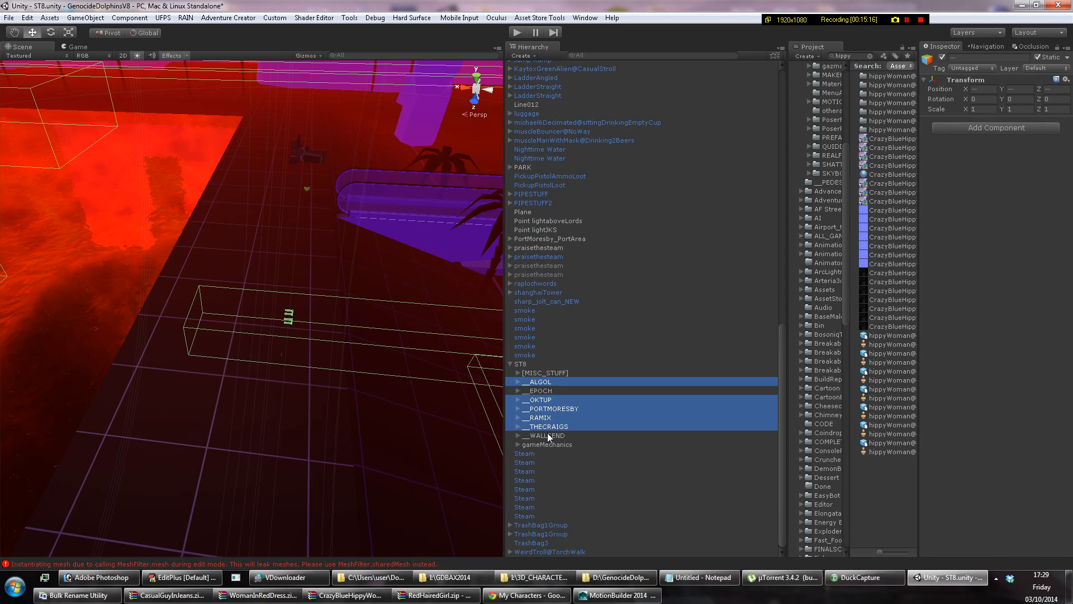
{"action": "left_click", "coordinate": [548, 435], "text": "ctrl"}
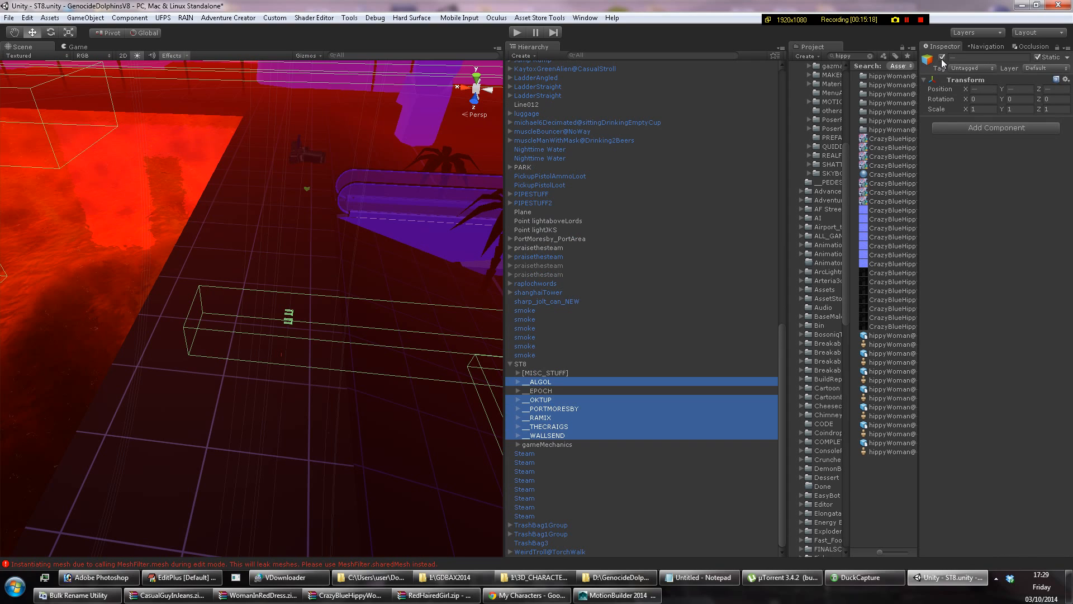
{"action": "left_click", "coordinate": [943, 58]}
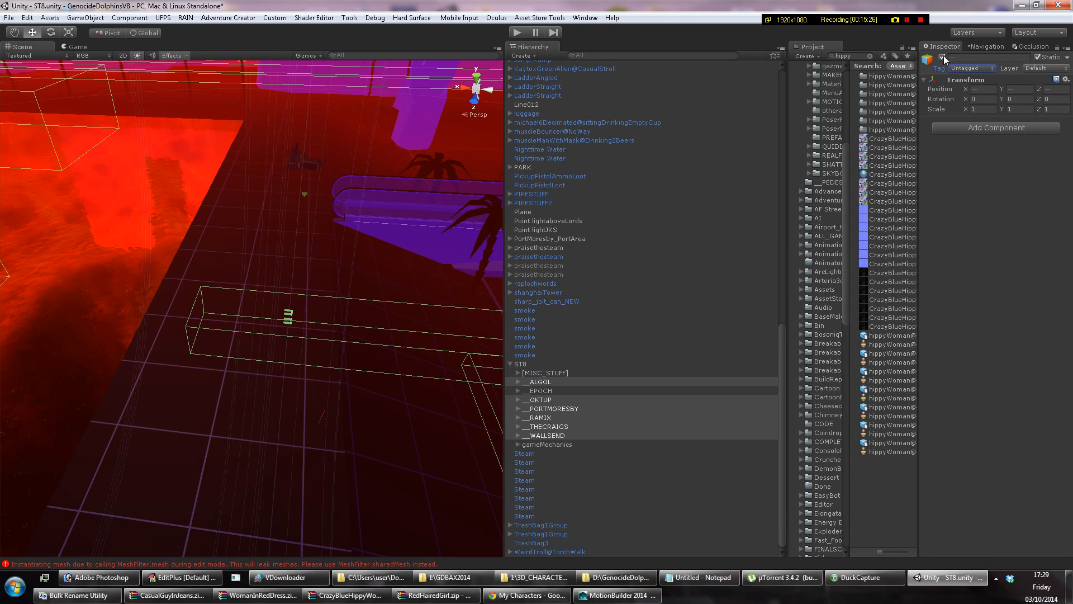
{"action": "left_click", "coordinate": [942, 57]}
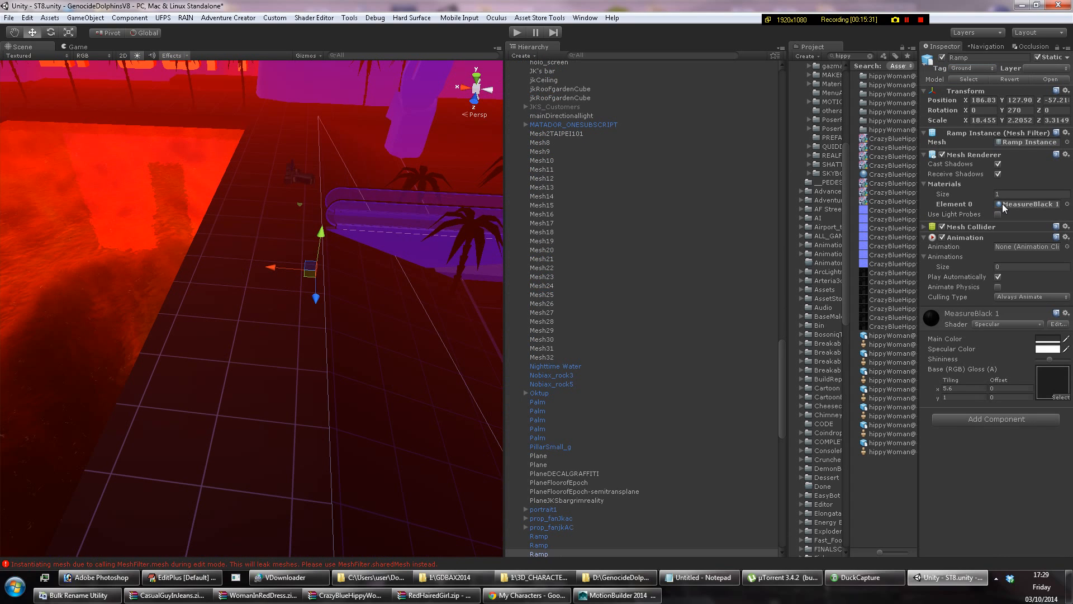
Set the animation type to Legacy for the hippyWoman angrygiant1, apologize1, applause1, baseballgrounder11, baseballgrounder211 and blackmagic1 models.
{"action": "left_click", "coordinate": [892, 335]}
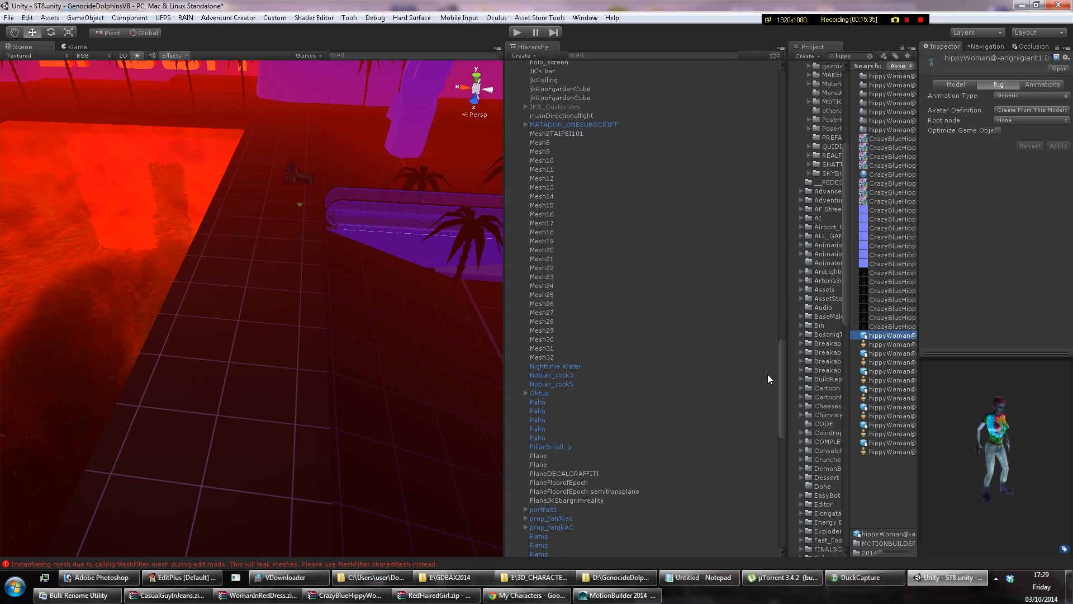
{"action": "left_click_drag", "start_coordinate": [785, 369], "coordinate": [678, 365]}
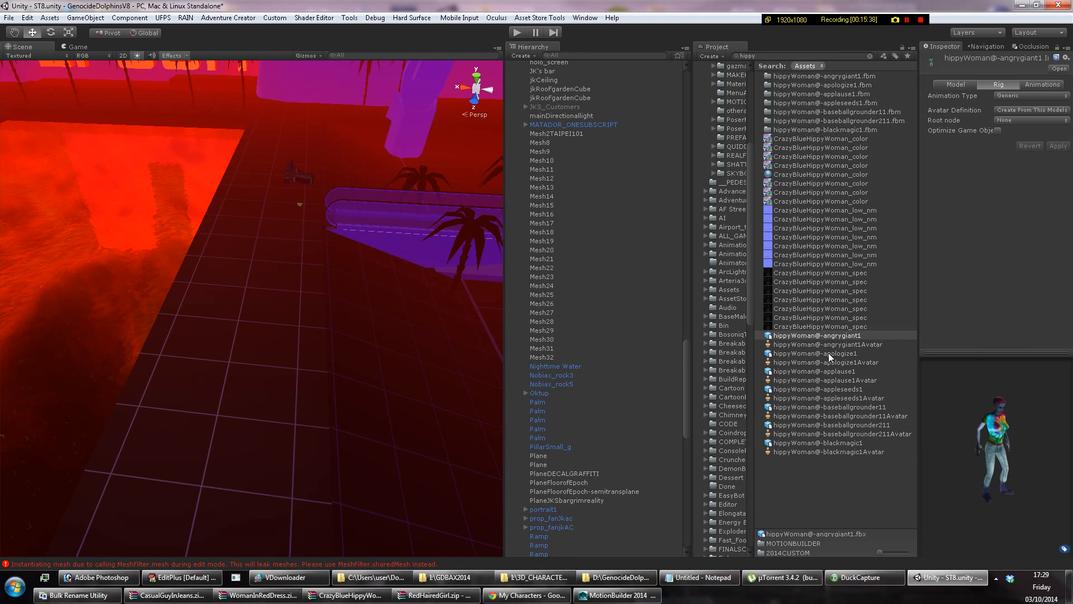
{"action": "left_click", "coordinate": [829, 353], "text": "ctrl"}
{"action": "left_click", "coordinate": [827, 371], "text": "ctrl"}
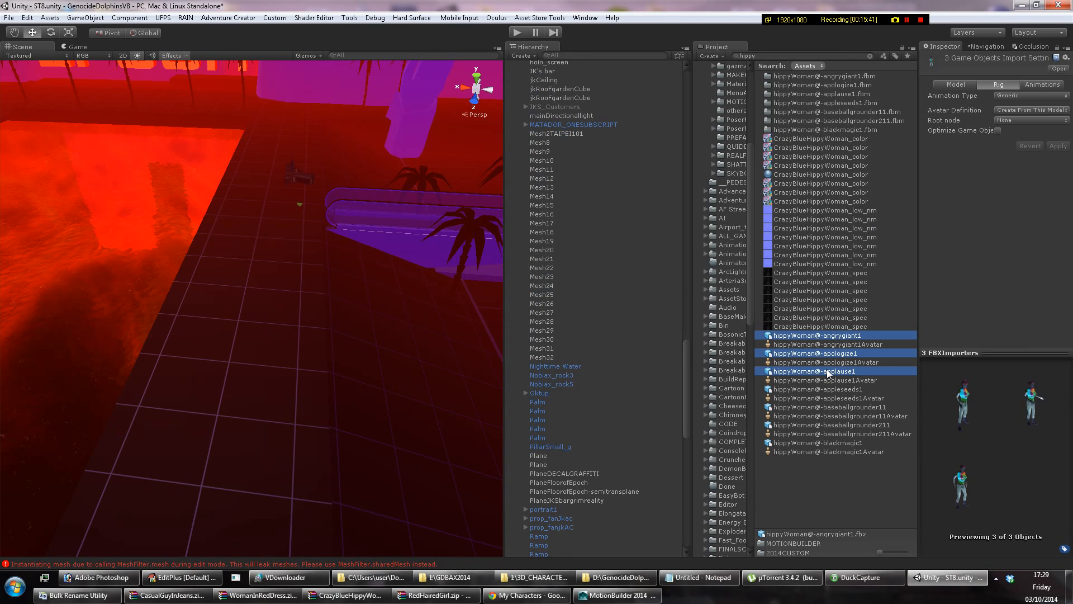
{"action": "left_click", "coordinate": [837, 407], "text": "ctrl"}
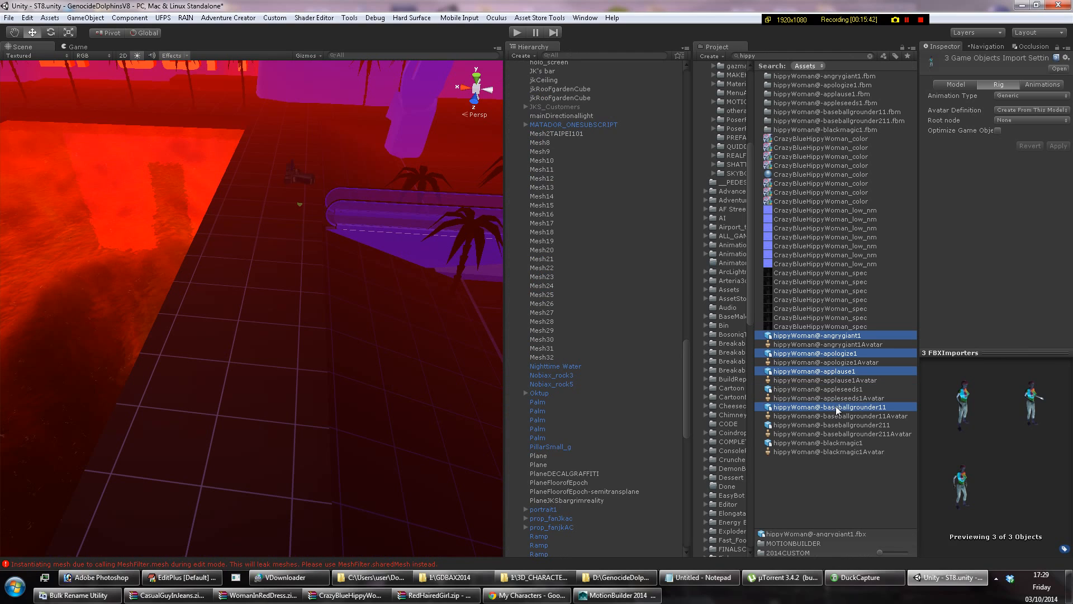
{"action": "left_click", "coordinate": [840, 434], "text": "ctrl"}
{"action": "left_click", "coordinate": [842, 426], "text": "ctrl"}
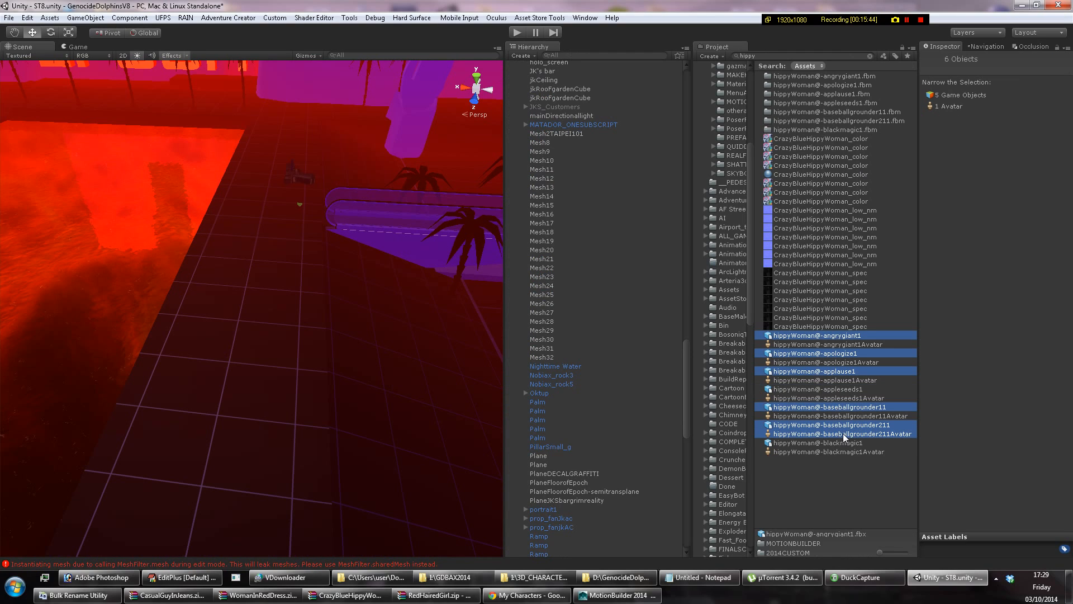
{"action": "left_click", "coordinate": [843, 434], "text": "ctrl"}
{"action": "left_click", "coordinate": [827, 442], "text": "ctrl"}
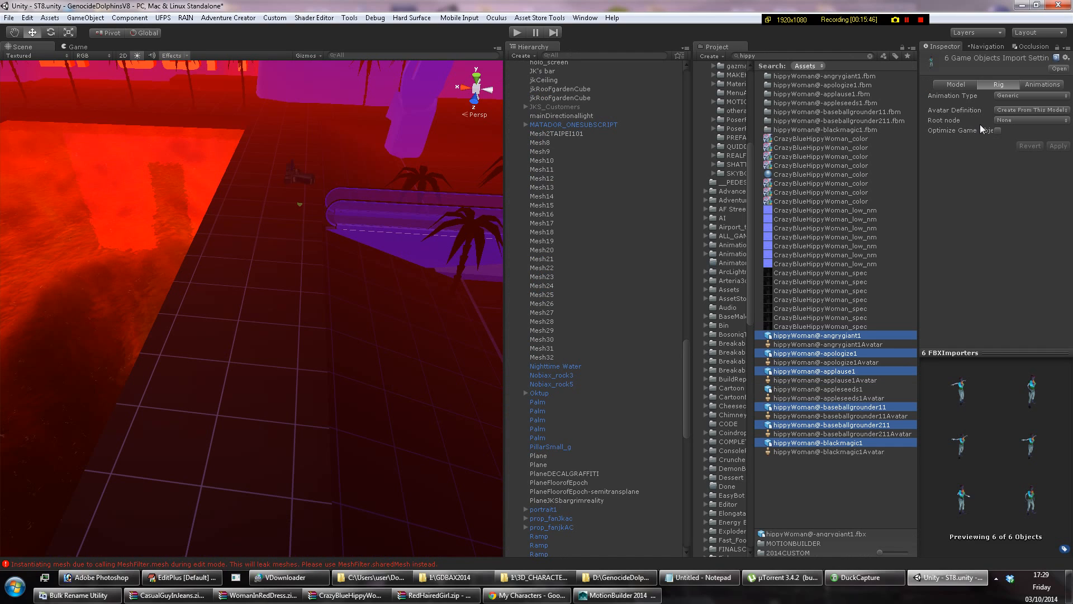
{"action": "left_click", "coordinate": [1030, 96]}
{"action": "left_click", "coordinate": [1022, 120]}
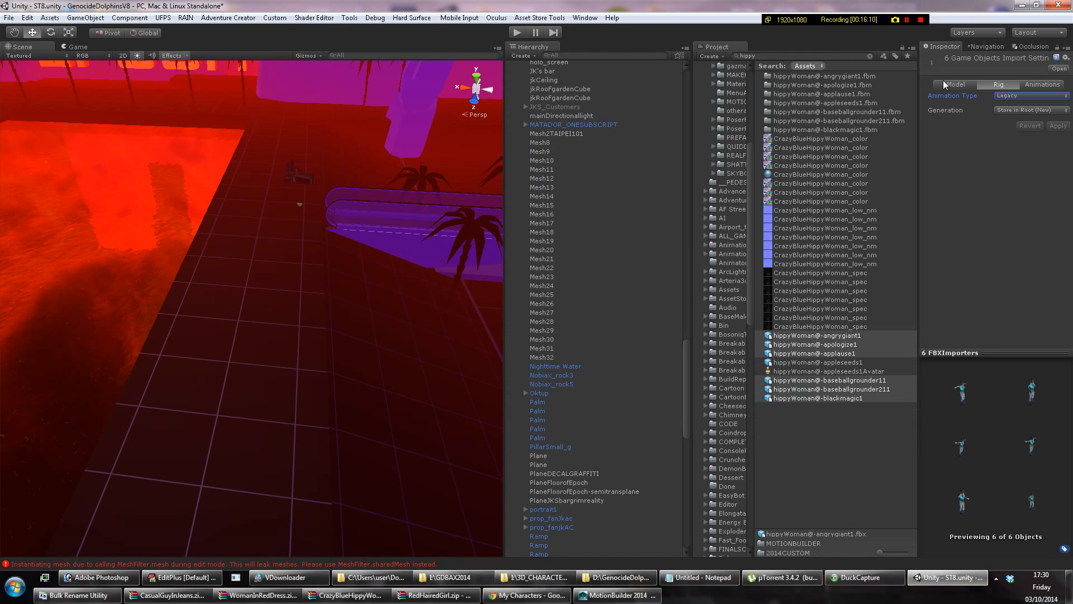
Preview the animation clips of the hippyWoman@-angrygiant1 and hippyWoman@-apologize1 models.
{"action": "left_click", "coordinate": [1030, 87]}
{"action": "left_click", "coordinate": [822, 336]}
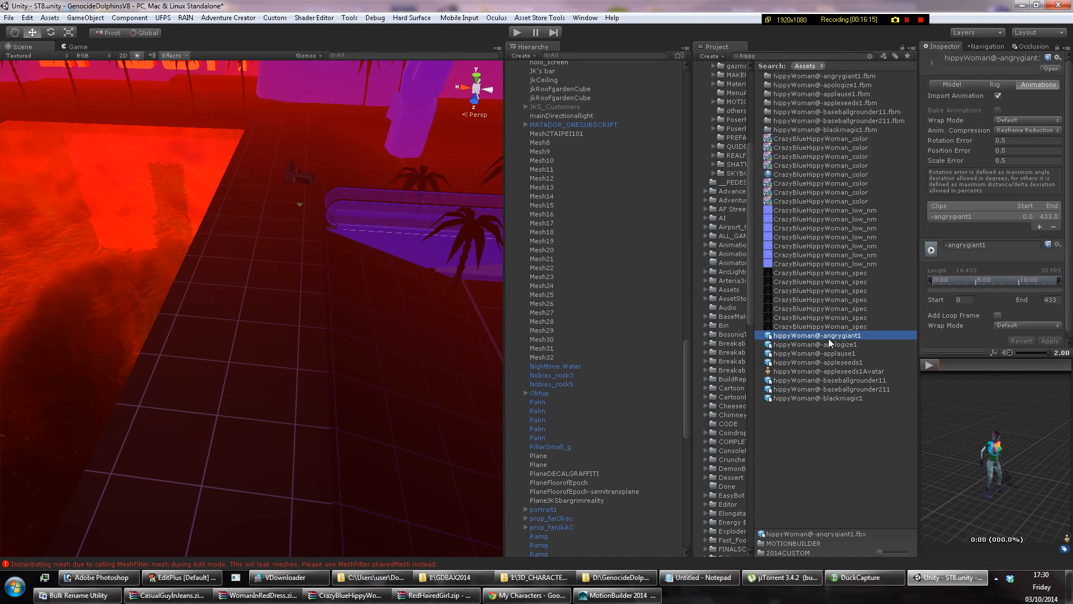
{"action": "left_click", "coordinate": [933, 365]}
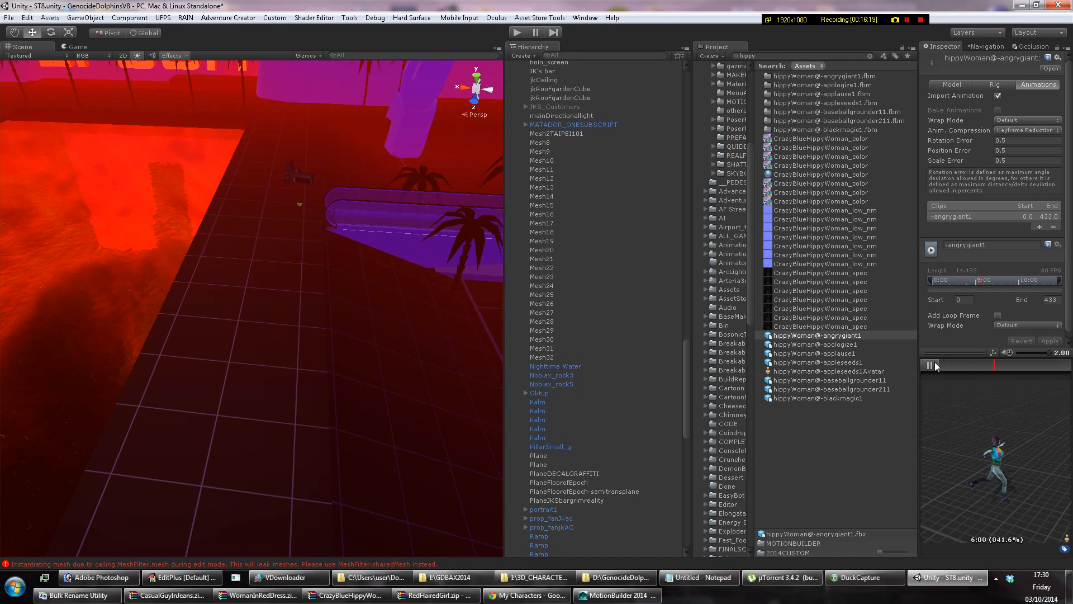
{"action": "left_click", "coordinate": [934, 363]}
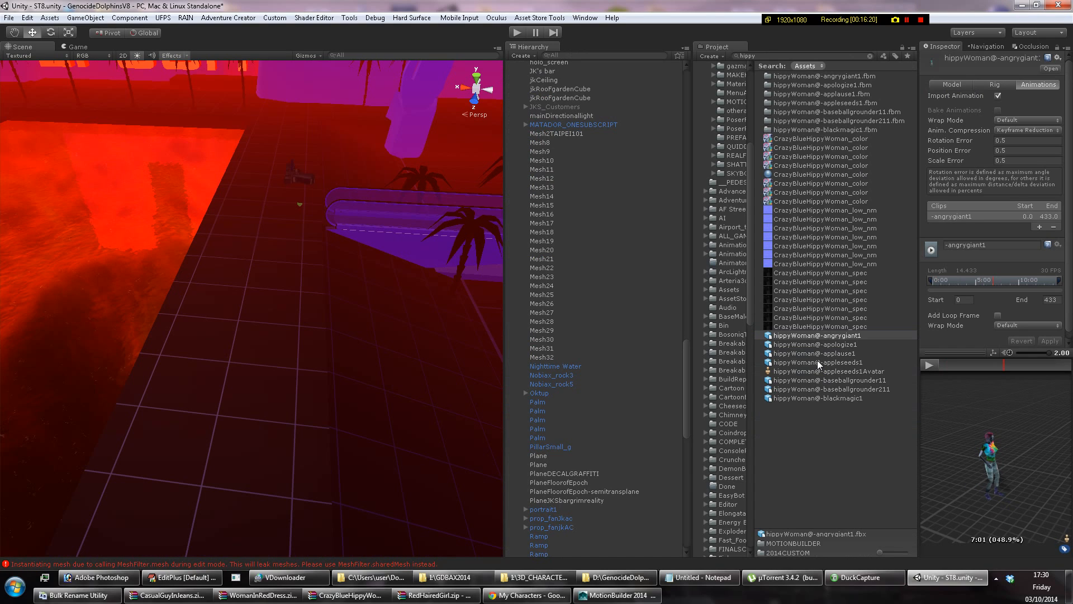
{"action": "key", "text": "Down"}
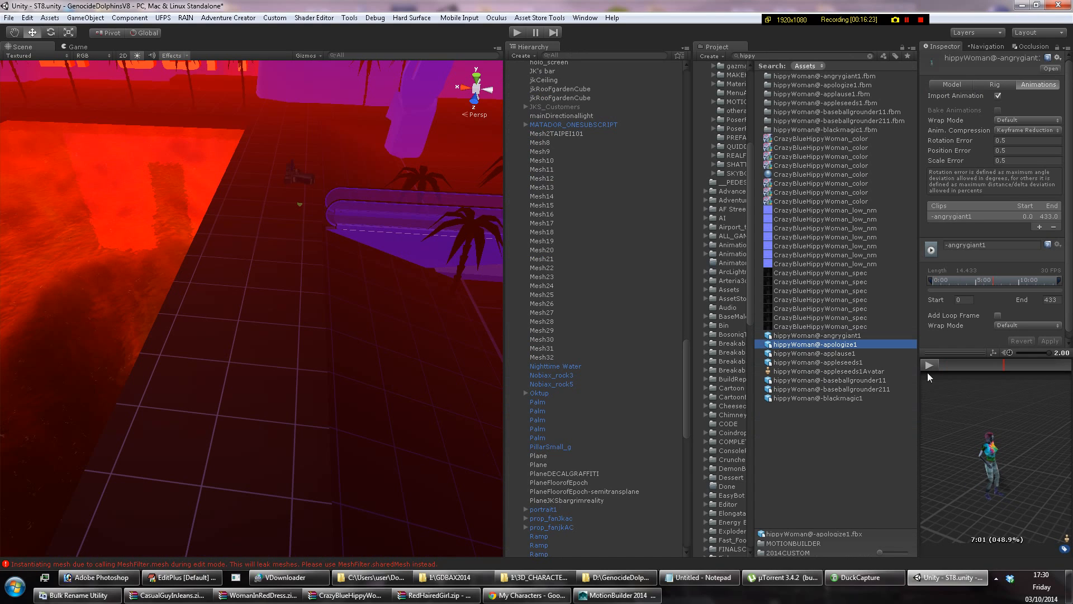
{"action": "left_click", "coordinate": [928, 365]}
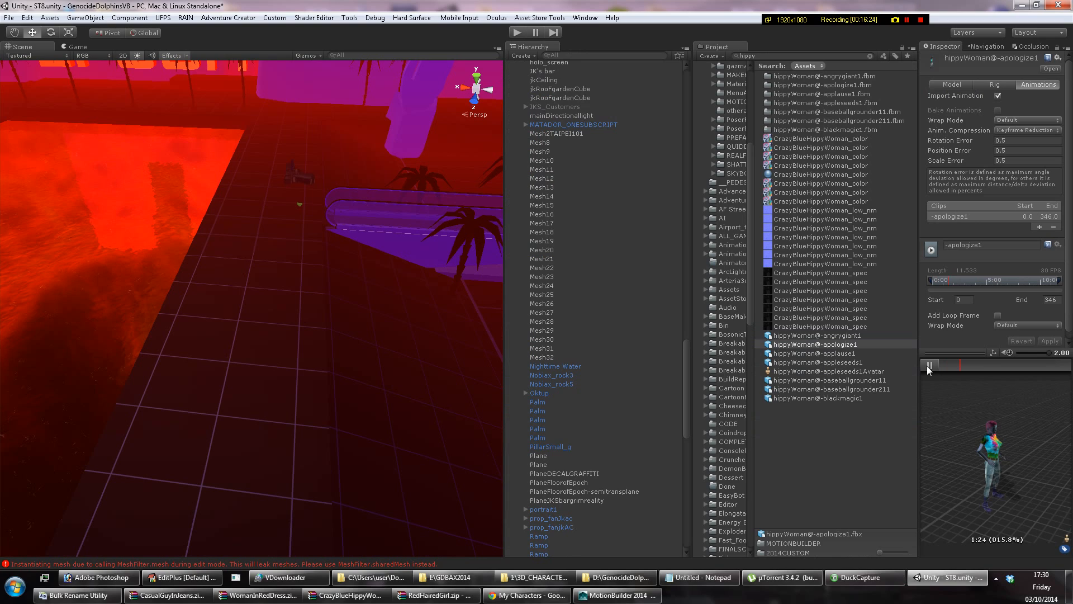
{"action": "left_click", "coordinate": [928, 366]}
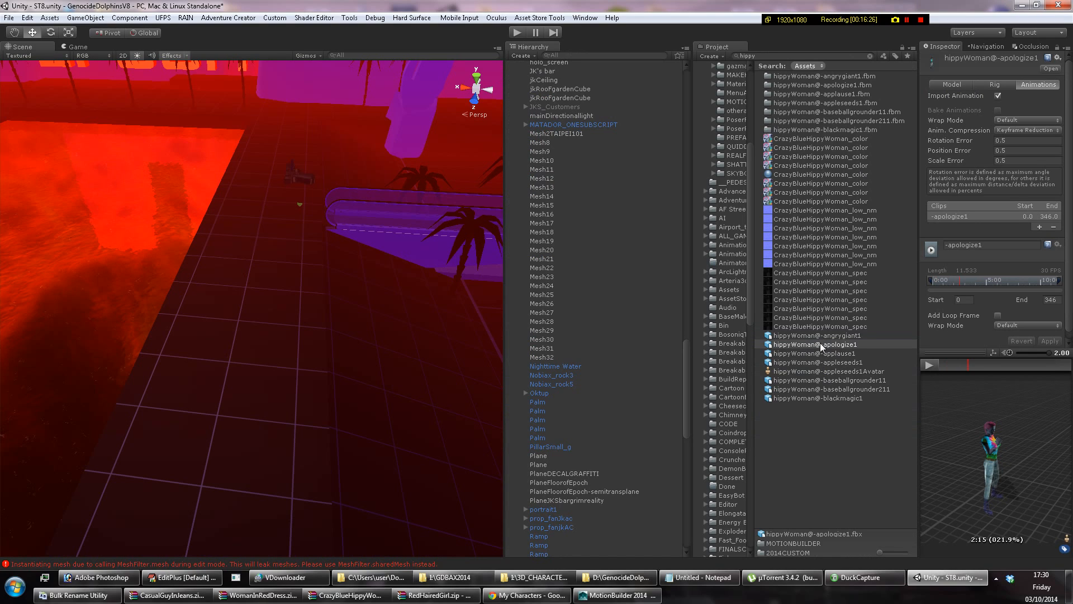
Place the hippyWoman@-apologize1 model on the grid floor in the scene and view it up close.
{"action": "left_click", "coordinate": [820, 343]}
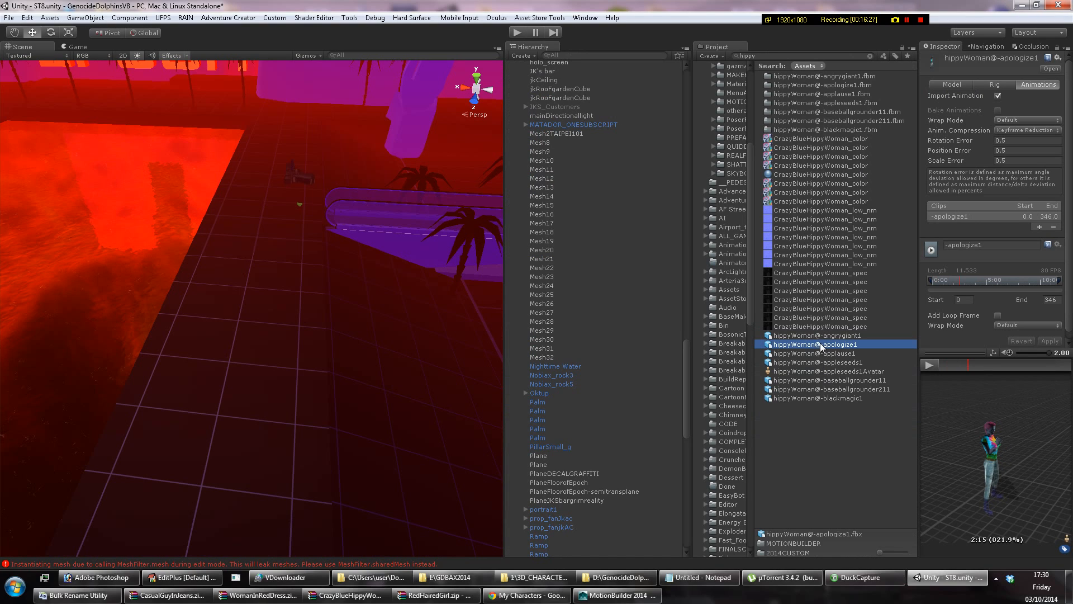
{"action": "left_click_drag", "start_coordinate": [821, 346], "coordinate": [271, 303]}
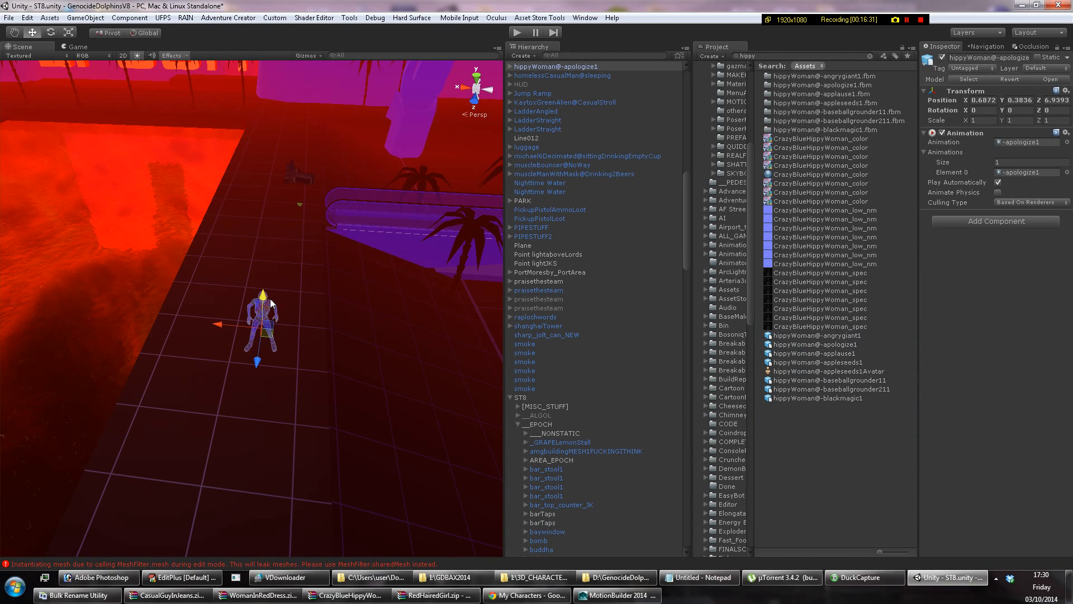
{"action": "left_click_drag", "start_coordinate": [260, 400], "coordinate": [314, 292], "text": "alt"}
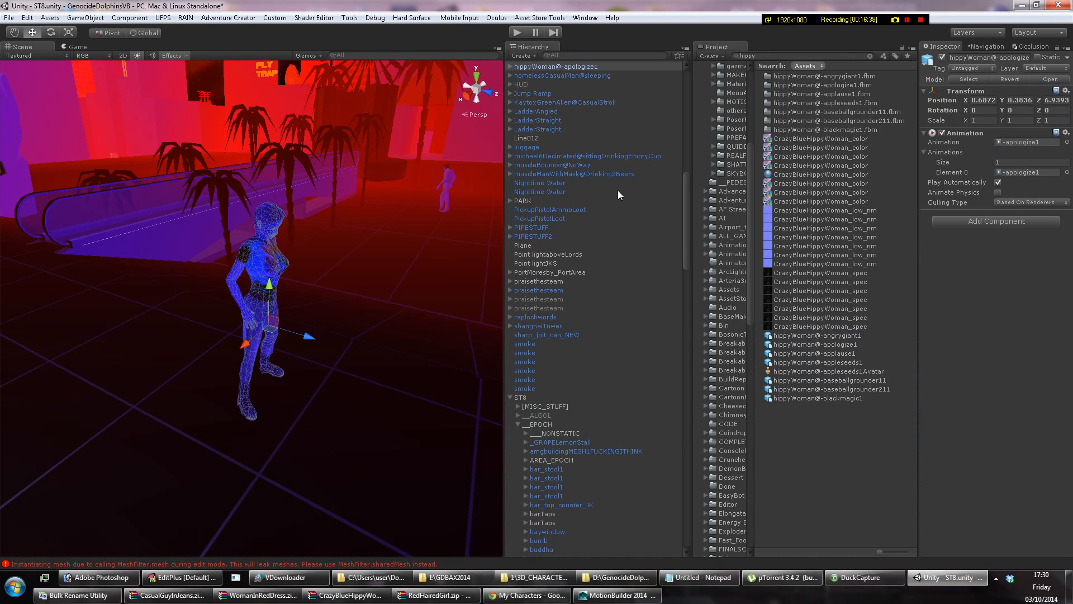
Select the _Triggers group in the scene and open the Adventure Creator Game Editor.
{"action": "scroll", "coordinate": [562, 139], "scroll_direction": "up", "scroll_amount": 20}
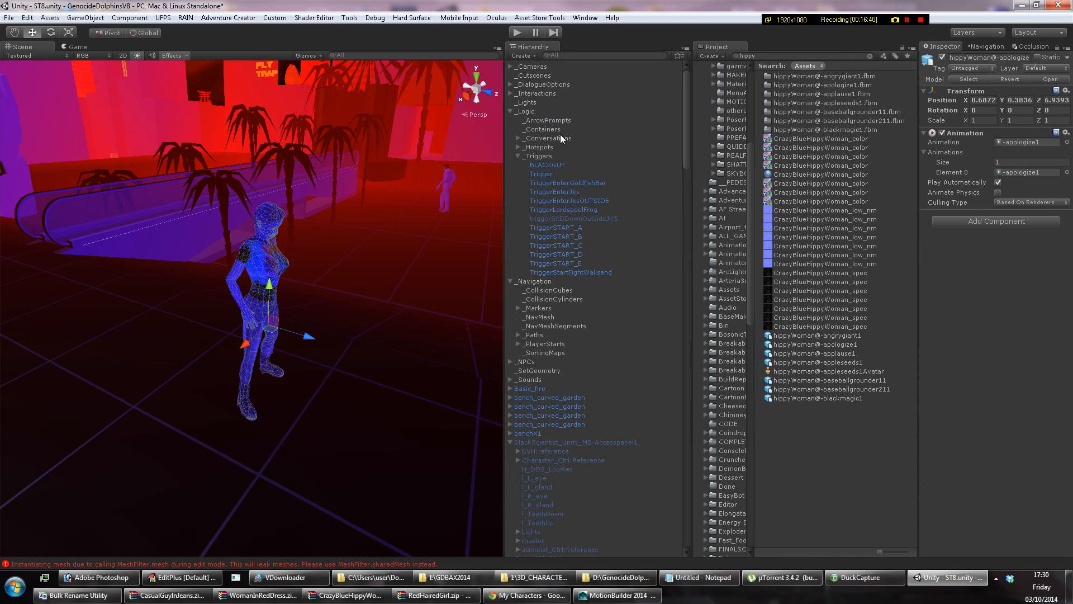
{"action": "left_click", "coordinate": [538, 156]}
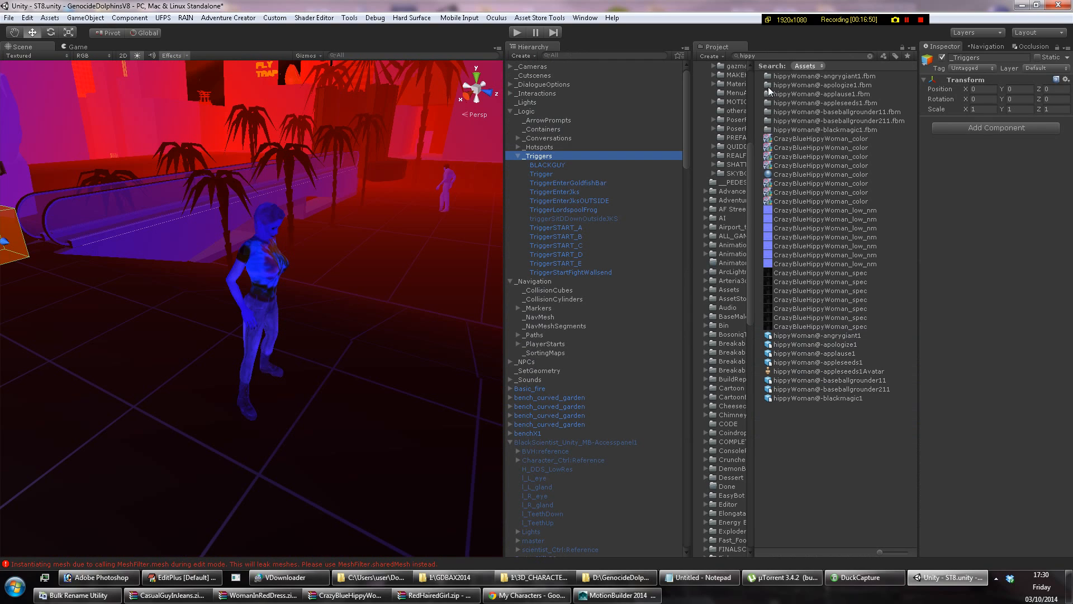
{"action": "left_click", "coordinate": [227, 19]}
{"action": "mouse_move", "coordinate": [239, 49]}
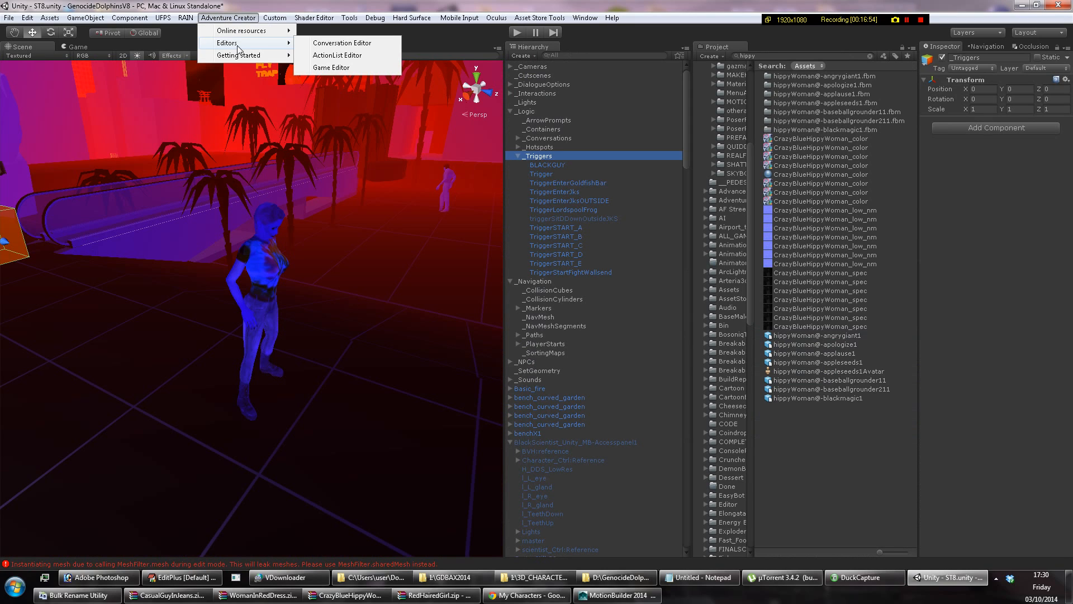
{"action": "left_click", "coordinate": [330, 68]}
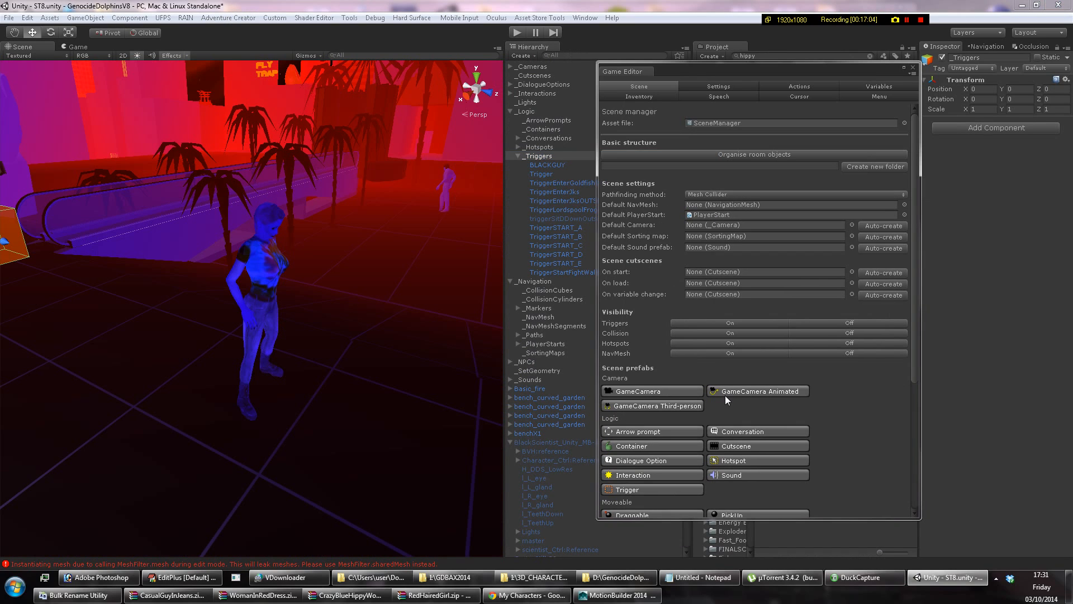
Add a default trigger and another one named TRIGGERHIPPYWOMANTEST to the scene, and close the Game Editor.
{"action": "scroll", "coordinate": [726, 395], "scroll_direction": "down", "scroll_amount": 5}
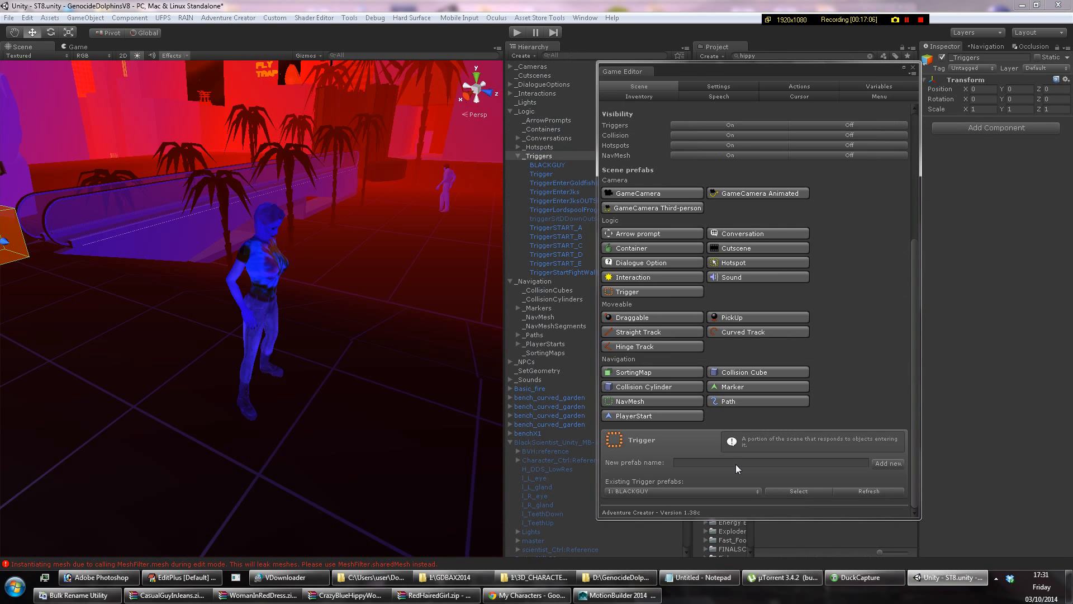
{"action": "left_click", "coordinate": [649, 290]}
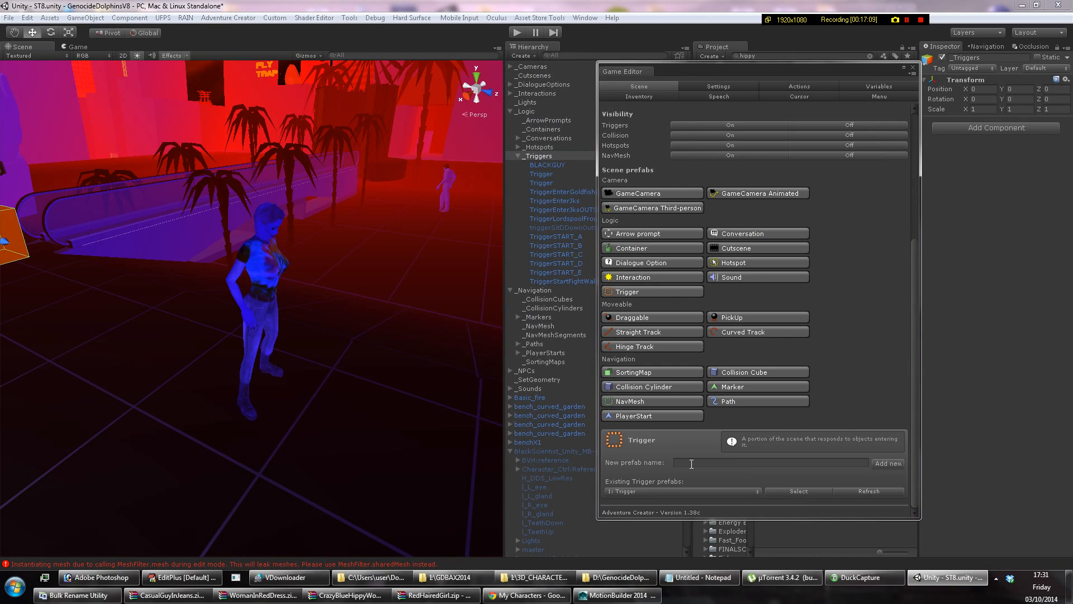
{"action": "left_click", "coordinate": [691, 464]}
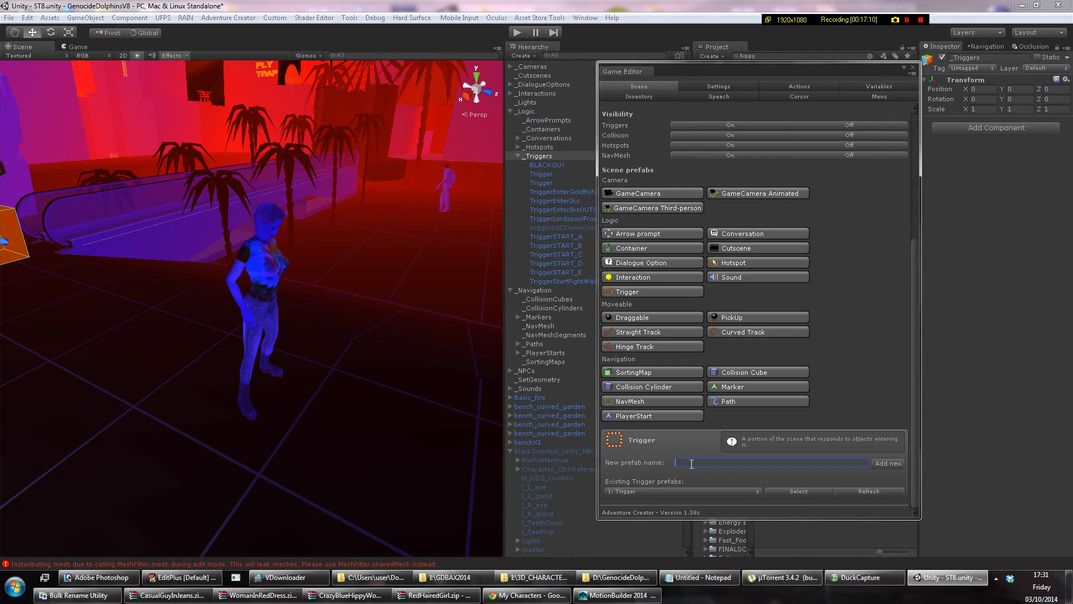
{"action": "type", "text": "TRIGGERHIPPYWOMANTEST"}
{"action": "left_click", "coordinate": [889, 462]}
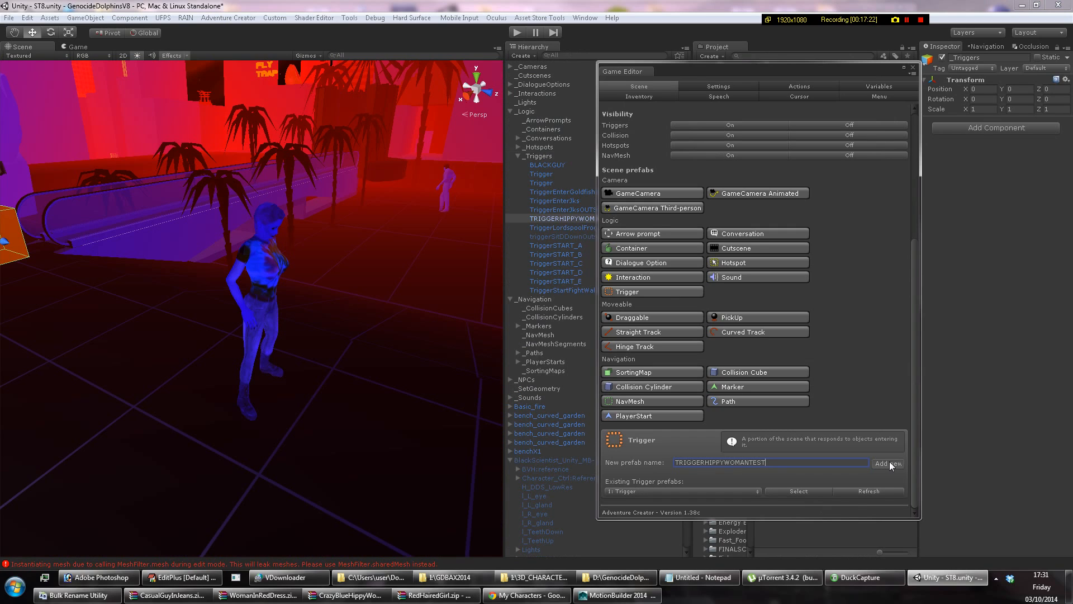
{"action": "left_click", "coordinate": [913, 68]}
{"action": "scroll", "coordinate": [140, 214], "scroll_direction": "down", "scroll_amount": 3}
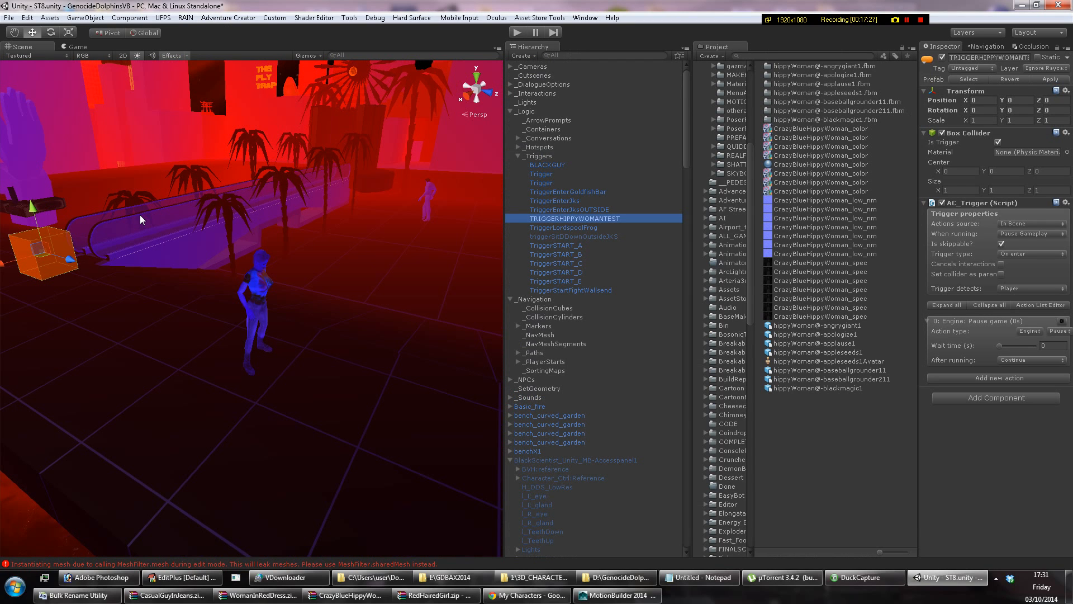
{"action": "left_click_drag", "start_coordinate": [140, 215], "coordinate": [75, 276], "text": "alt"}
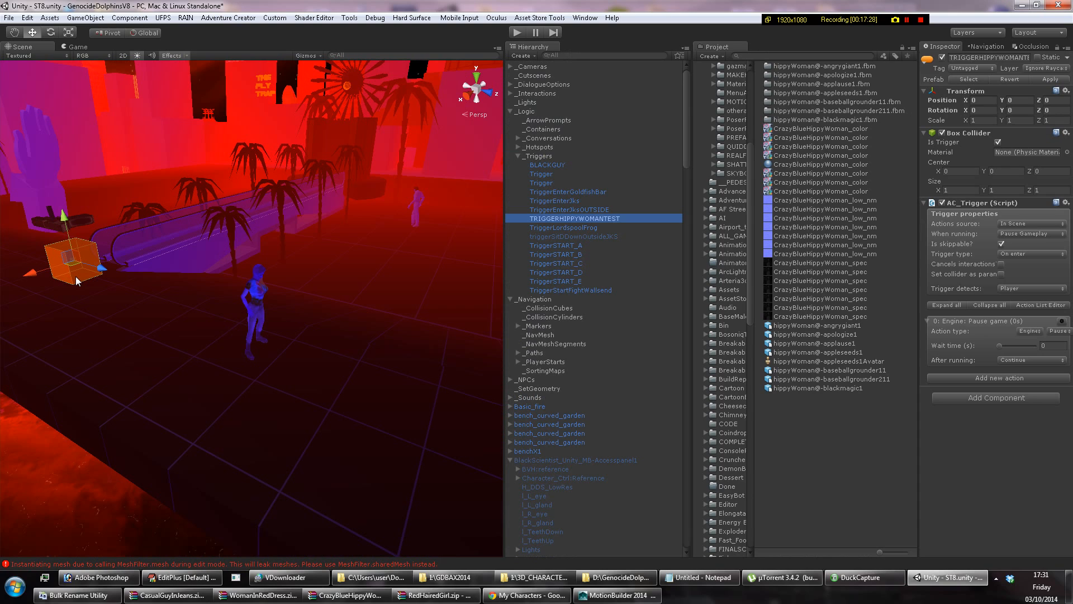
Copy the TriggerSTART_E transform and paste its values onto the TRIGGERHIPPYWOMANTEST trigger.
{"action": "left_click", "coordinate": [555, 281]}
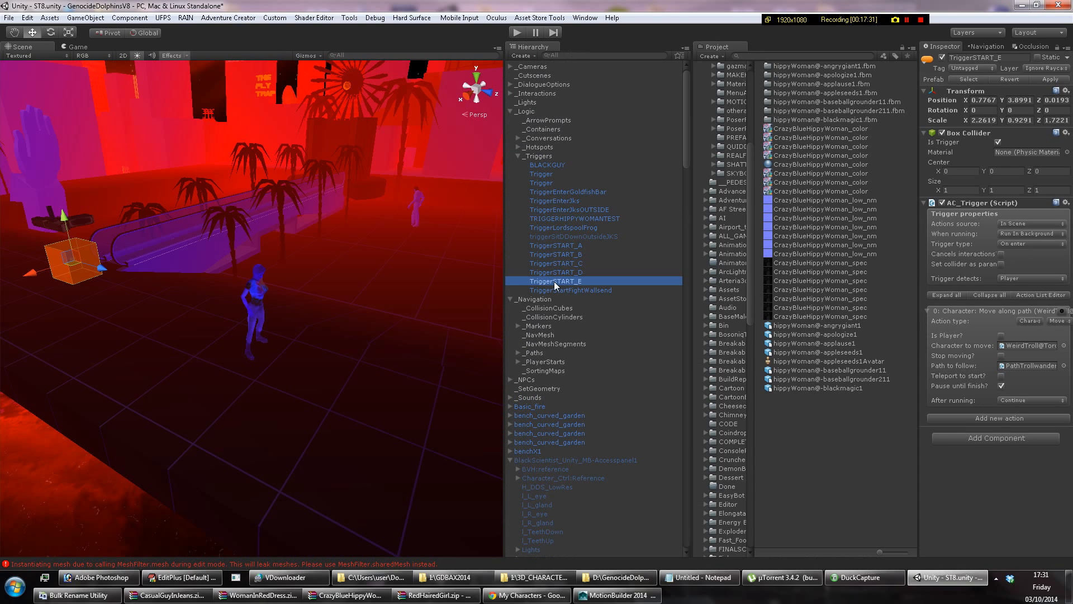
{"action": "left_click_drag", "start_coordinate": [202, 215], "coordinate": [89, 158], "text": "alt"}
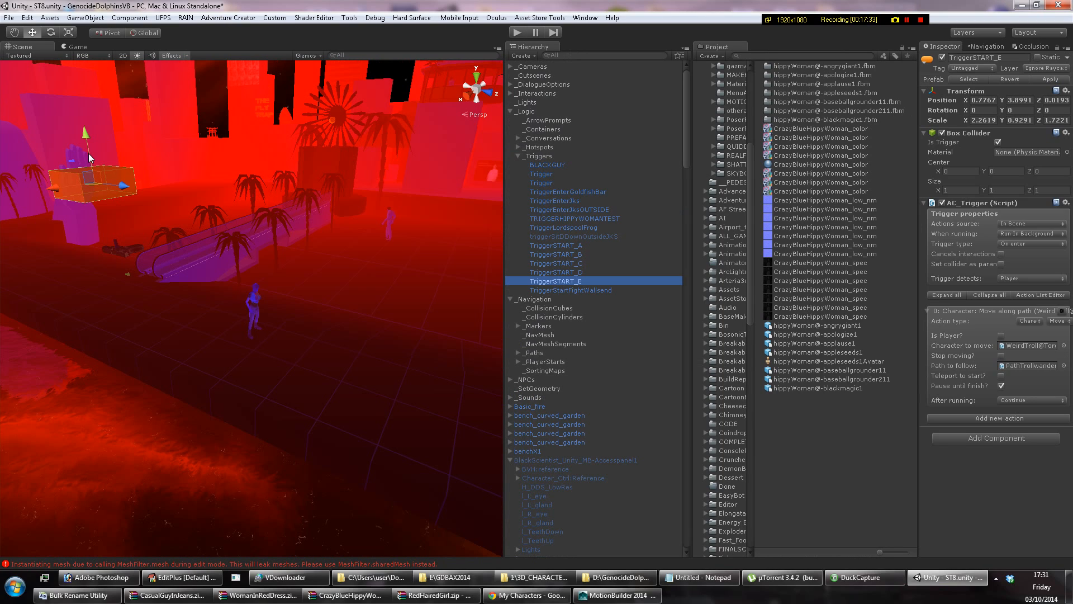
{"action": "right_click", "coordinate": [960, 90]}
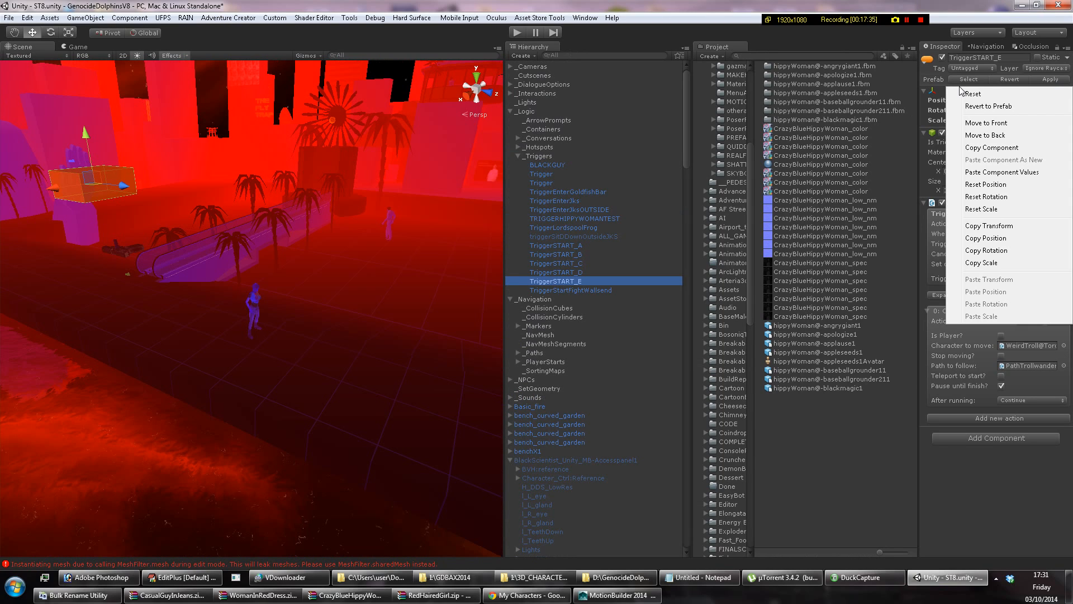
{"action": "left_click", "coordinate": [993, 177]}
{"action": "right_click", "coordinate": [959, 152]}
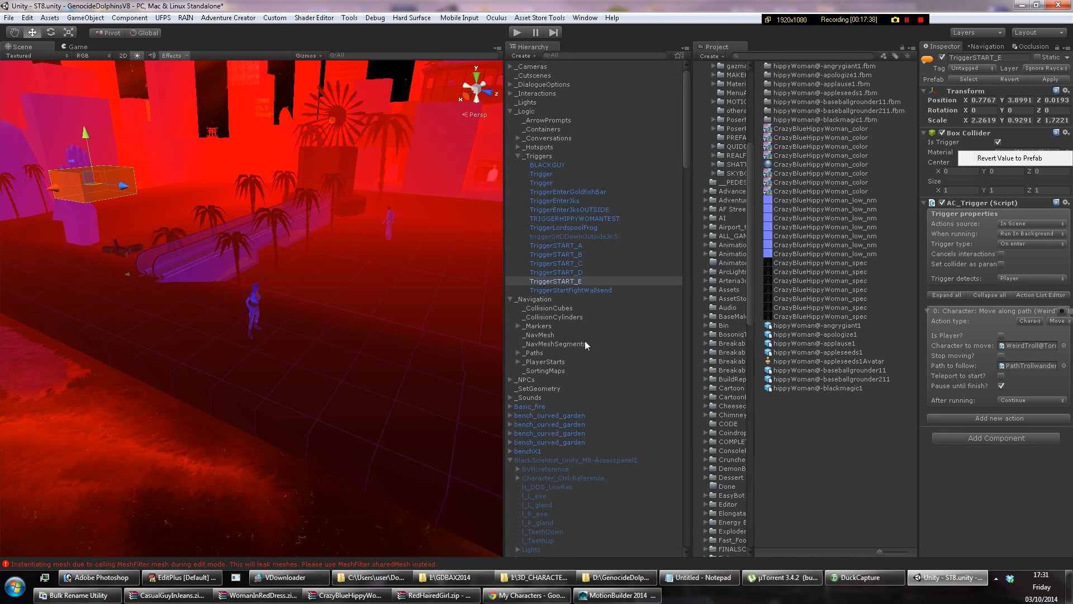
{"action": "left_click", "coordinate": [576, 219]}
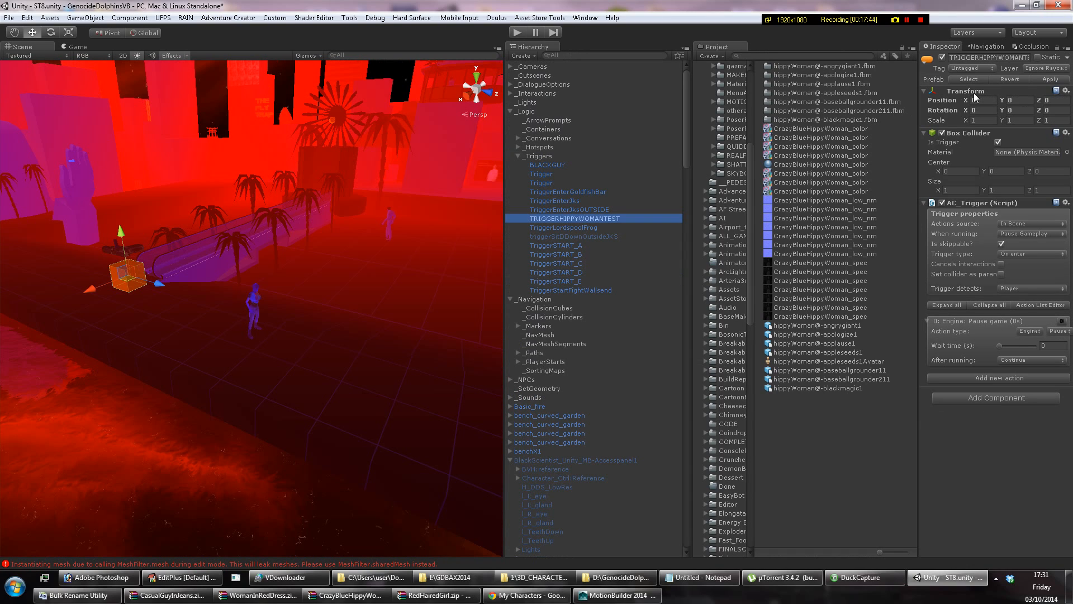
{"action": "right_click", "coordinate": [976, 98]}
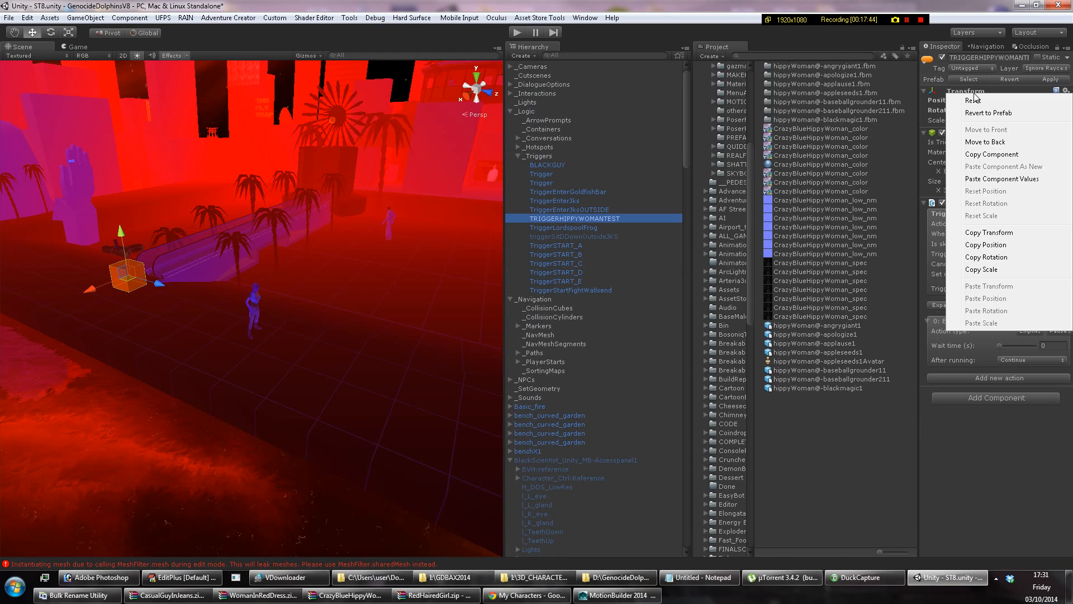
{"action": "left_click", "coordinate": [998, 179]}
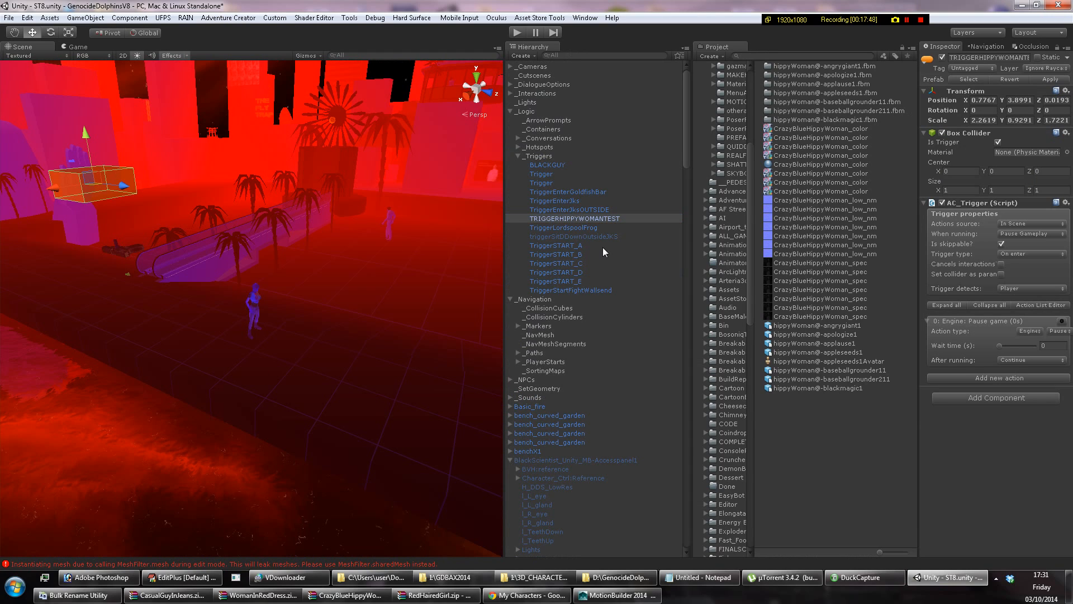
Set TRIGGERHIPPYWOMANTEST to Run In Background and give its Pause game action a wait time of 5.7 s.
{"action": "left_click", "coordinate": [1022, 234]}
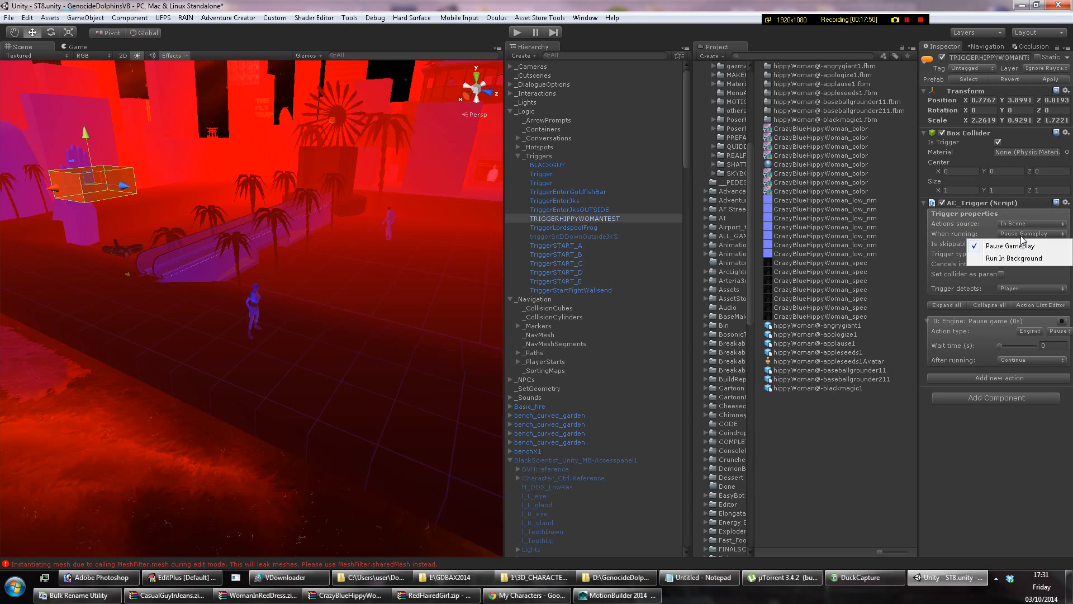
{"action": "left_click", "coordinate": [1018, 258]}
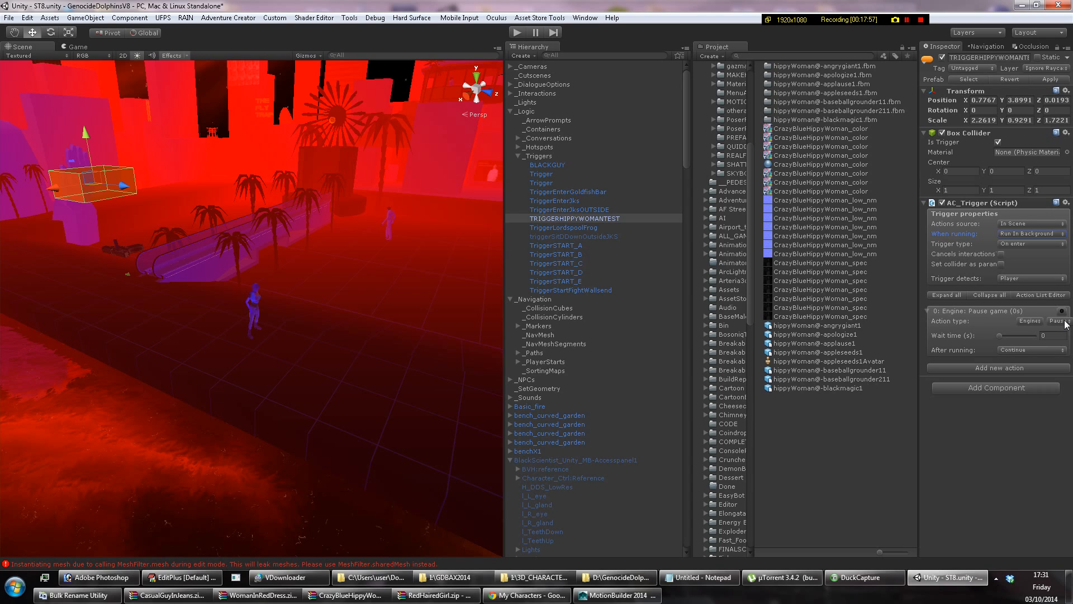
{"action": "left_click", "coordinate": [1022, 337]}
Add the NPC script component to the hippyWoman@-apologize1 model in the scene.
{"action": "left_click", "coordinate": [250, 296]}
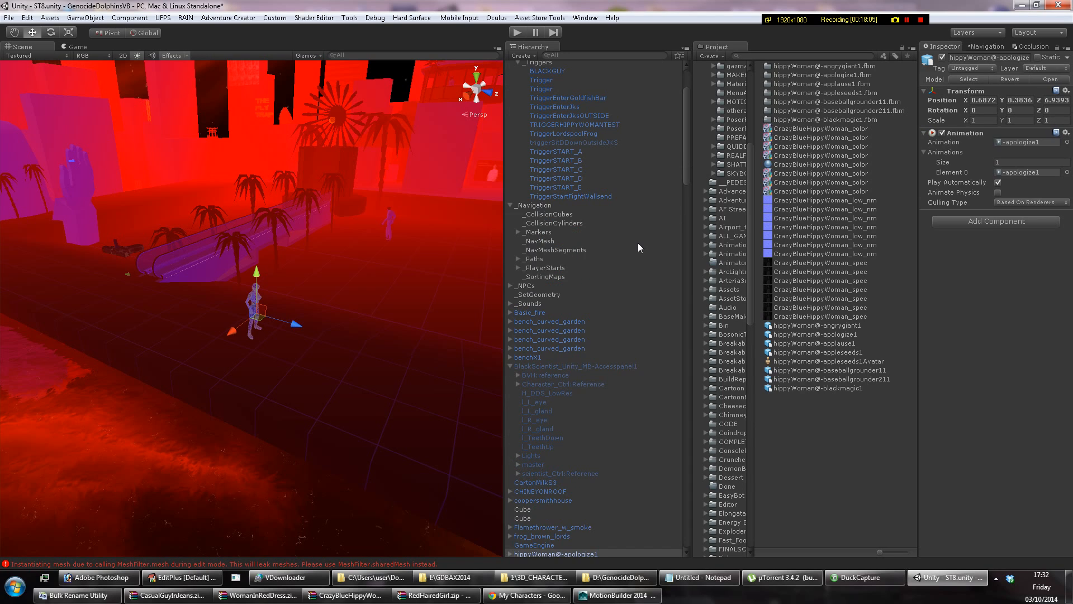
{"action": "left_click", "coordinate": [996, 221]}
{"action": "key", "text": "Return"}
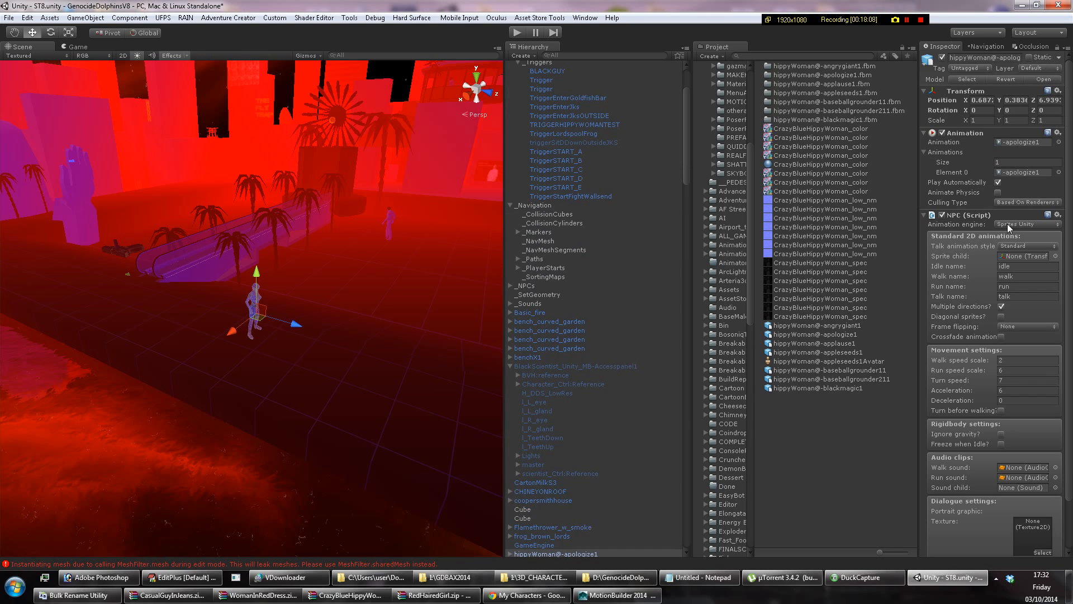
Clear the model's default animation, set its Animations size to 0, and turn off Play Automatically.
{"action": "left_click", "coordinate": [1038, 143]}
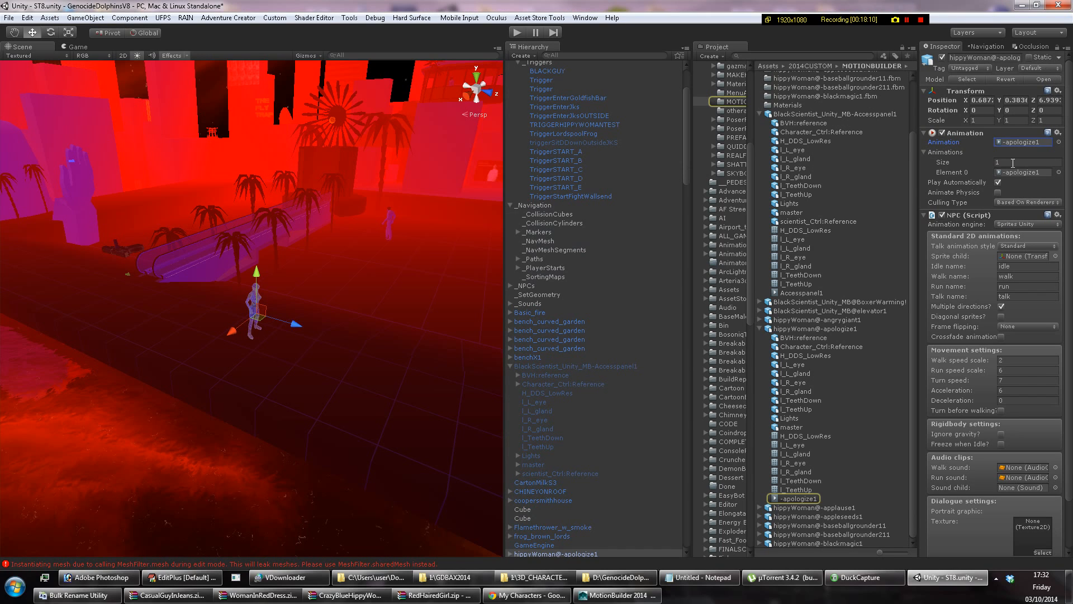
{"action": "left_click", "coordinate": [1059, 142]}
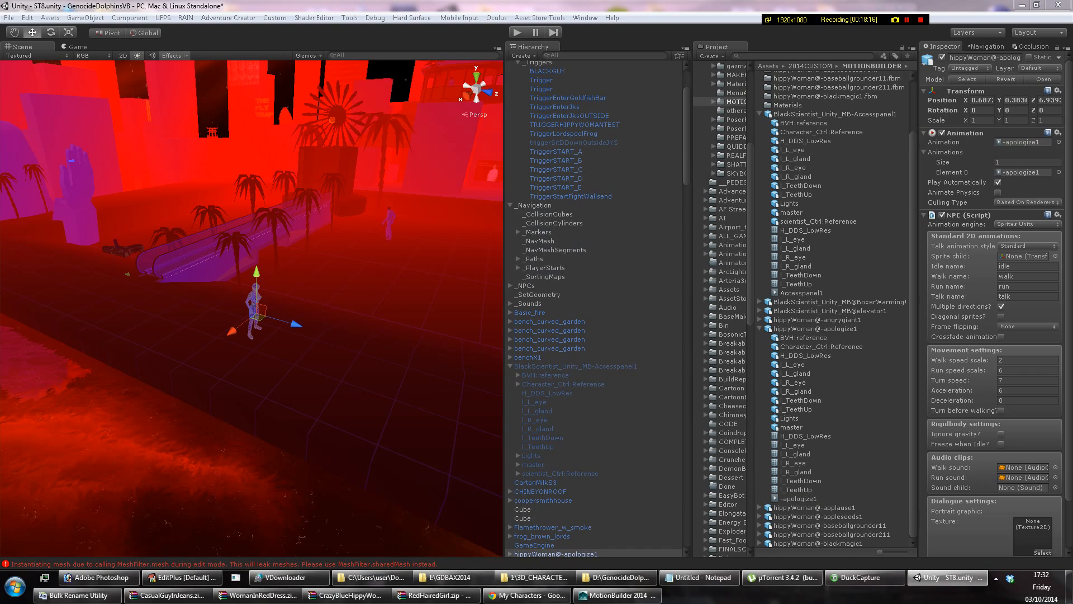
{"action": "double_click", "coordinate": [1018, 171]}
{"action": "left_click", "coordinate": [1009, 162]}
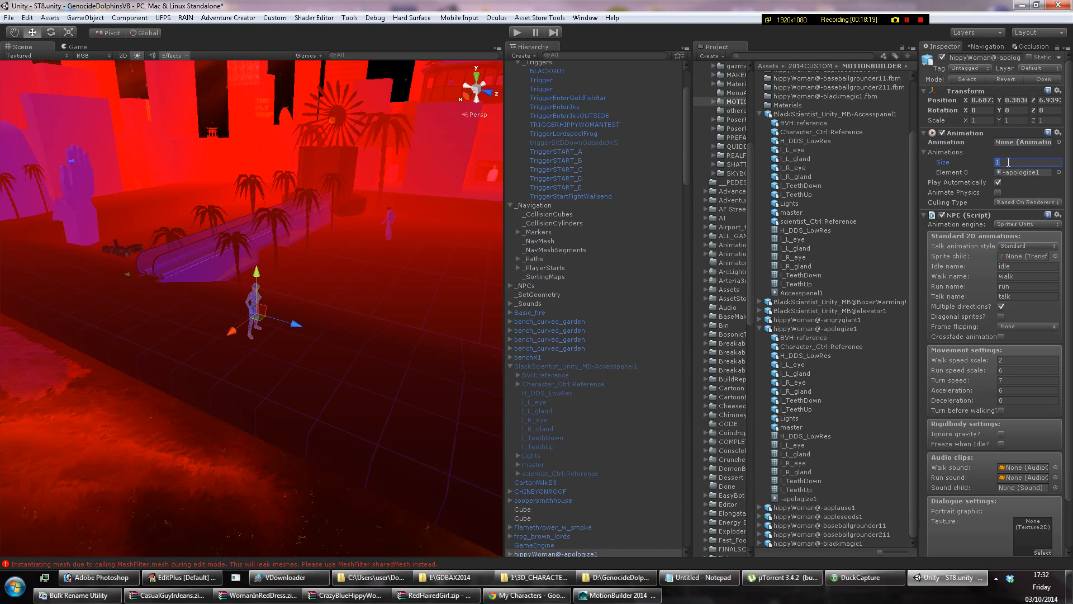
{"action": "type", "text": "0"}
{"action": "key", "text": "Return"}
{"action": "left_click", "coordinate": [998, 173]}
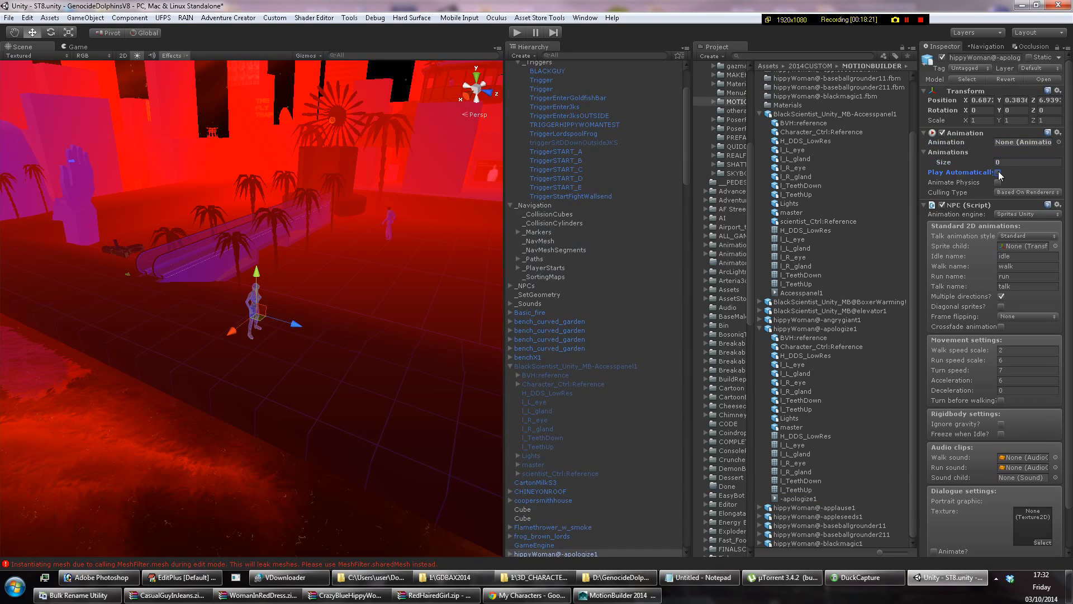
Set the NPC script's animation engine to Legacy and assign the -apologize1 clip as its Idle animation.
{"action": "left_click", "coordinate": [1034, 214]}
{"action": "left_click", "coordinate": [1007, 229]}
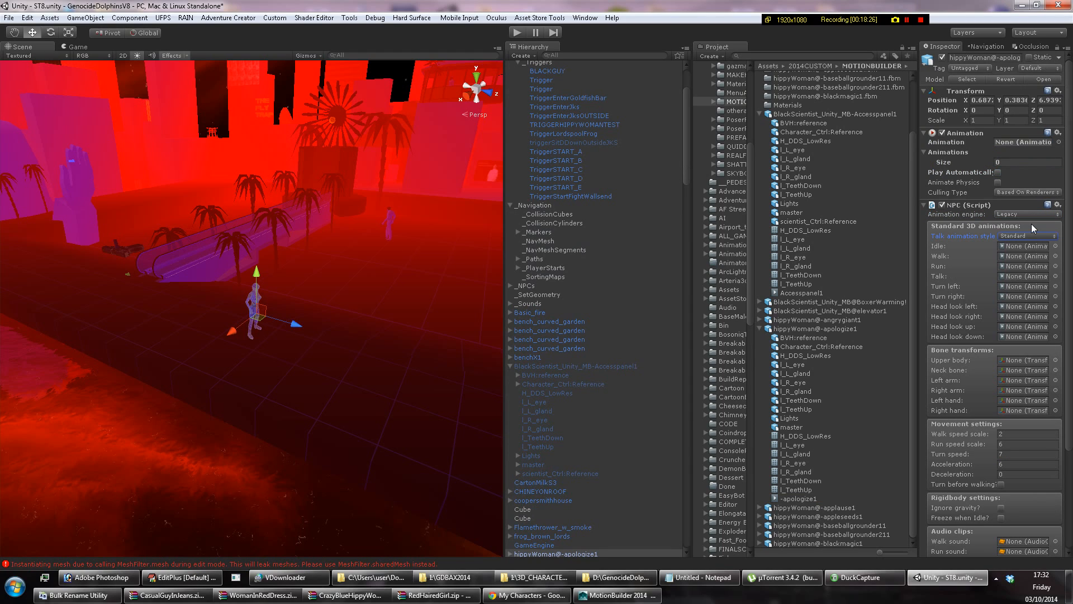
{"action": "left_click", "coordinate": [1056, 246]}
{"action": "scroll", "coordinate": [1018, 281], "scroll_direction": "down", "scroll_amount": 3}
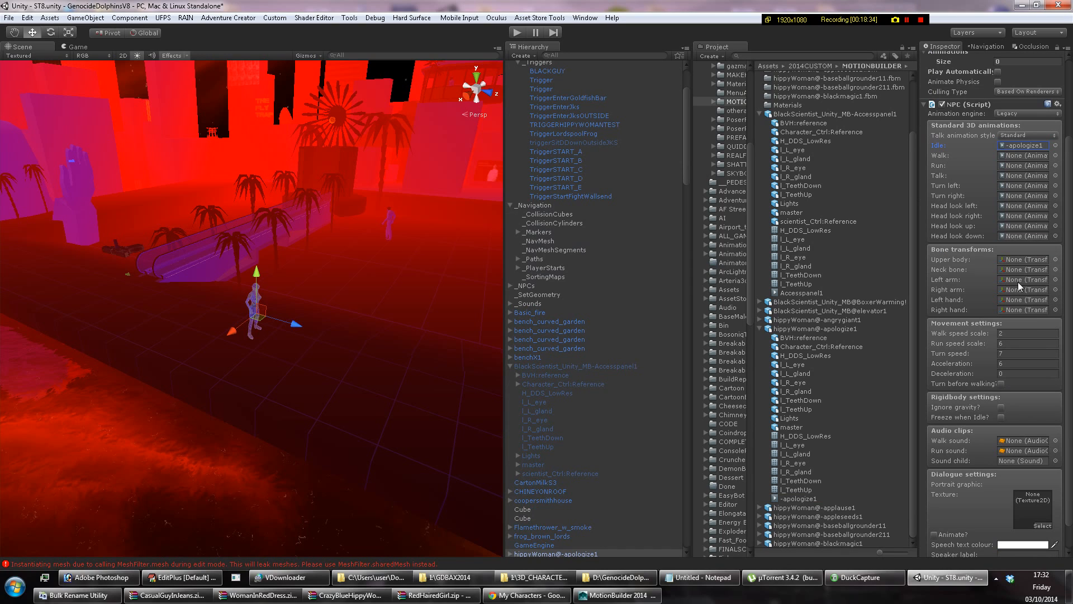
{"action": "scroll", "coordinate": [1018, 282], "scroll_direction": "down", "scroll_amount": 1}
{"action": "scroll", "coordinate": [925, 205], "scroll_direction": "up", "scroll_amount": 4}
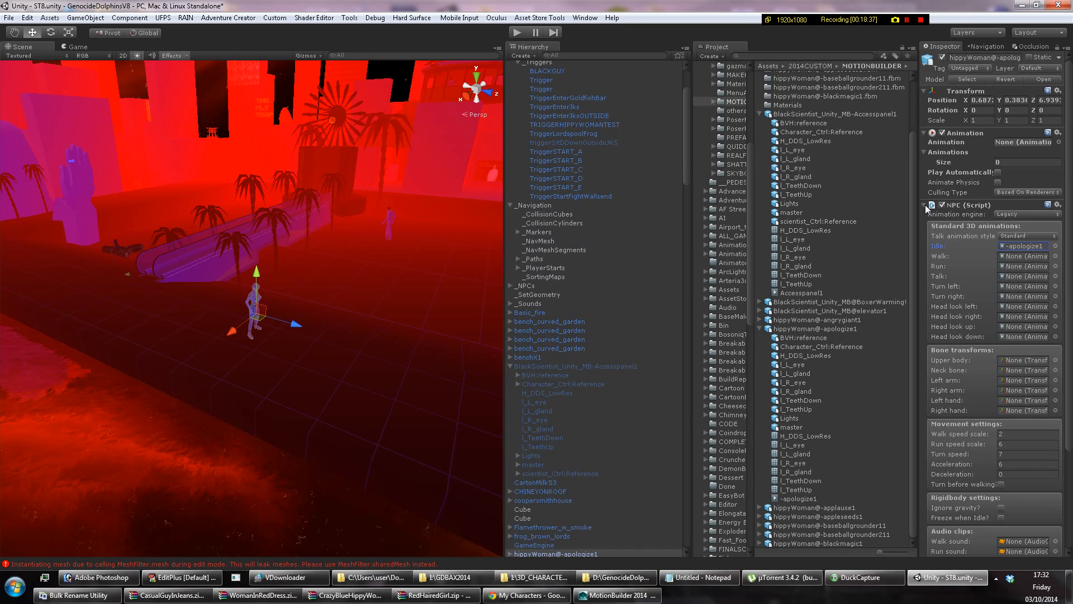
{"action": "left_click", "coordinate": [925, 204]}
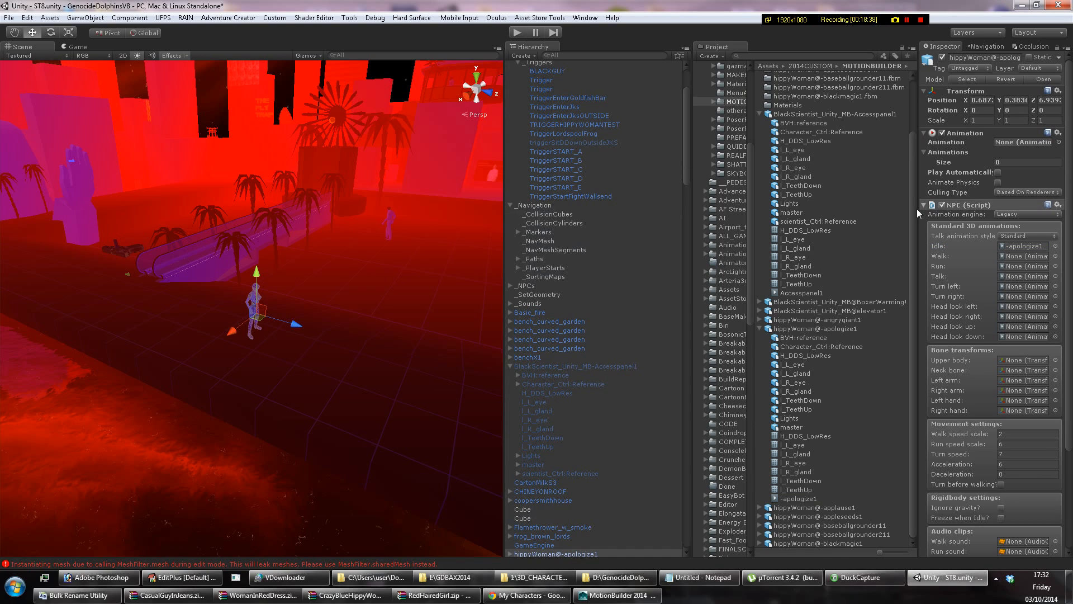
{"action": "left_click", "coordinate": [921, 206]}
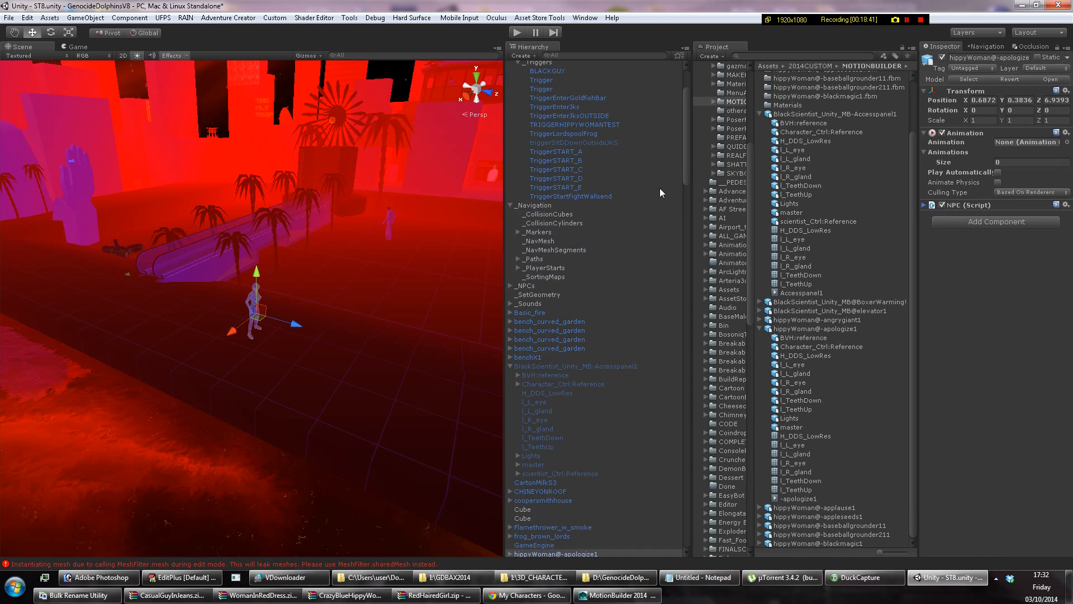
{"action": "left_click", "coordinate": [924, 205]}
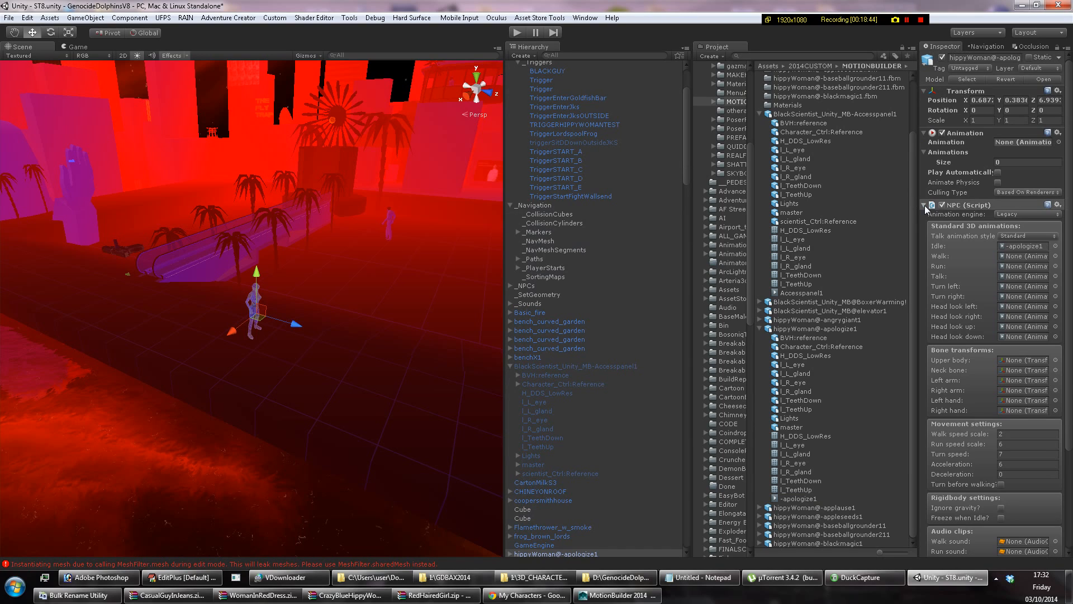
{"action": "left_click", "coordinate": [925, 205]}
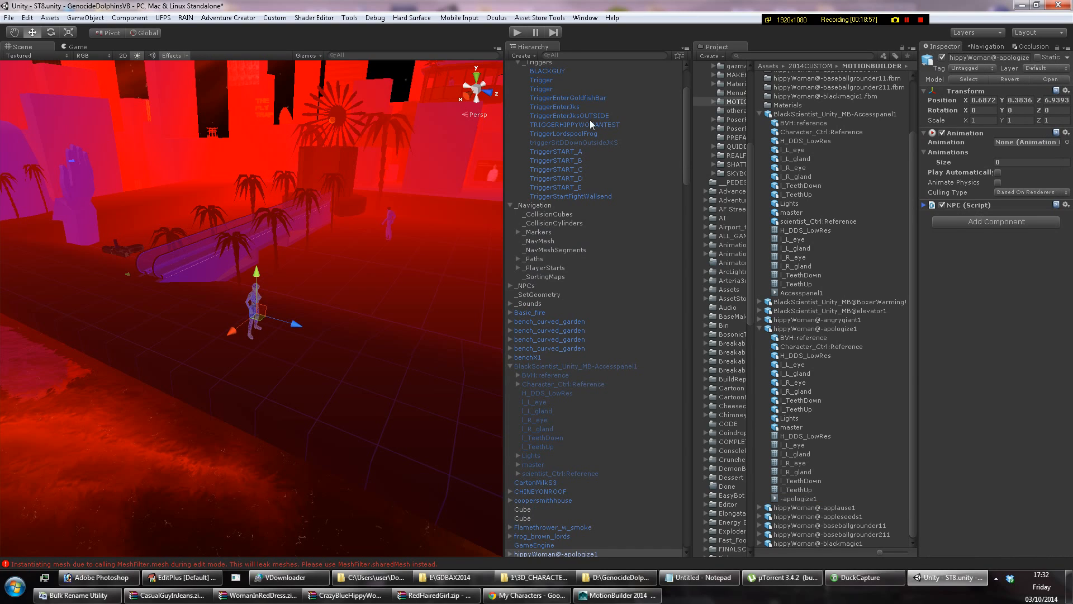
Select the TRIGGERHIPPYWOMANTEST trigger and run the scene in play mode.
{"action": "scroll", "coordinate": [589, 119], "scroll_direction": "up", "scroll_amount": 4}
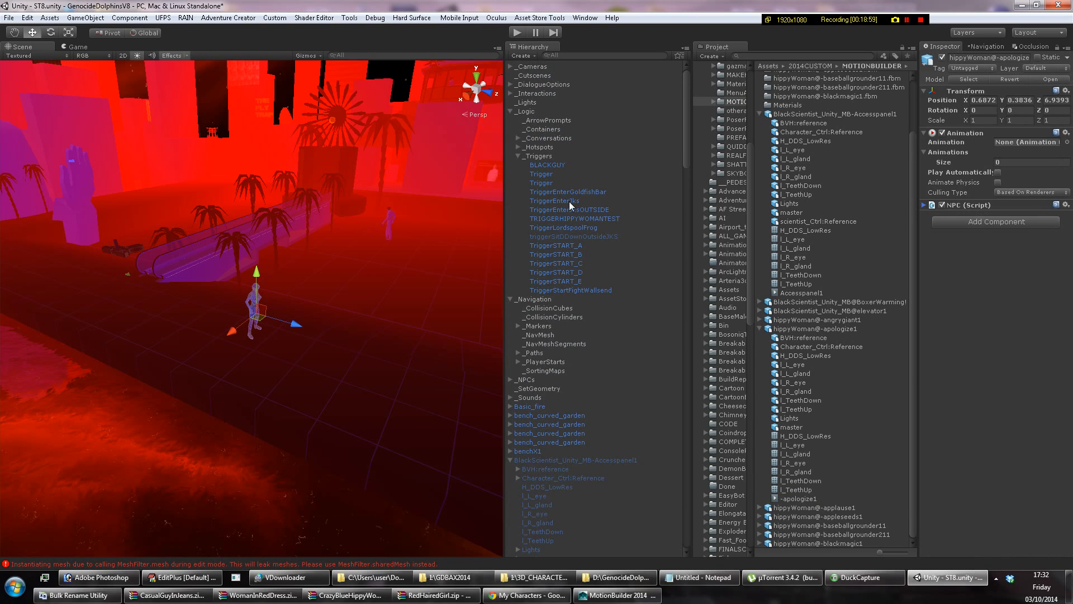
{"action": "left_click", "coordinate": [572, 219]}
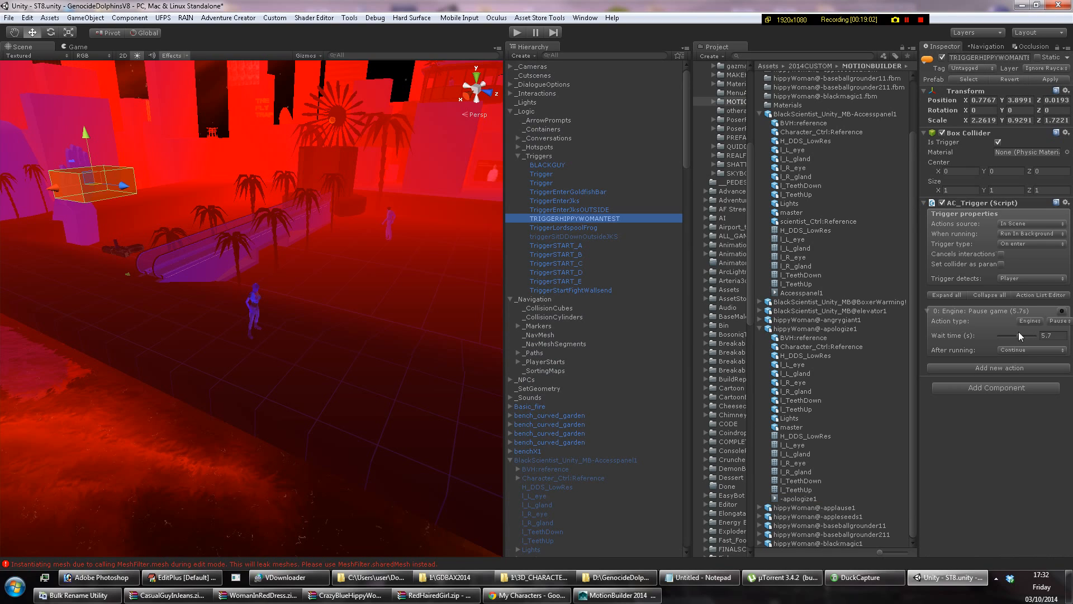
{"action": "left_click", "coordinate": [518, 32]}
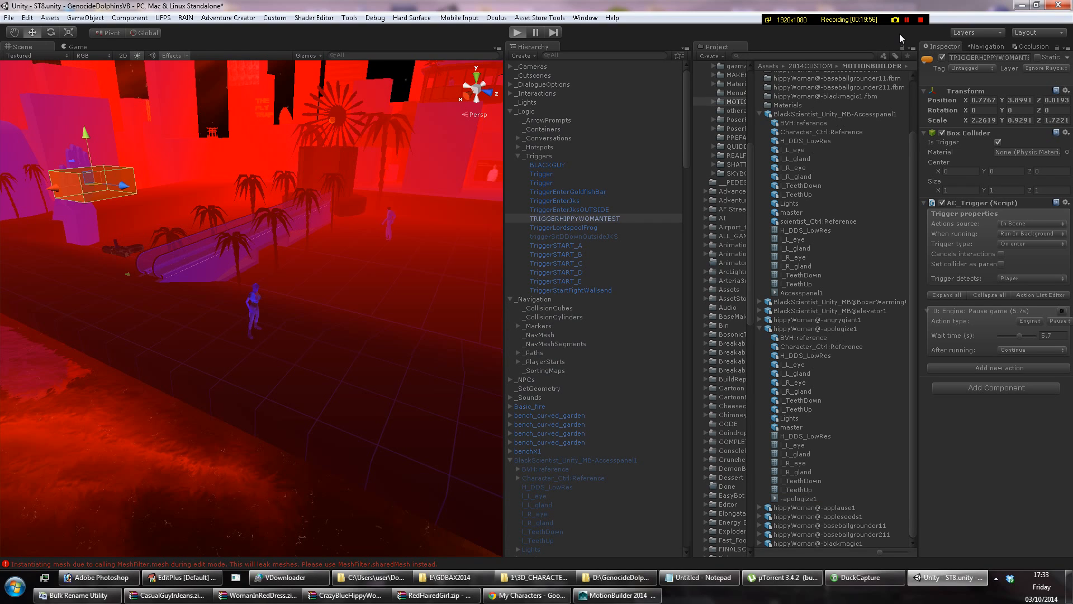
{"action": "left_click", "coordinate": [906, 20]}
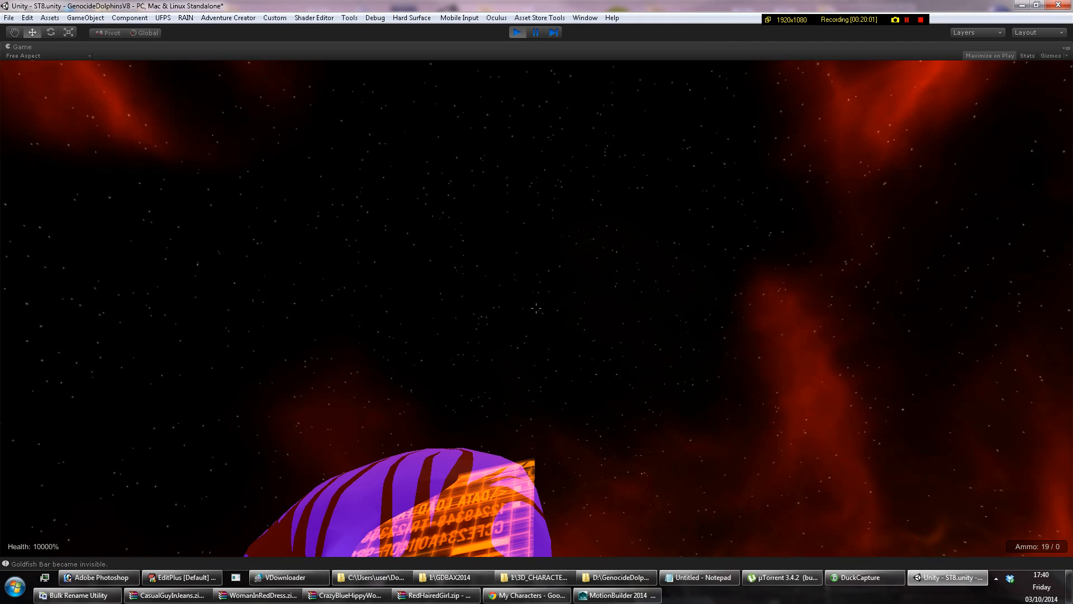
Walk the player around the hippy woman in the running game to watch her animation from near and far.
{"action": "left_click", "coordinate": [536, 308]}
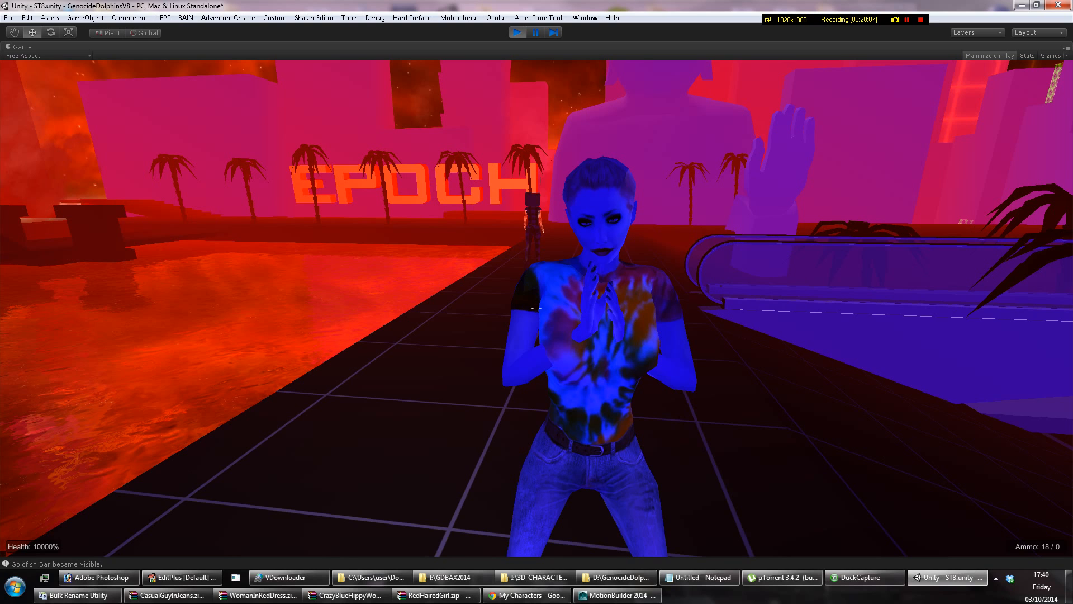
{"action": "key", "text": "a"}
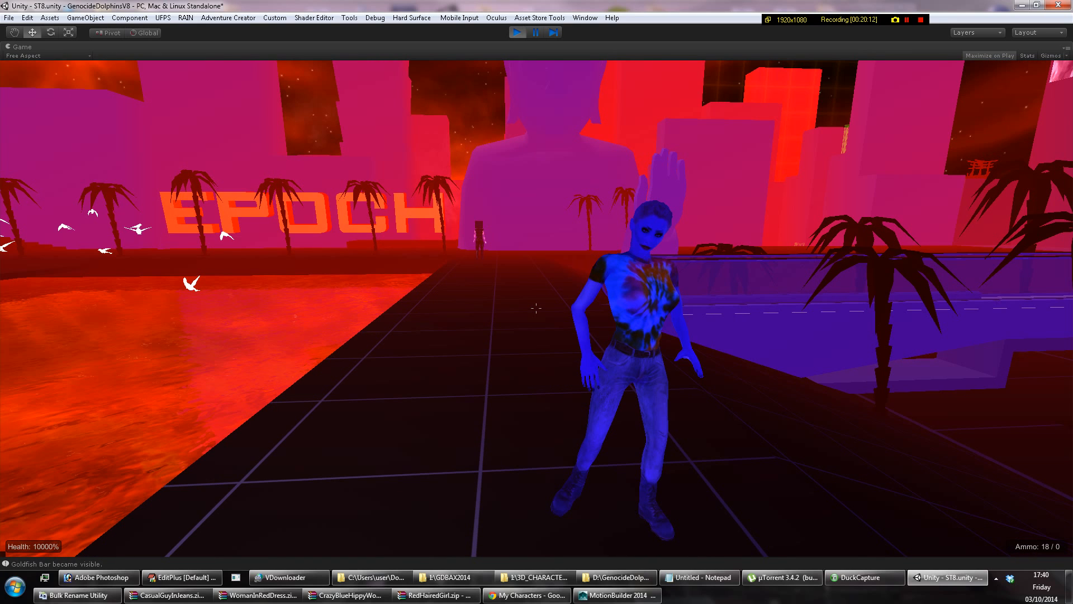
{"action": "key", "text": "d"}
{"action": "key", "text": "s"}
{"action": "key", "text": "w"}
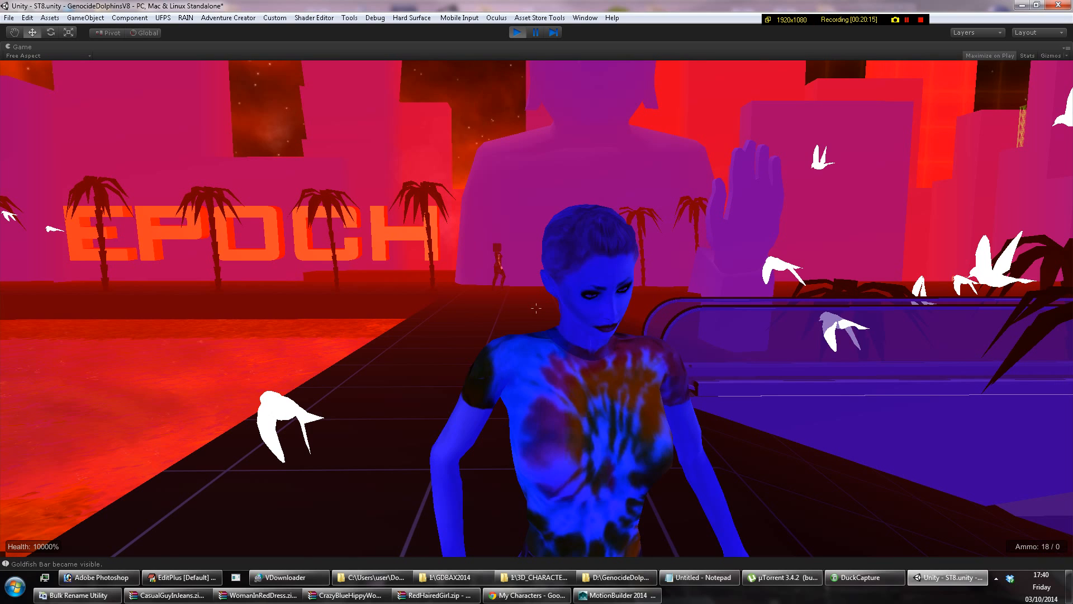
{"action": "key", "text": "s"}
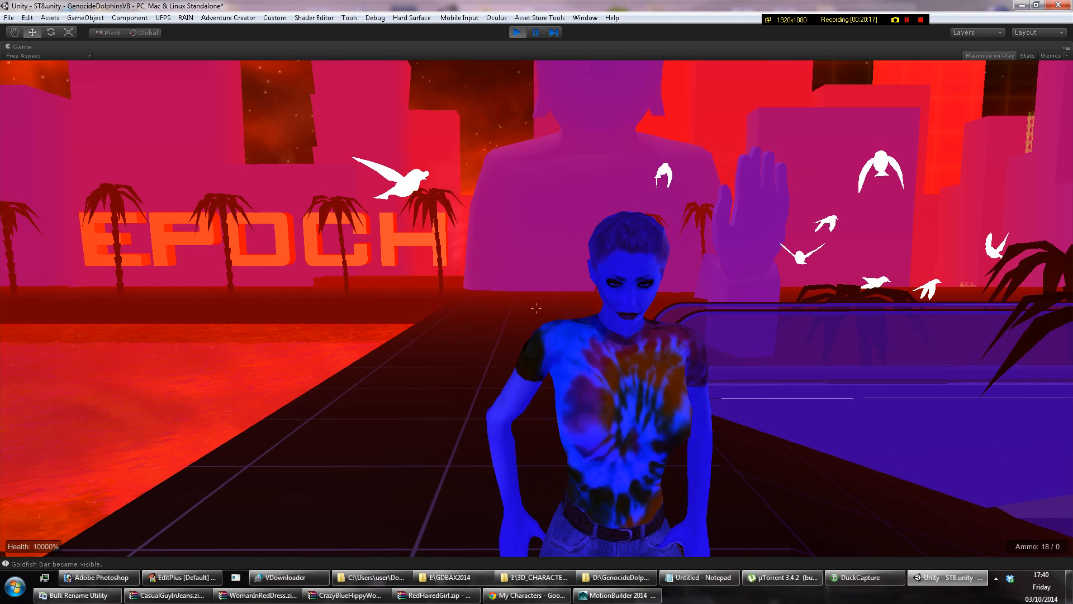
{"action": "key", "text": "s"}
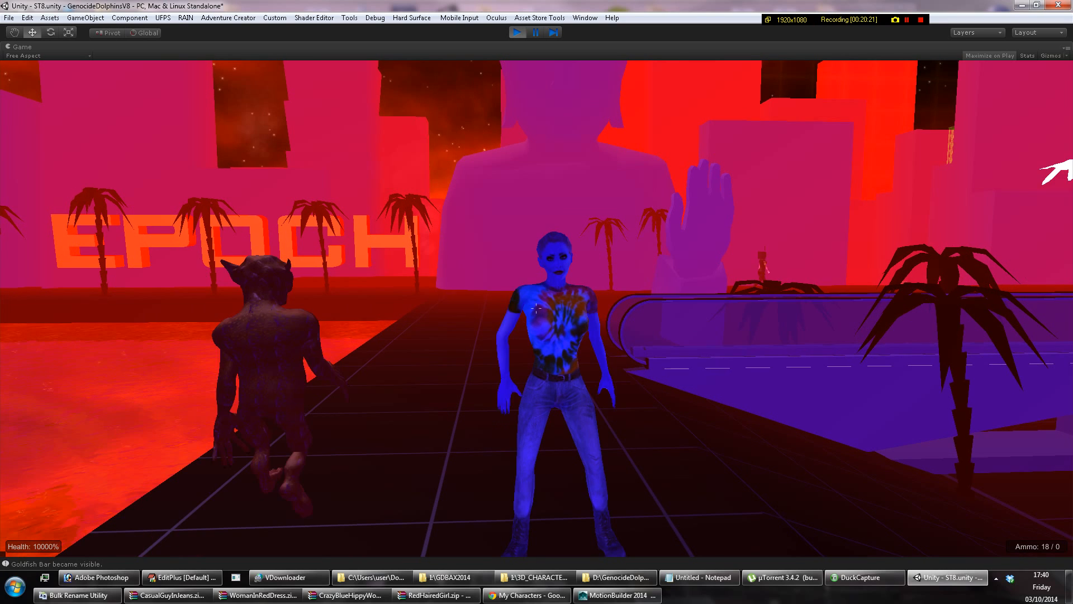
{"action": "key", "text": "w"}
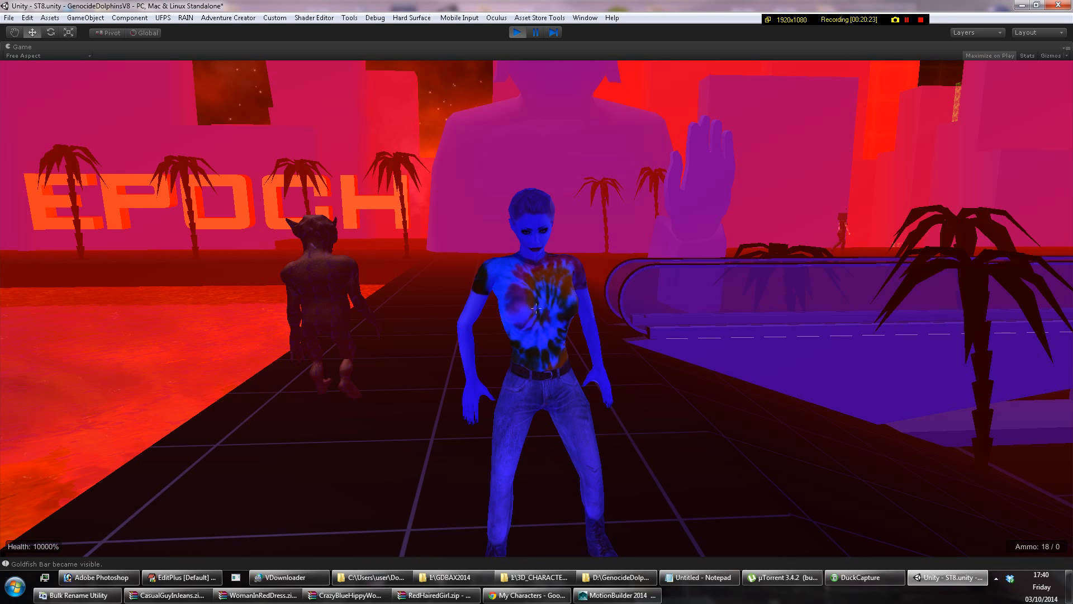
{"action": "key", "text": "s"}
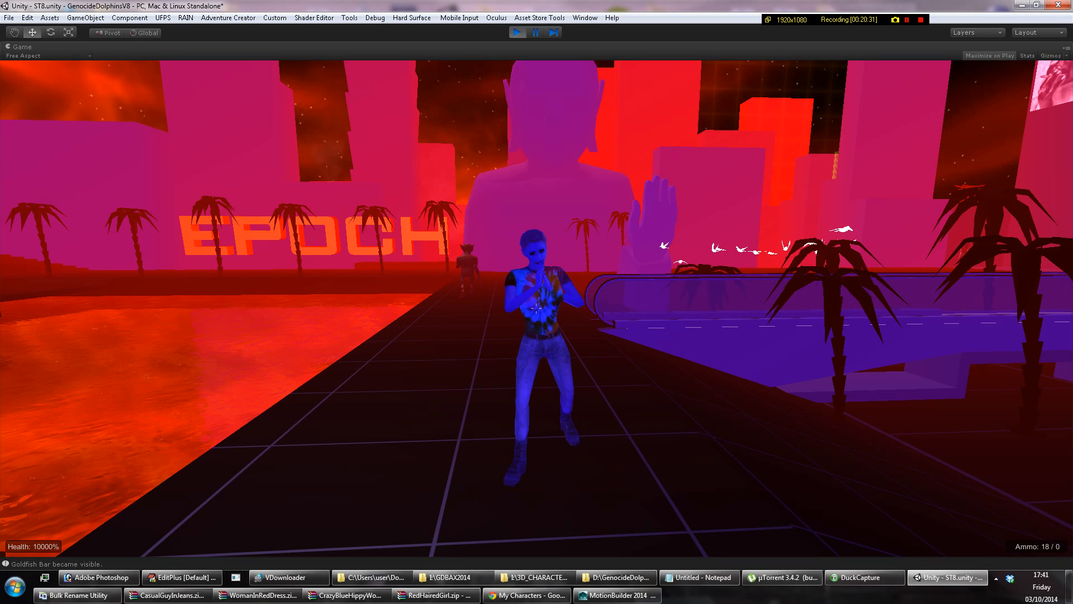
Bring up the project's MOTIONBUILDER asset folder and switch to MotionBuilder 2014.
{"action": "left_click", "coordinate": [615, 578]}
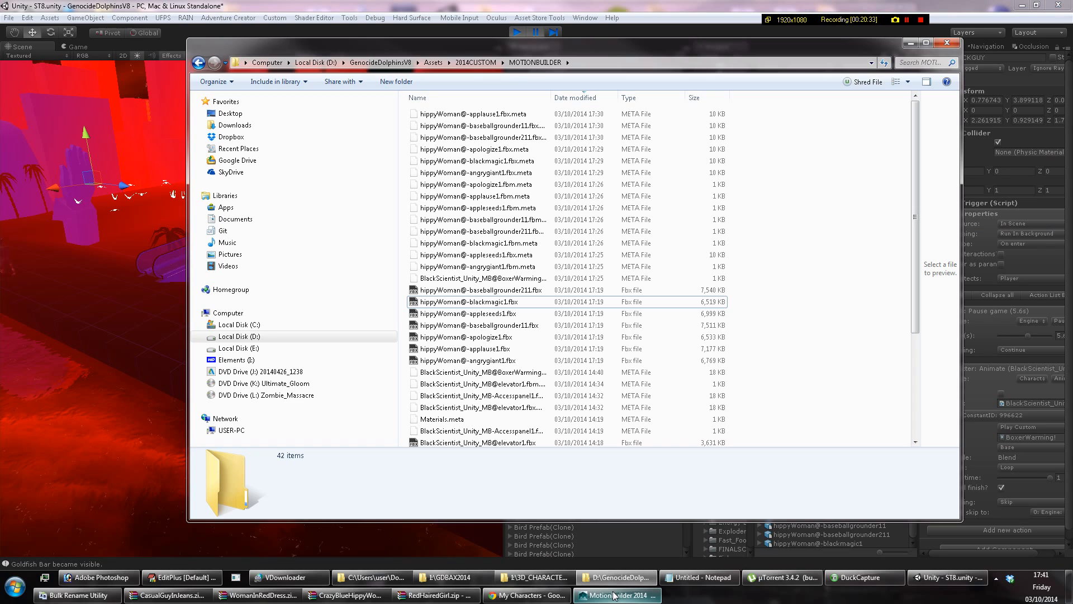
{"action": "left_click", "coordinate": [615, 596]}
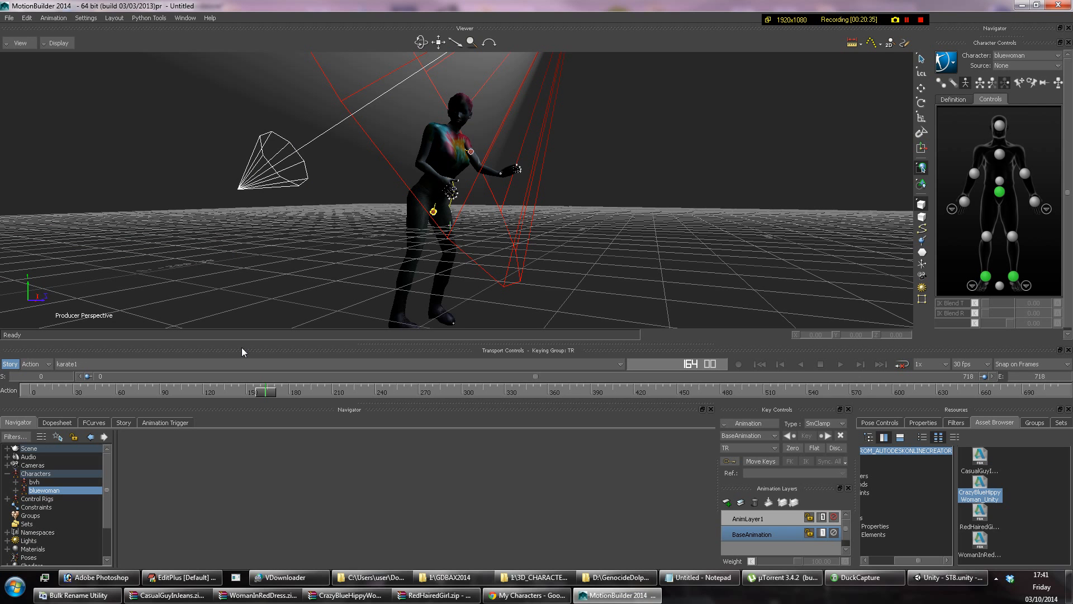
Switch to the apologize1 take and scrub to its last frame, doing the same with the fight20 take.
{"action": "left_click", "coordinate": [620, 364]}
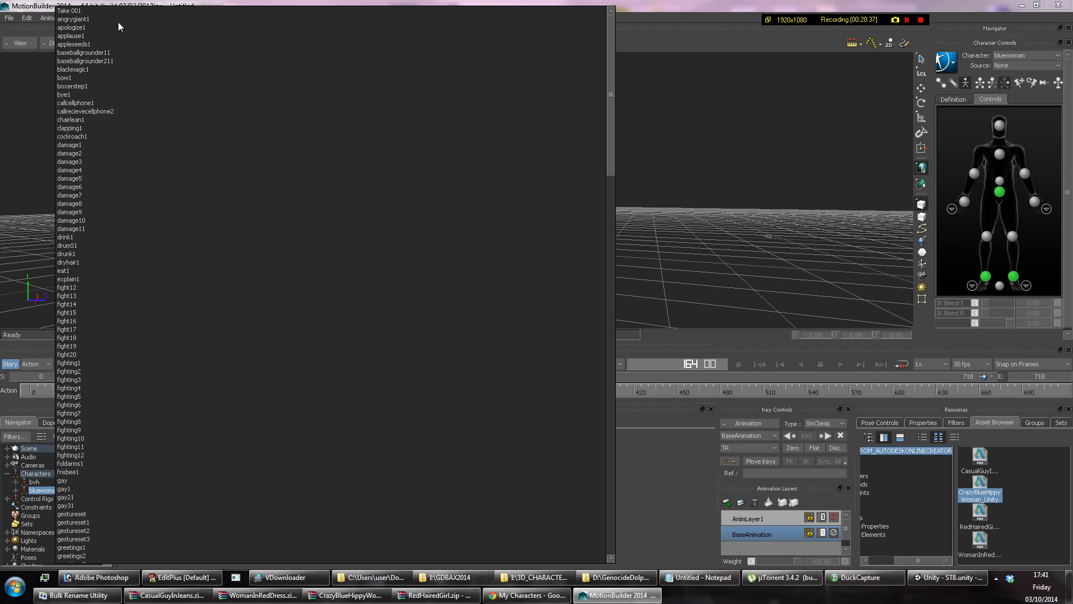
{"action": "left_click", "coordinate": [100, 27]}
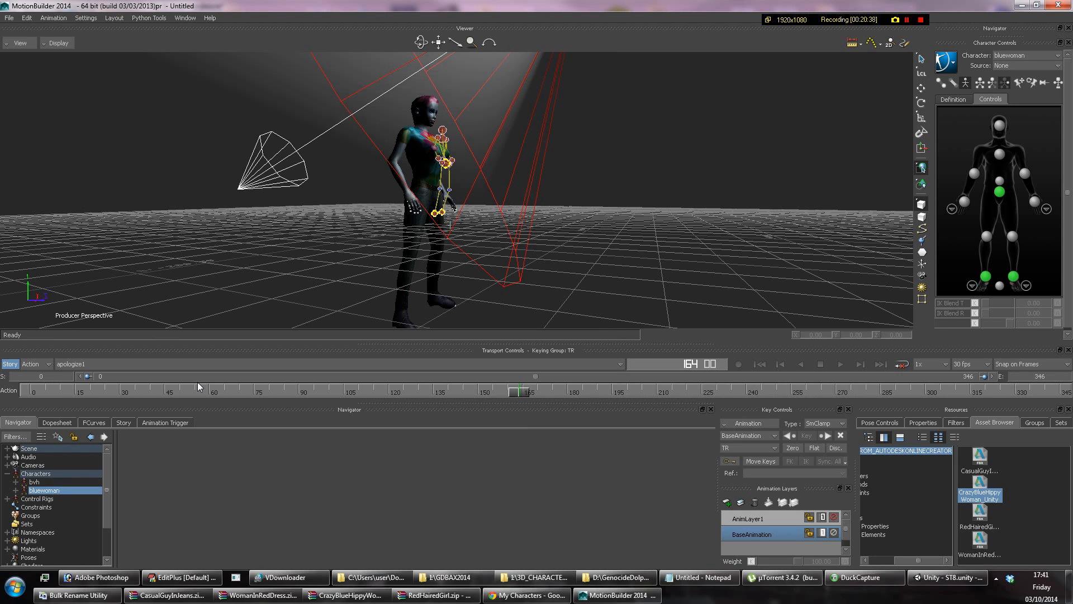
{"action": "left_click_drag", "start_coordinate": [479, 400], "coordinate": [1065, 391]}
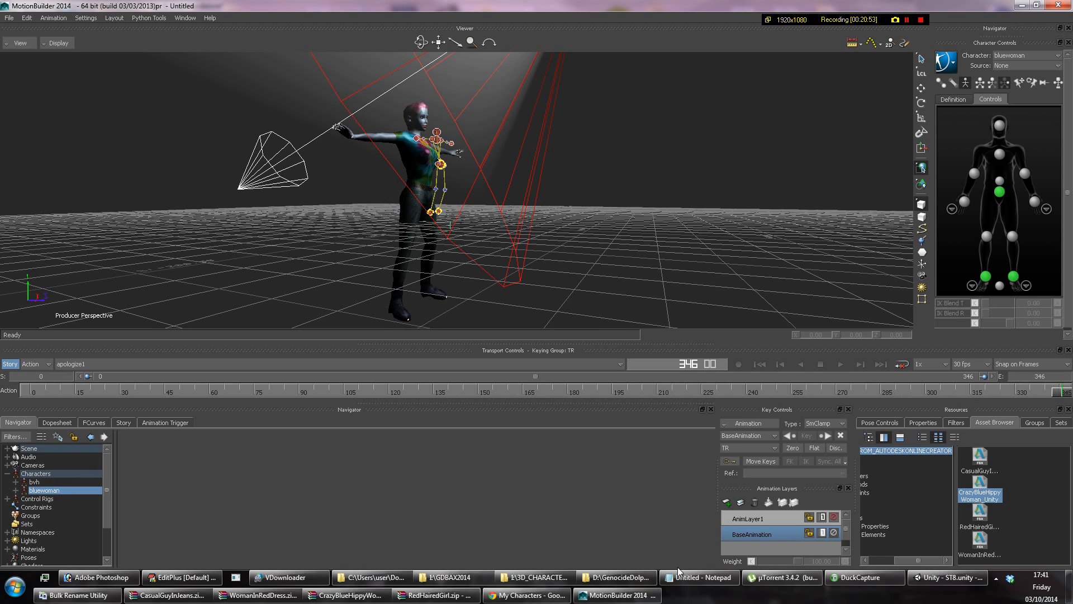
{"action": "mouse_move", "coordinate": [130, 599]}
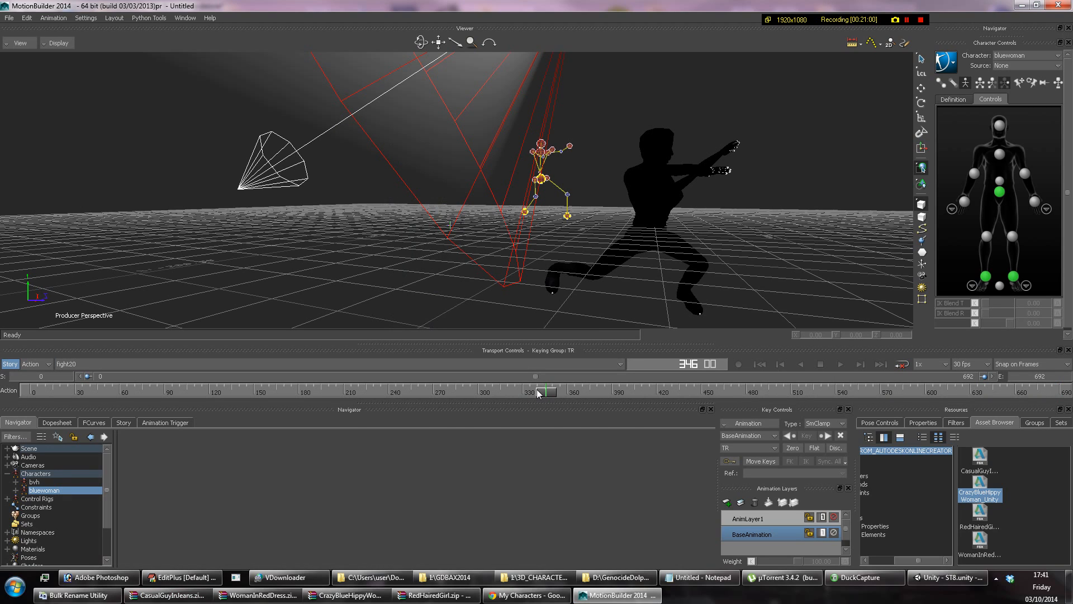
{"action": "left_click_drag", "start_coordinate": [538, 393], "coordinate": [1064, 386]}
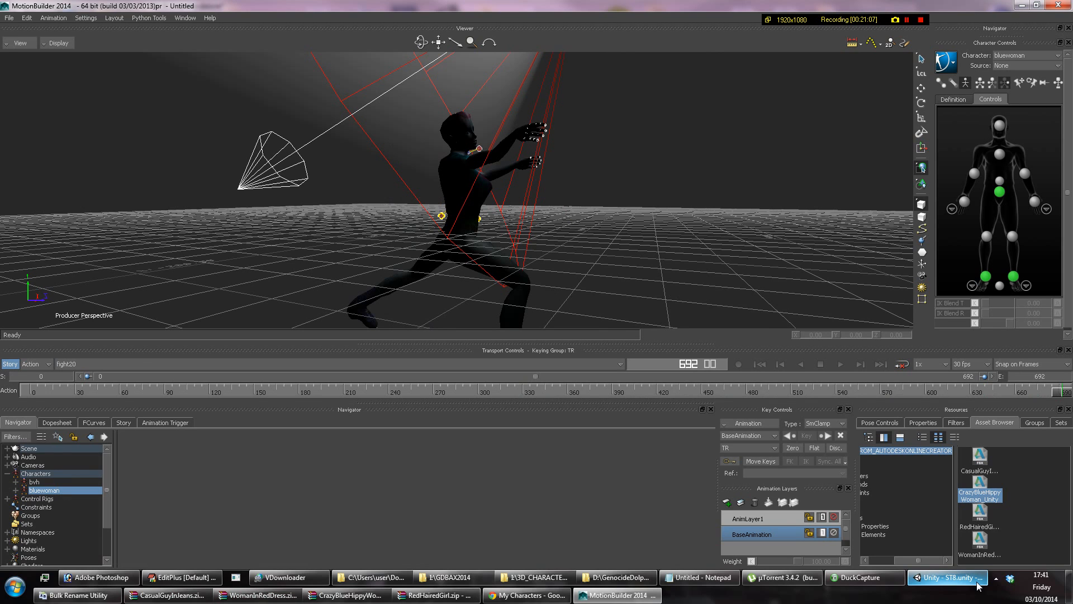
Switch to the applause1 take and scrub from its end back to frame 114.
{"action": "left_click", "coordinate": [958, 577]}
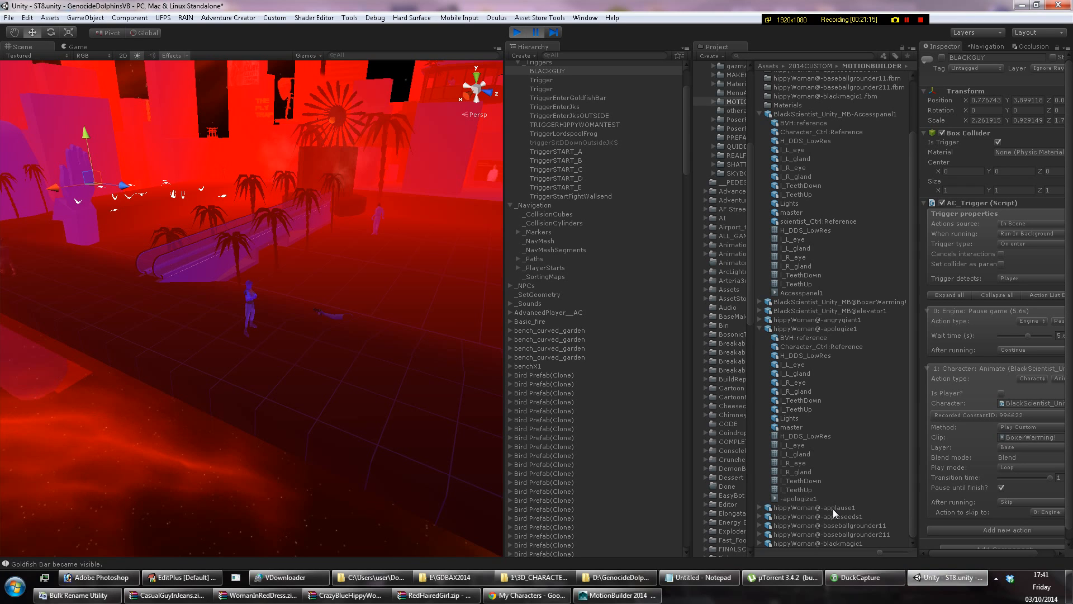
{"action": "left_click", "coordinate": [617, 595]}
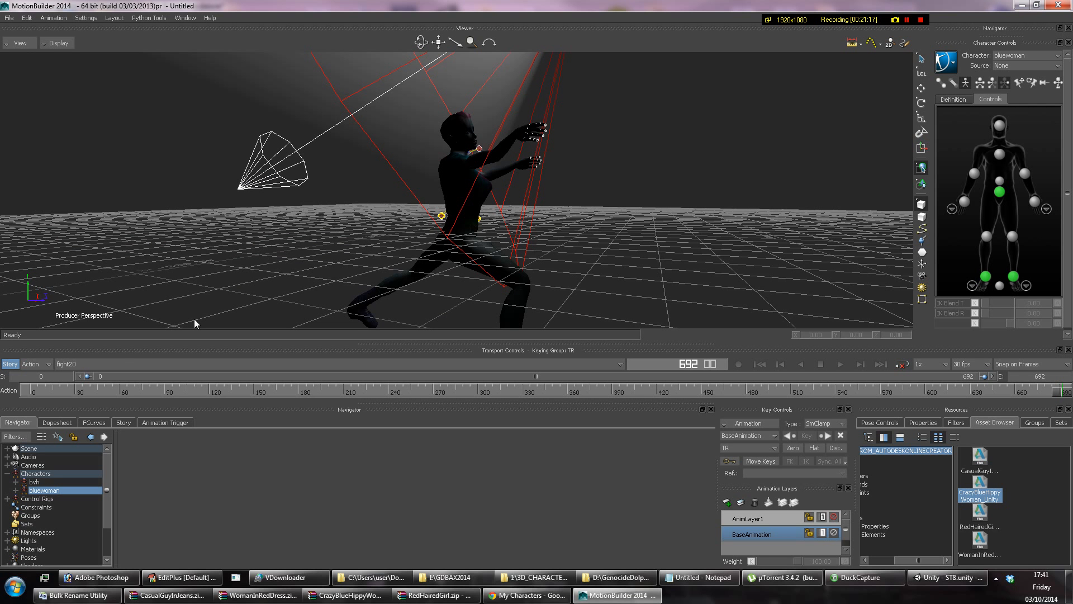
{"action": "left_click", "coordinate": [123, 364]}
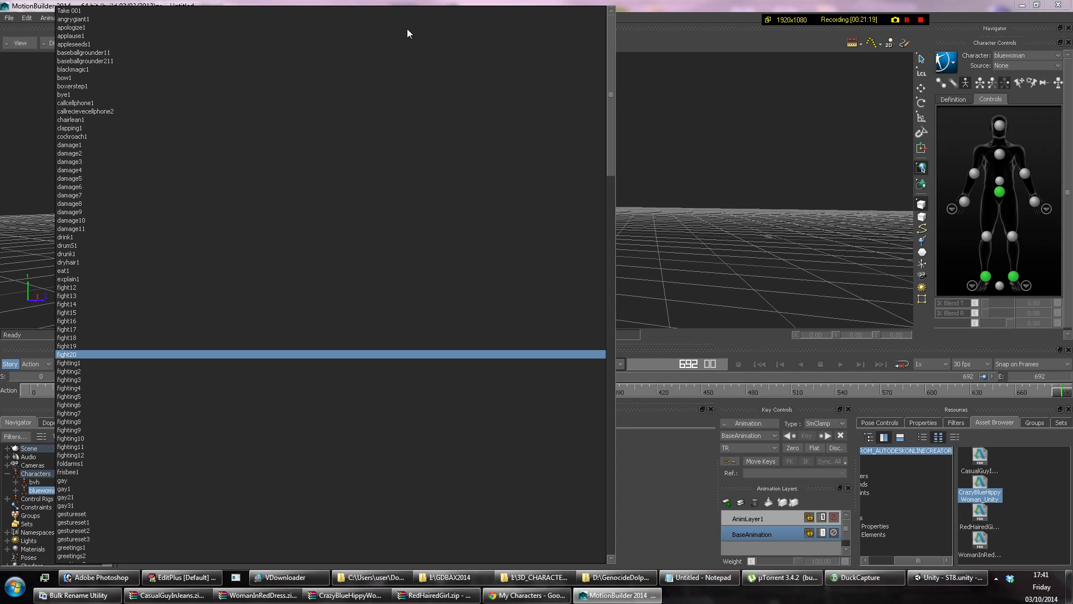
{"action": "key", "text": "Escape"}
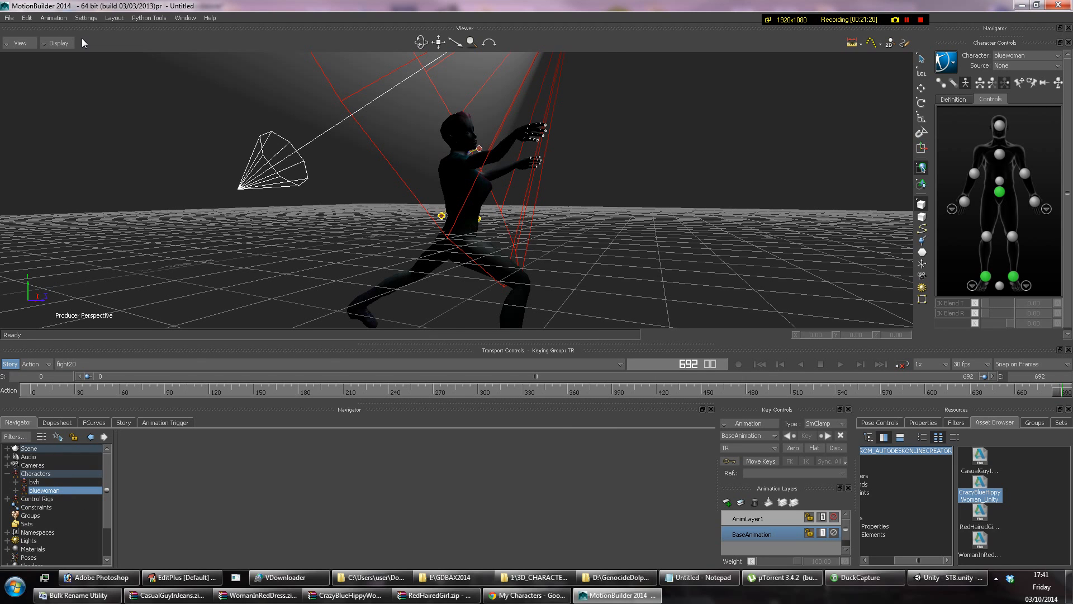
{"action": "left_click", "coordinate": [840, 364]}
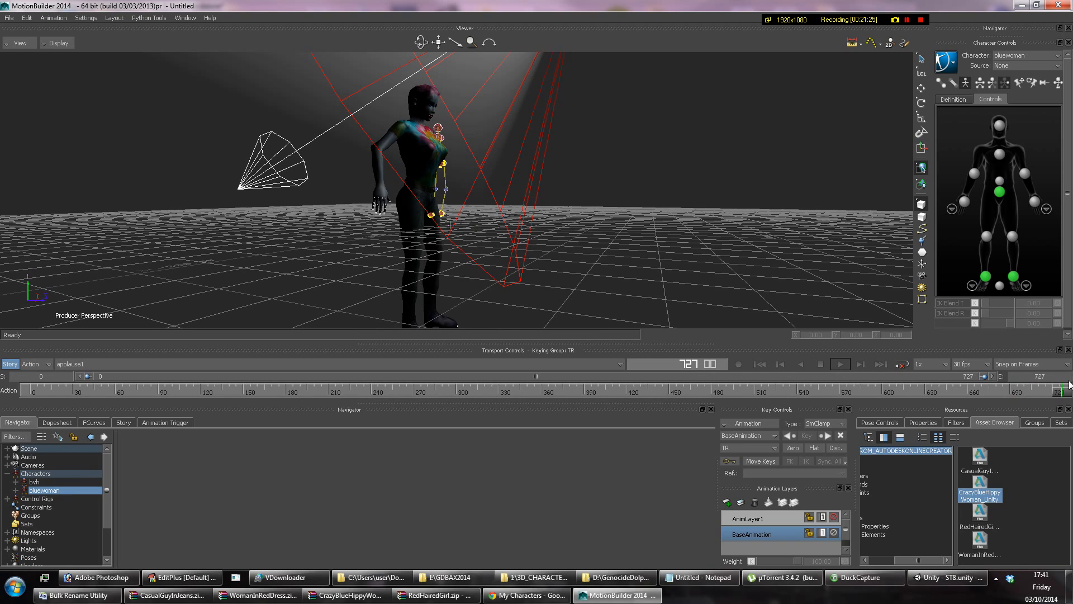
{"action": "left_click_drag", "start_coordinate": [1065, 391], "coordinate": [192, 391]}
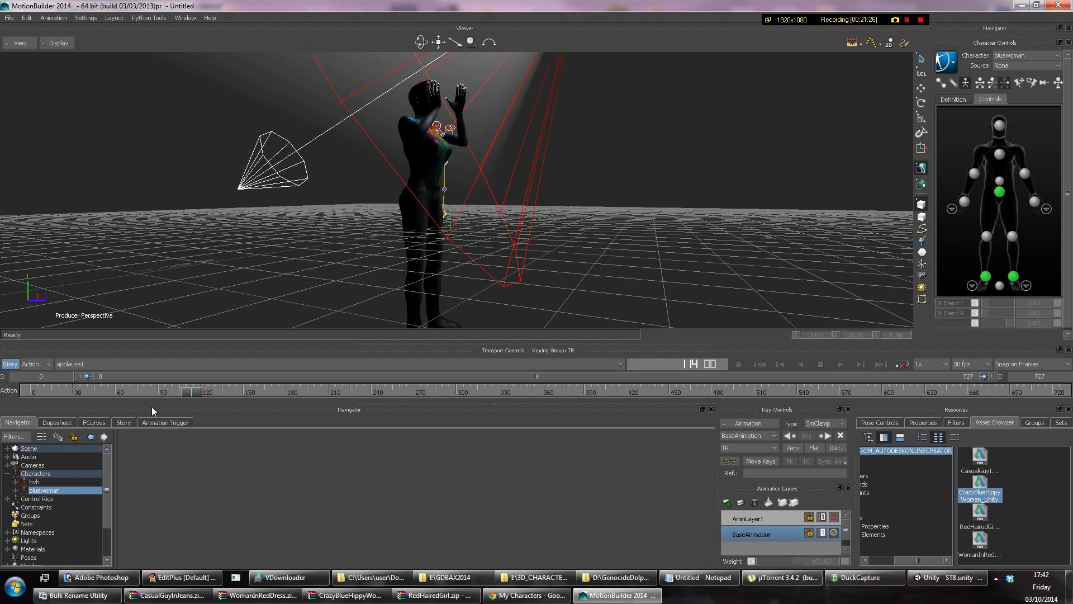
Play the applause1 take in a loop, examine the clapping character from the front and close up, and stop playback.
{"action": "left_click", "coordinate": [840, 364]}
{"action": "left_click", "coordinate": [901, 364]}
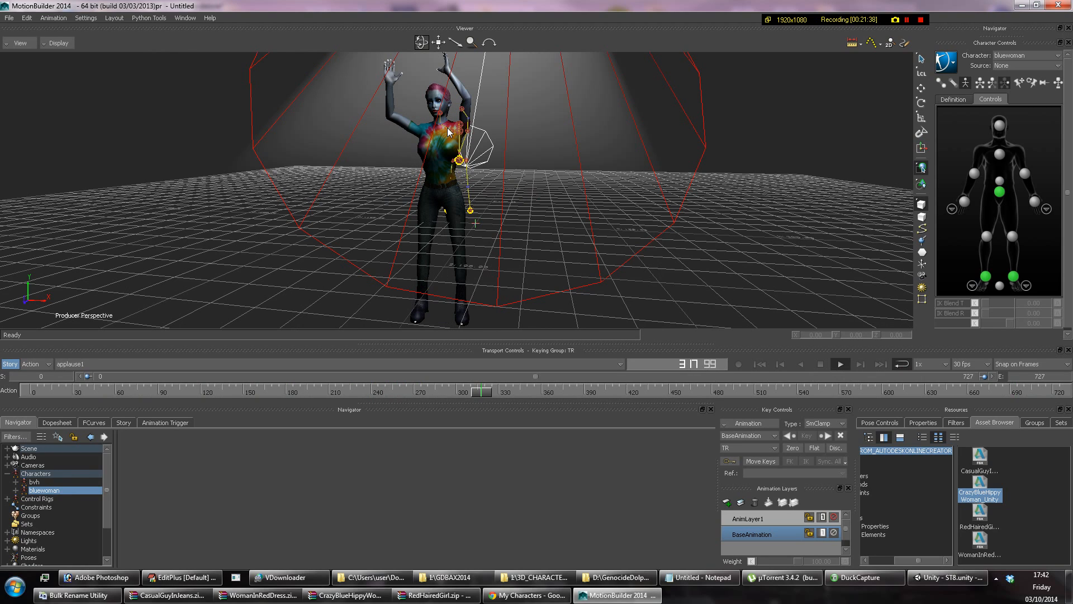
{"action": "scroll", "coordinate": [449, 132], "scroll_direction": "up", "scroll_amount": 3}
{"action": "left_click_drag", "start_coordinate": [438, 42], "coordinate": [451, 119]}
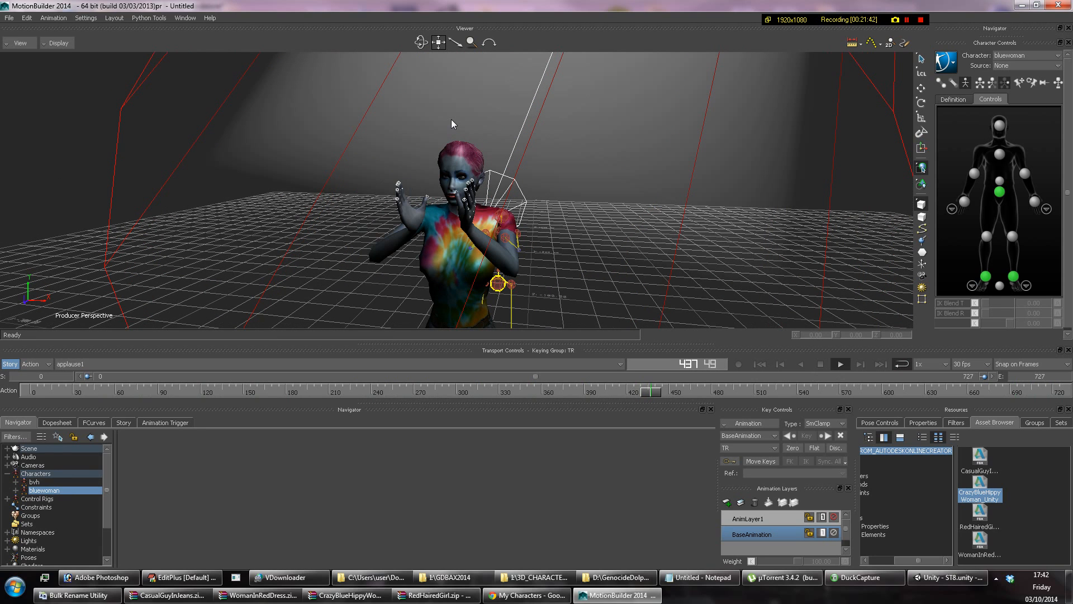
{"action": "scroll", "coordinate": [452, 120], "scroll_direction": "up", "scroll_amount": 5}
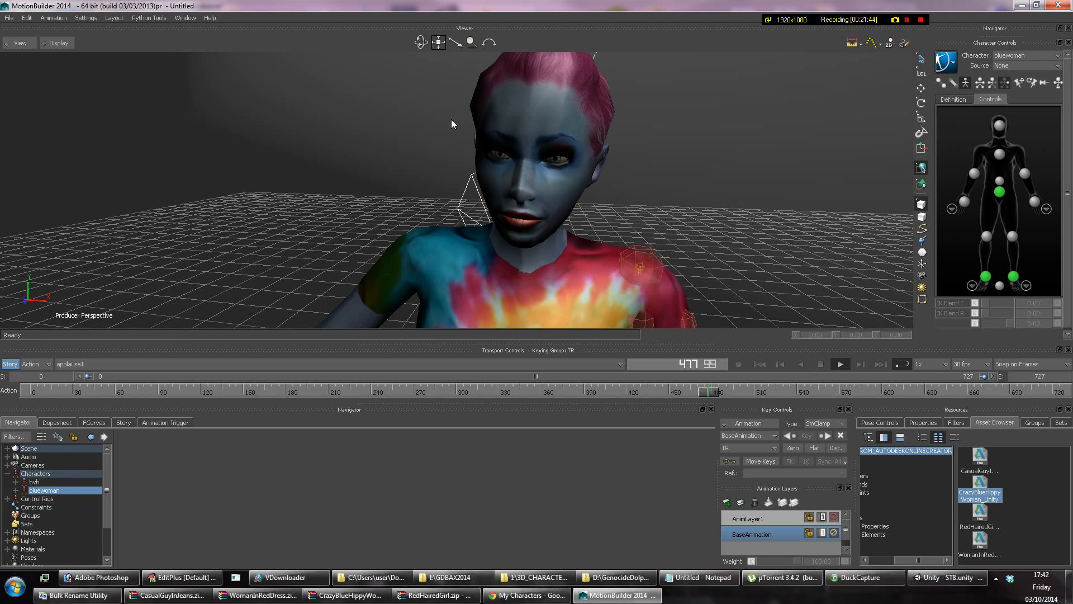
{"action": "scroll", "coordinate": [451, 119], "scroll_direction": "down", "scroll_amount": 5}
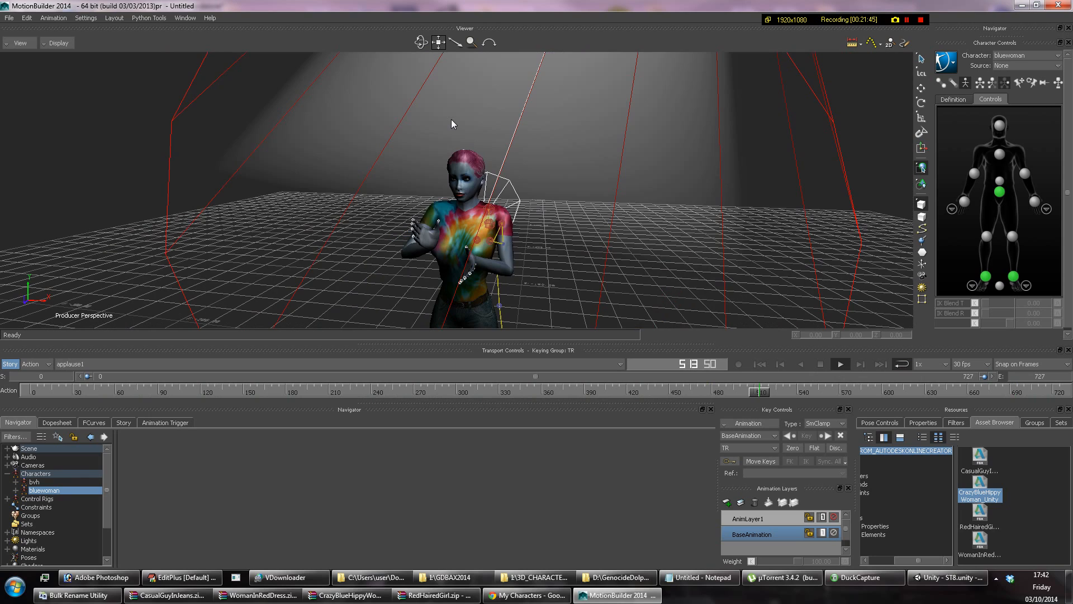
{"action": "scroll", "coordinate": [451, 119], "scroll_direction": "down", "scroll_amount": 3}
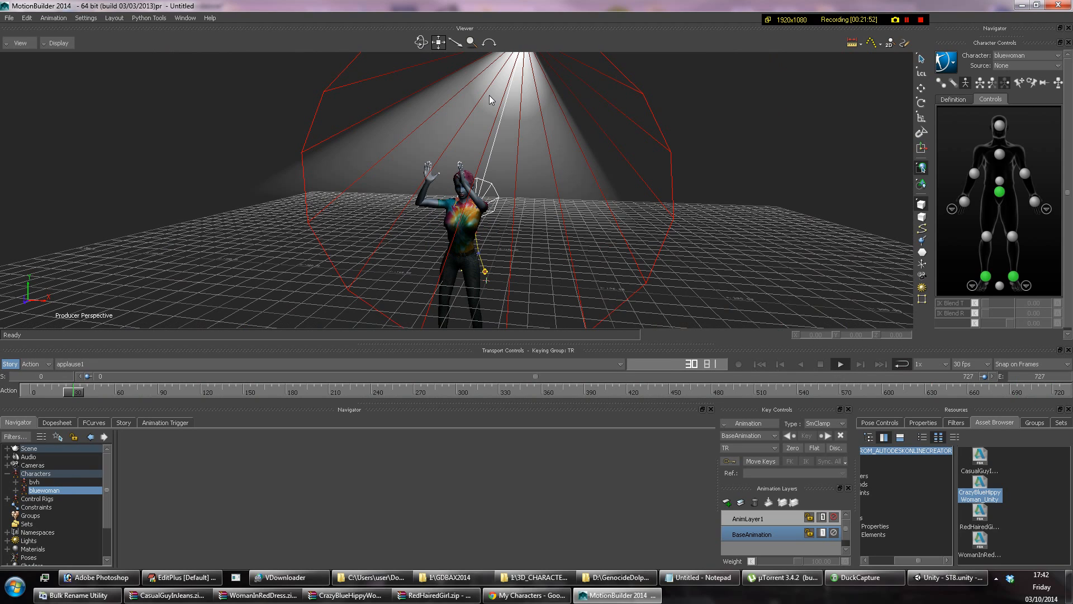
{"action": "left_click", "coordinate": [840, 364]}
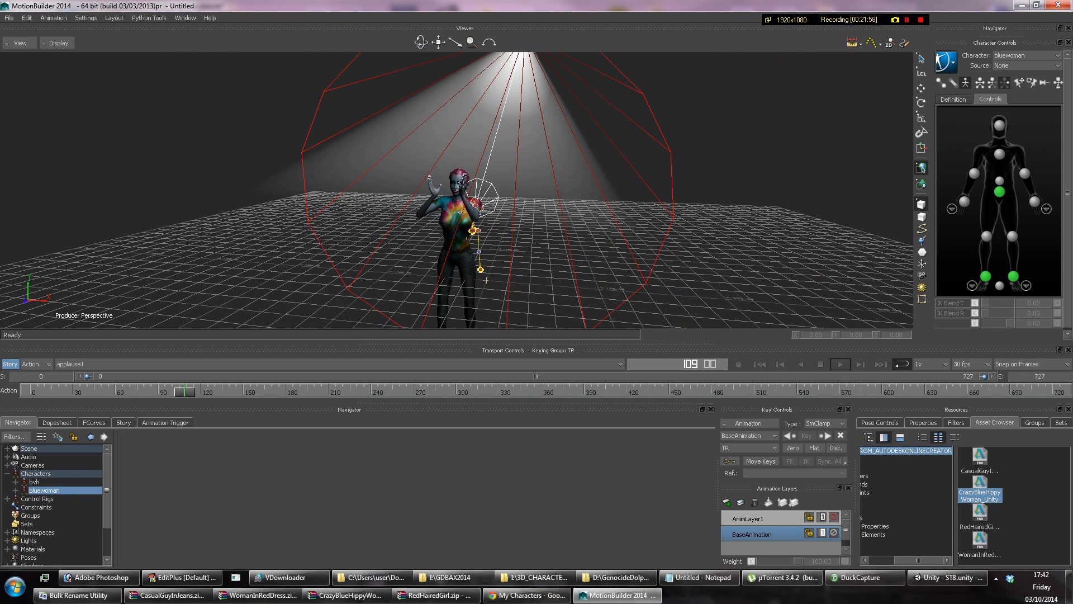
Switch to Unity, leave play mode, and turn off the Scene view's scene lighting and effects.
{"action": "left_click", "coordinate": [971, 583]}
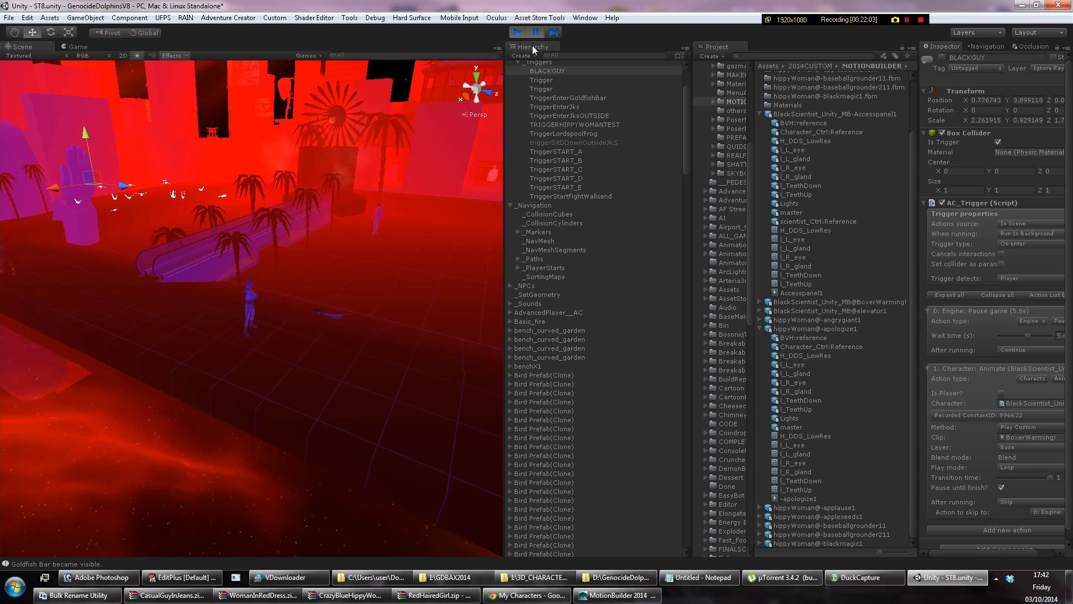
{"action": "left_click", "coordinate": [518, 32]}
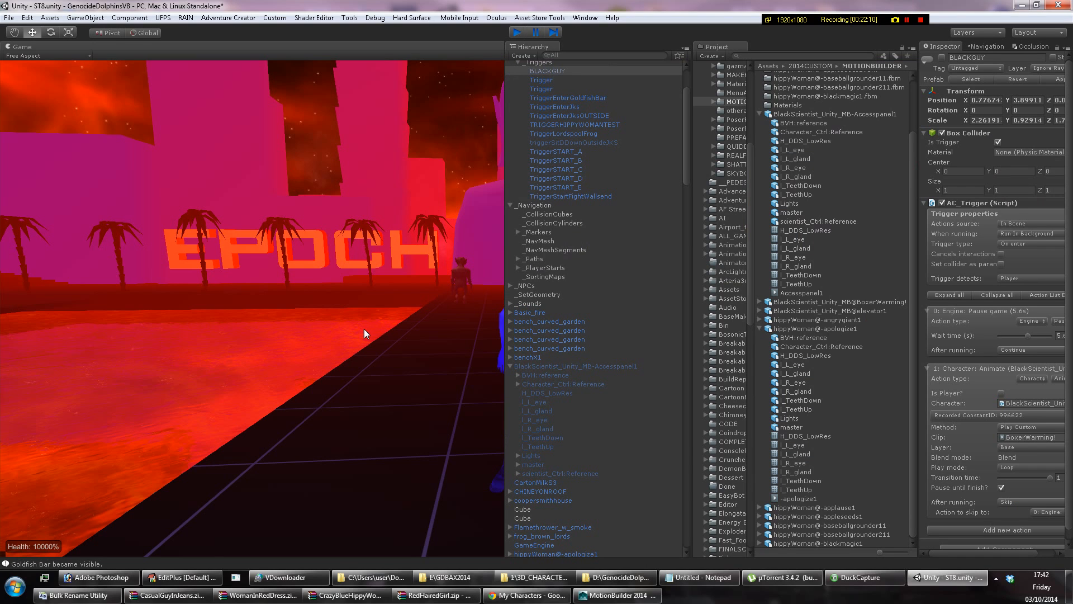
{"action": "key", "text": "ctrl+p"}
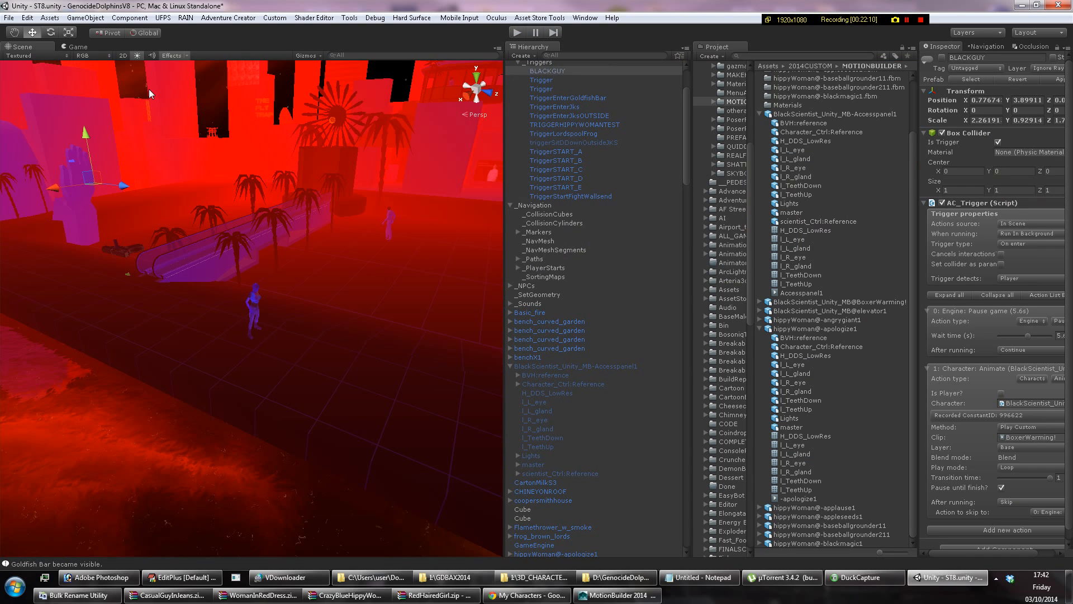
{"action": "left_click", "coordinate": [137, 56]}
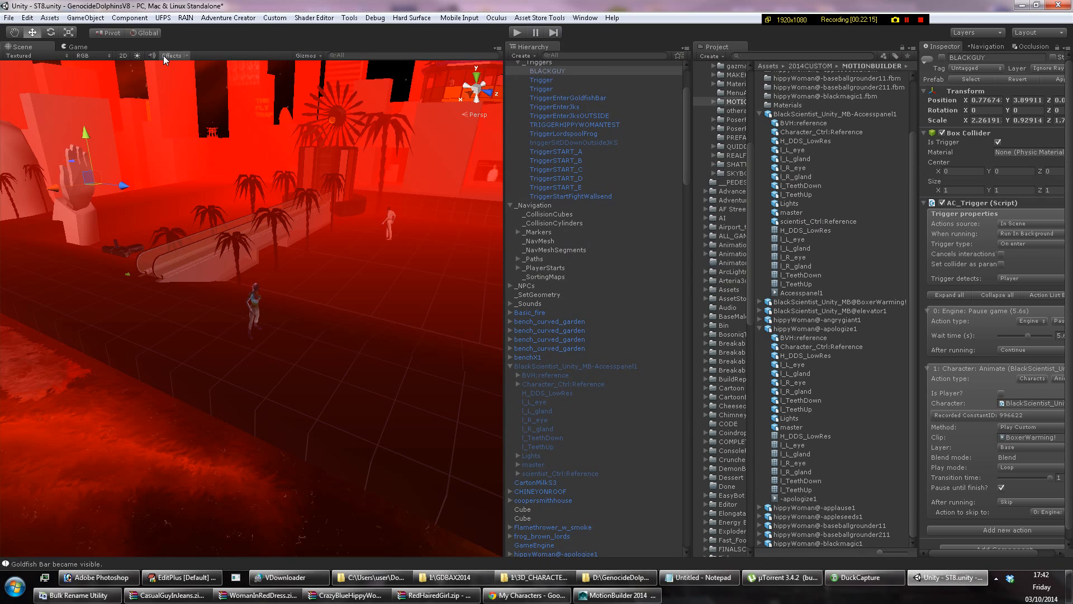
{"action": "left_click", "coordinate": [163, 56]}
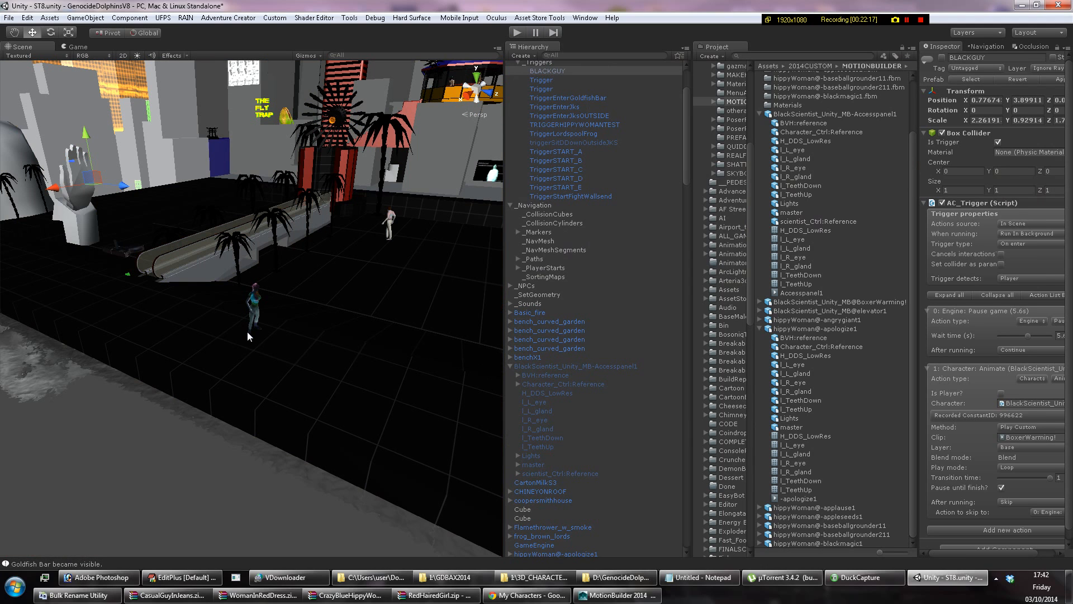
Frame the hippy woman in the Scene view and examine her model up close from the front.
{"action": "left_click", "coordinate": [255, 309]}
{"action": "key", "text": "f"}
{"action": "left_click_drag", "start_coordinate": [254, 309], "coordinate": [140, 363], "text": "alt"}
{"action": "scroll", "coordinate": [140, 364], "scroll_direction": "up", "scroll_amount": 5}
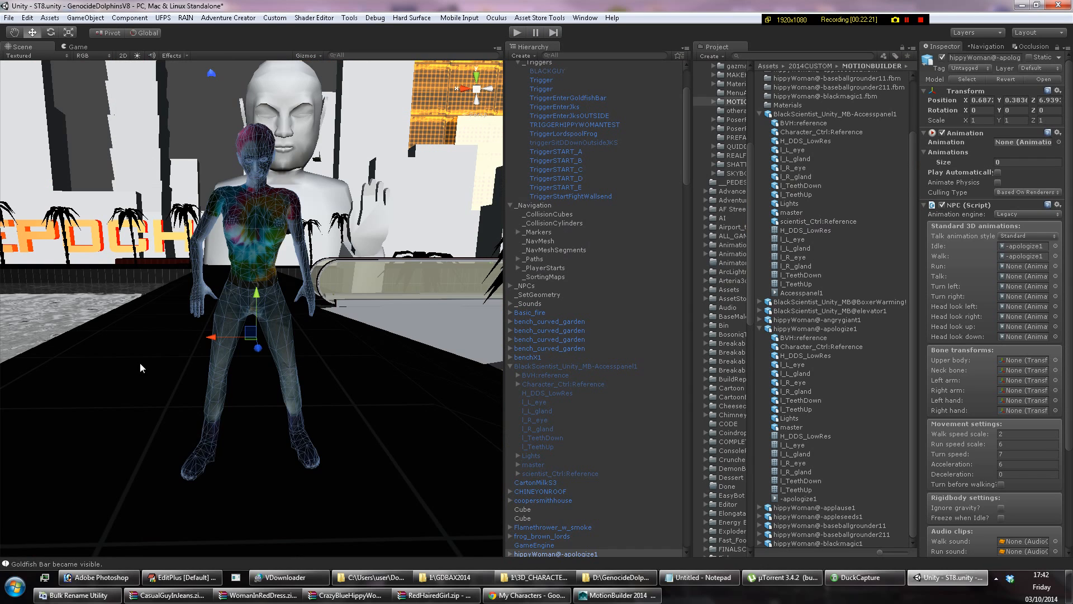
{"action": "scroll", "coordinate": [140, 363], "scroll_direction": "up", "scroll_amount": 3}
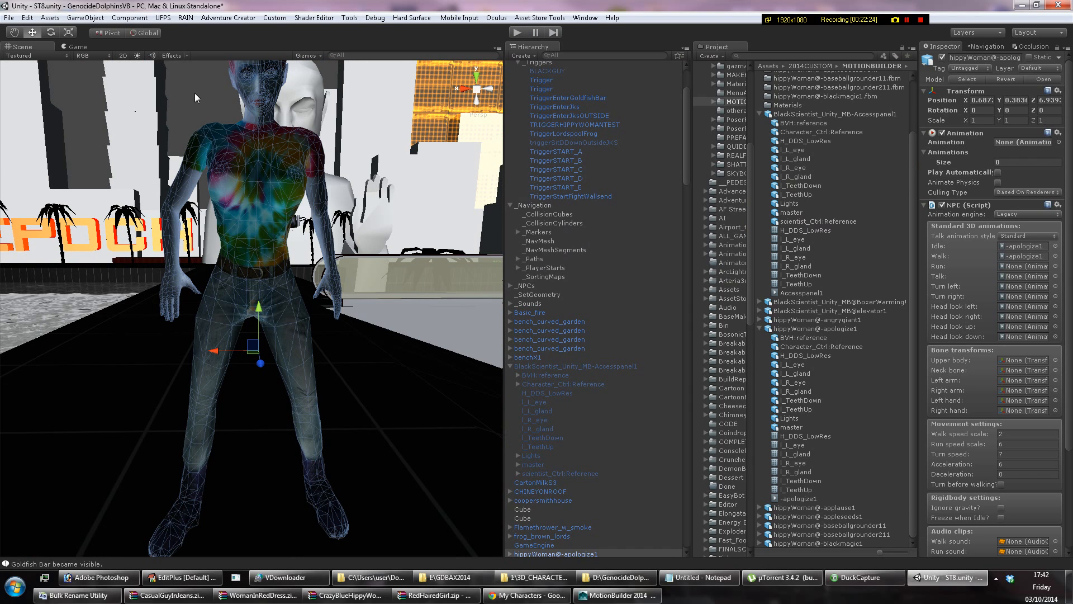
{"action": "left_click", "coordinate": [195, 93]}
{"action": "key", "text": "q"}
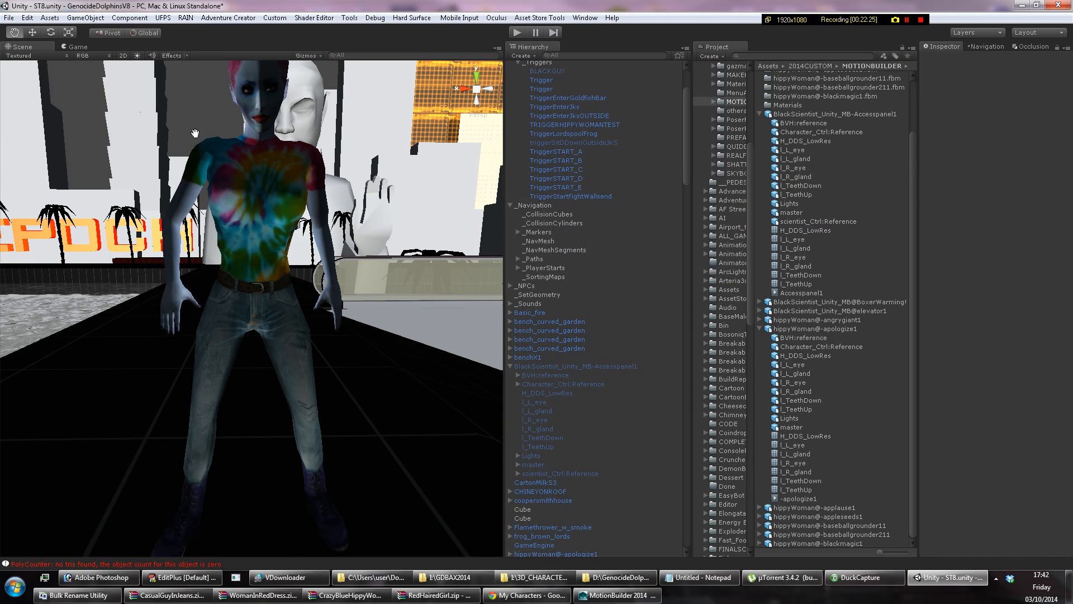
{"action": "key", "text": "w"}
{"action": "scroll", "coordinate": [212, 242], "scroll_direction": "up", "scroll_amount": 3}
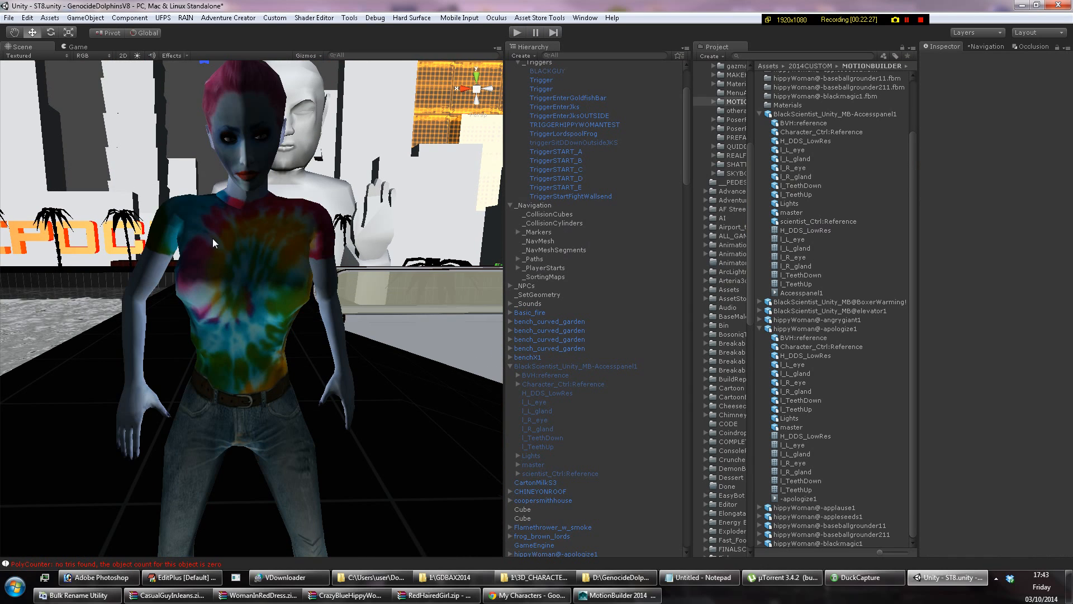
{"action": "scroll", "coordinate": [212, 238], "scroll_direction": "up", "scroll_amount": 2}
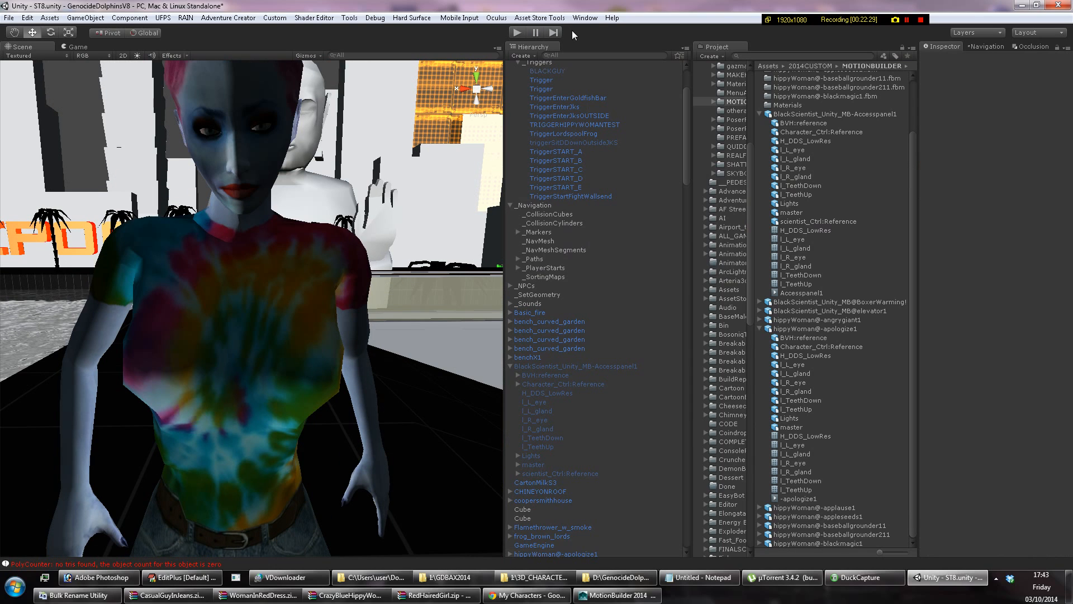
Open the Dolphinia Toolset's PolyCounter and check the hippy woman's H_DDS_LowRes mesh.
{"action": "left_click", "coordinate": [574, 20]}
{"action": "mouse_move", "coordinate": [643, 118]}
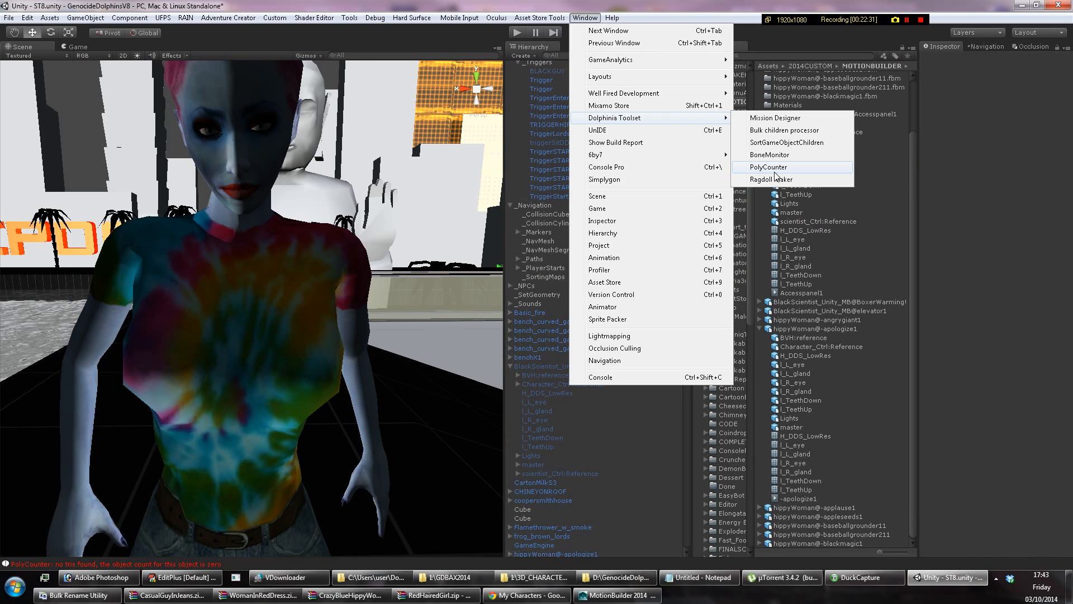
{"action": "left_click", "coordinate": [775, 171]}
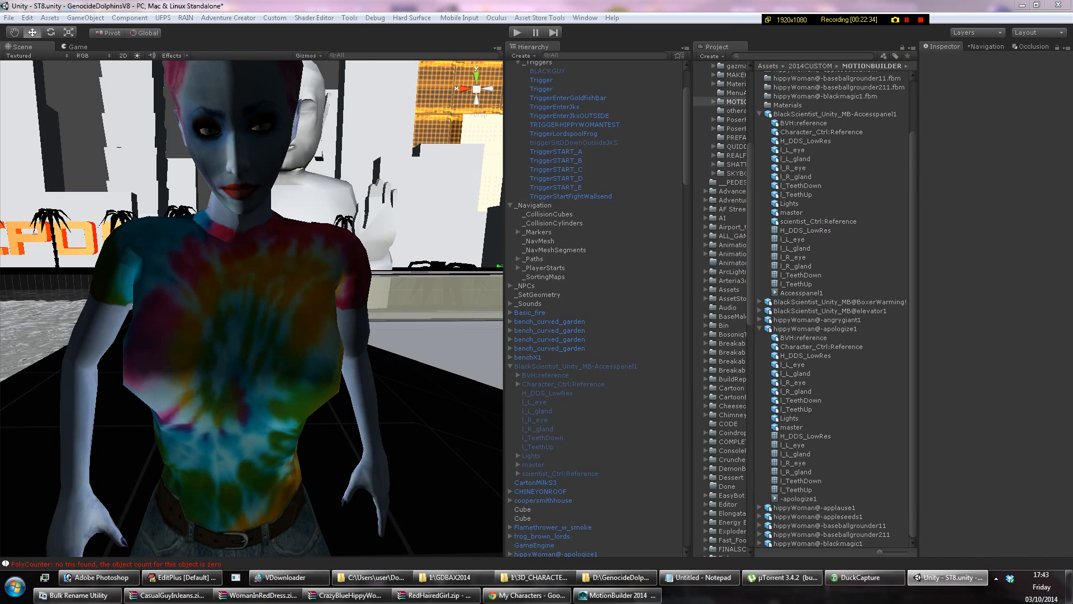
{"action": "left_click", "coordinate": [182, 307]}
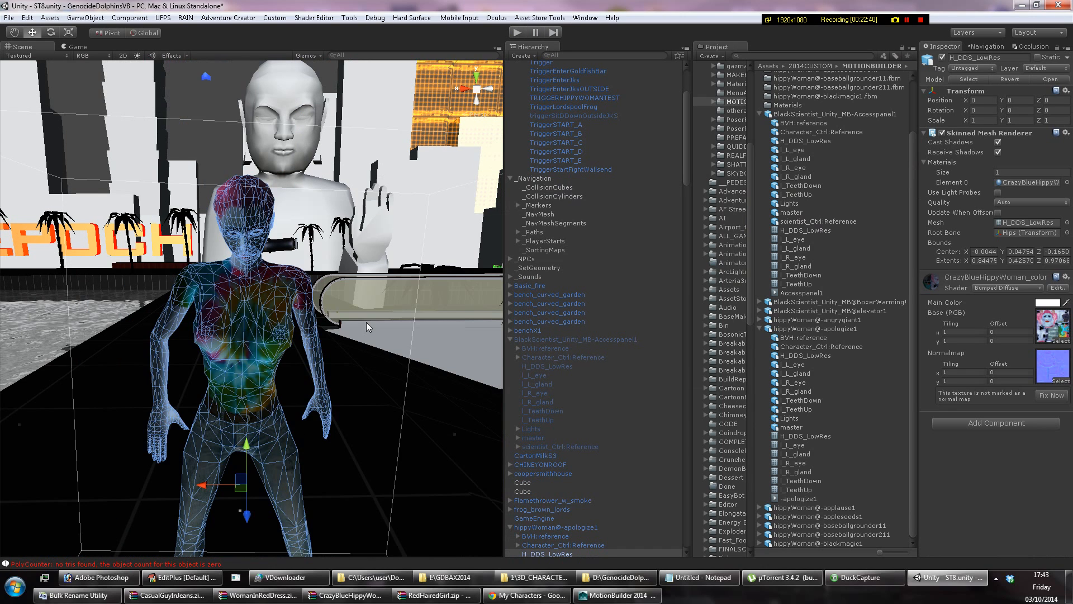
{"action": "scroll", "coordinate": [367, 322], "scroll_direction": "down", "scroll_amount": 2}
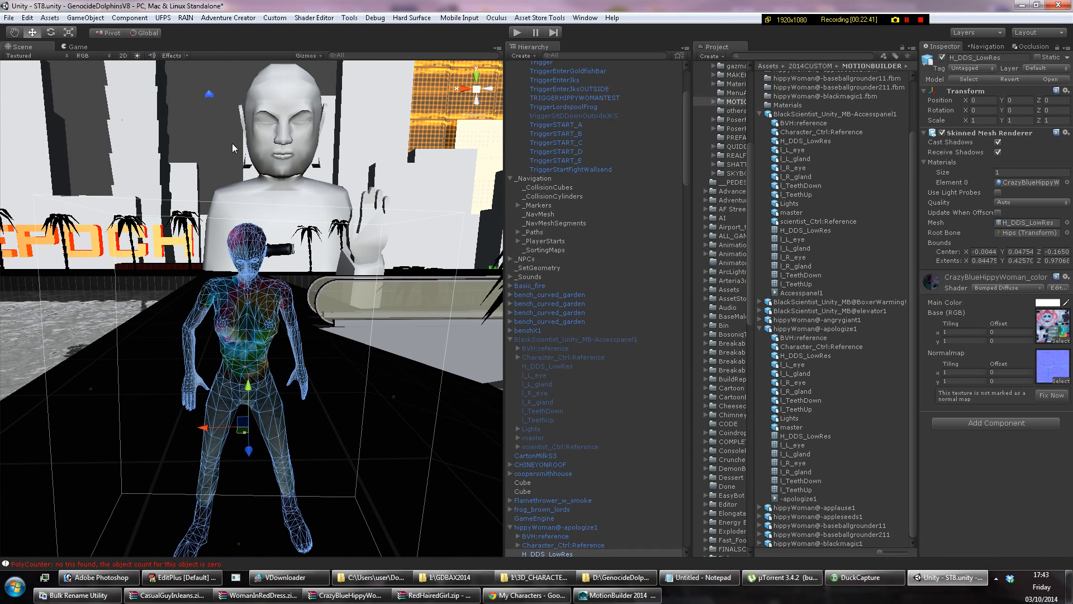
{"action": "left_click", "coordinate": [196, 132]}
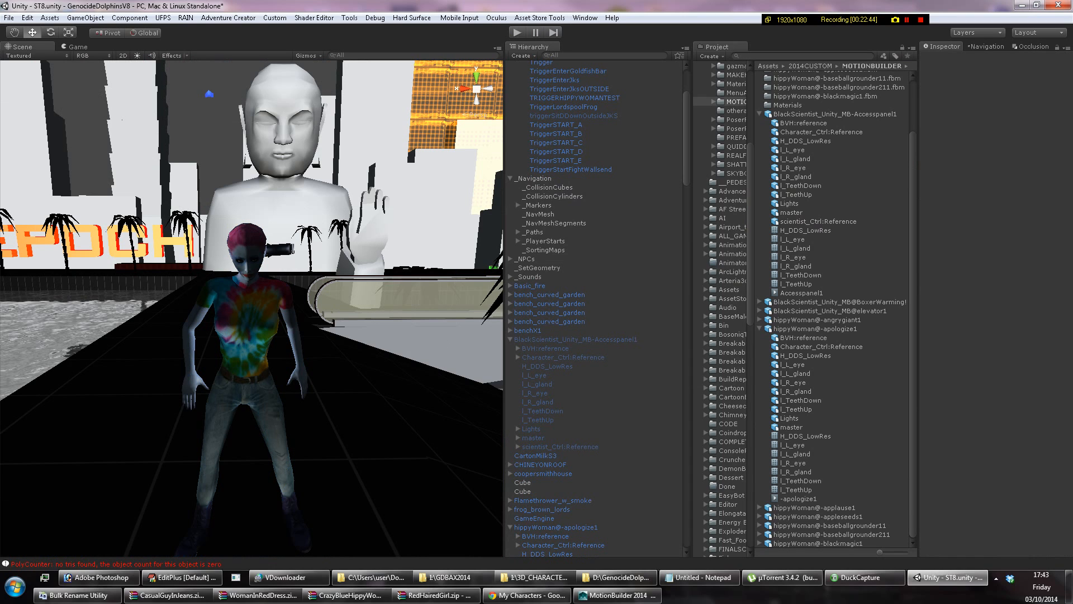
Examine the hippy woman's wireframe and textured surface from the front and side, leaving hippyWoman@-apologize1 selected.
{"action": "scroll", "coordinate": [273, 299], "scroll_direction": "up", "scroll_amount": 4}
{"action": "left_click", "coordinate": [254, 325]}
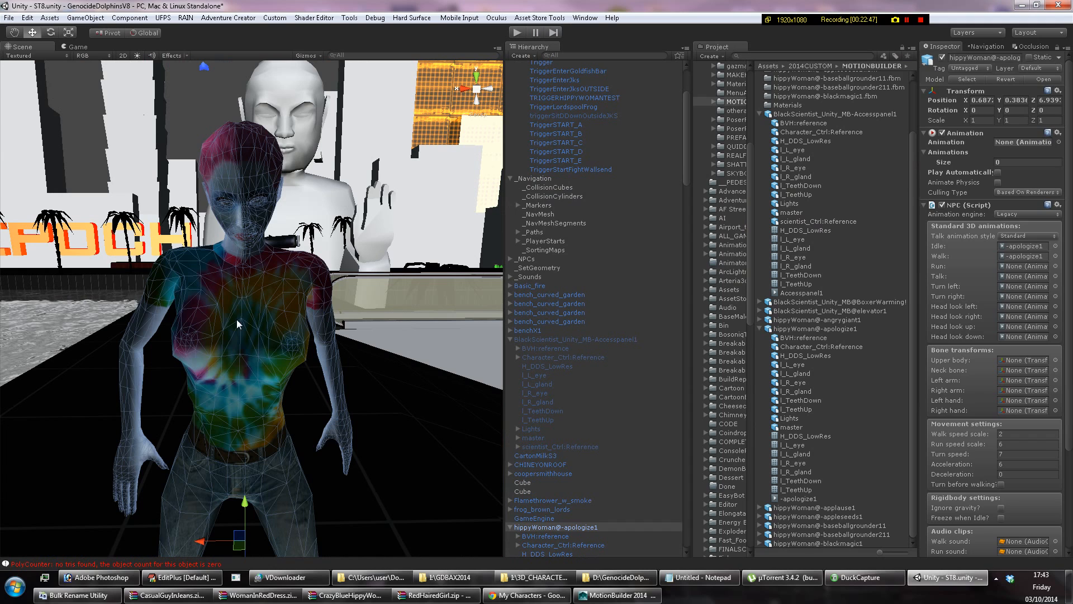
{"action": "left_click", "coordinate": [194, 238]}
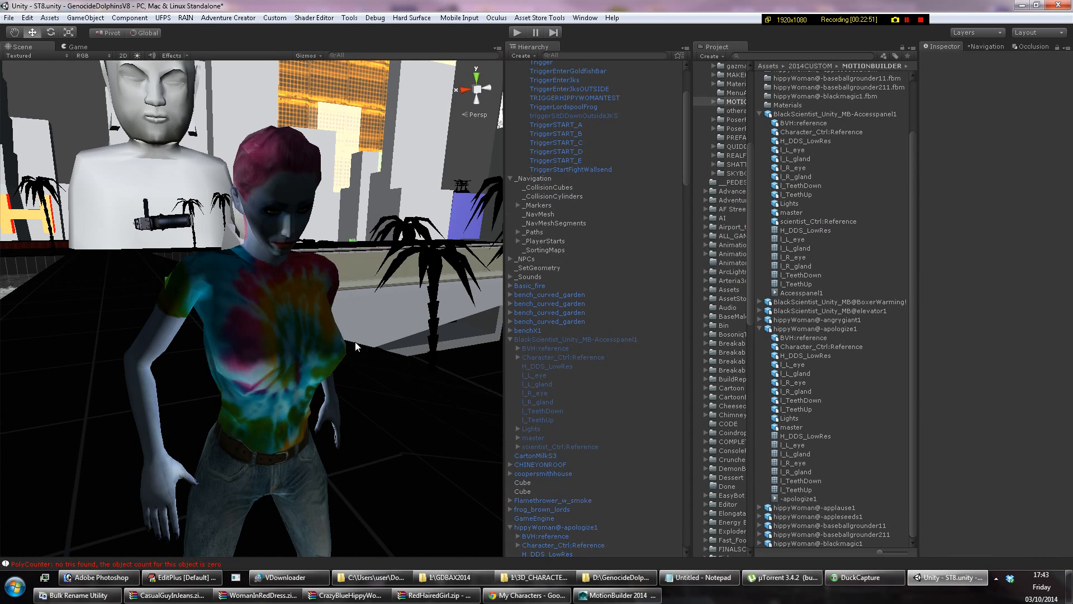
{"action": "left_click", "coordinate": [355, 341]}
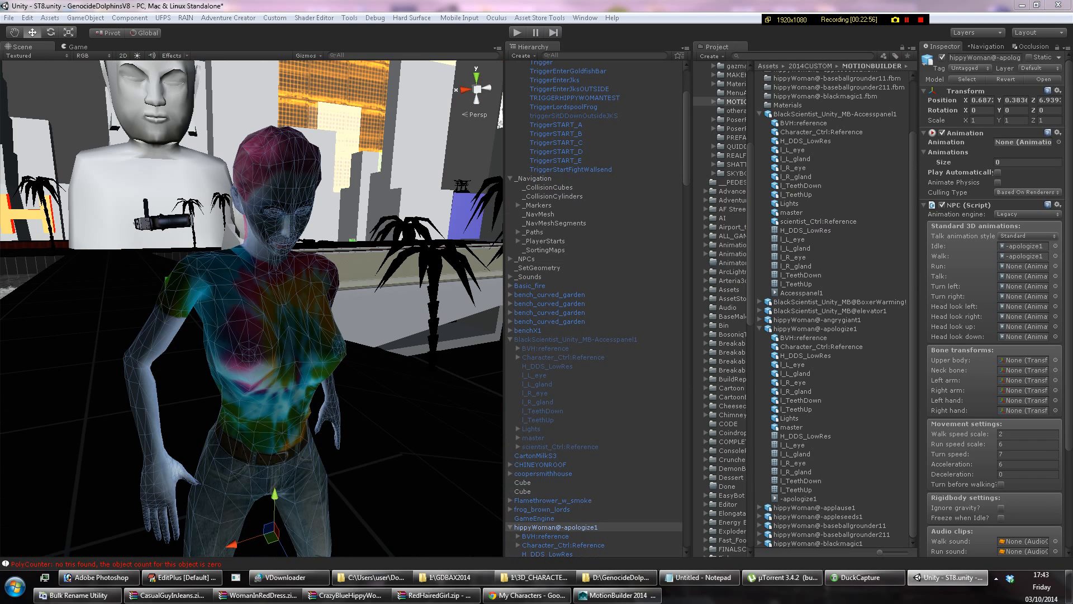
Assign the -applause1 animation clip to both the Idle and Walk animations of hippyWoman@-apologize1's NPC script.
{"action": "left_click", "coordinate": [1055, 246]}
{"action": "type", "text": "app"}
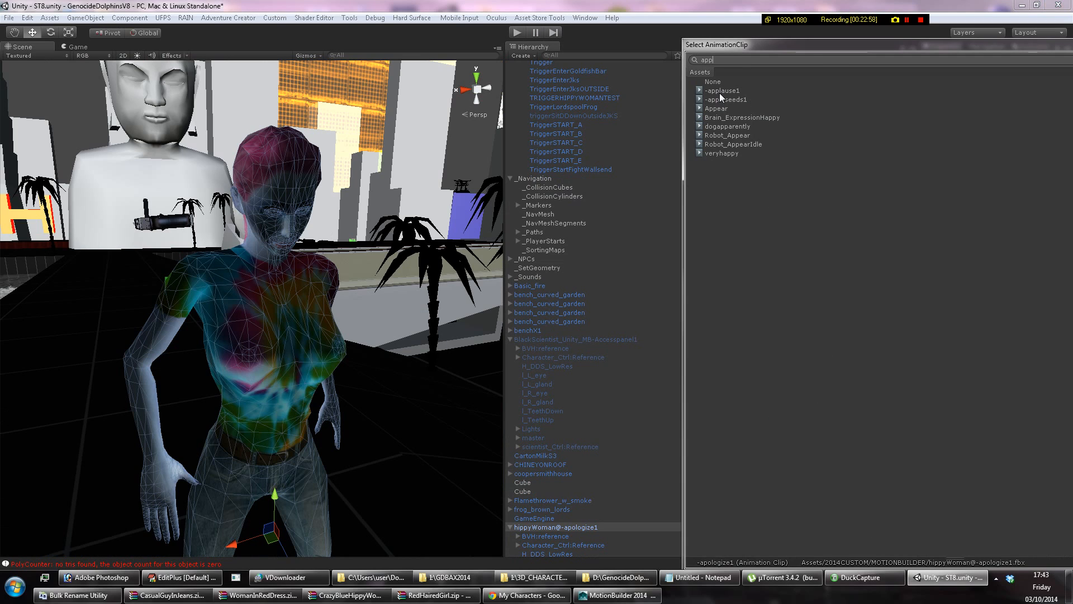
{"action": "double_click", "coordinate": [720, 93]}
{"action": "left_click", "coordinate": [1056, 256]}
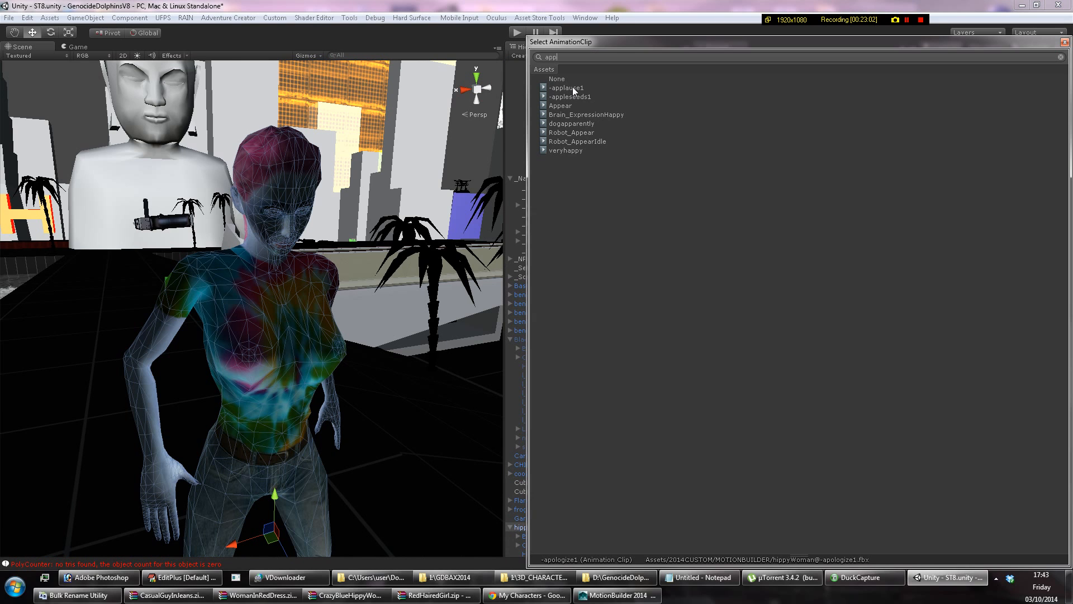
{"action": "left_click", "coordinate": [571, 89]}
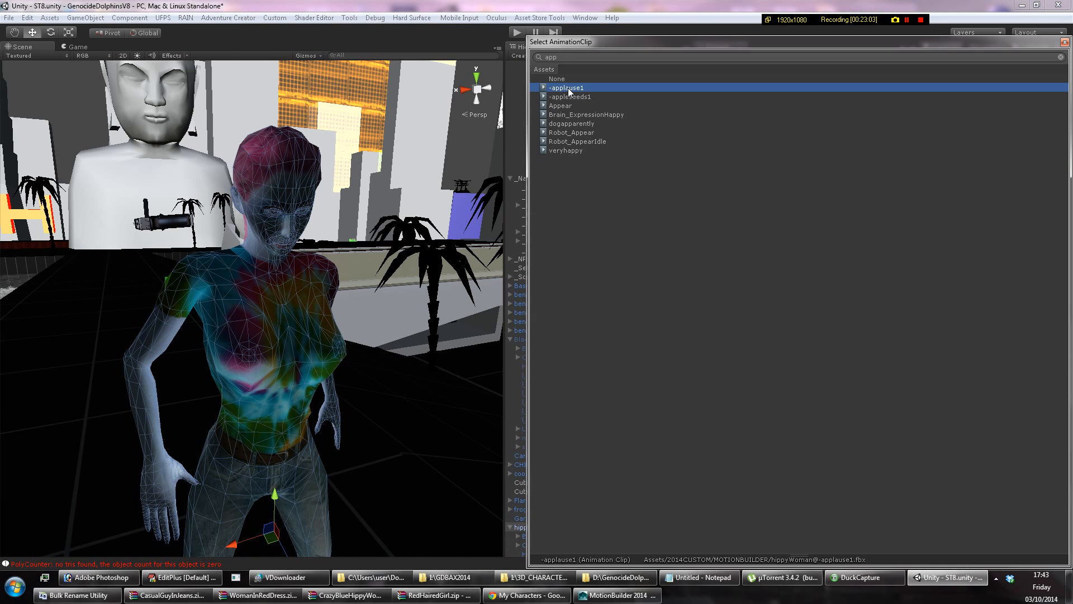
{"action": "double_click", "coordinate": [570, 90]}
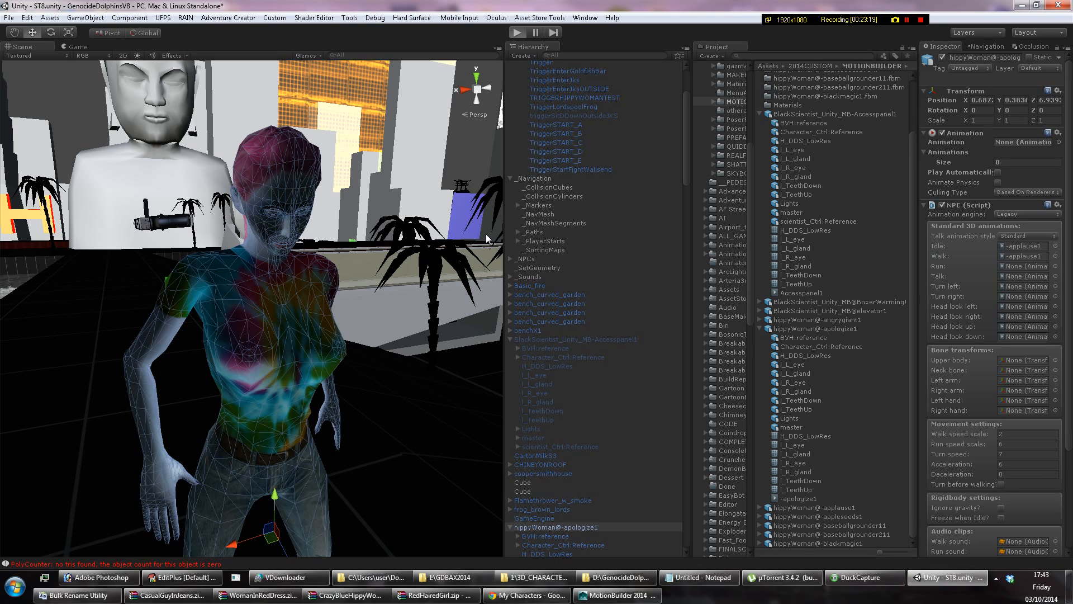
Run the game, walk up to the hippy woman and watch her idle animation from the front, and leave play mode.
{"action": "key", "text": "ctrl+p"}
{"action": "mouse_move", "coordinate": [538, 597]}
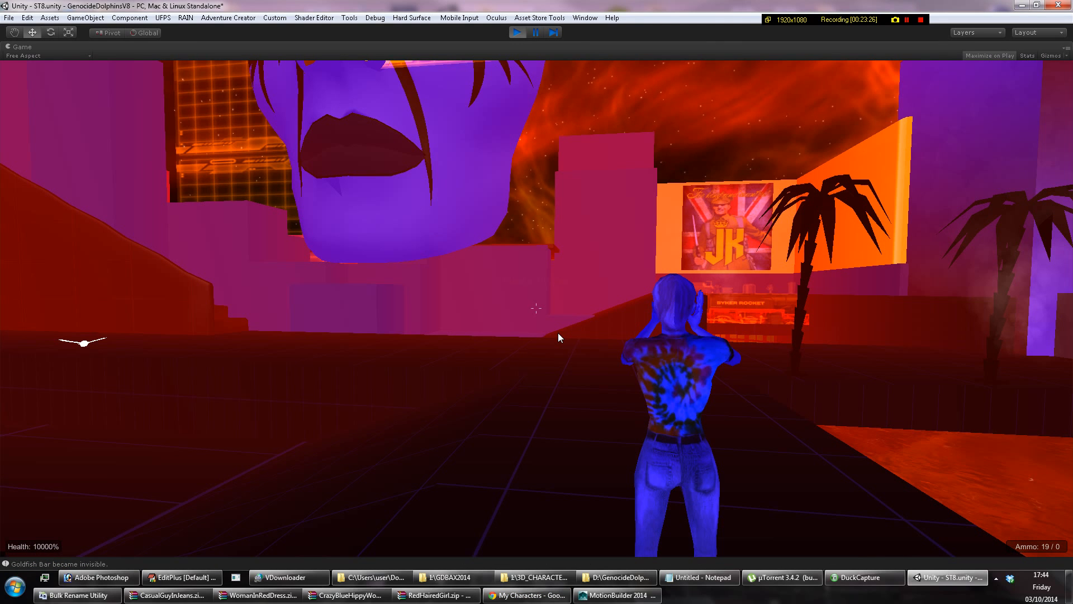
{"action": "key", "text": "w"}
{"action": "key", "text": "w"}
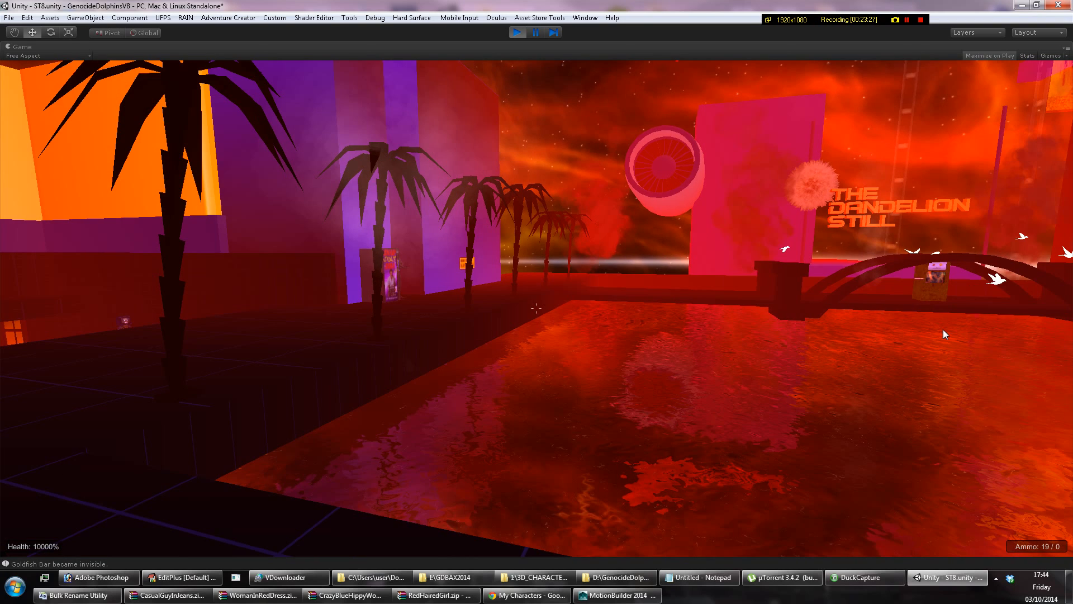
{"action": "left_click", "coordinate": [944, 332]}
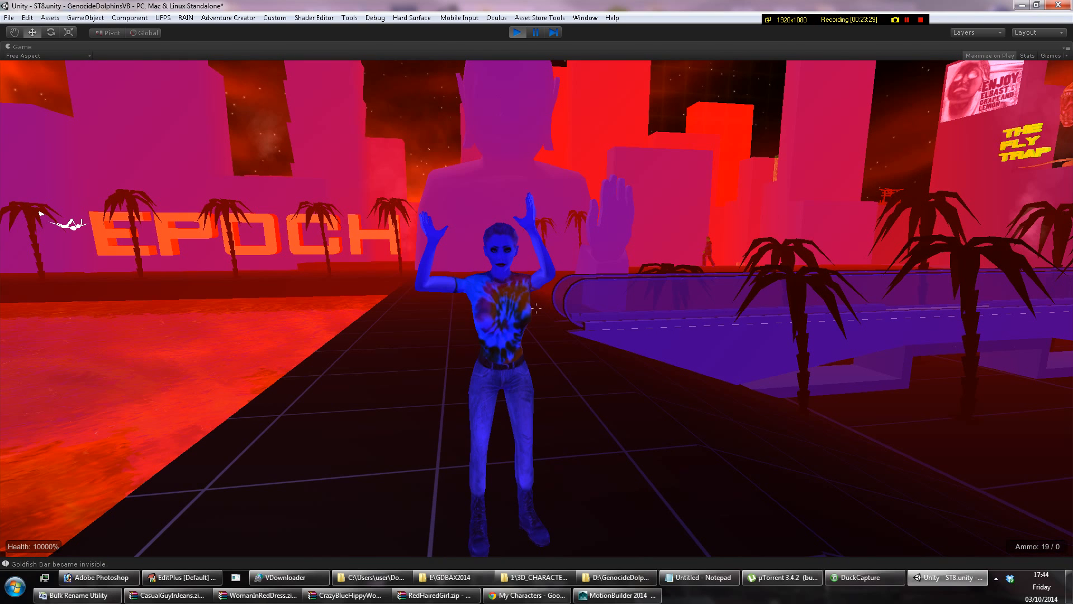
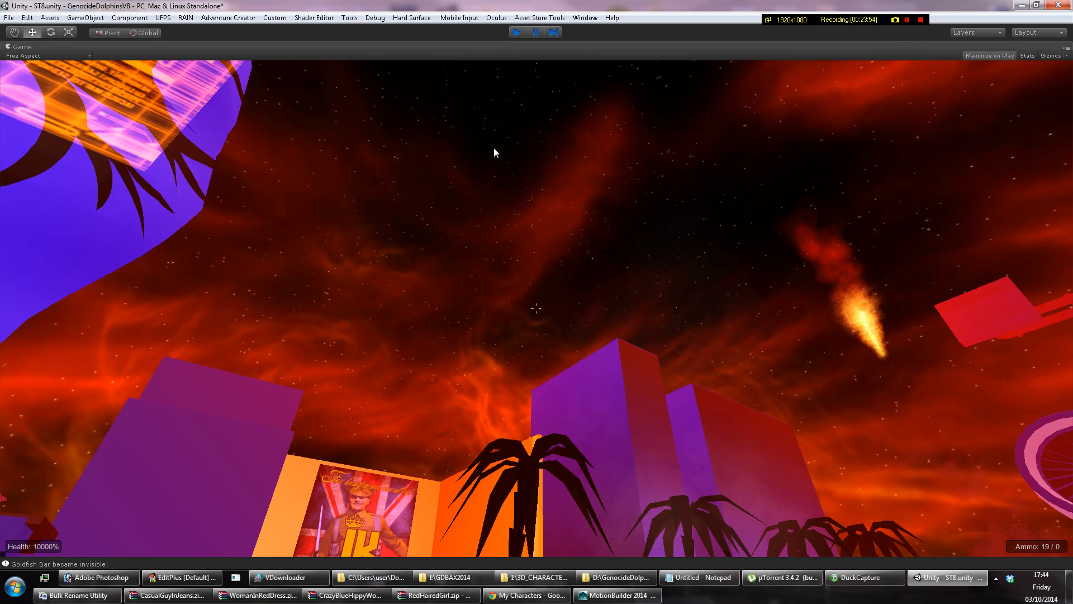
{"action": "key", "text": "ctrl+p"}
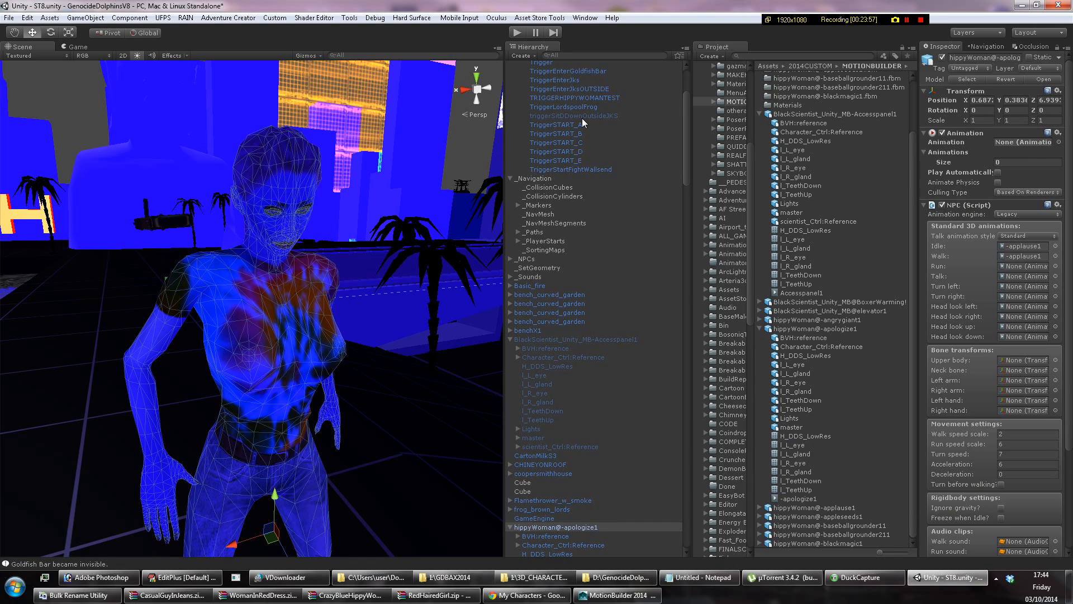
Open the TRIGGERHIPPYWOMANTEST trigger's action list in the Action List Editor.
{"action": "scroll", "coordinate": [582, 118], "scroll_direction": "up", "scroll_amount": 3}
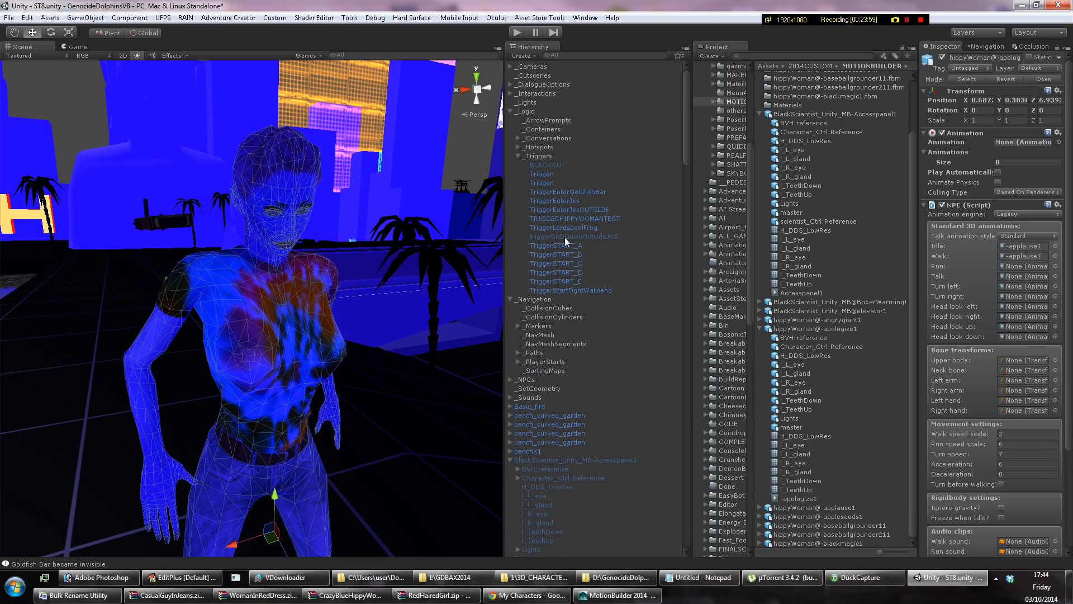
{"action": "left_click", "coordinate": [571, 218]}
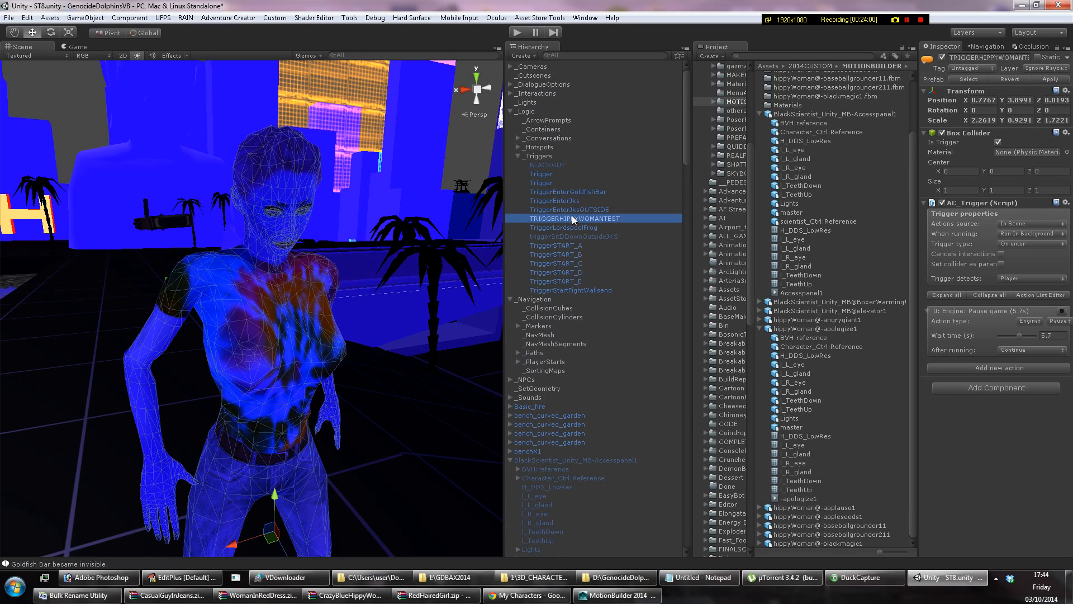
{"action": "left_click", "coordinate": [1043, 279]}
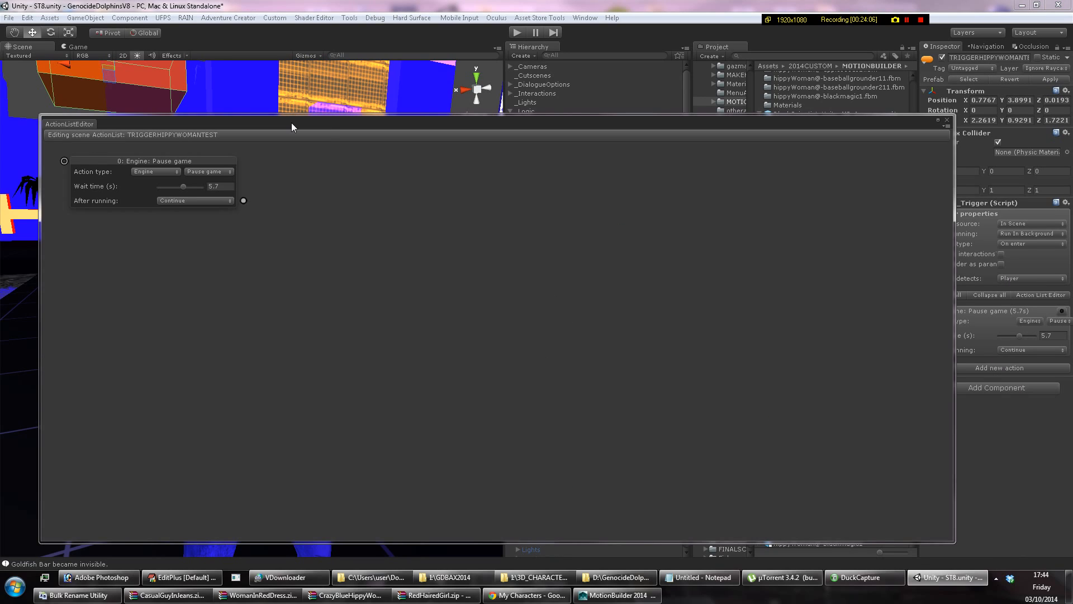
{"action": "left_click_drag", "start_coordinate": [291, 123], "coordinate": [396, 115]}
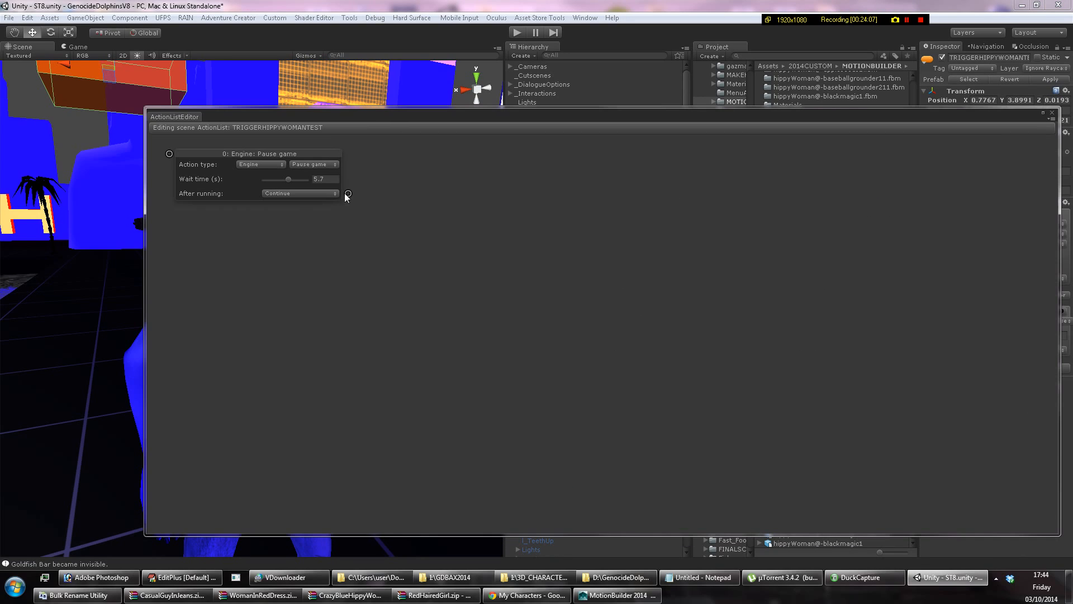
Add a second action after the Pause game action and make it a Character: Animate action.
{"action": "right_click", "coordinate": [415, 191]}
{"action": "left_click", "coordinate": [436, 197]}
{"action": "left_click", "coordinate": [490, 205]}
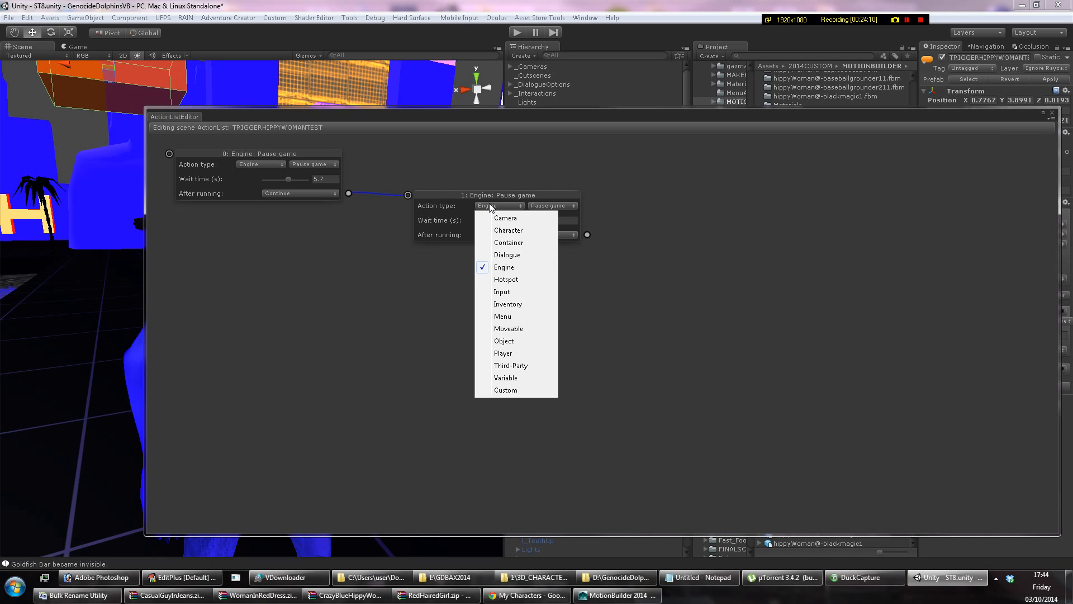
{"action": "left_click", "coordinate": [508, 231]}
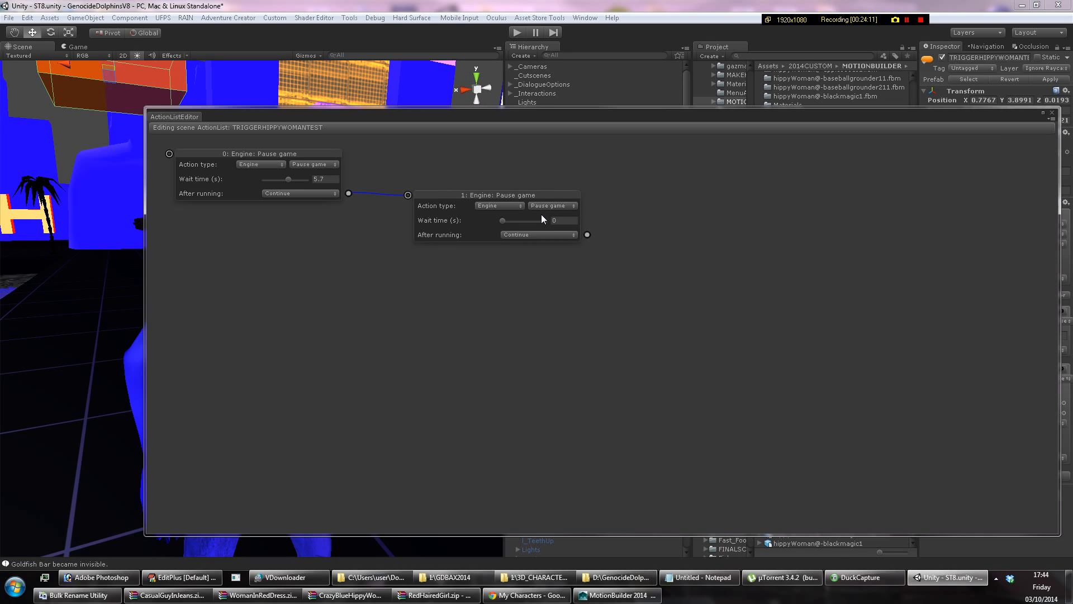
{"action": "left_click", "coordinate": [551, 206]}
{"action": "left_click", "coordinate": [582, 220]}
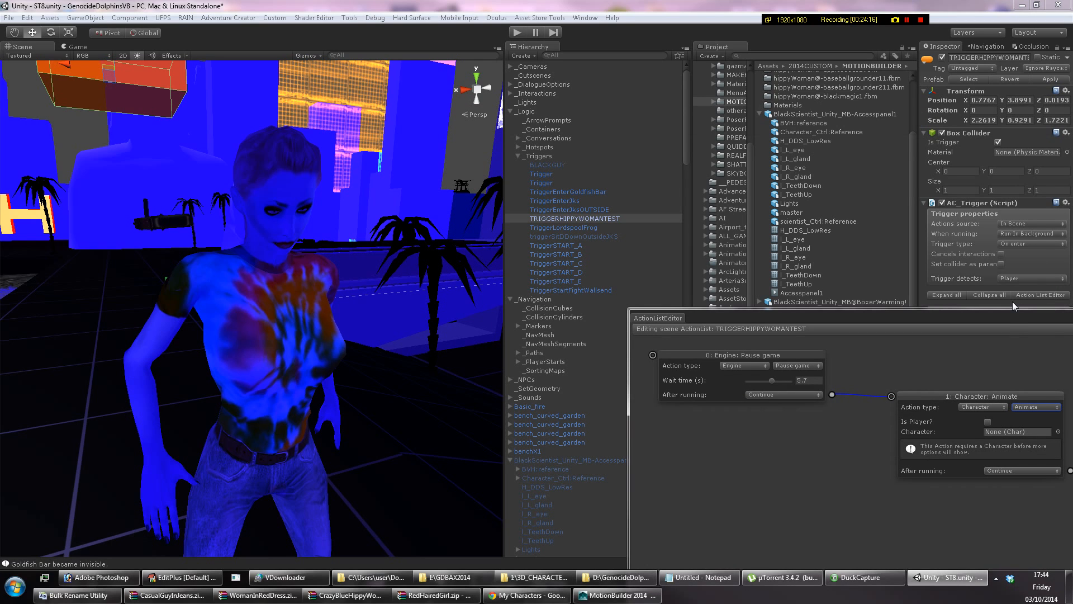
Assign hippyWoman@-apologize1 as the character of the trigger's Animate action, keeping the Action List Editor clear of the Hierarchy.
{"action": "left_click_drag", "start_coordinate": [1012, 300], "coordinate": [947, 195]}
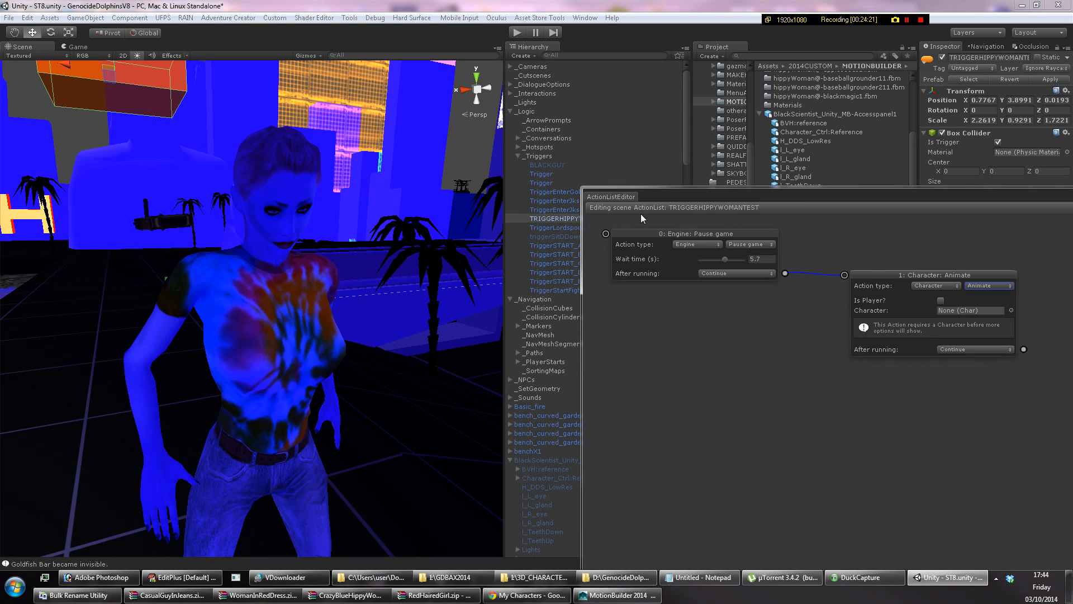
{"action": "left_click", "coordinate": [314, 330]}
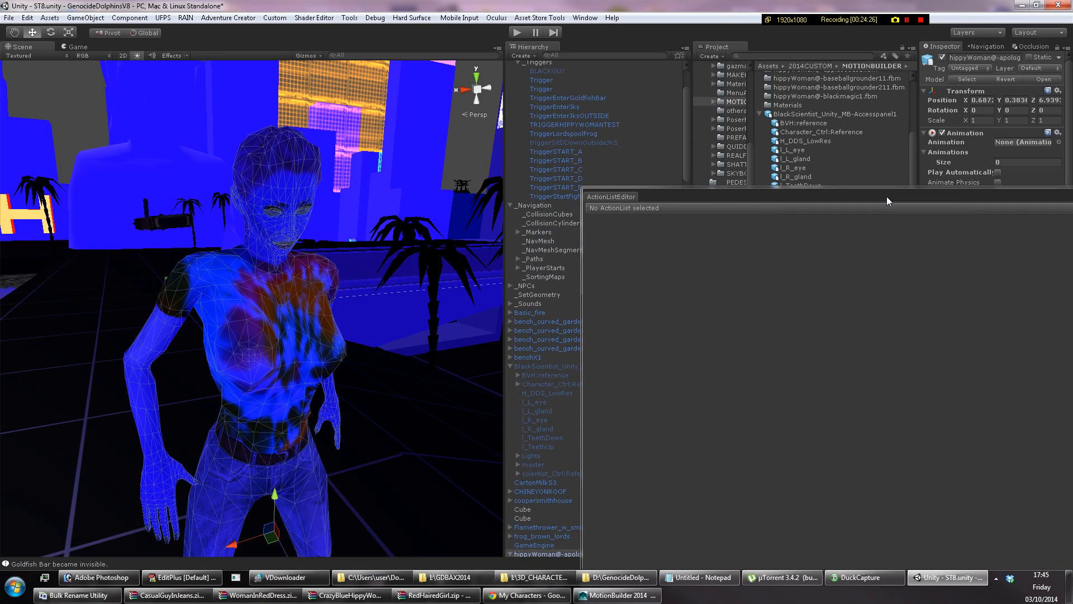
{"action": "left_click_drag", "start_coordinate": [887, 197], "coordinate": [981, 316]}
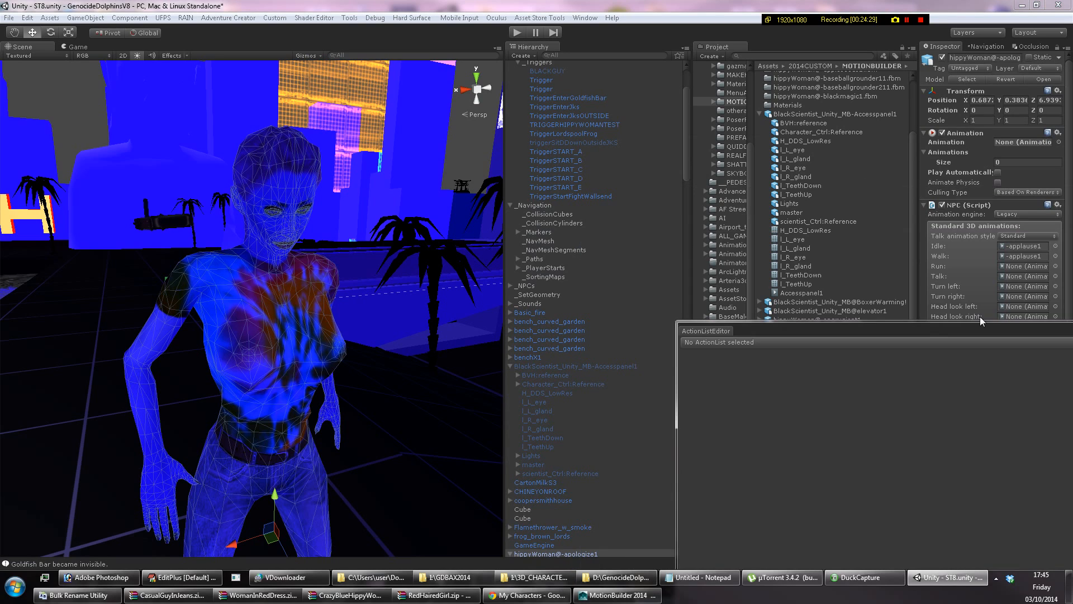
{"action": "left_click", "coordinate": [580, 125]}
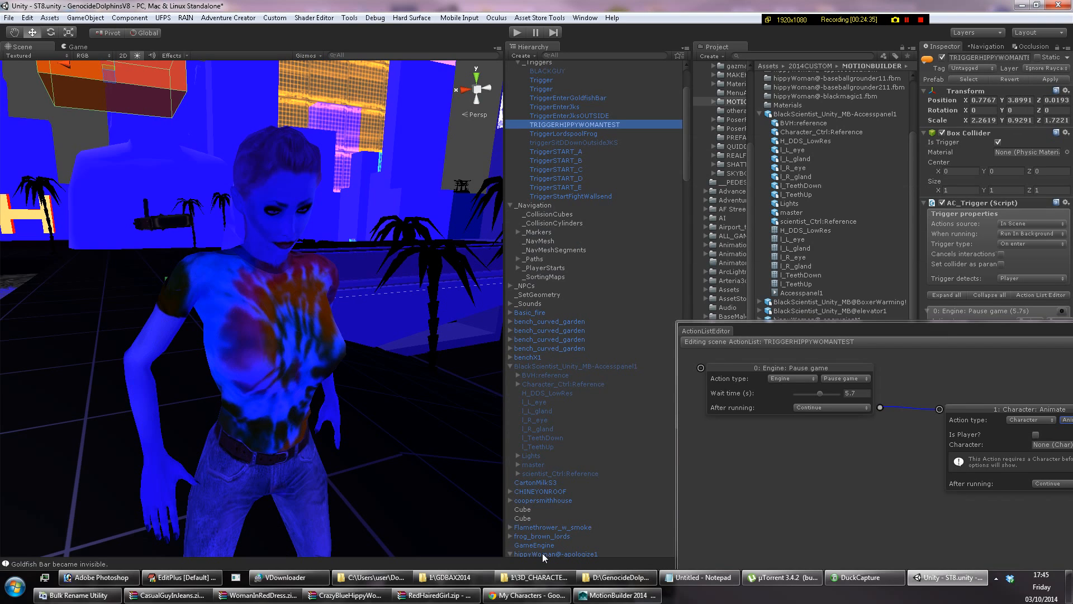
{"action": "left_click", "coordinate": [1043, 465]}
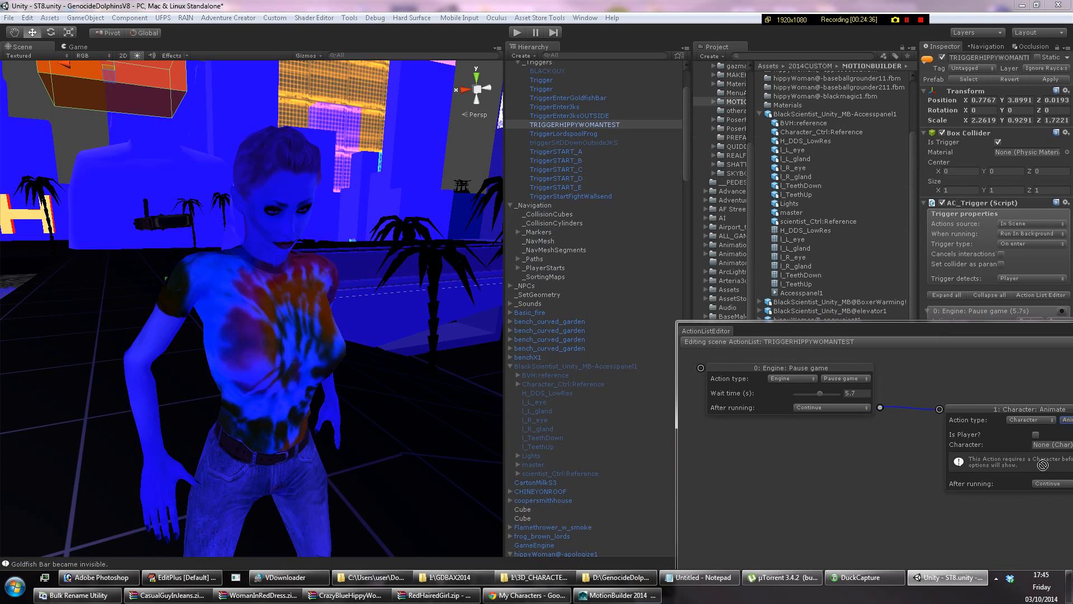
{"action": "left_click_drag", "start_coordinate": [1043, 465], "coordinate": [1061, 450]}
{"action": "left_click_drag", "start_coordinate": [1017, 330], "coordinate": [786, 222]}
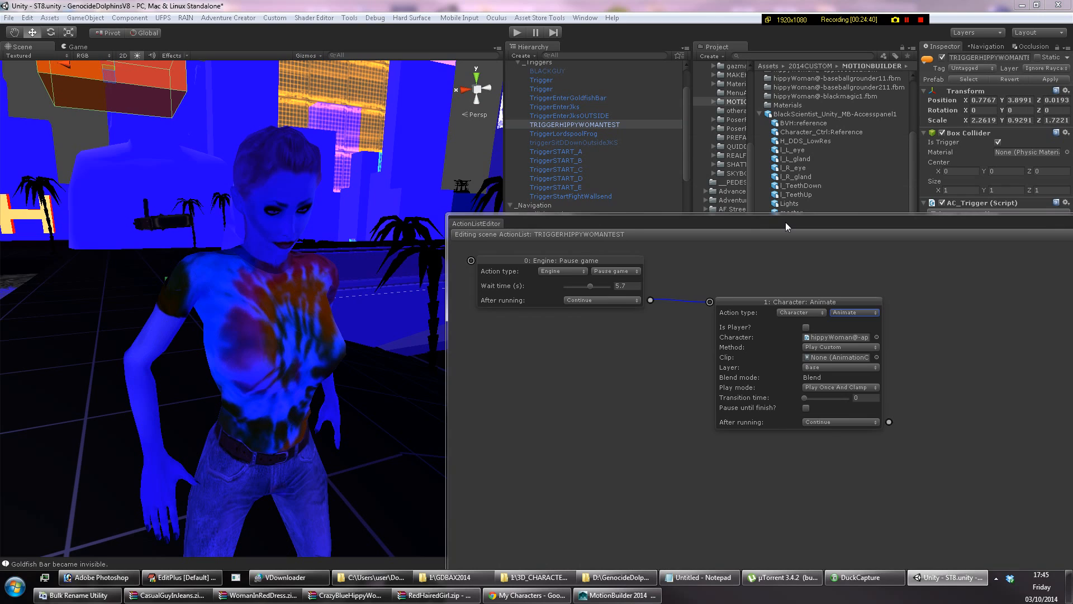
{"action": "left_click_drag", "start_coordinate": [786, 223], "coordinate": [737, 202]}
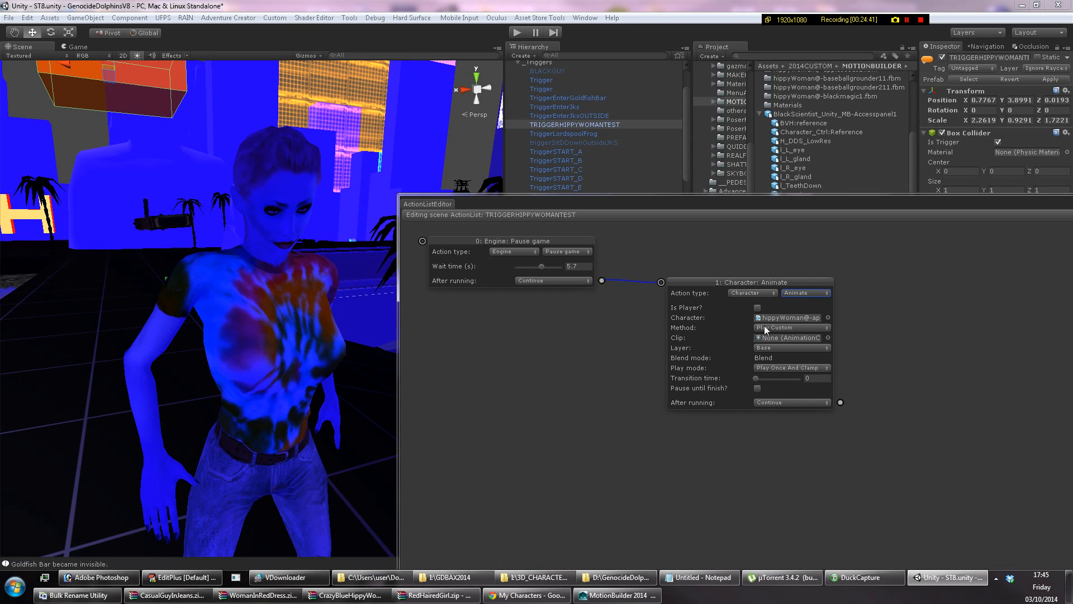
Switch to MotionBuilder, play the blackmagic1 take to review its motion, and return to Unity.
{"action": "left_click", "coordinate": [828, 337]}
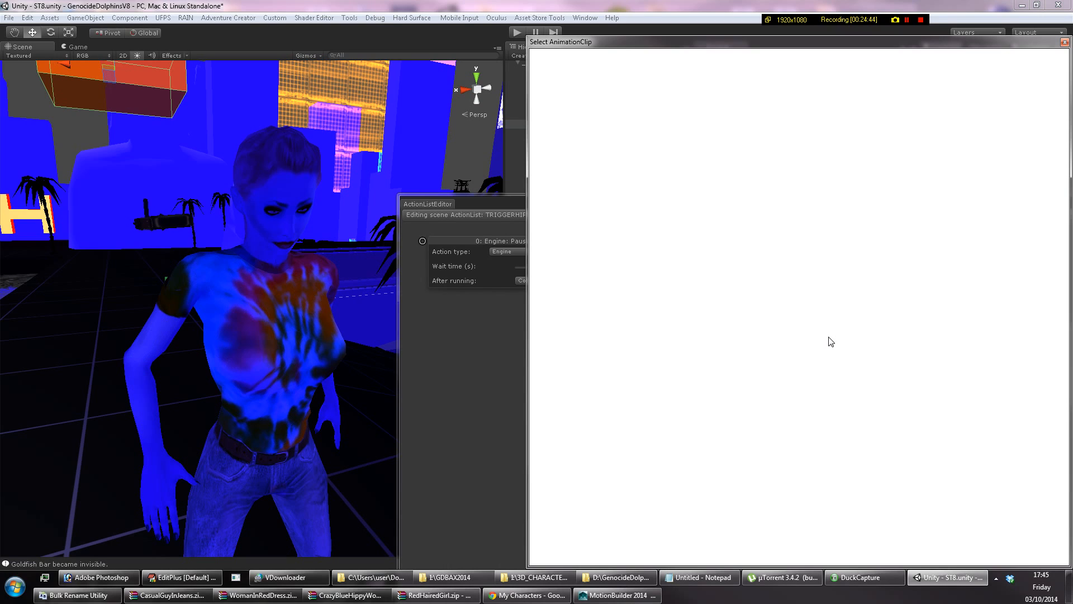
{"action": "left_click", "coordinate": [621, 578]}
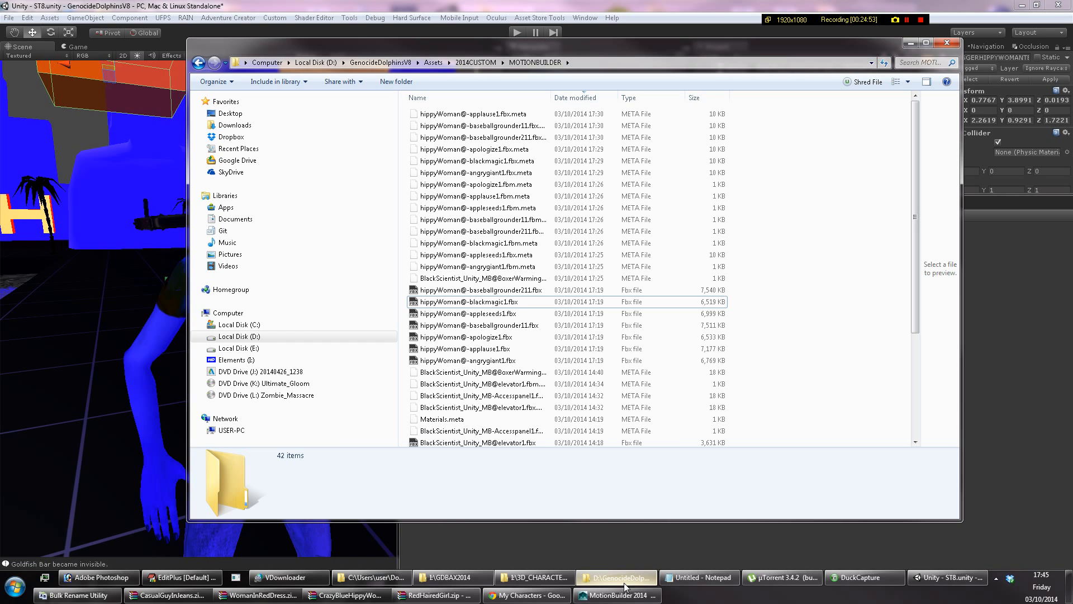
{"action": "left_click", "coordinate": [617, 595]}
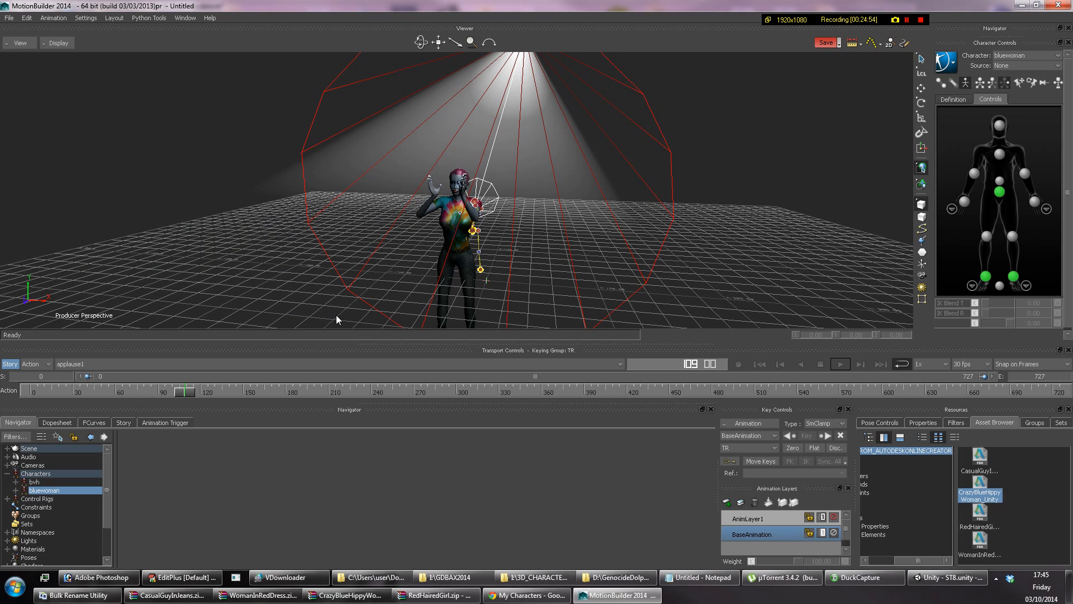
{"action": "left_click", "coordinate": [113, 365]}
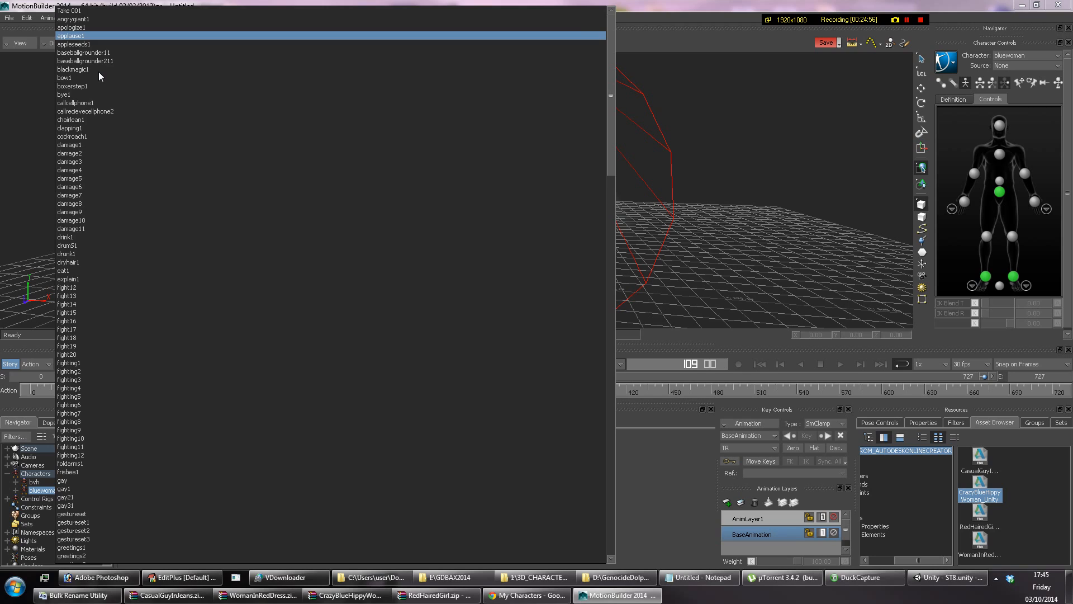
{"action": "left_click", "coordinate": [98, 70]}
{"action": "left_click", "coordinate": [842, 364]}
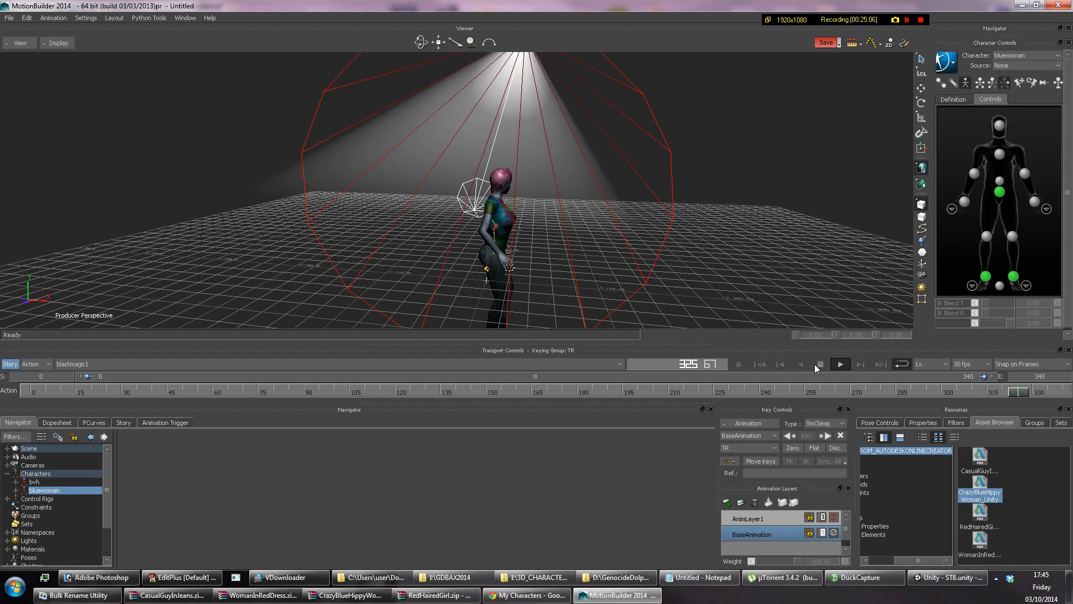
{"action": "left_click", "coordinate": [827, 365]}
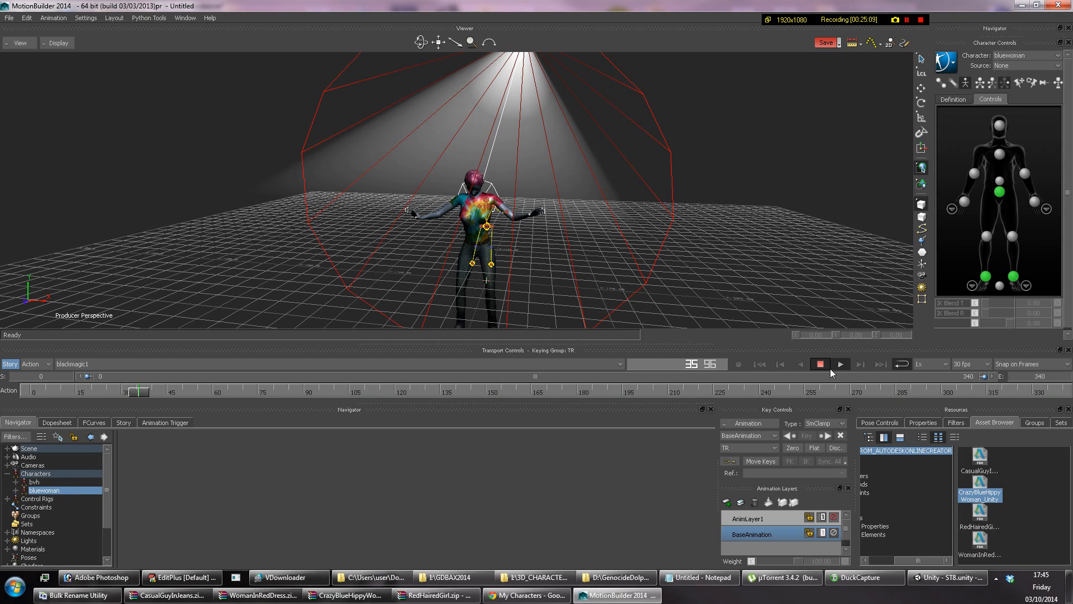
{"action": "left_click", "coordinate": [604, 596]}
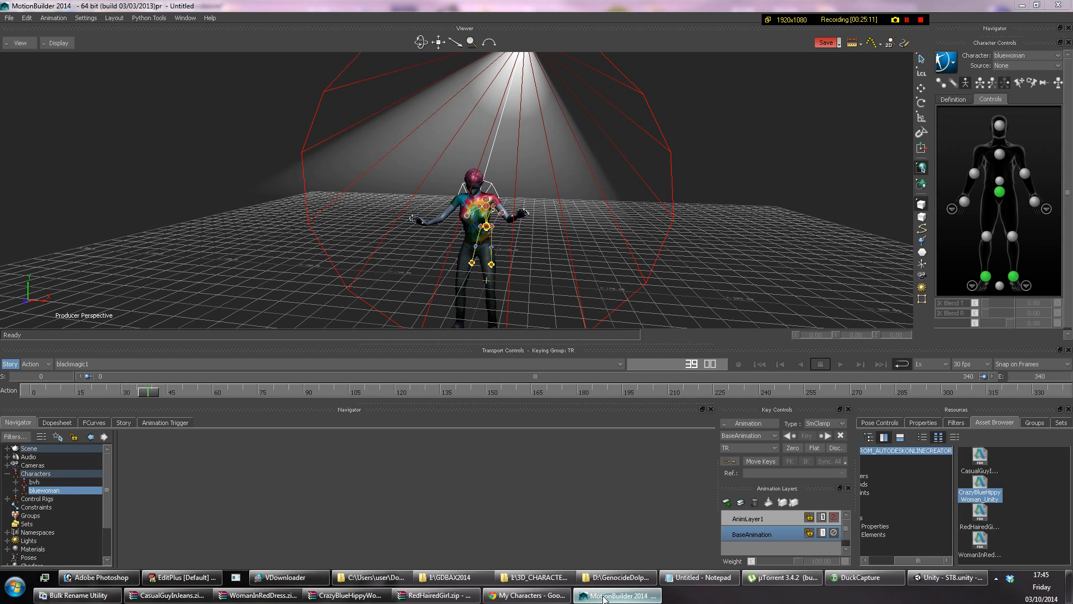
{"action": "left_click", "coordinate": [604, 596]}
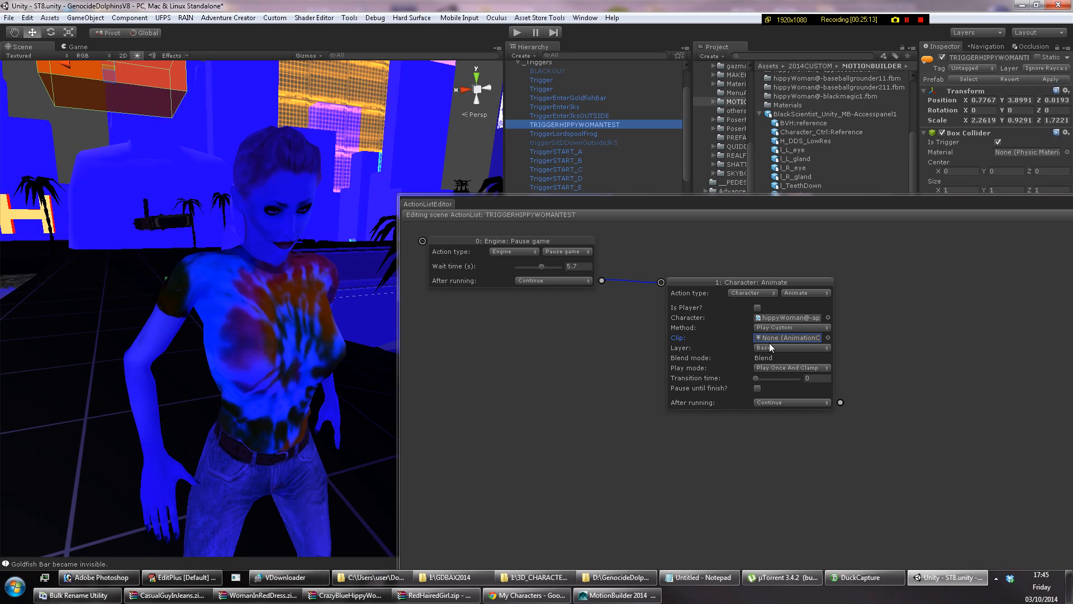
Assign the -blackmagic1 animation clip to the trigger's Animate action.
{"action": "left_click", "coordinate": [828, 338]}
{"action": "type", "text": "b"}
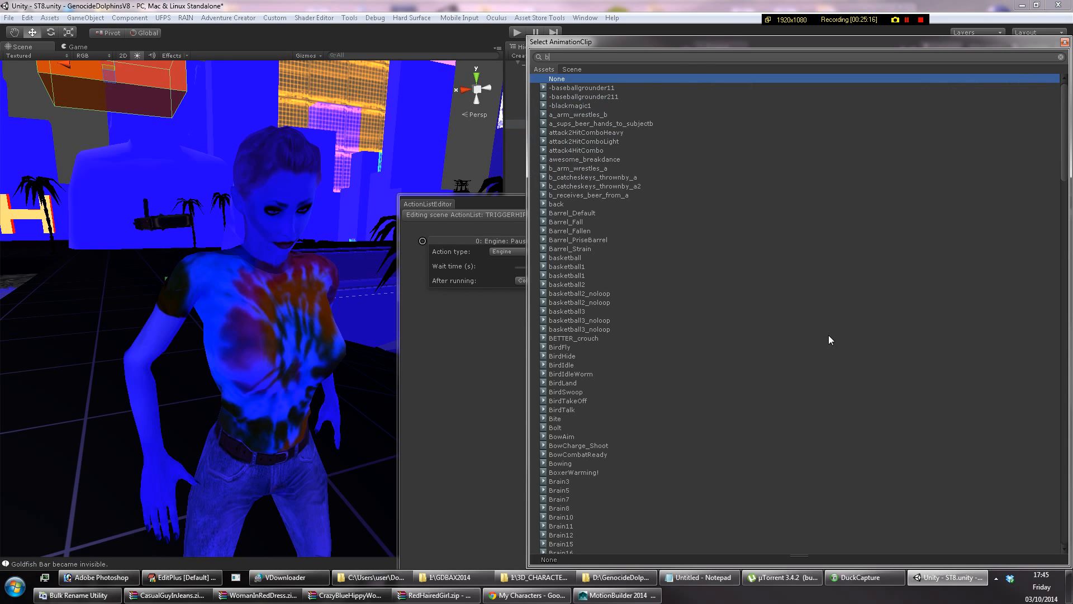
{"action": "type", "text": "lack"}
{"action": "double_click", "coordinate": [572, 86]}
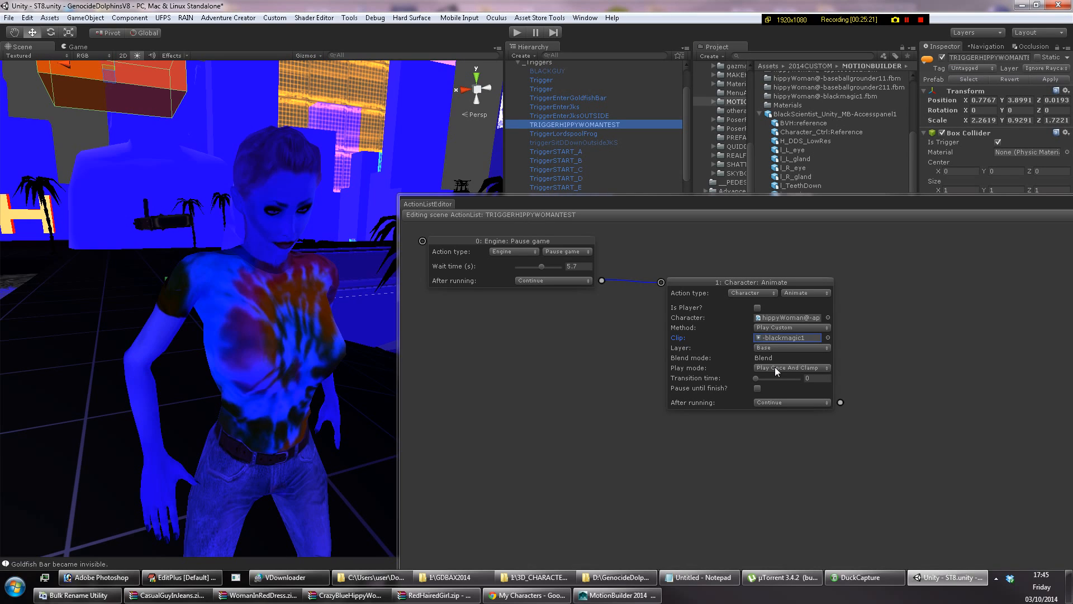
Give the -blackmagic1 Animate action a transition time of 1, Play Once And Clamp mode, and Pause until finish.
{"action": "left_click", "coordinate": [762, 380]}
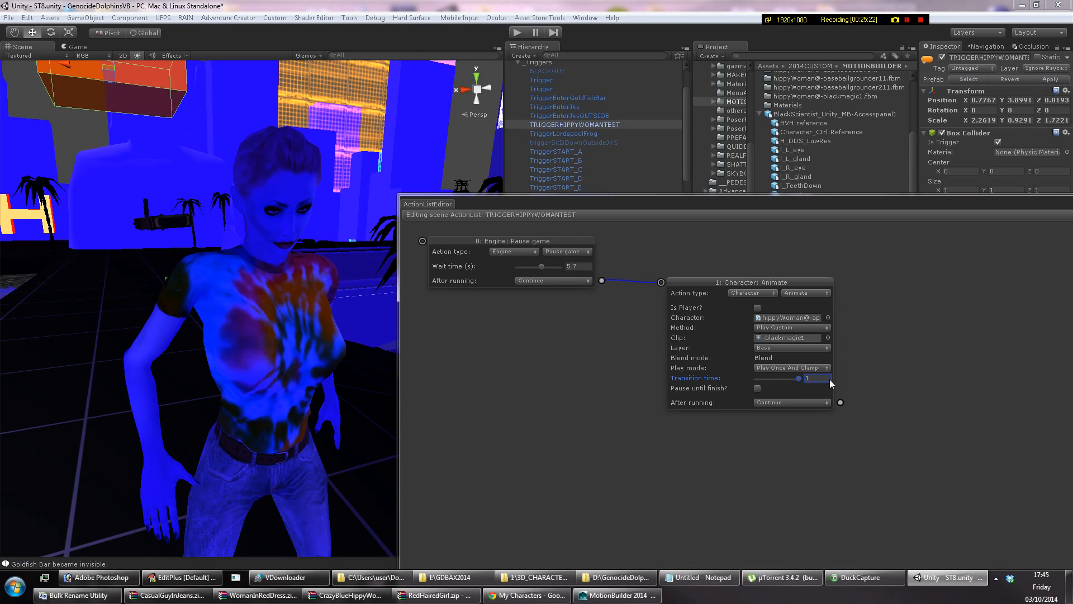
{"action": "left_click", "coordinate": [798, 368]}
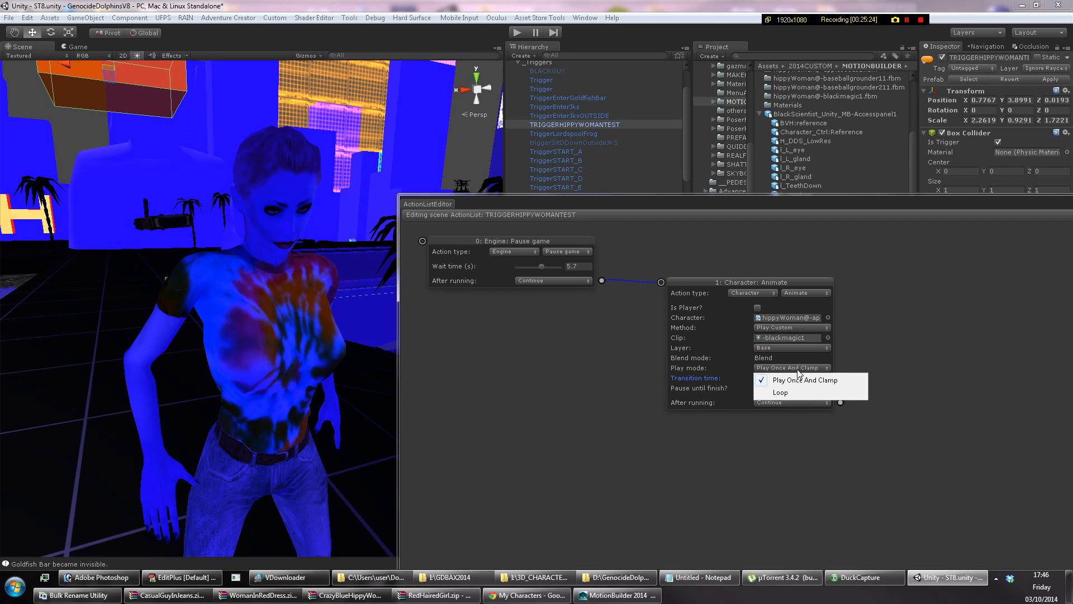
{"action": "left_click", "coordinate": [794, 379]}
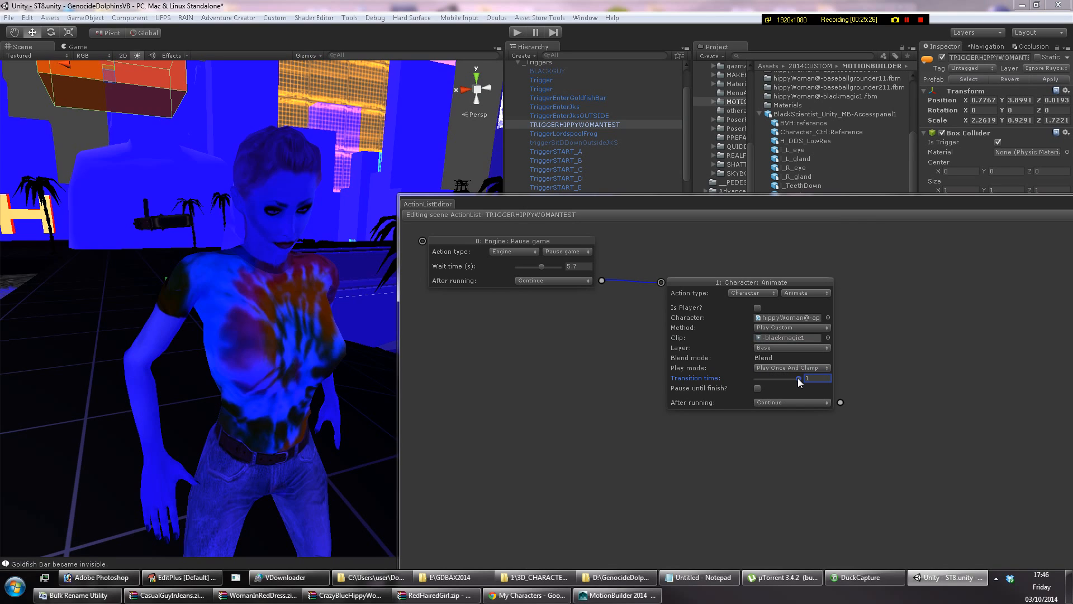
{"action": "left_click", "coordinate": [773, 386]}
Make the -blackmagic1 Animate action skip to action 0, Engine: Pause game, after running.
{"action": "left_click", "coordinate": [784, 403]}
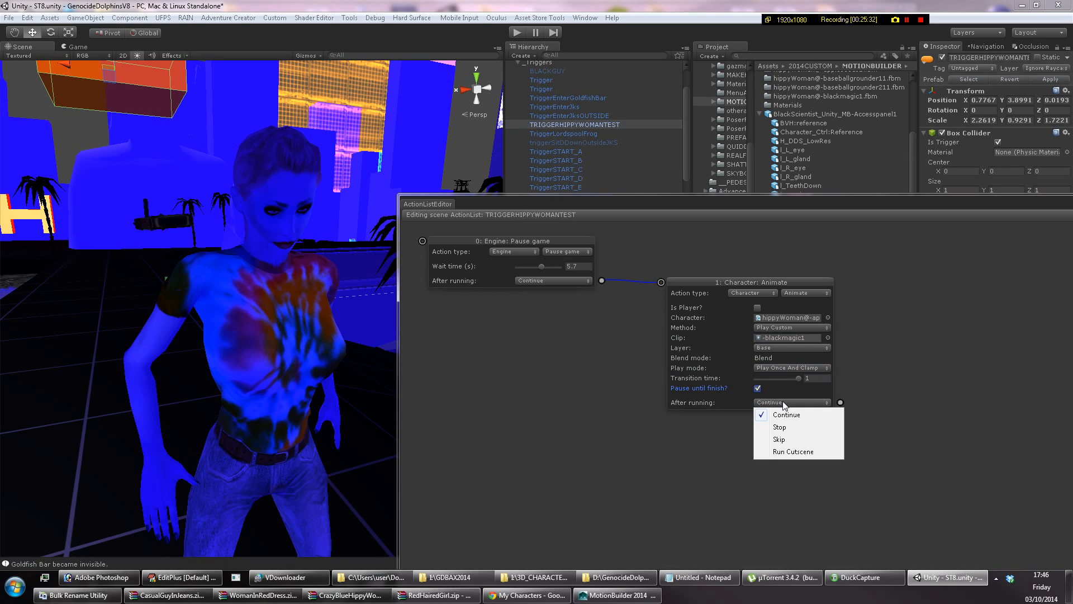
{"action": "left_click", "coordinate": [797, 439]}
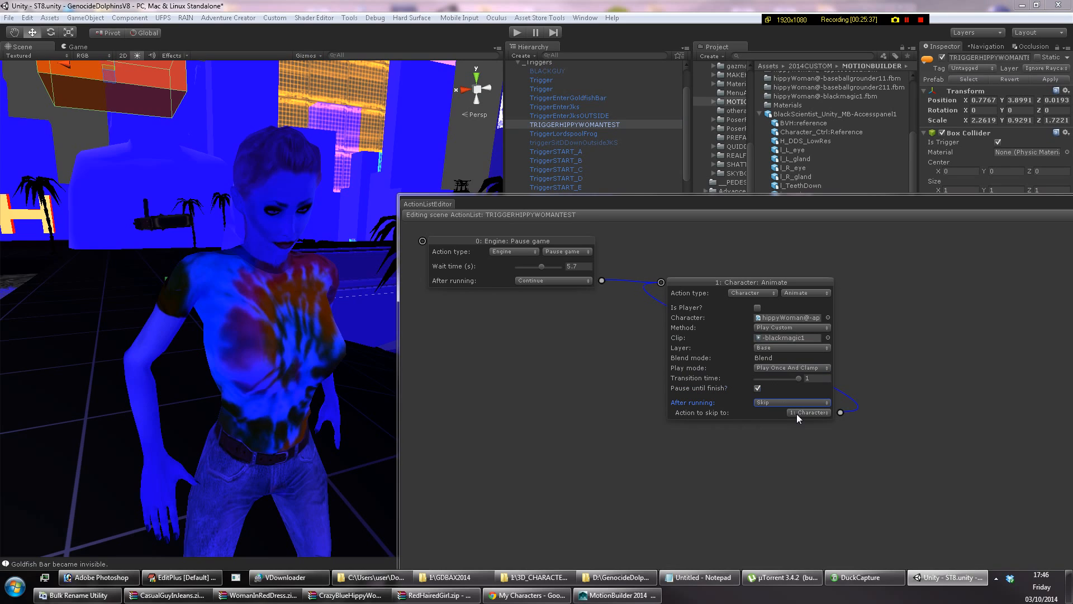
{"action": "left_click", "coordinate": [796, 414]}
{"action": "left_click", "coordinate": [800, 424]}
Run the game to check the looping -blackmagic1 animation alongside the trigger's Action List Editor, and stop it.
{"action": "left_click_drag", "start_coordinate": [667, 199], "coordinate": [1072, 184]}
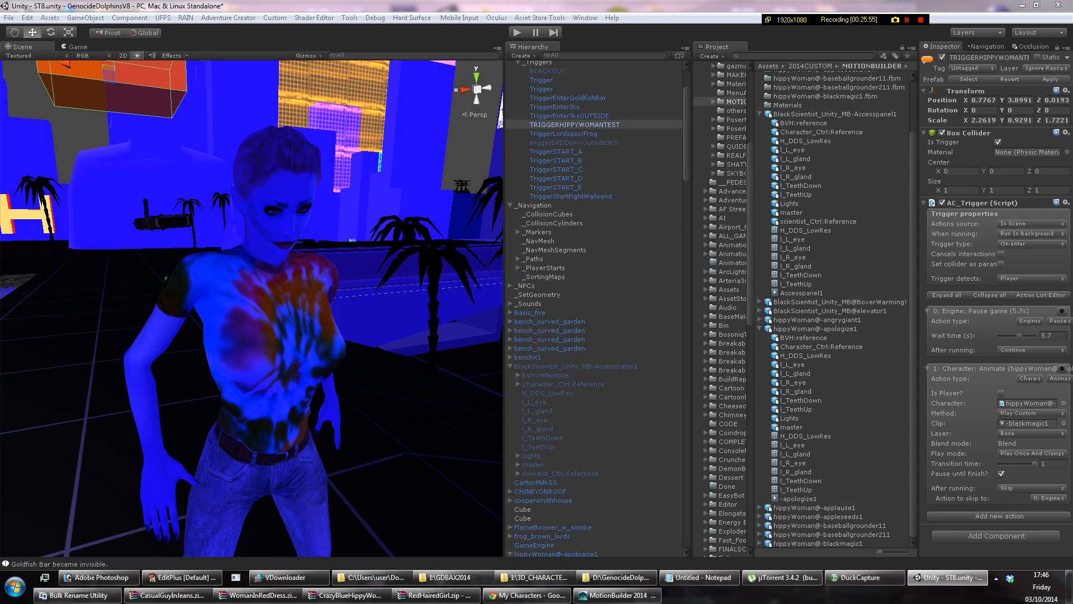
{"action": "left_click", "coordinate": [517, 32]}
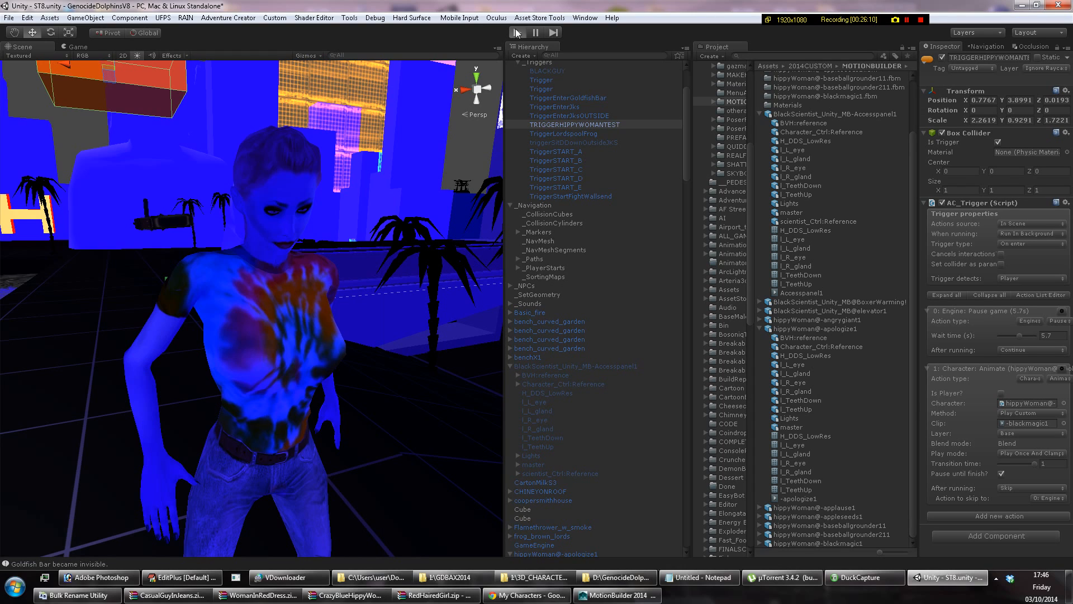
{"action": "left_click", "coordinate": [516, 32]}
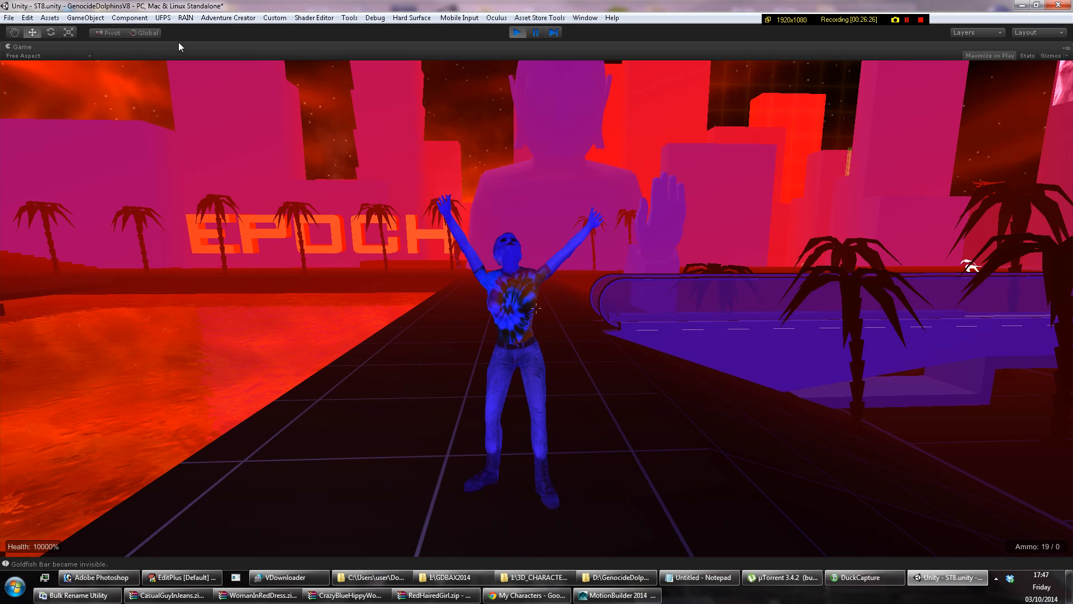
{"action": "key", "text": "ctrl+shift+p"}
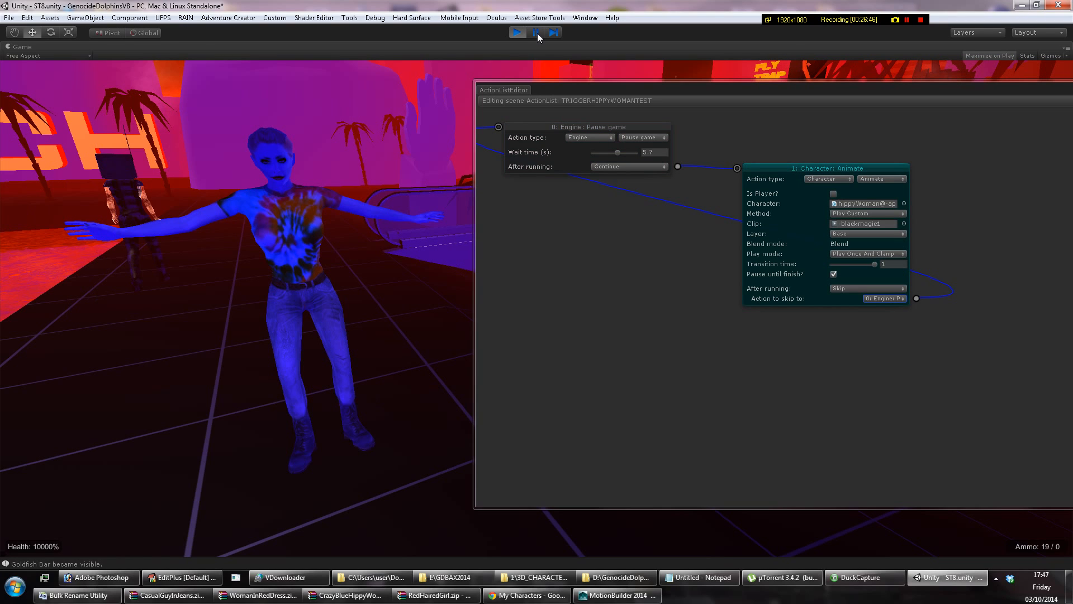
{"action": "left_click", "coordinate": [536, 33]}
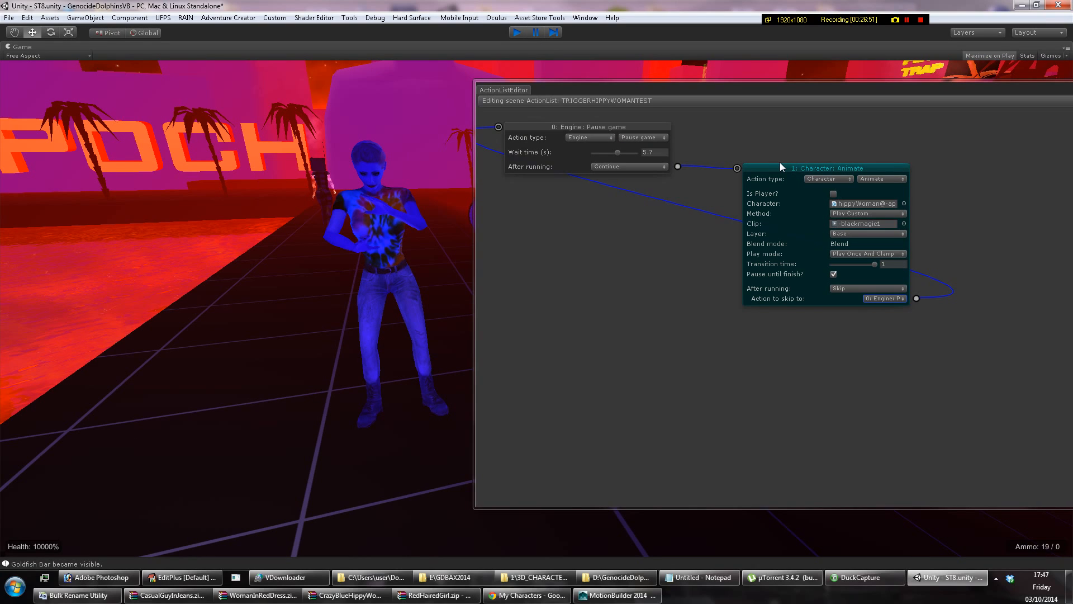
{"action": "key", "text": "ctrl+p"}
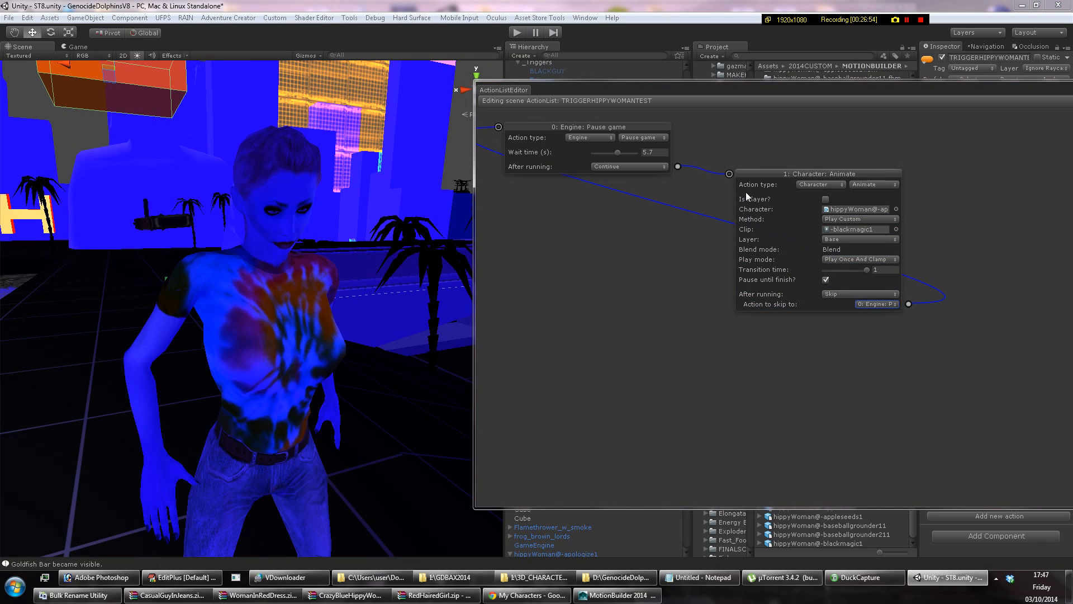
Remove the skip link to the Pause game action, set action 1 to Continue, and place the new action below it.
{"action": "left_click_drag", "start_coordinate": [906, 303], "coordinate": [920, 307]}
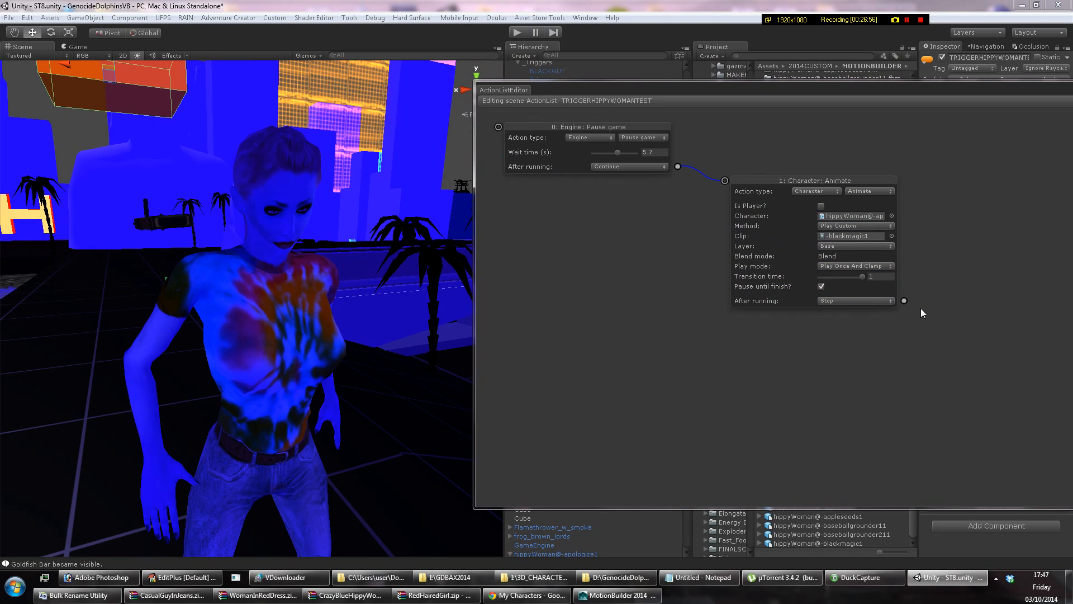
{"action": "left_click", "coordinate": [859, 303]}
{"action": "left_click", "coordinate": [858, 293]}
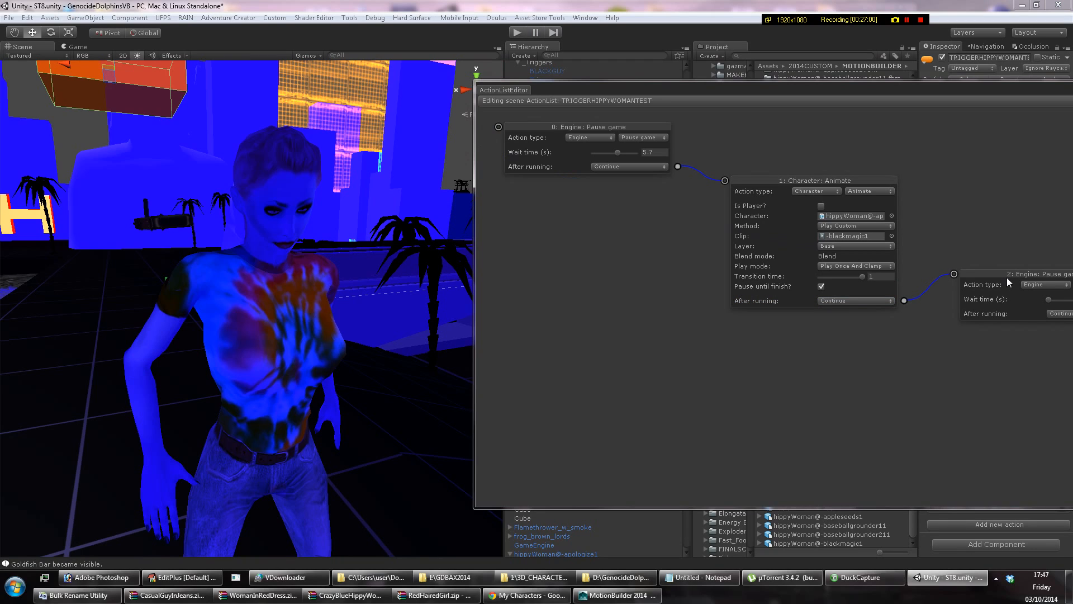
{"action": "left_click_drag", "start_coordinate": [1004, 273], "coordinate": [810, 355]}
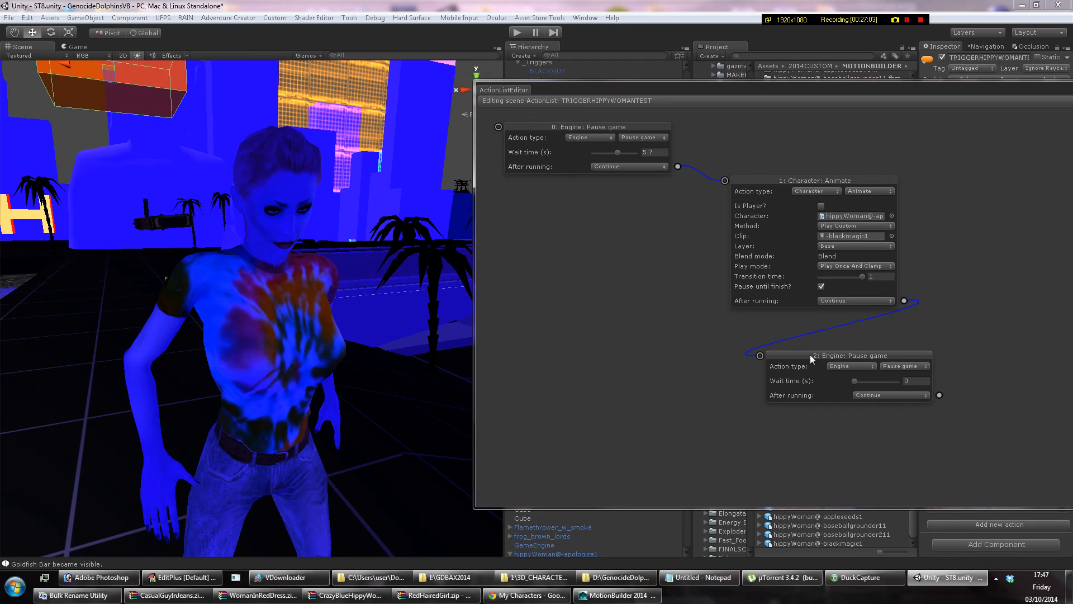
Turn action 2 into a Character: Animate action and assign hippyWoman@-apologize1 as its character.
{"action": "left_click", "coordinate": [864, 367]}
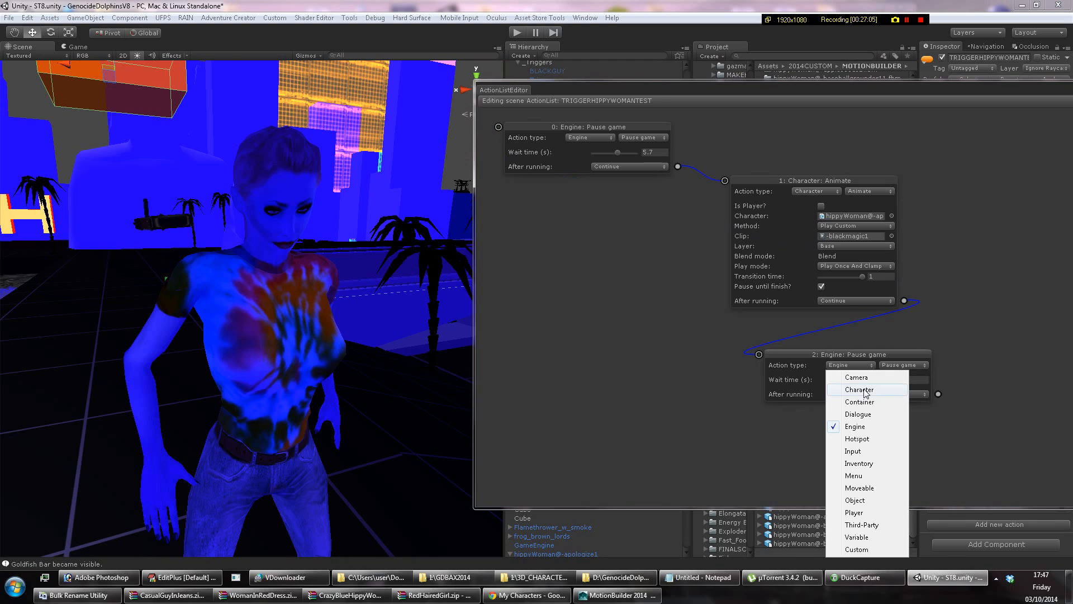
{"action": "left_click", "coordinate": [860, 390]}
{"action": "left_click", "coordinate": [902, 365]}
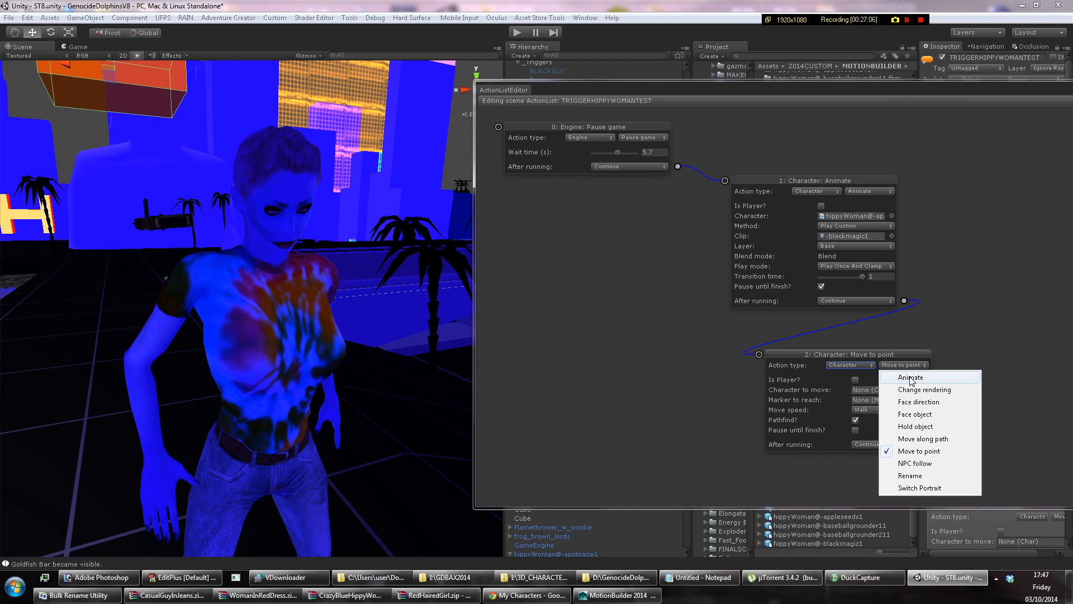
{"action": "left_click", "coordinate": [911, 379]}
{"action": "left_click_drag", "start_coordinate": [550, 559], "coordinate": [863, 391]}
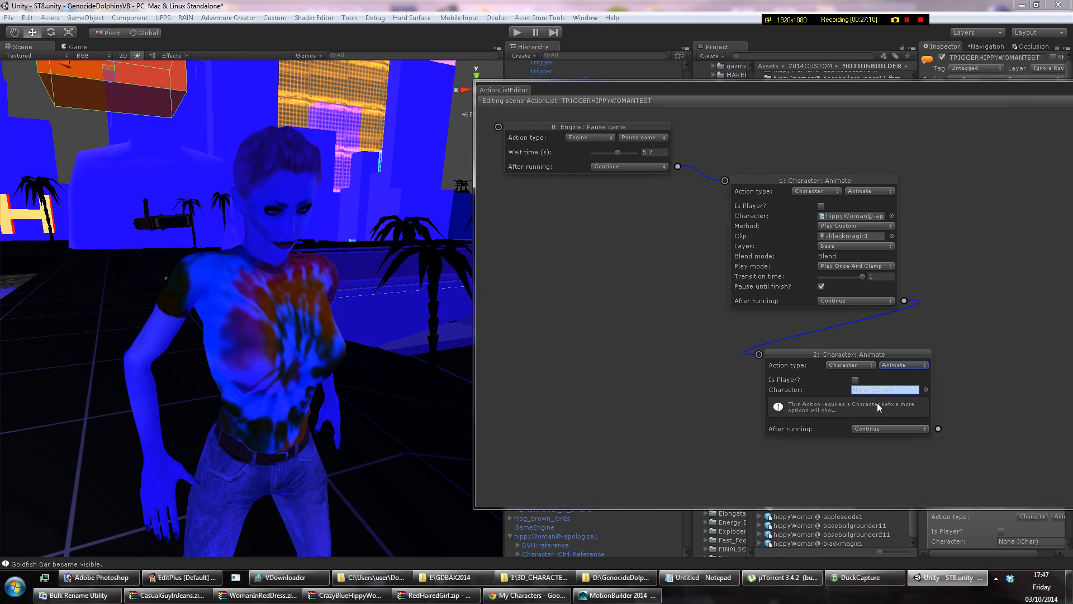
Set action 2 to play the -applause1 clip with a transition time of 1 and Pause until finish enabled.
{"action": "left_click", "coordinate": [926, 410]}
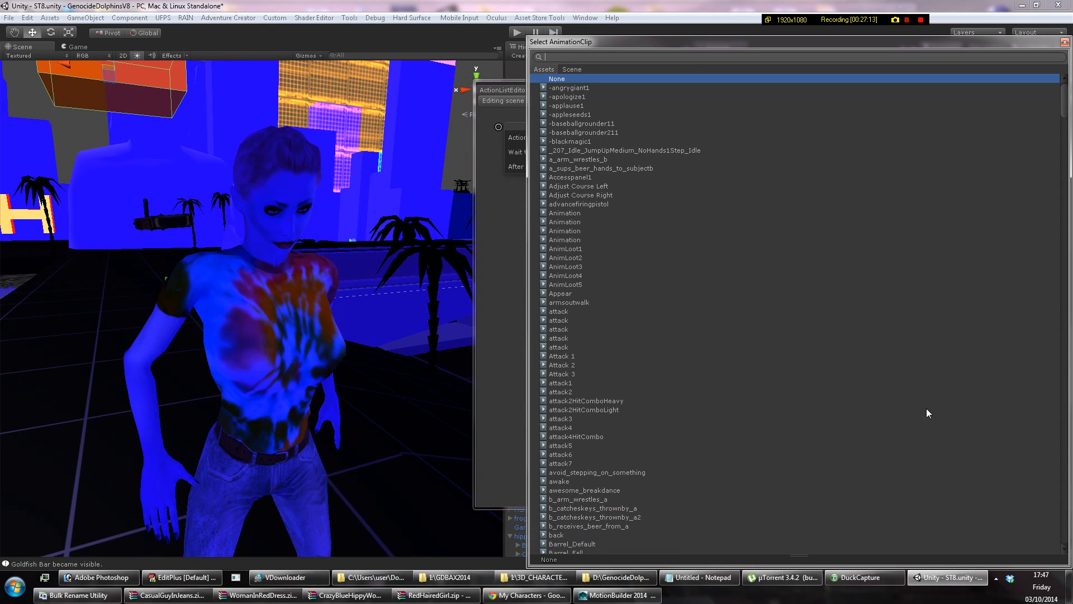
{"action": "type", "text": "app"}
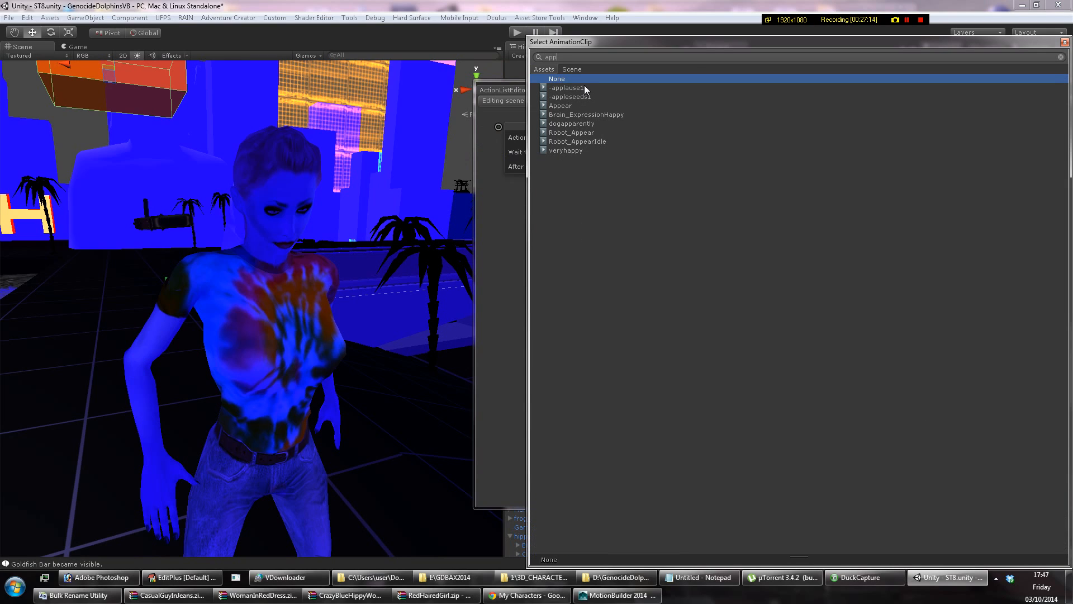
{"action": "double_click", "coordinate": [584, 88]}
{"action": "left_click_drag", "start_coordinate": [848, 448], "coordinate": [860, 450]}
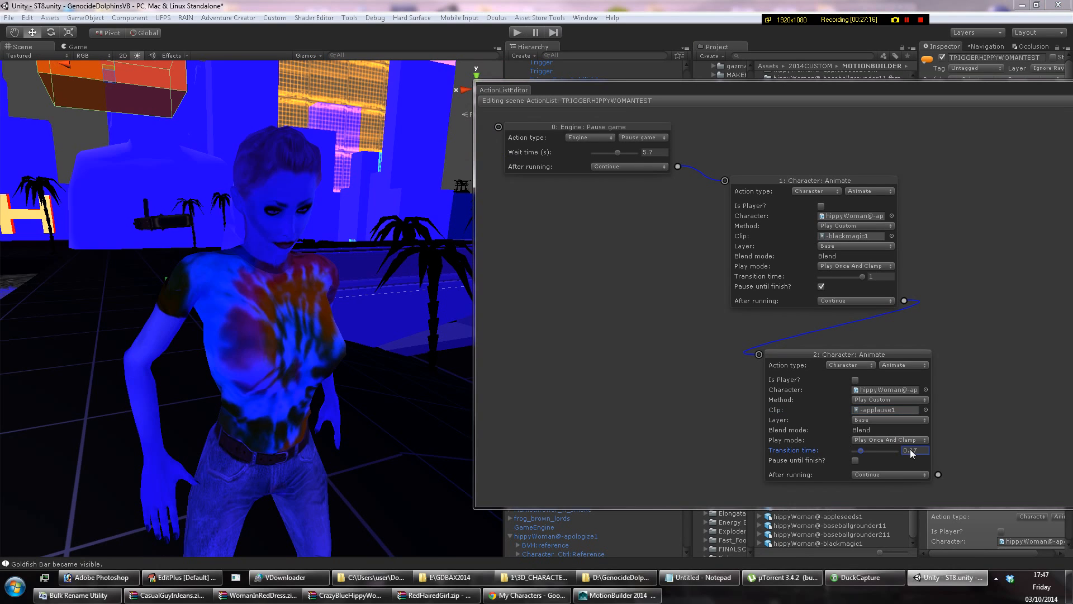
{"action": "left_click", "coordinate": [889, 474]}
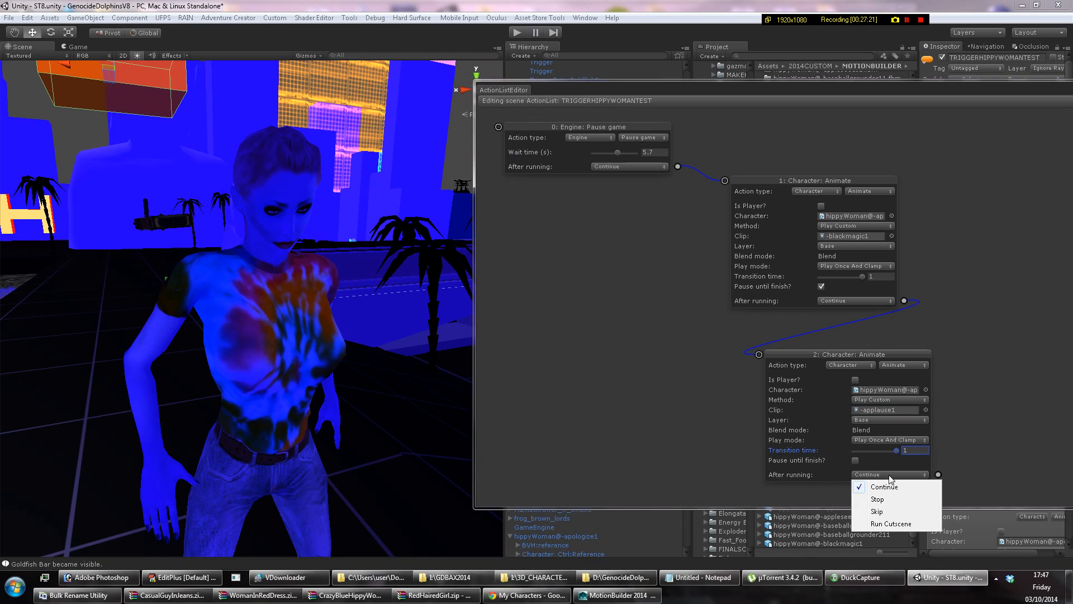
{"action": "left_click", "coordinate": [856, 460]}
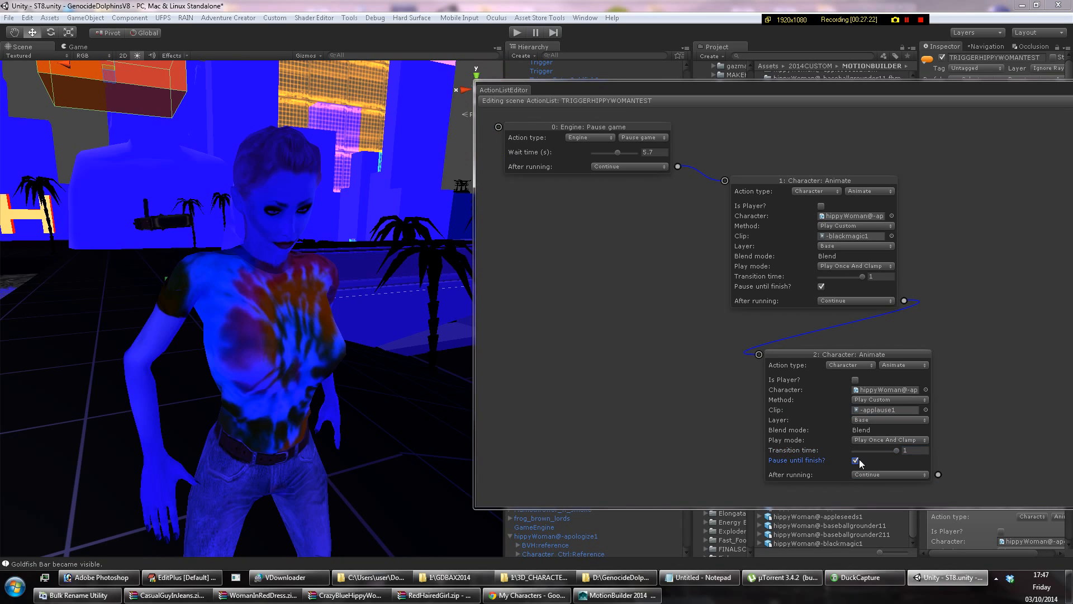
Make the -applause1 action skip to 1: Character: Animate after running, so the two animations alternate.
{"action": "left_click", "coordinate": [885, 476]}
{"action": "left_click", "coordinate": [889, 512]}
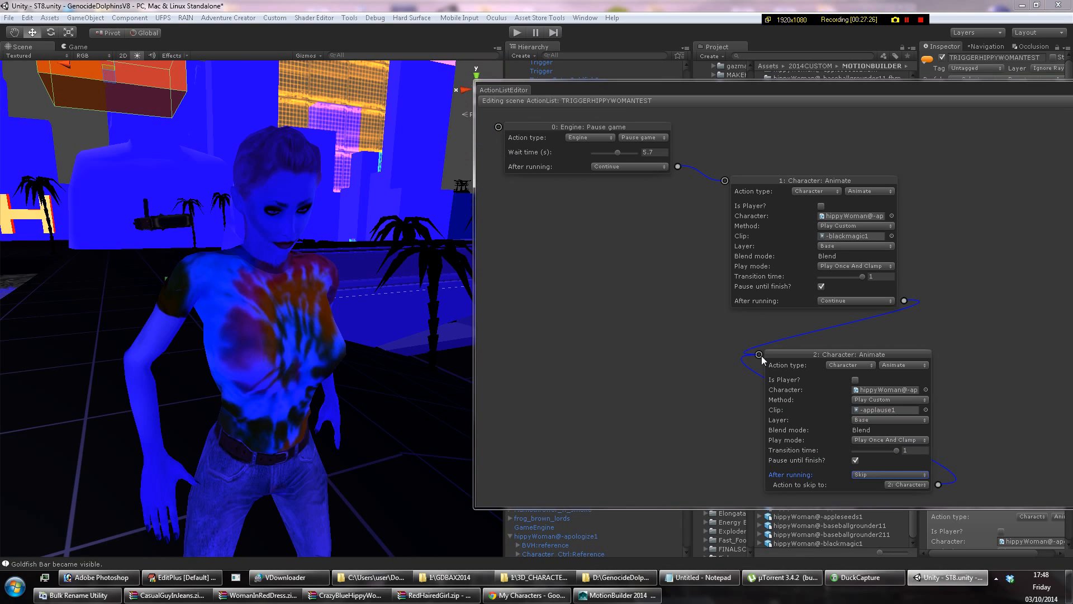
{"action": "left_click", "coordinate": [915, 485]}
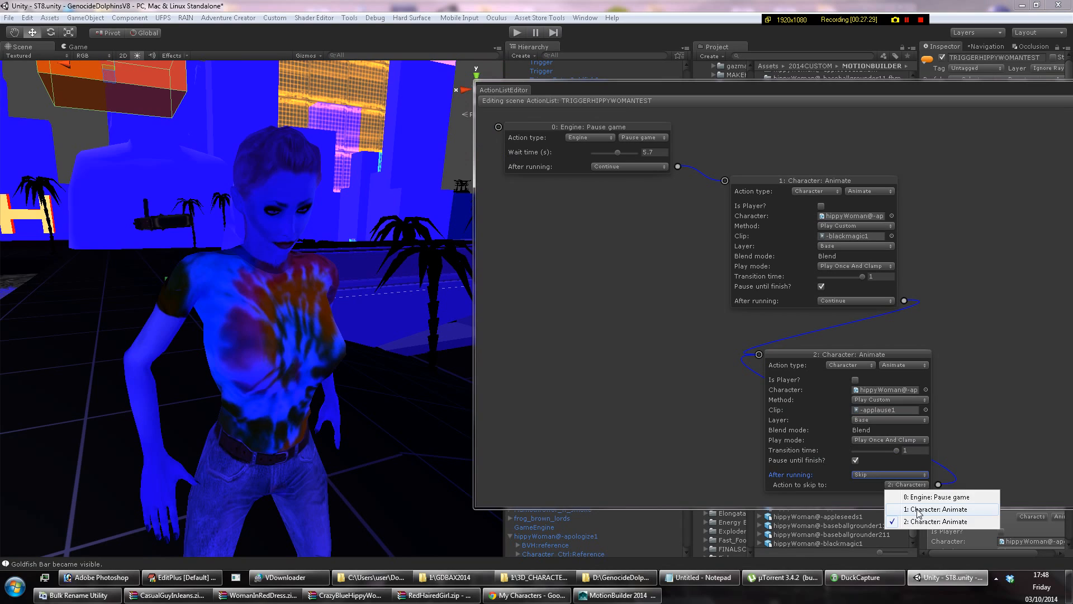
{"action": "left_click", "coordinate": [911, 506]}
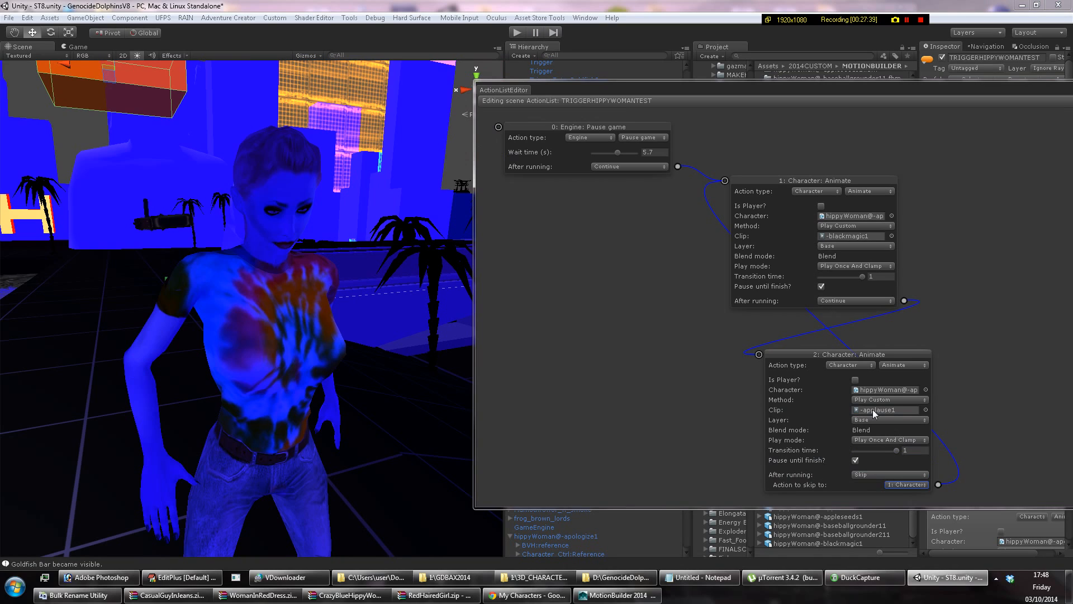
Move the Action List Editor aside and run the game to test the alternating hippyWoman animations.
{"action": "left_click_drag", "start_coordinate": [777, 83], "coordinate": [970, 88]}
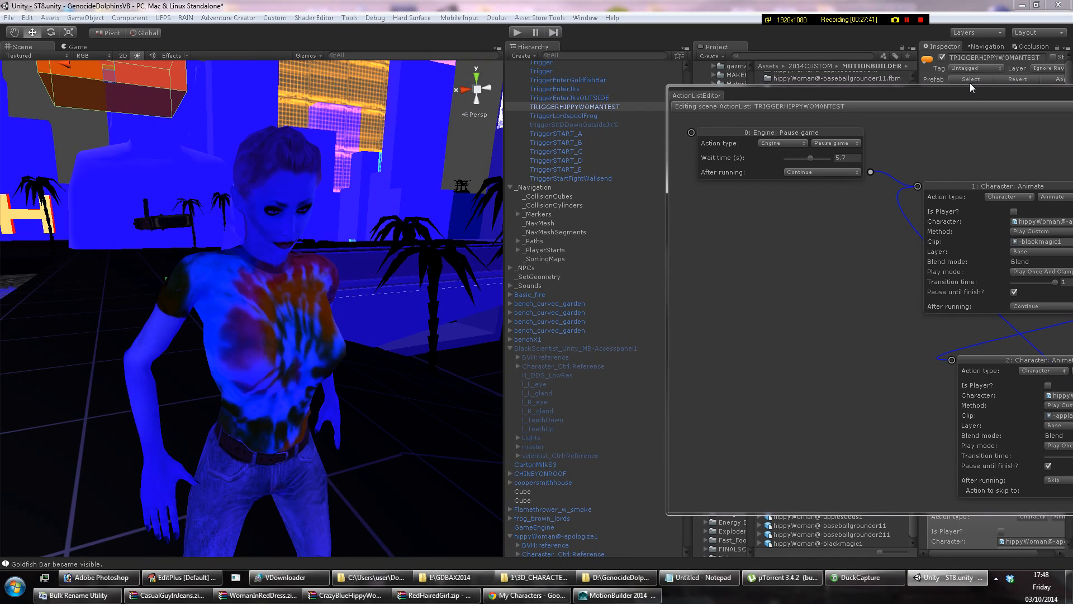
{"action": "left_click", "coordinate": [513, 34]}
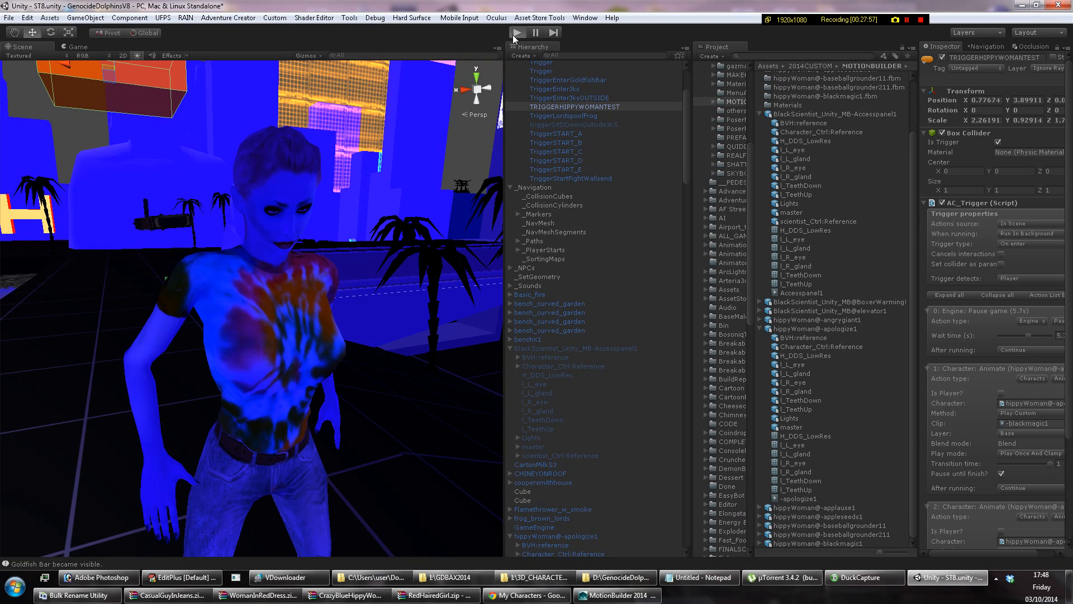
{"action": "left_click", "coordinate": [515, 33]}
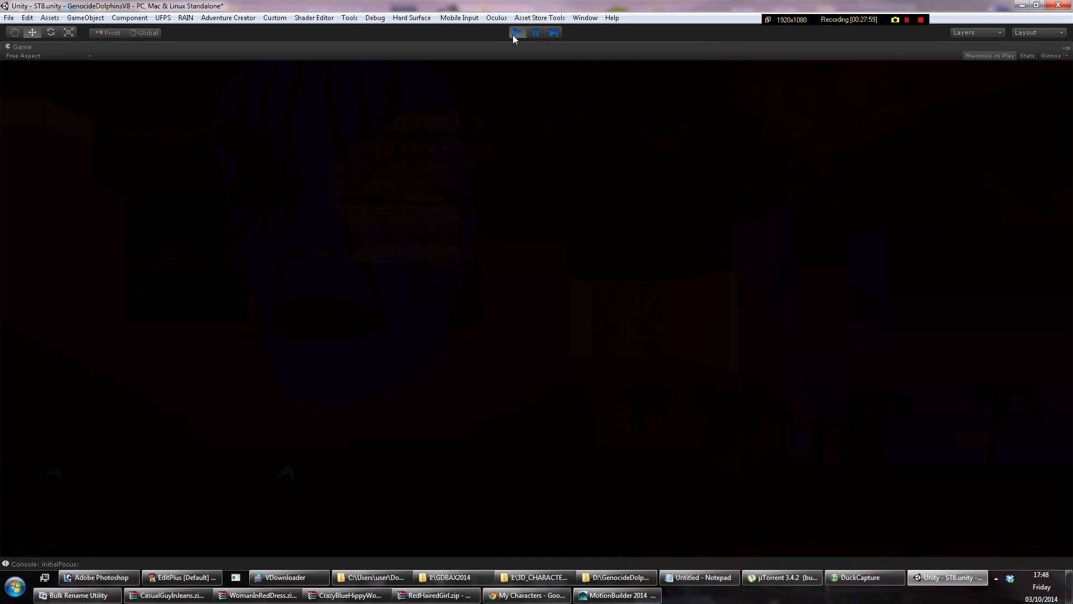
{"action": "key", "text": "r"}
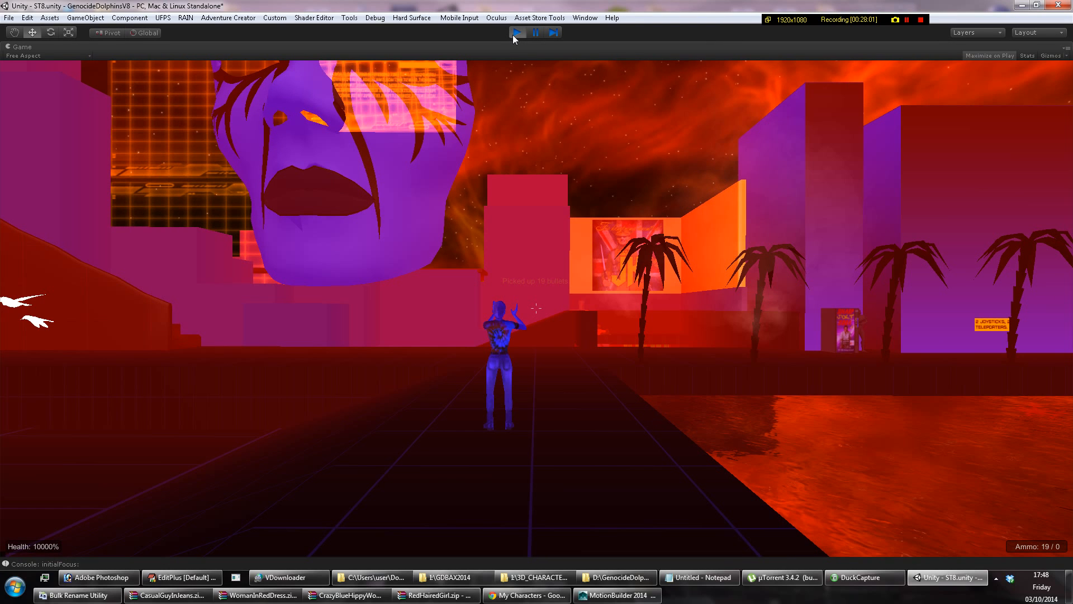
{"action": "scroll", "coordinate": [259, 72], "scroll_direction": "up", "scroll_amount": 3}
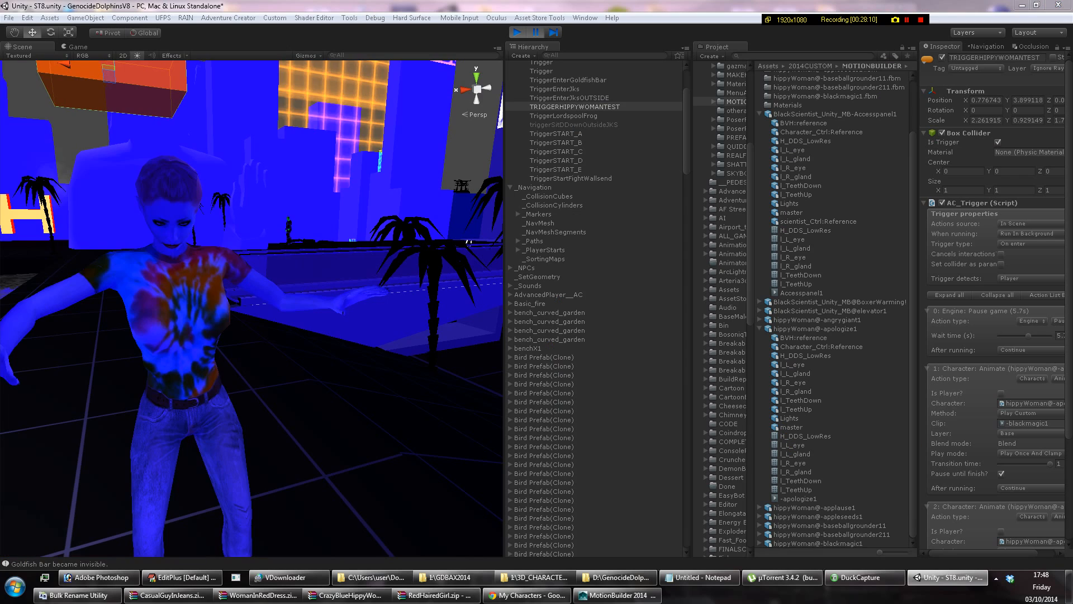
Open the trigger's Action List Editor beside the running game and resume play to watch which action is active.
{"action": "left_click", "coordinate": [1047, 295]}
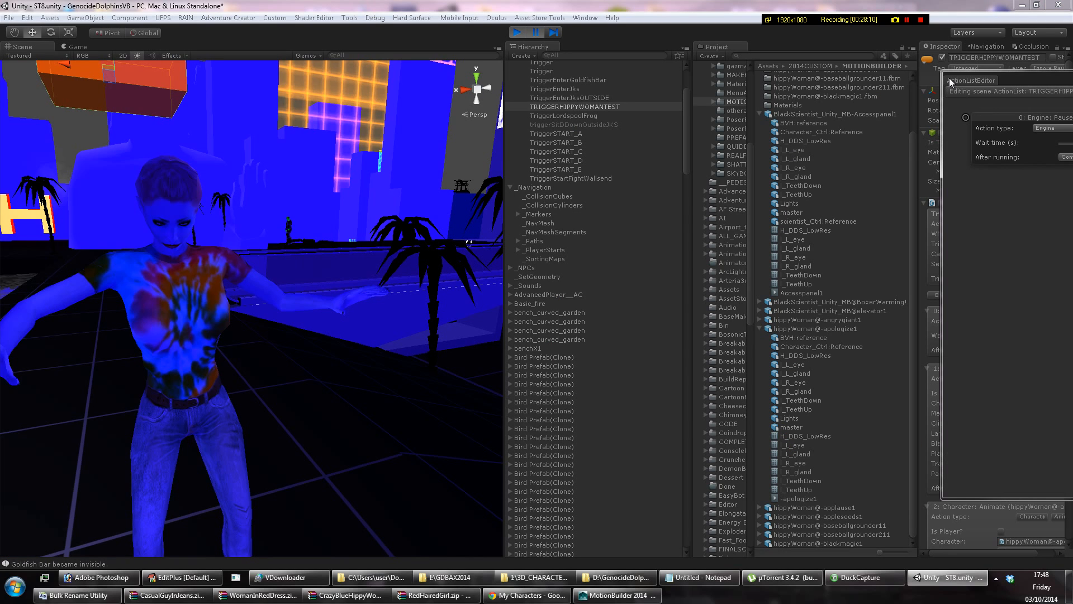
{"action": "left_click_drag", "start_coordinate": [949, 78], "coordinate": [787, 82]}
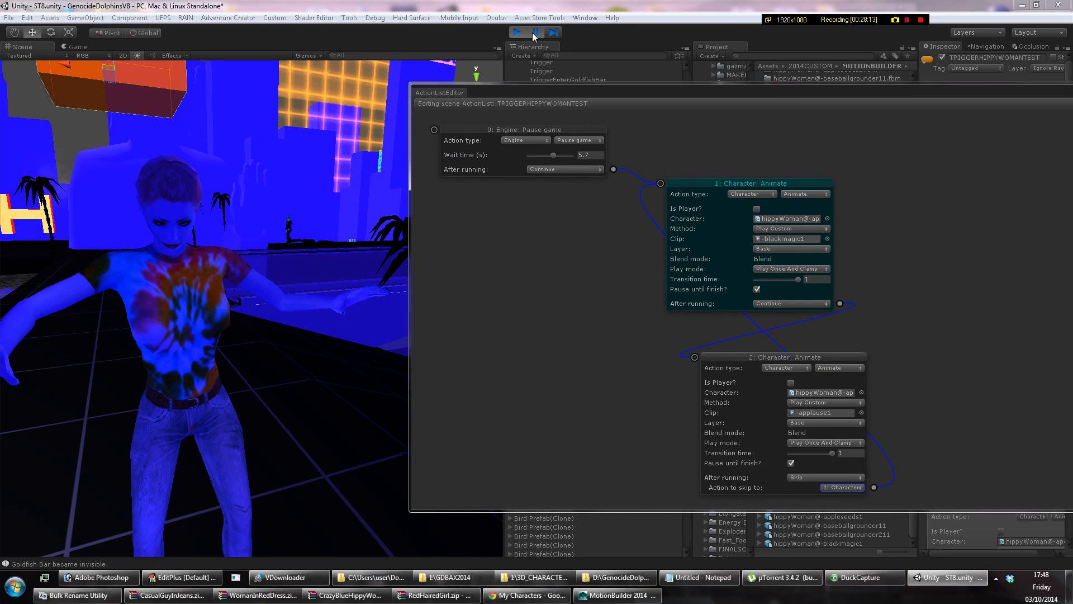
{"action": "left_click", "coordinate": [536, 35]}
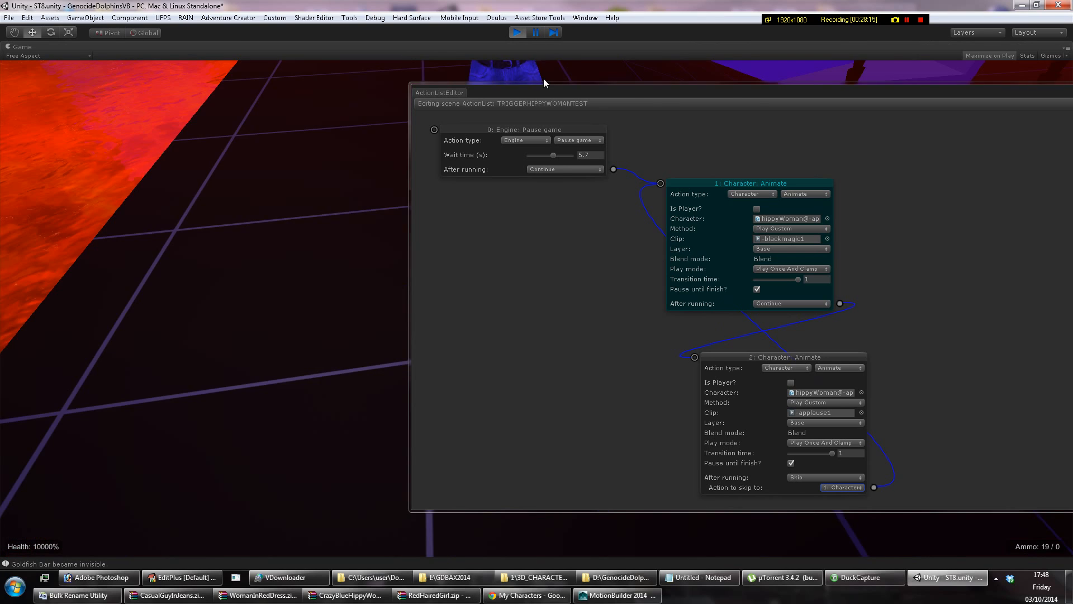
{"action": "left_click_drag", "start_coordinate": [552, 90], "coordinate": [727, 77]}
Explore the running level, firing the weapon and visiting JK's bar and the area around the Sharp Jolt Soda vending machine.
{"action": "left_click", "coordinate": [537, 308]}
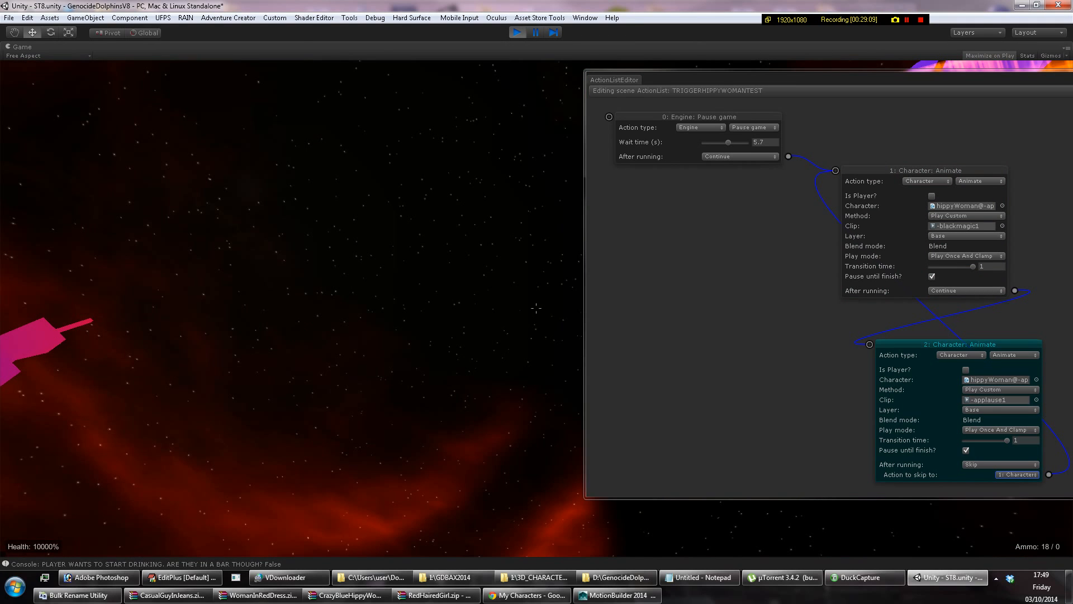
{"action": "left_click", "coordinate": [536, 308]}
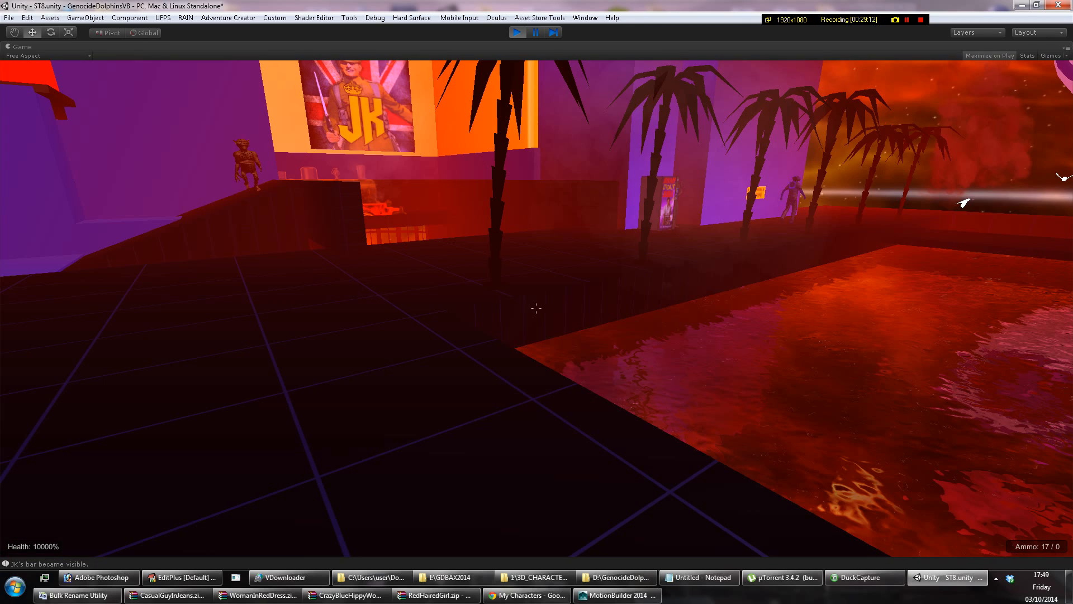
{"action": "key", "text": "w"}
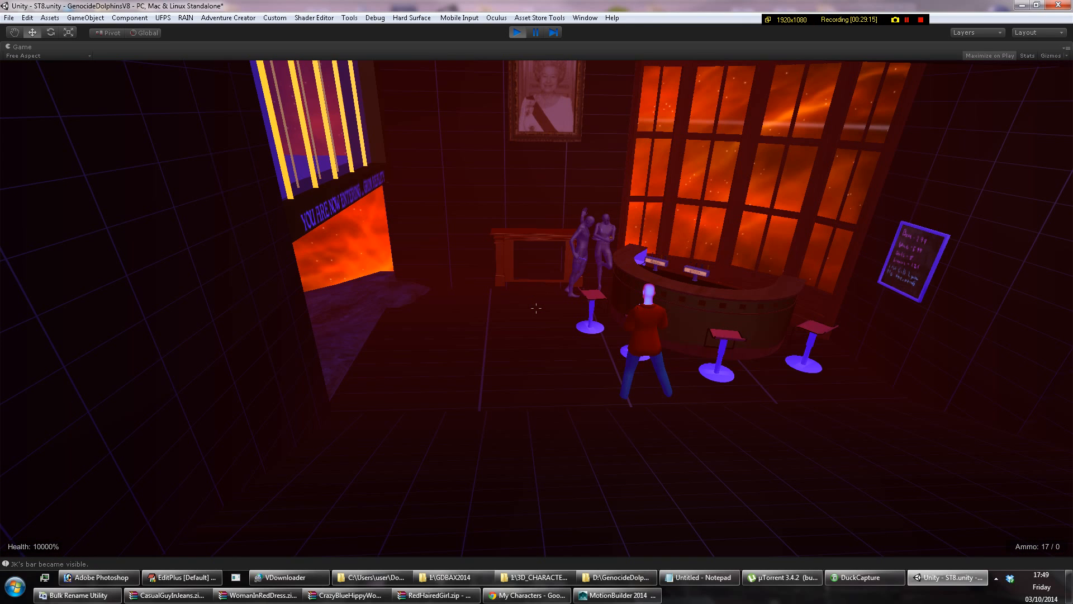
{"action": "key", "text": "w"}
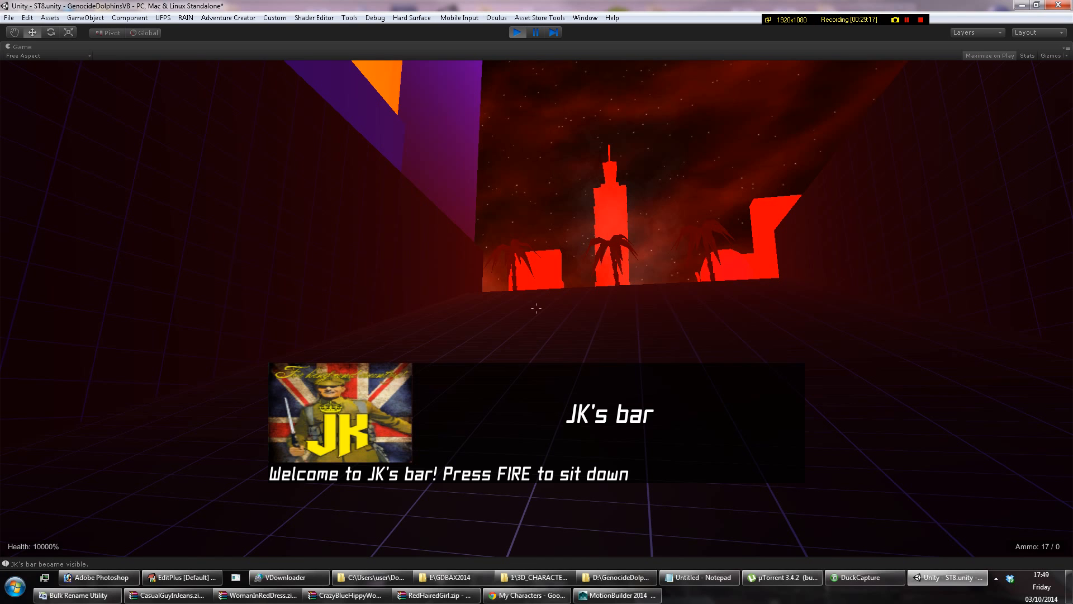
{"action": "key", "text": "space"}
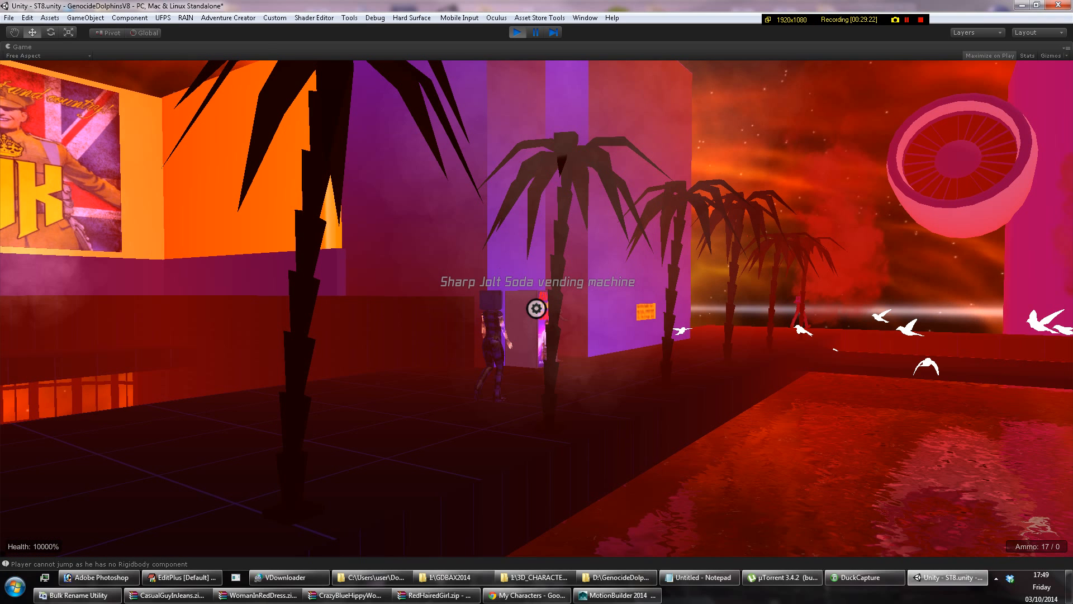
{"action": "left_click", "coordinate": [536, 309]}
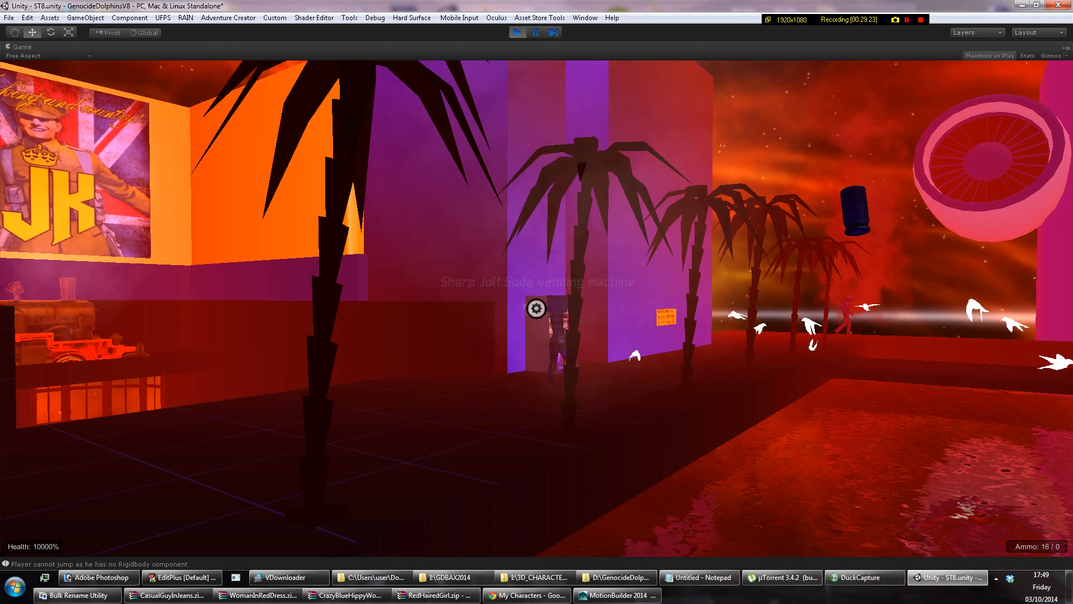